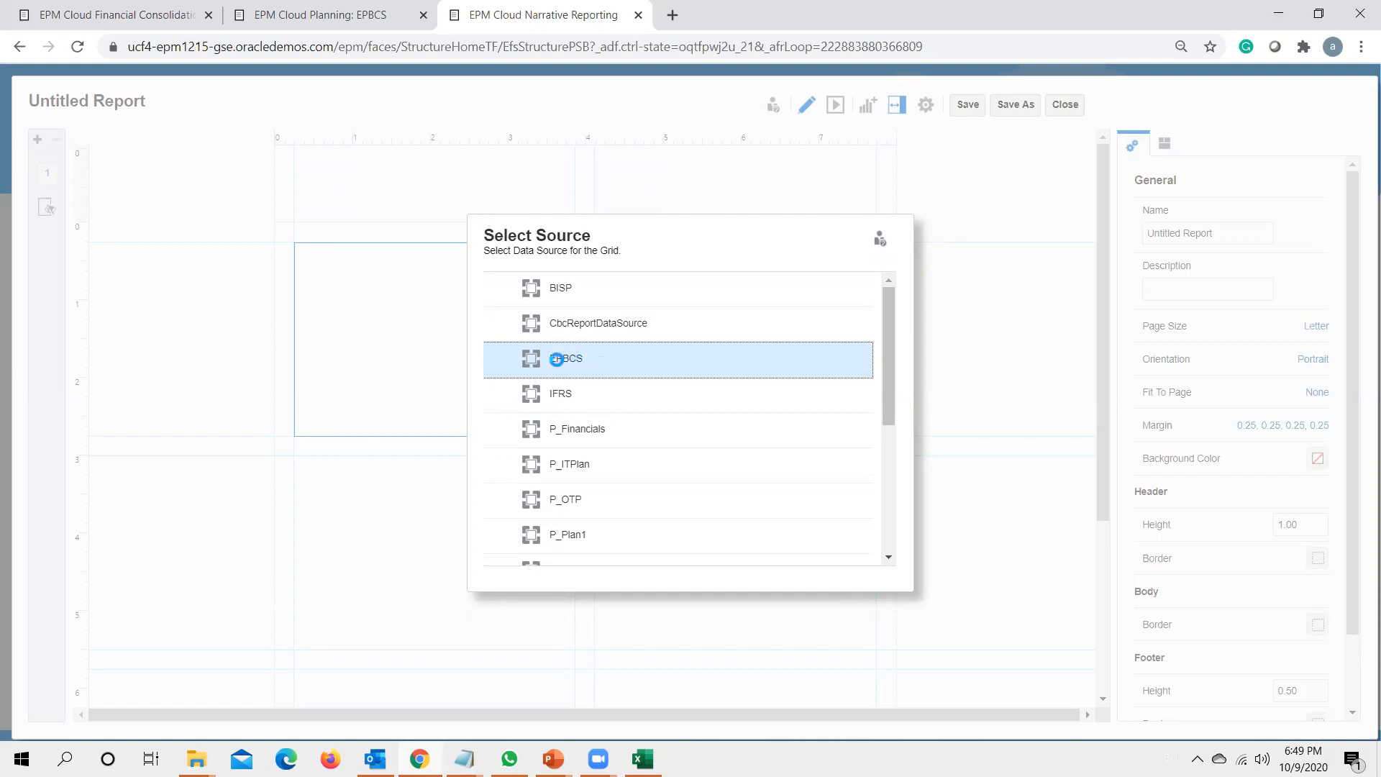
Step: Choose EPBCS as the grid's data source and move the Years dimension from the POV to the columns below Period
double_click(557, 360)
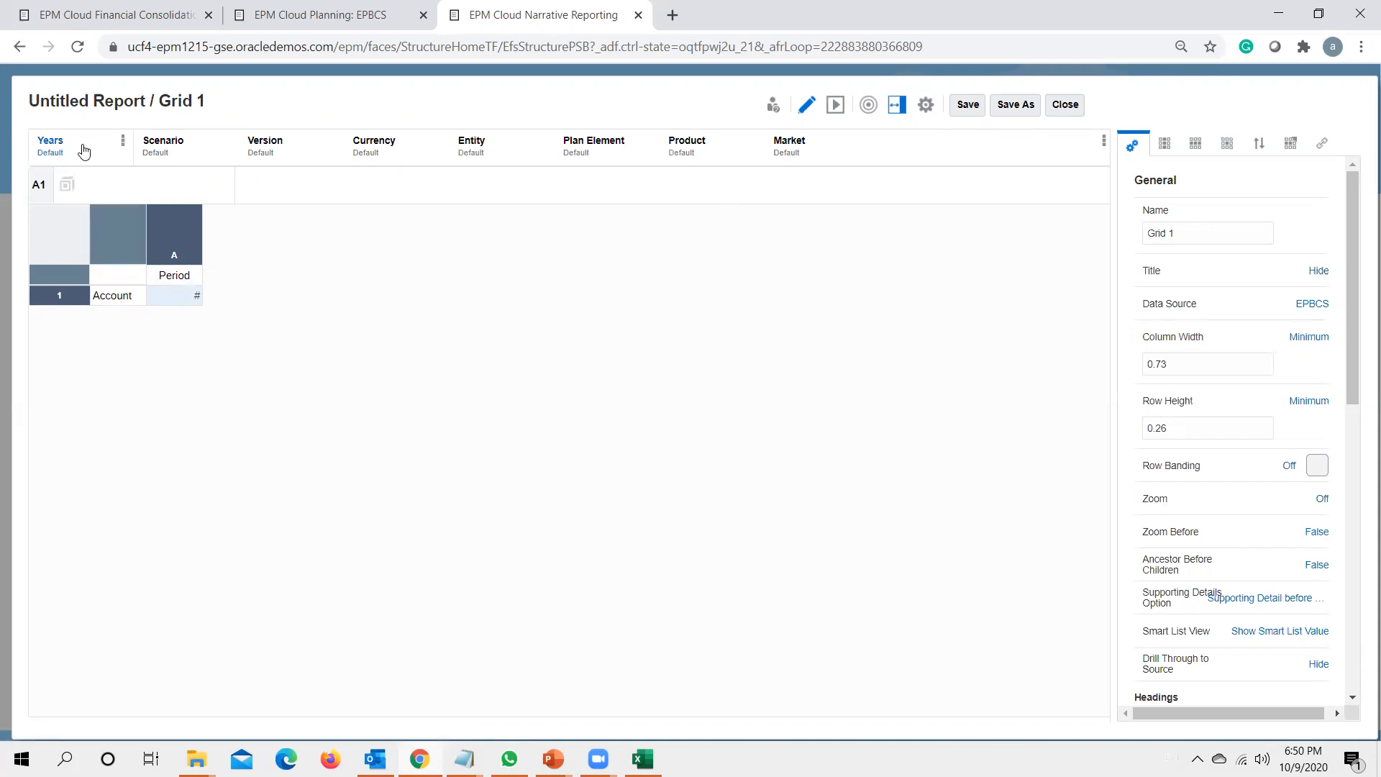
left_click(869, 106)
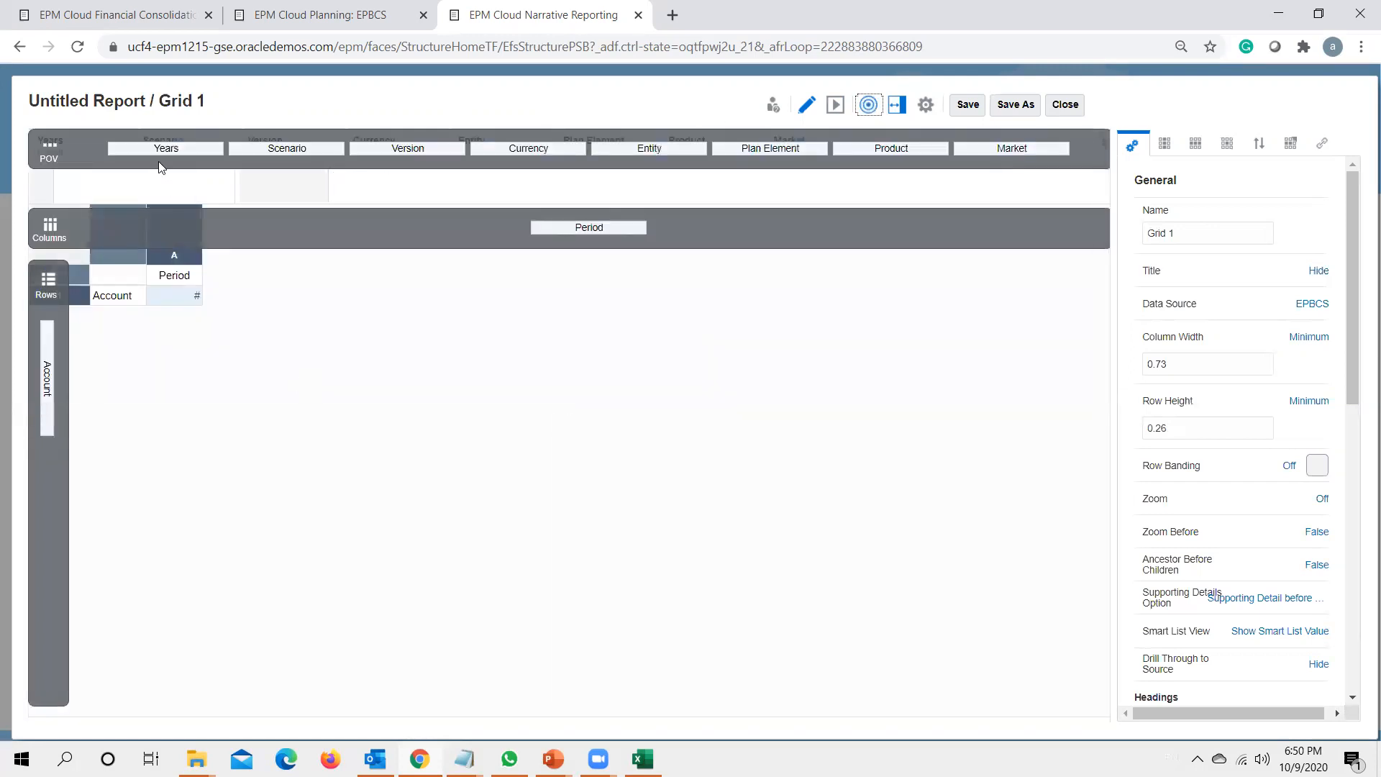
left_click_drag(143, 150, 425, 228)
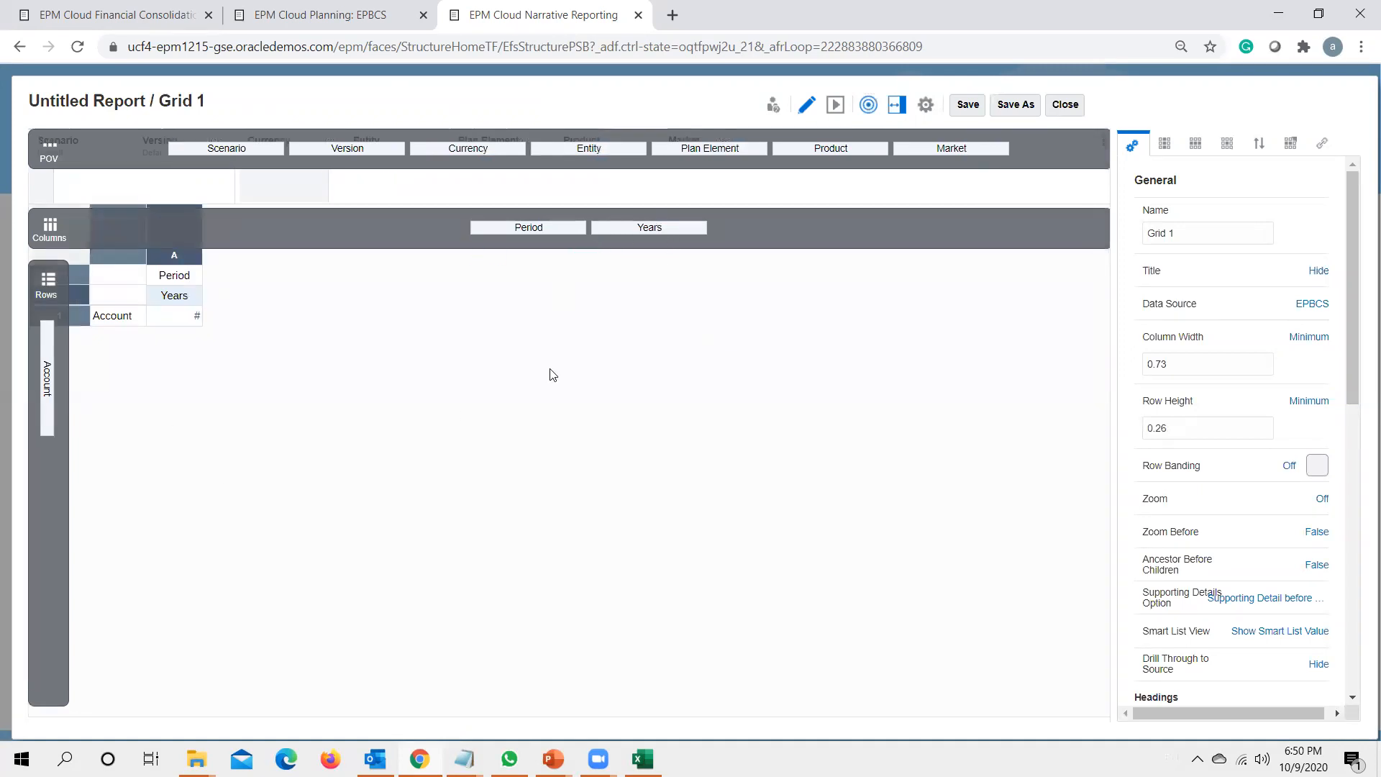
left_click(869, 106)
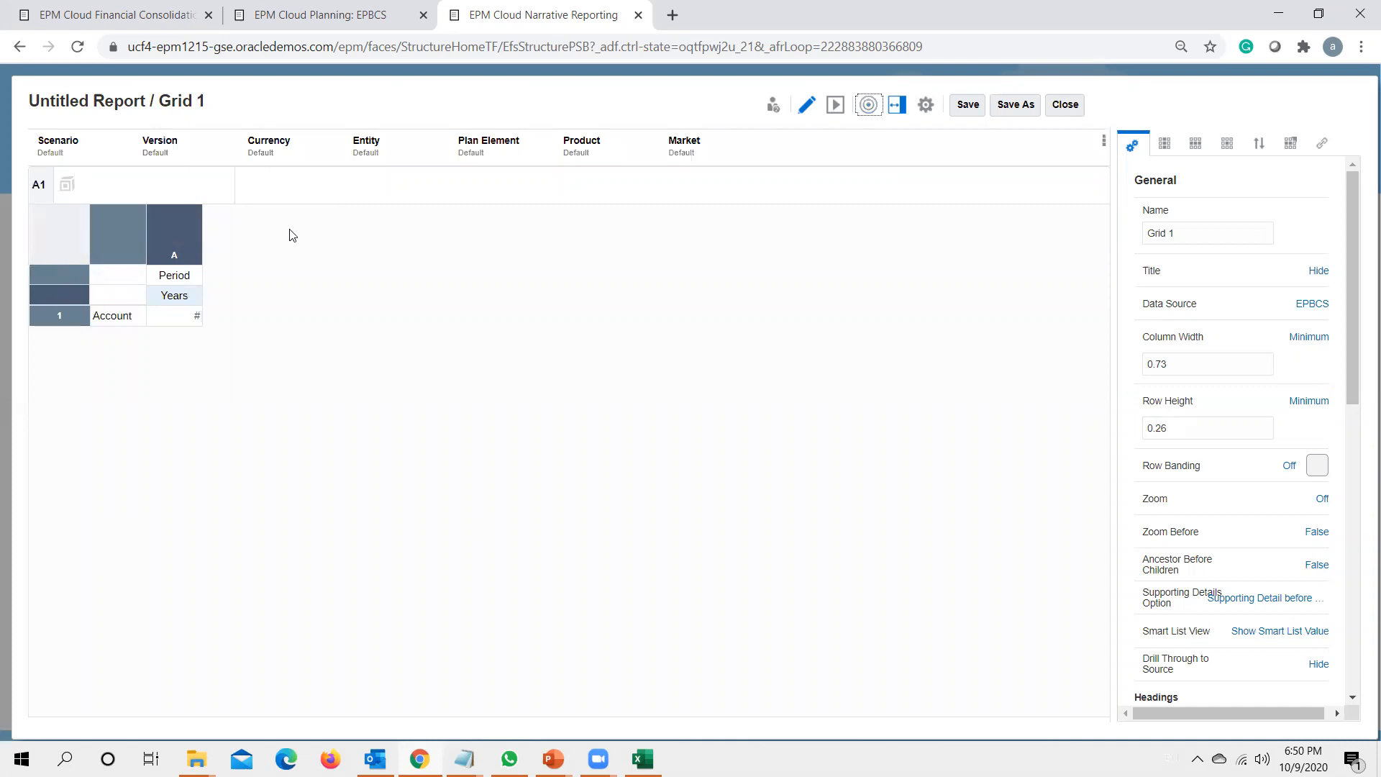
Step: Move the Scenario dimension from the POV to the grid's columns, after Period and Years
left_click(38, 157)
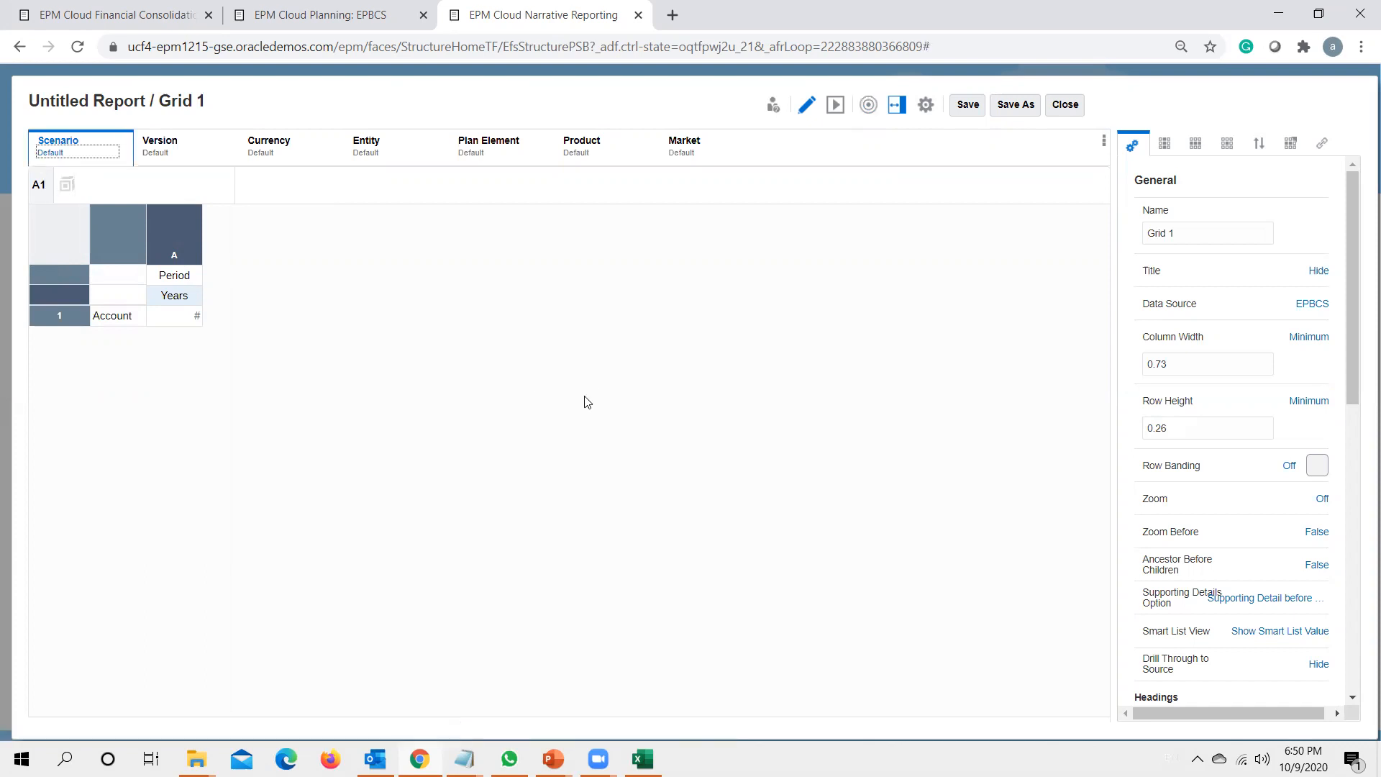
left_click(904, 333)
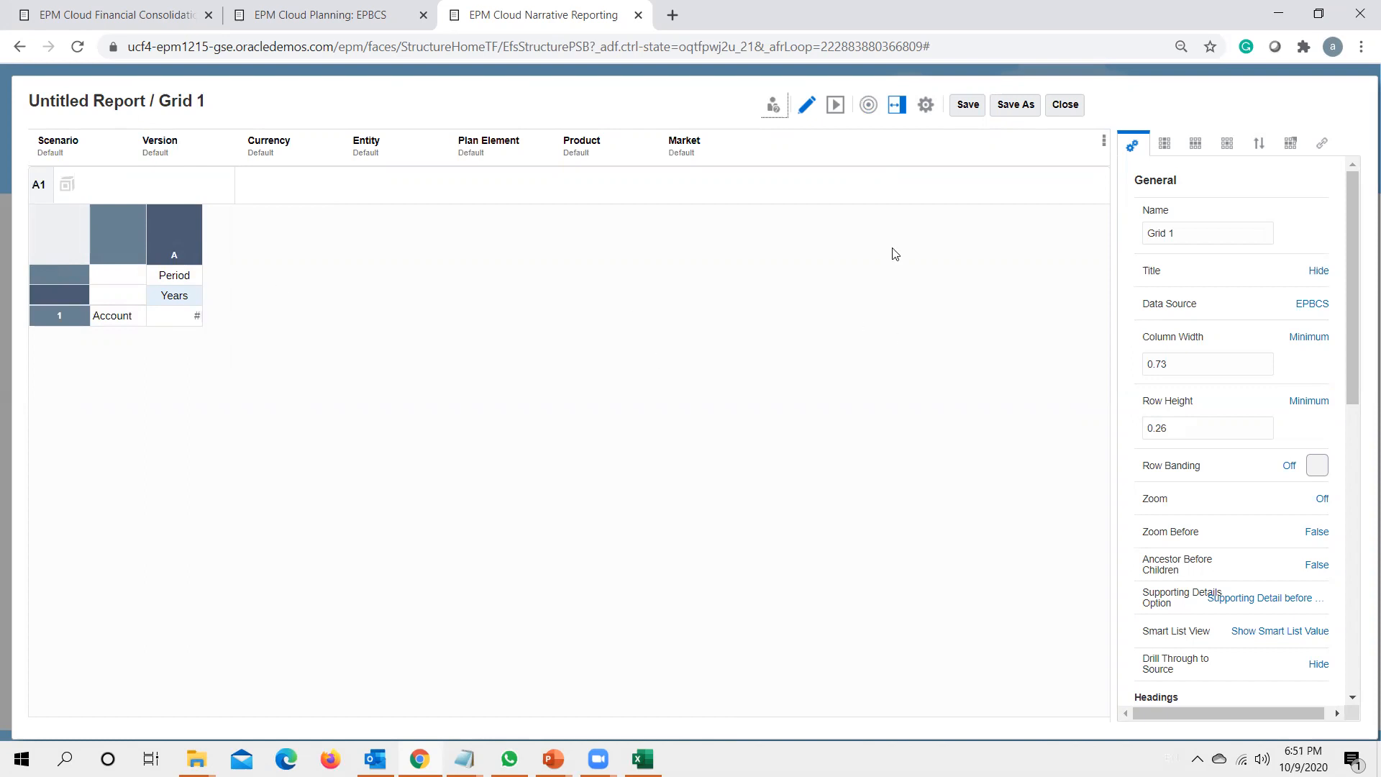
left_click(868, 104)
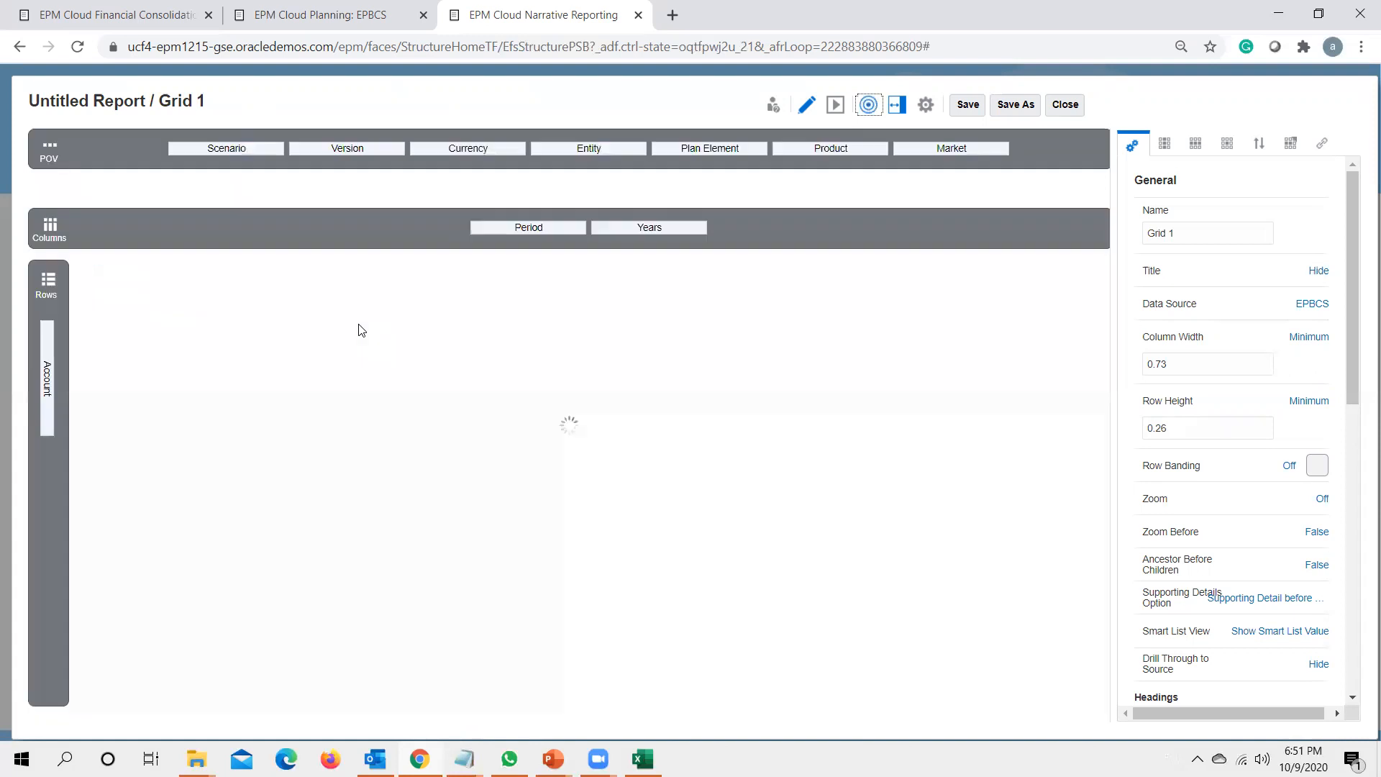
left_click_drag(206, 148, 735, 227)
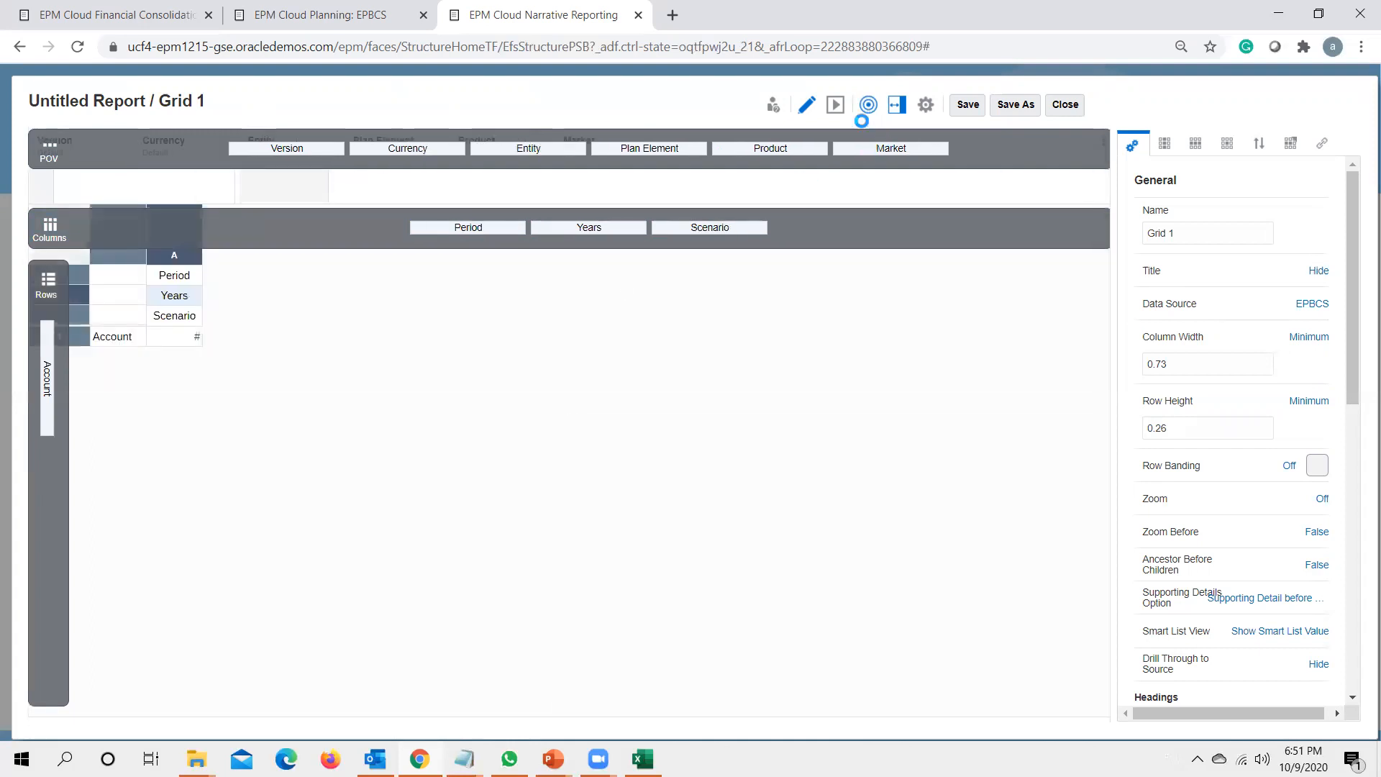
left_click(869, 106)
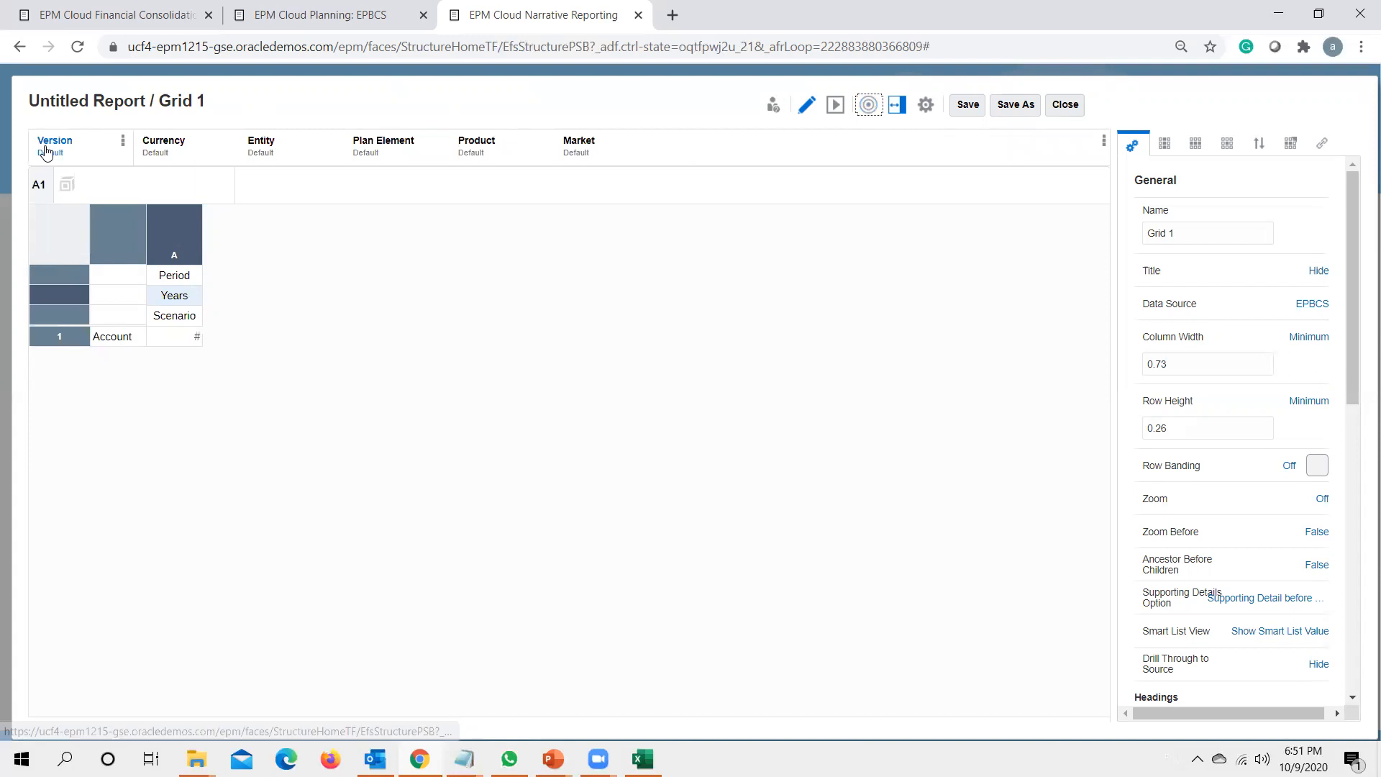
Step: Set the grid's POV members to OEP_Working for Version and USD for Currency
left_click(49, 151)
left_click(349, 242)
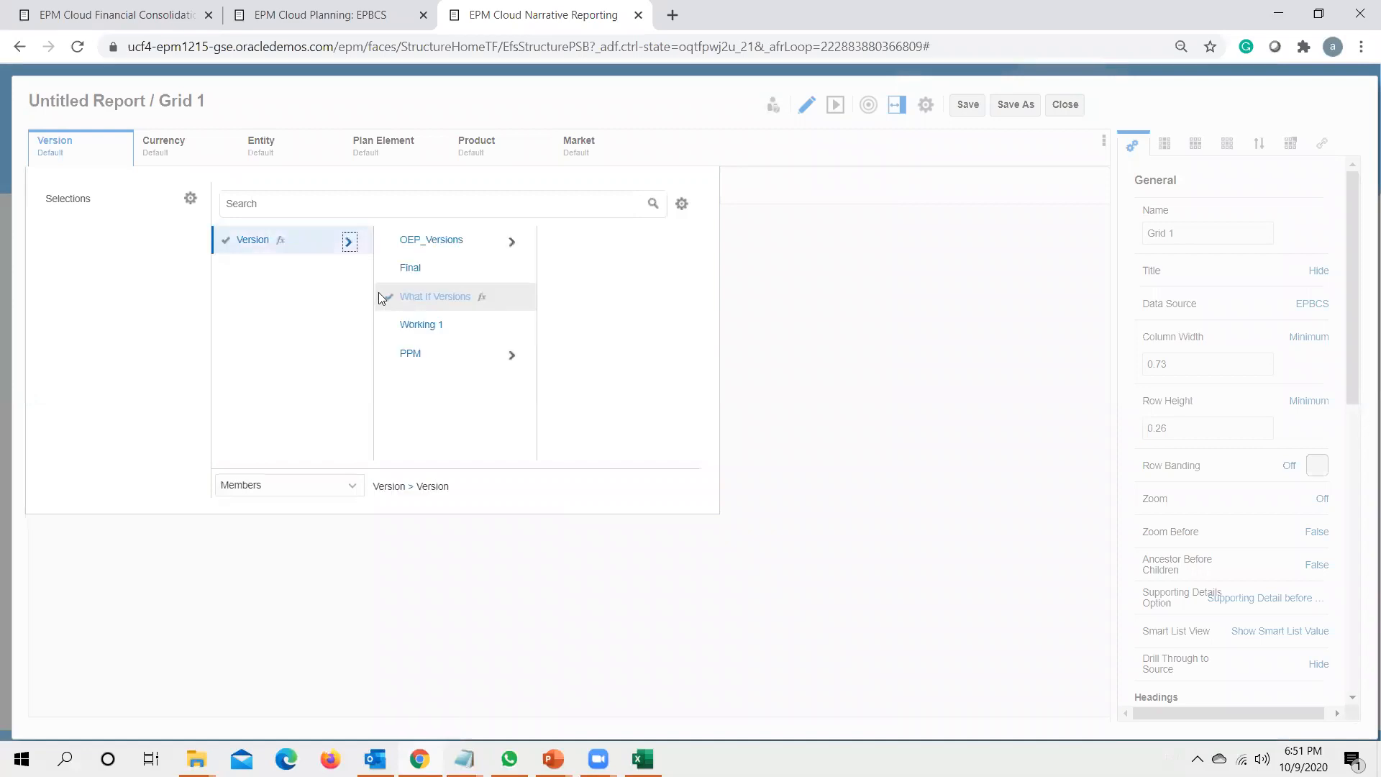
left_click(512, 242)
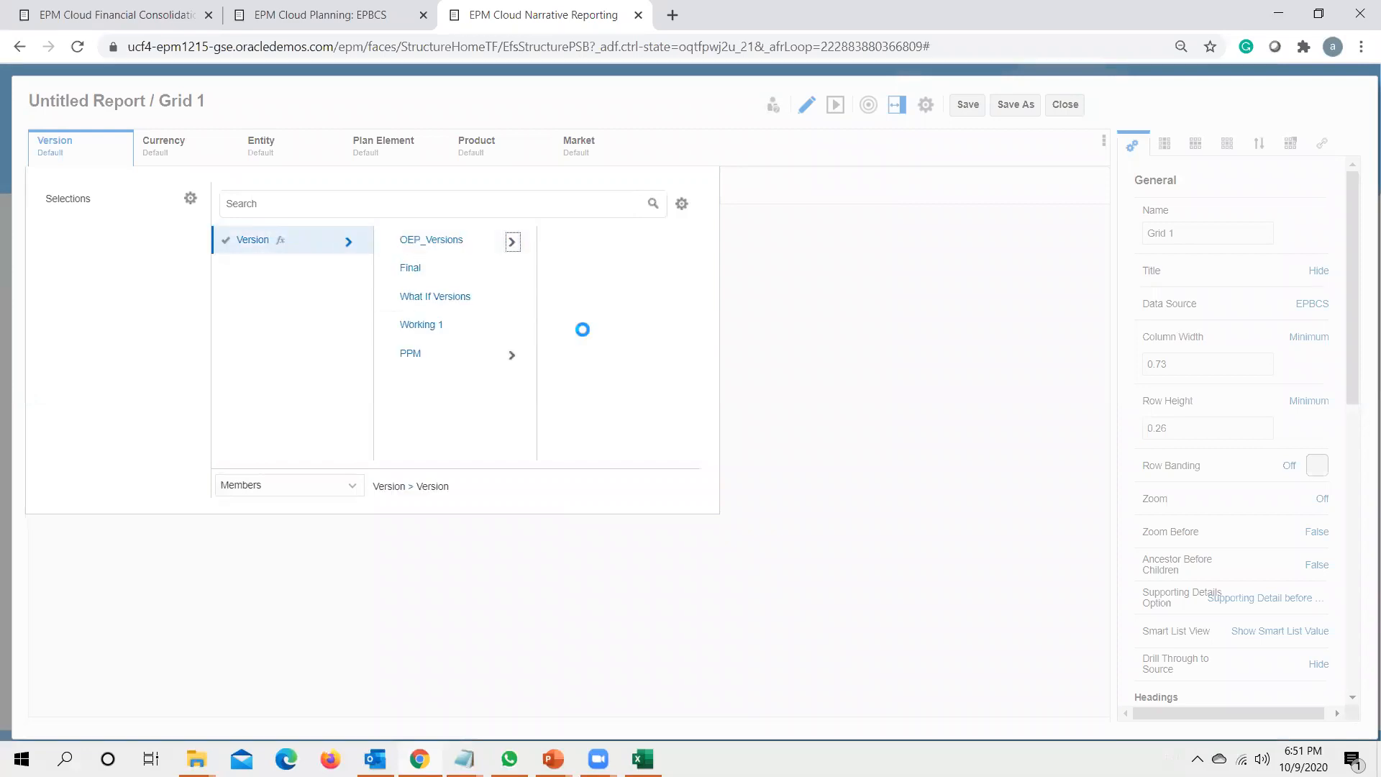
left_click(549, 262)
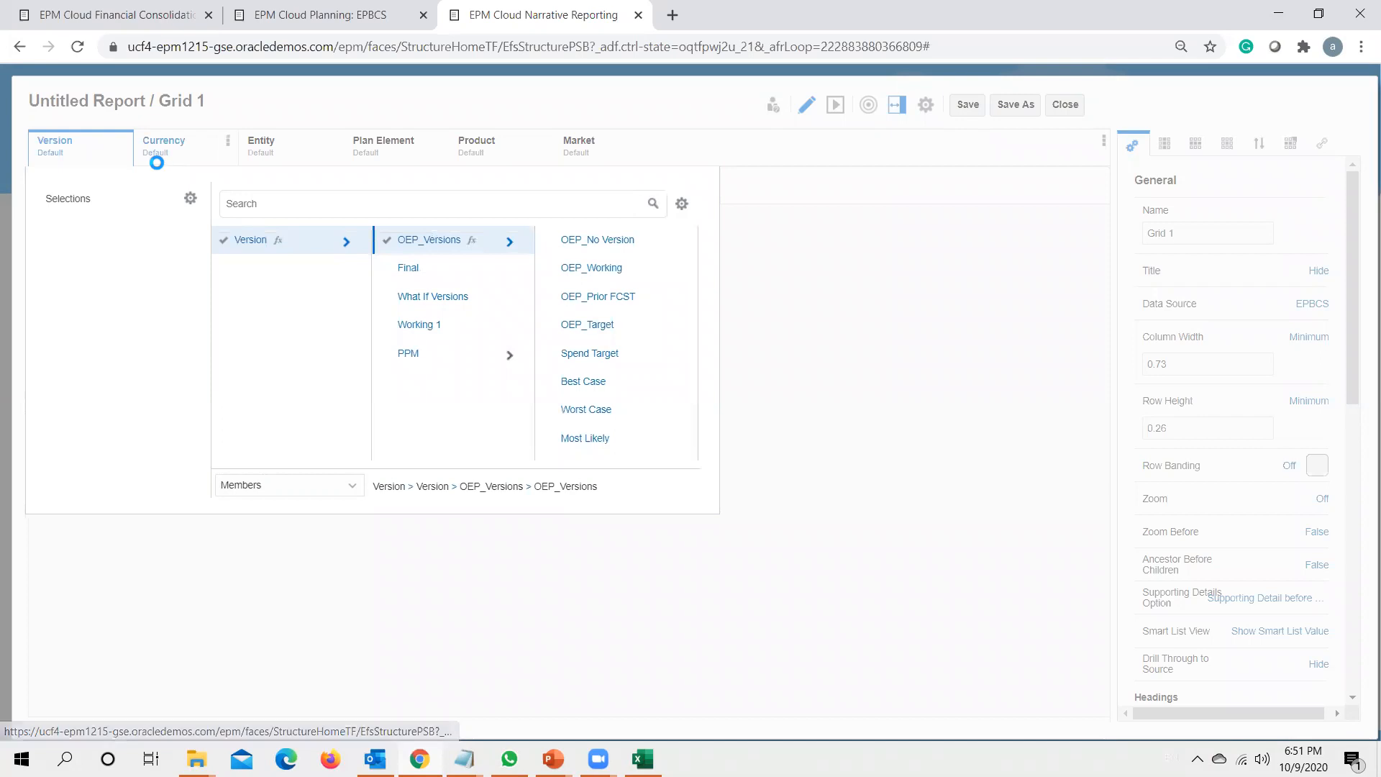
left_click(159, 162)
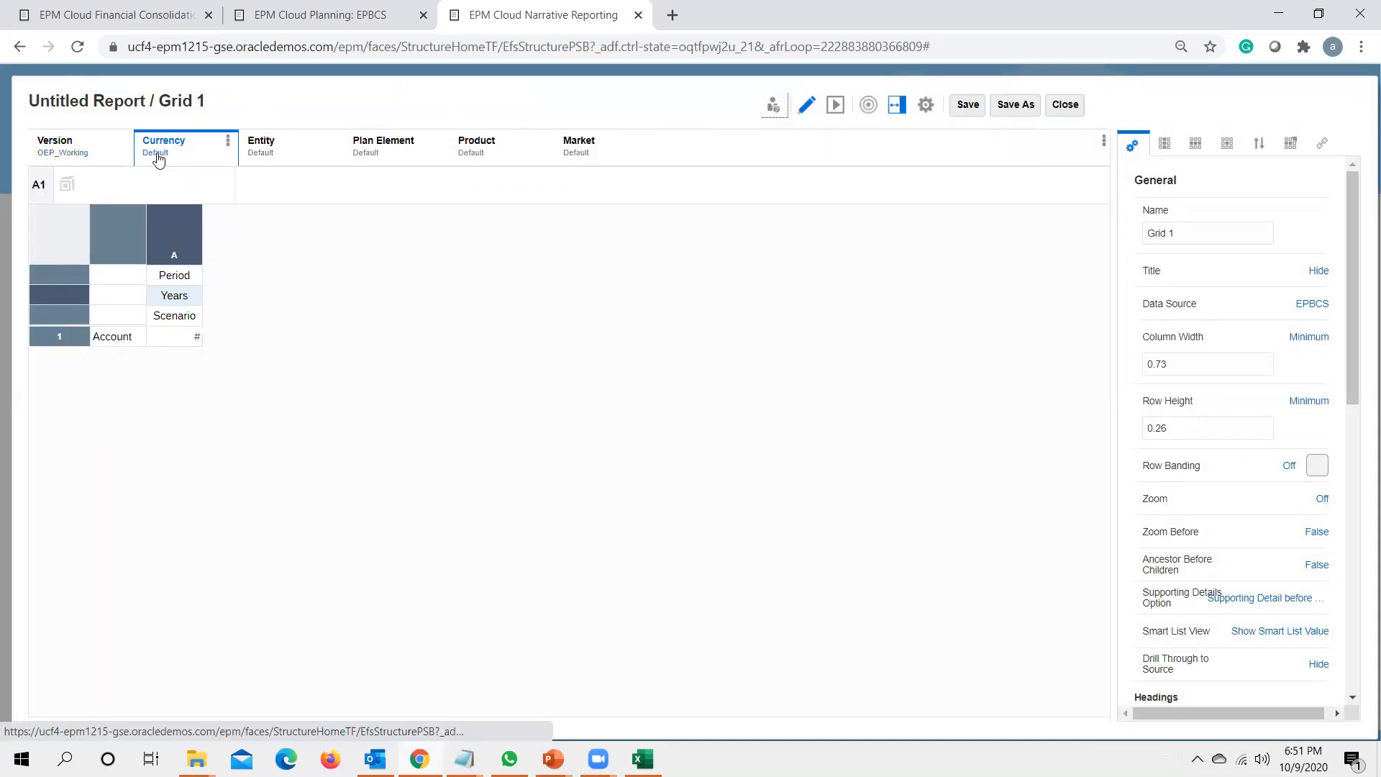
left_click(436, 244)
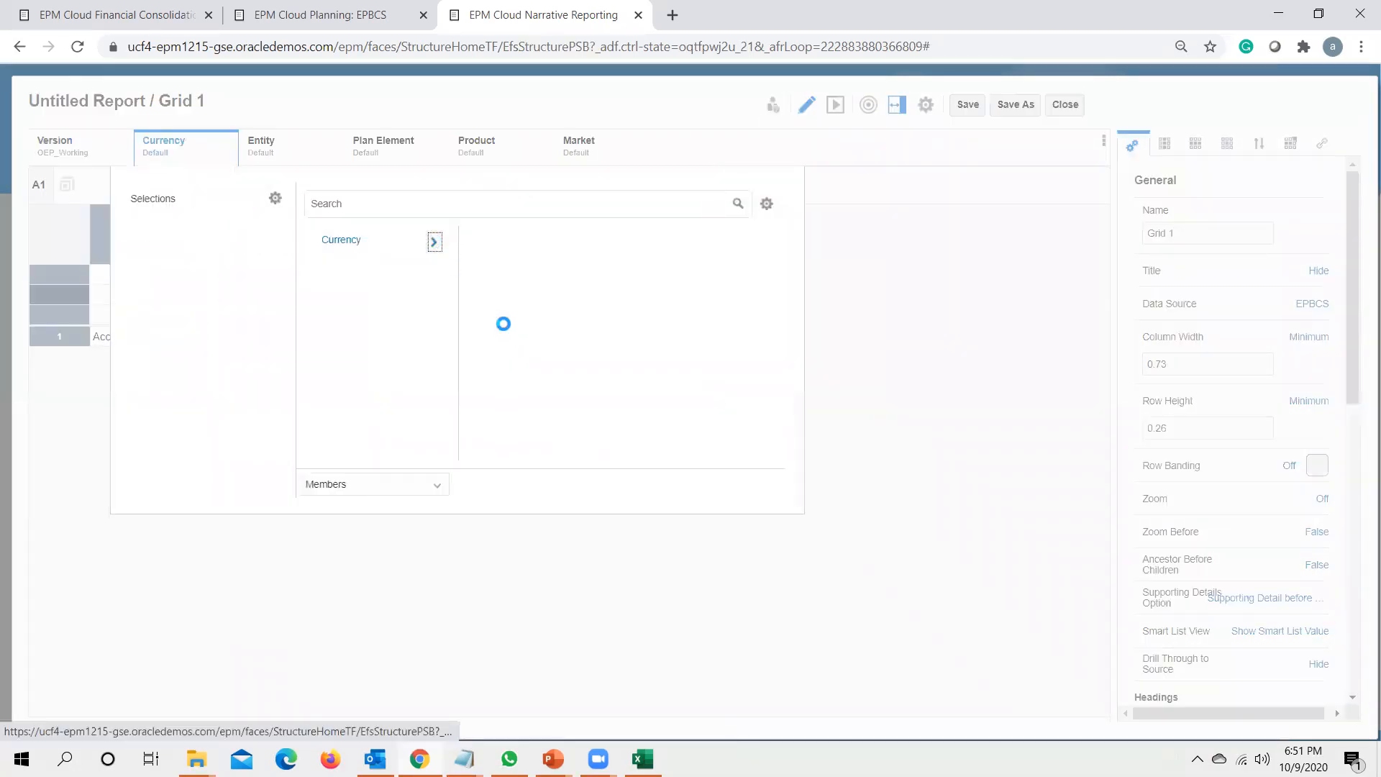
left_click(599, 244)
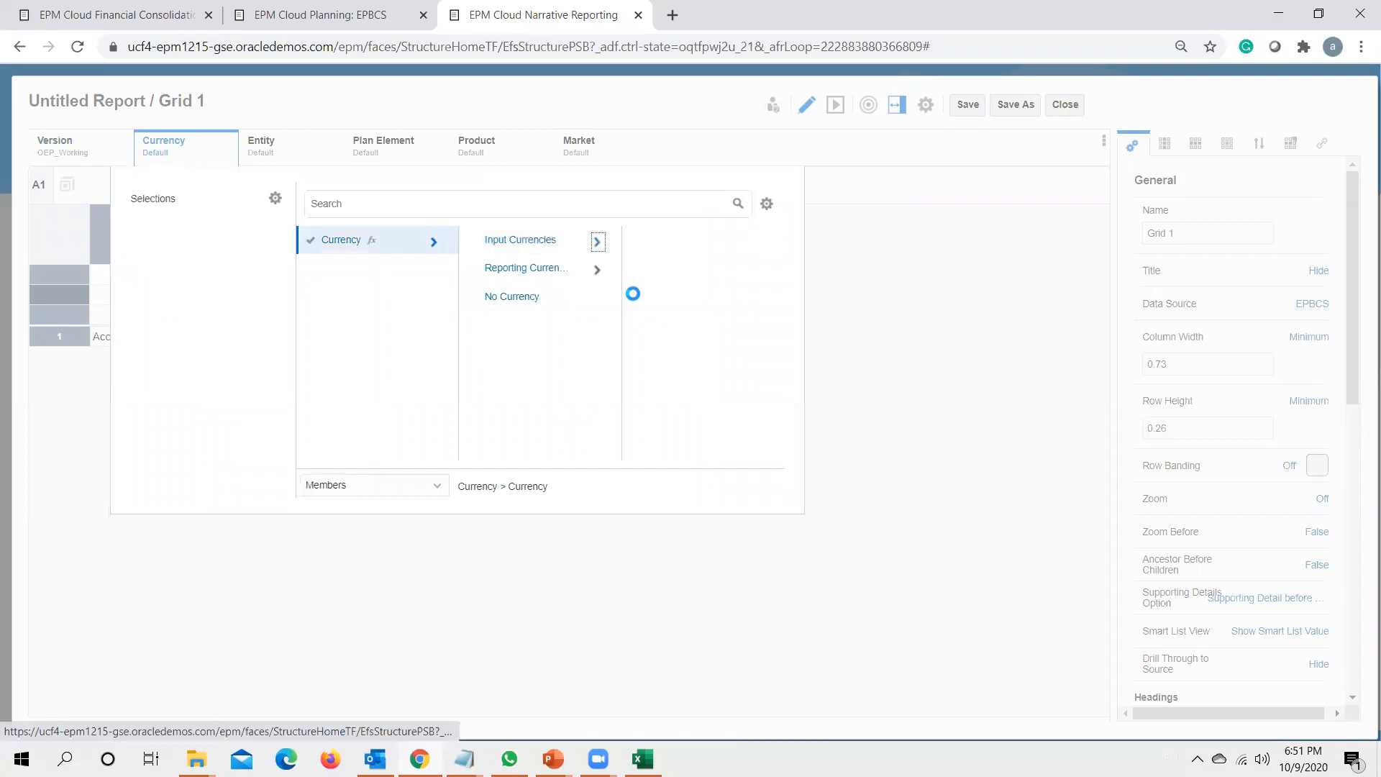
Step: Set the POV Entity to Sales US, found under OEP_Total Entity, Total Company, NA and US
left_click(267, 146)
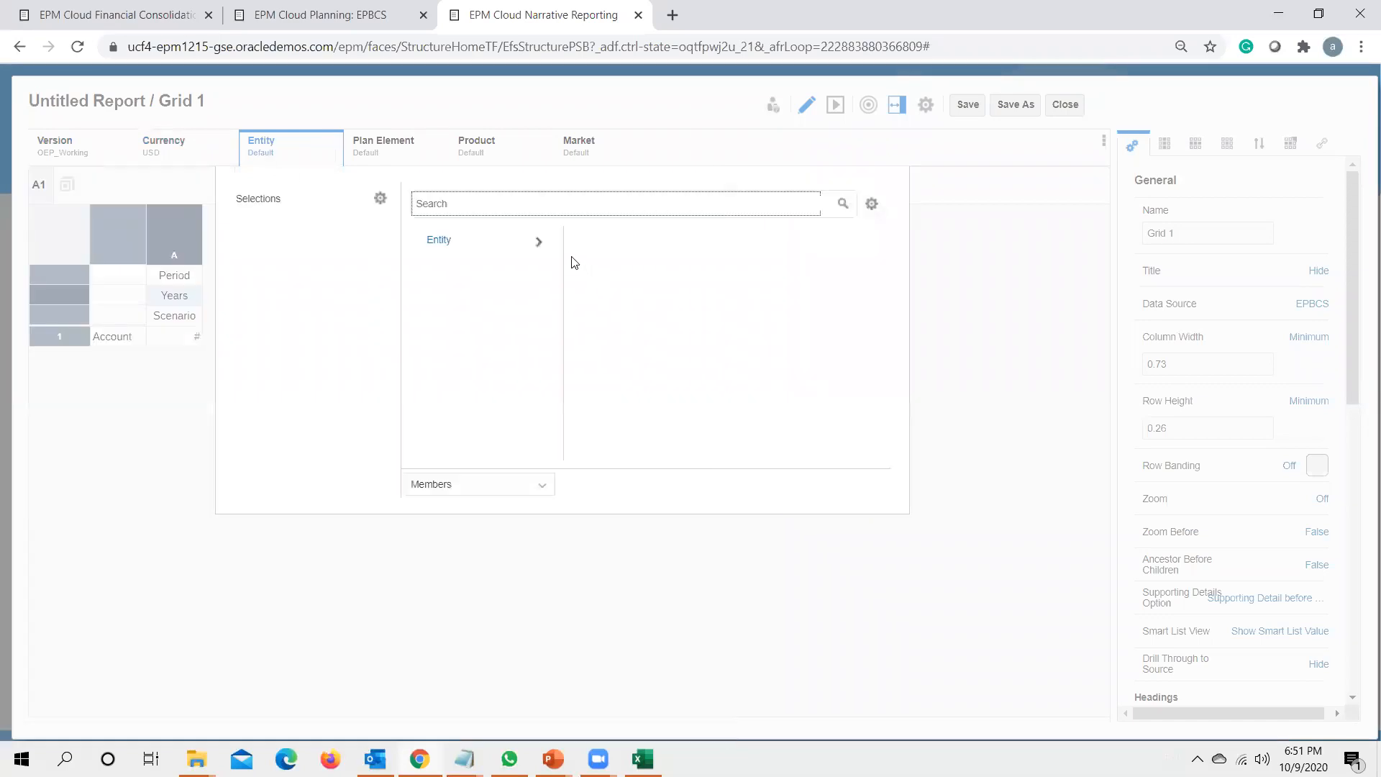
left_click(538, 242)
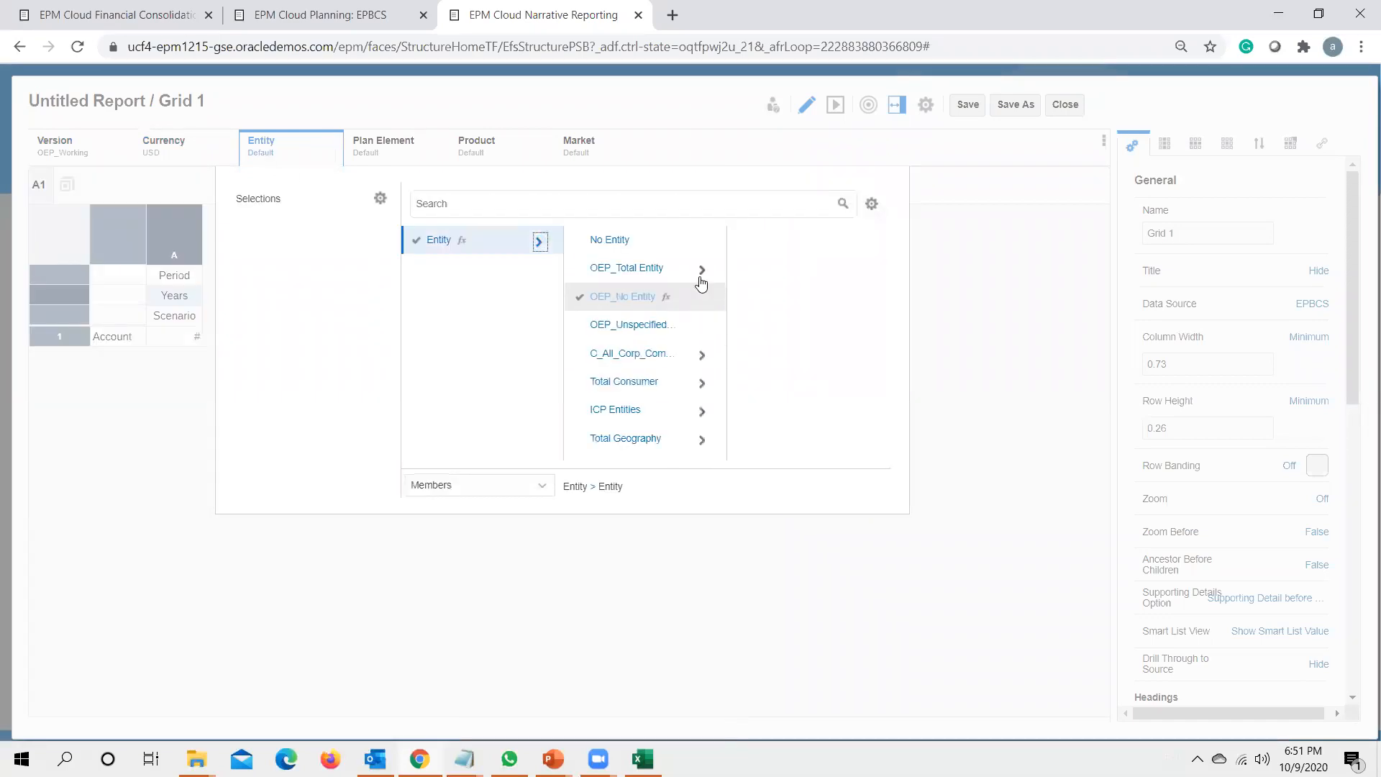
left_click(702, 270)
left_click(863, 235)
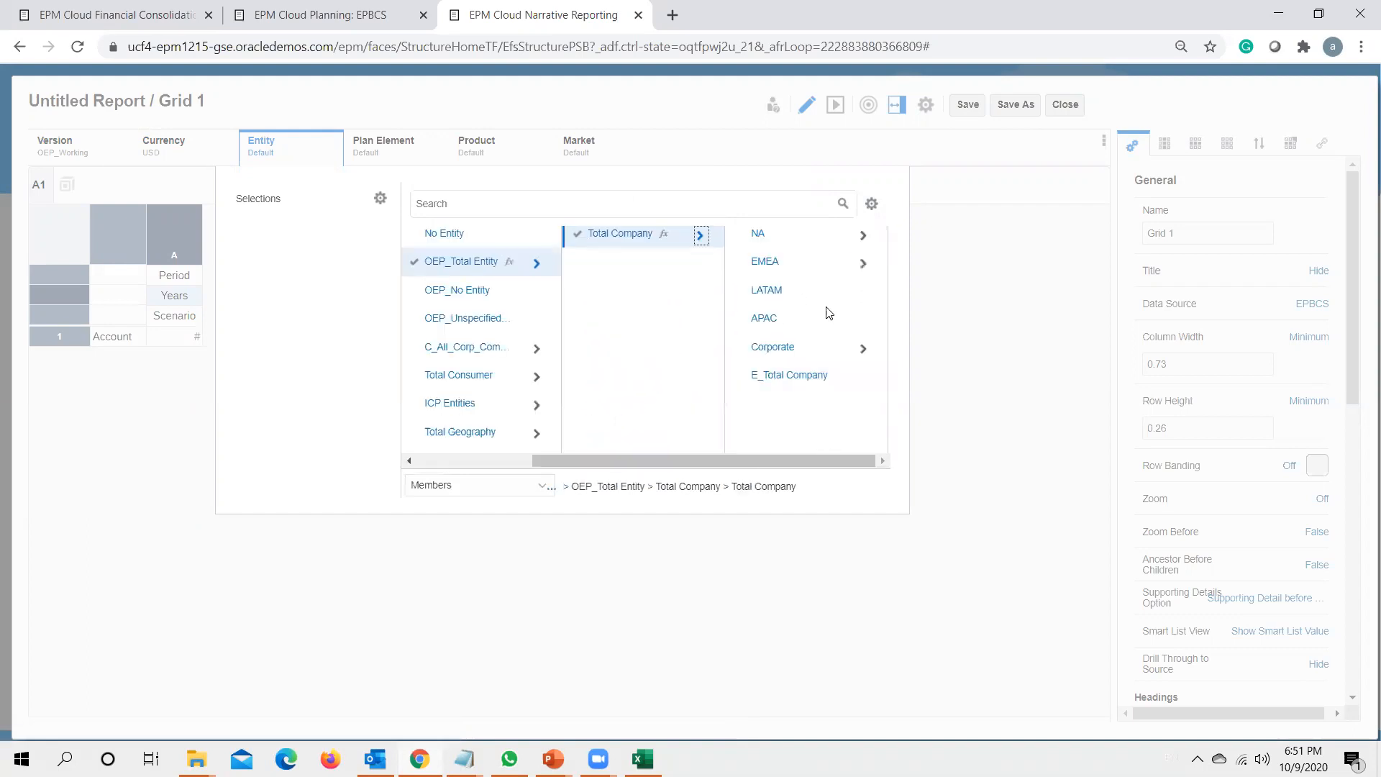
left_click(862, 237)
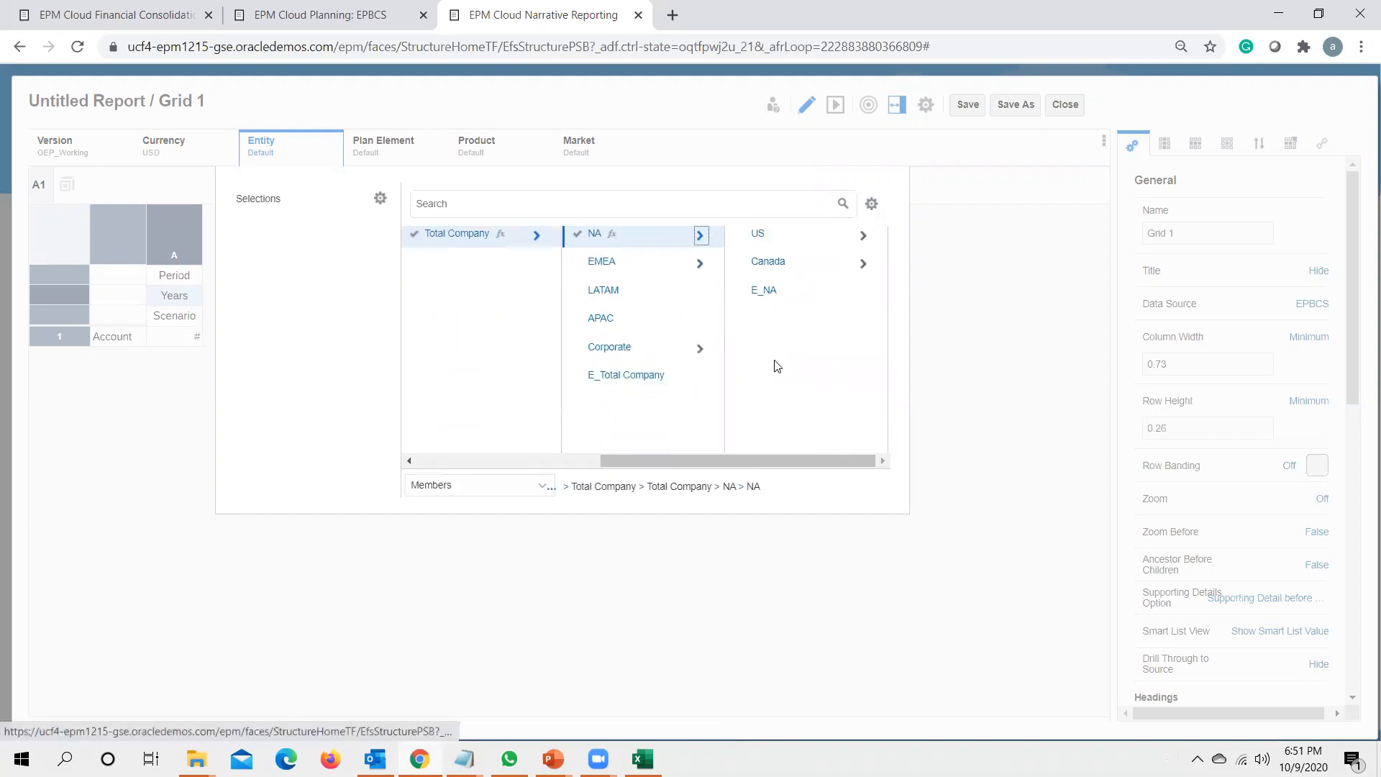
left_click(863, 237)
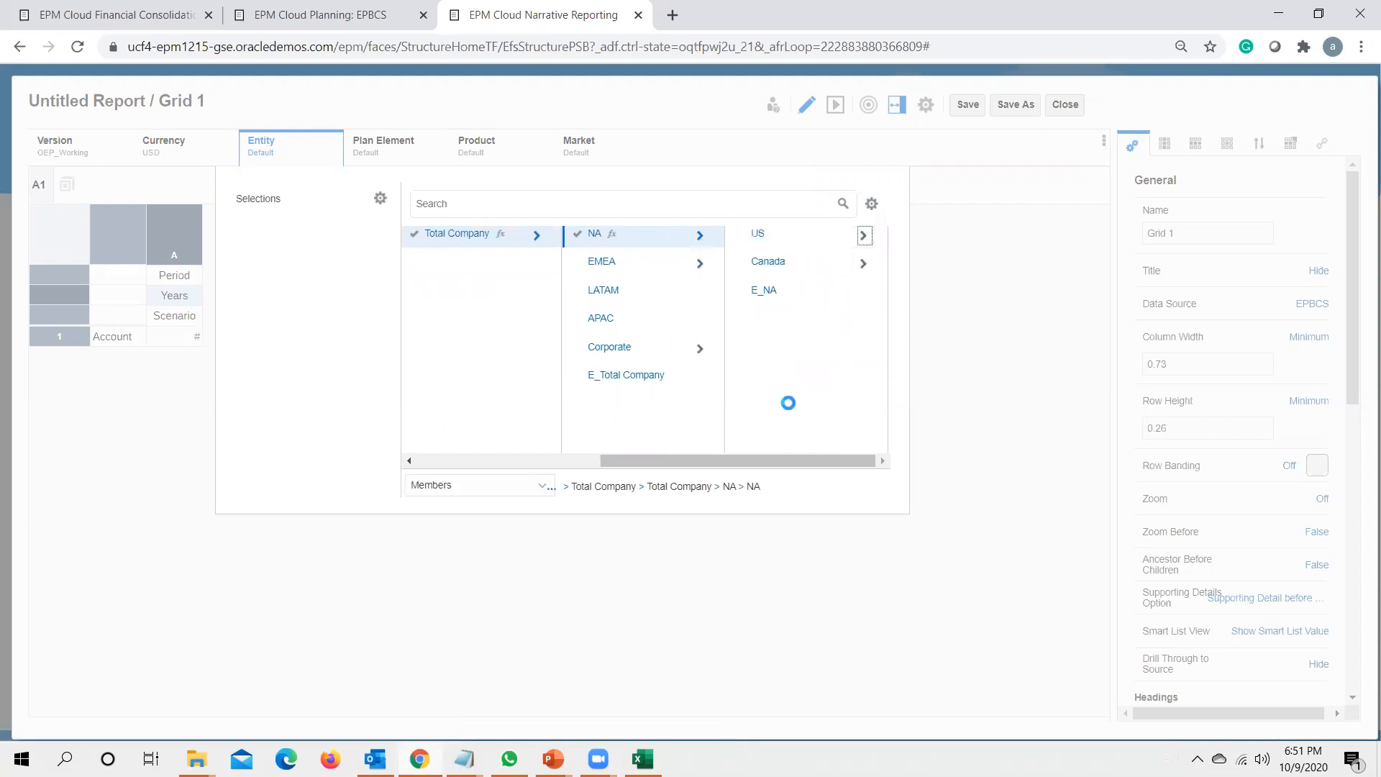
left_click(742, 237)
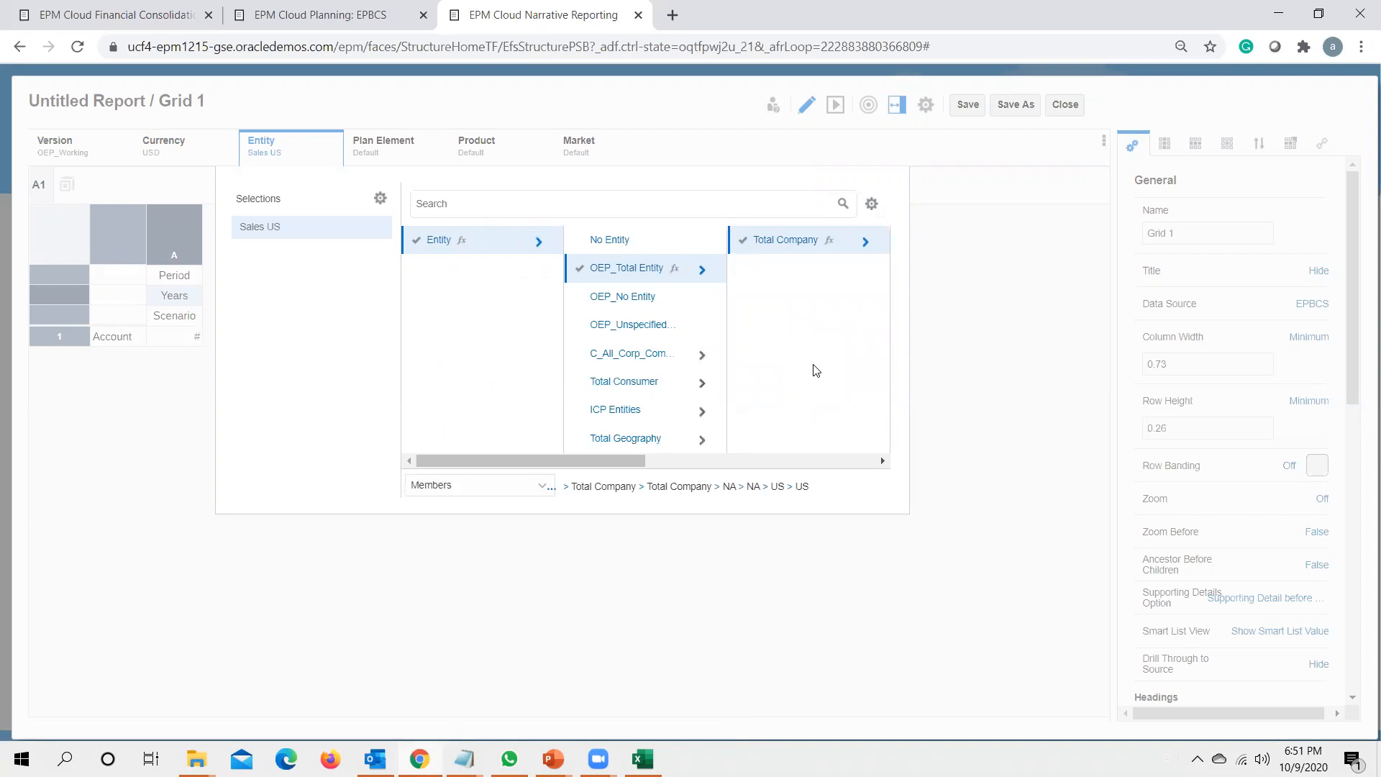
left_click(987, 319)
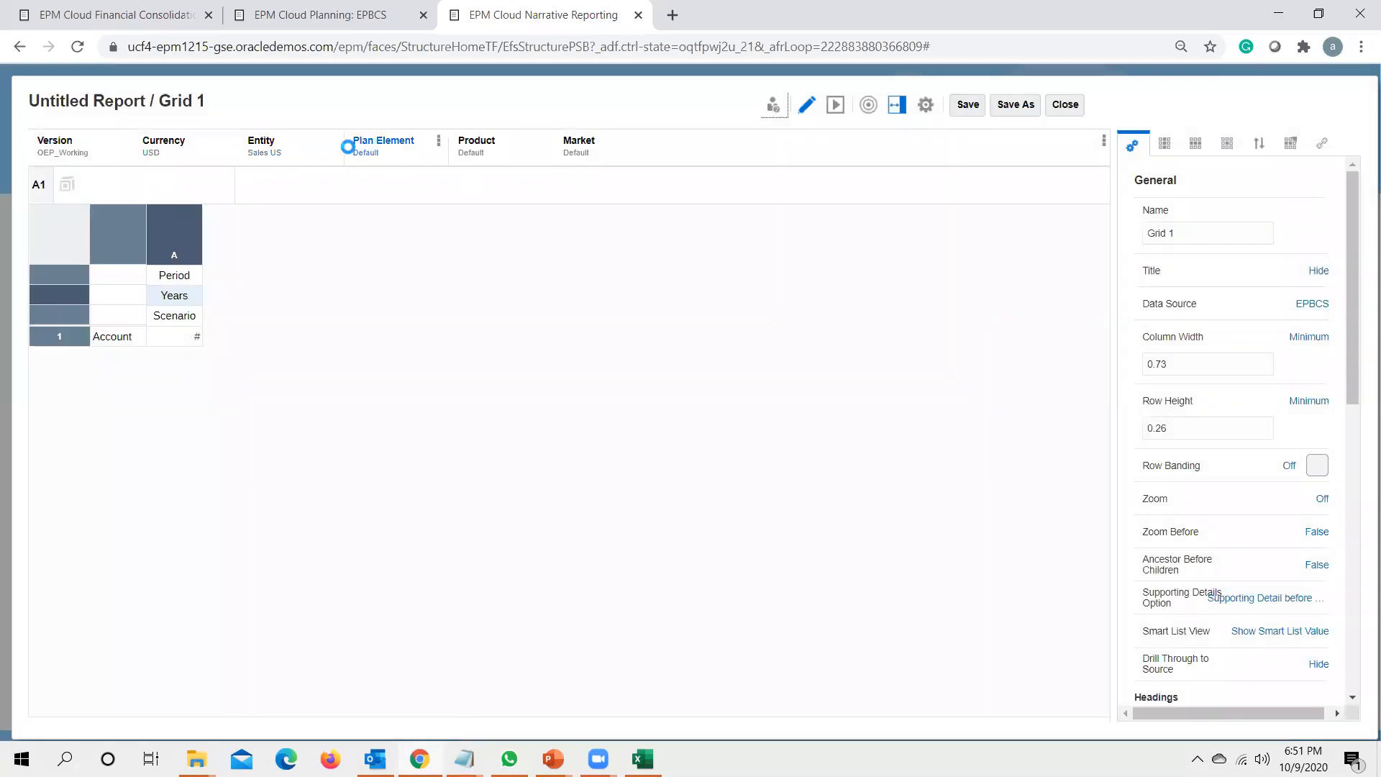
Step: Set the POV Plan Element to the OFS_Total Plan member
left_click(372, 151)
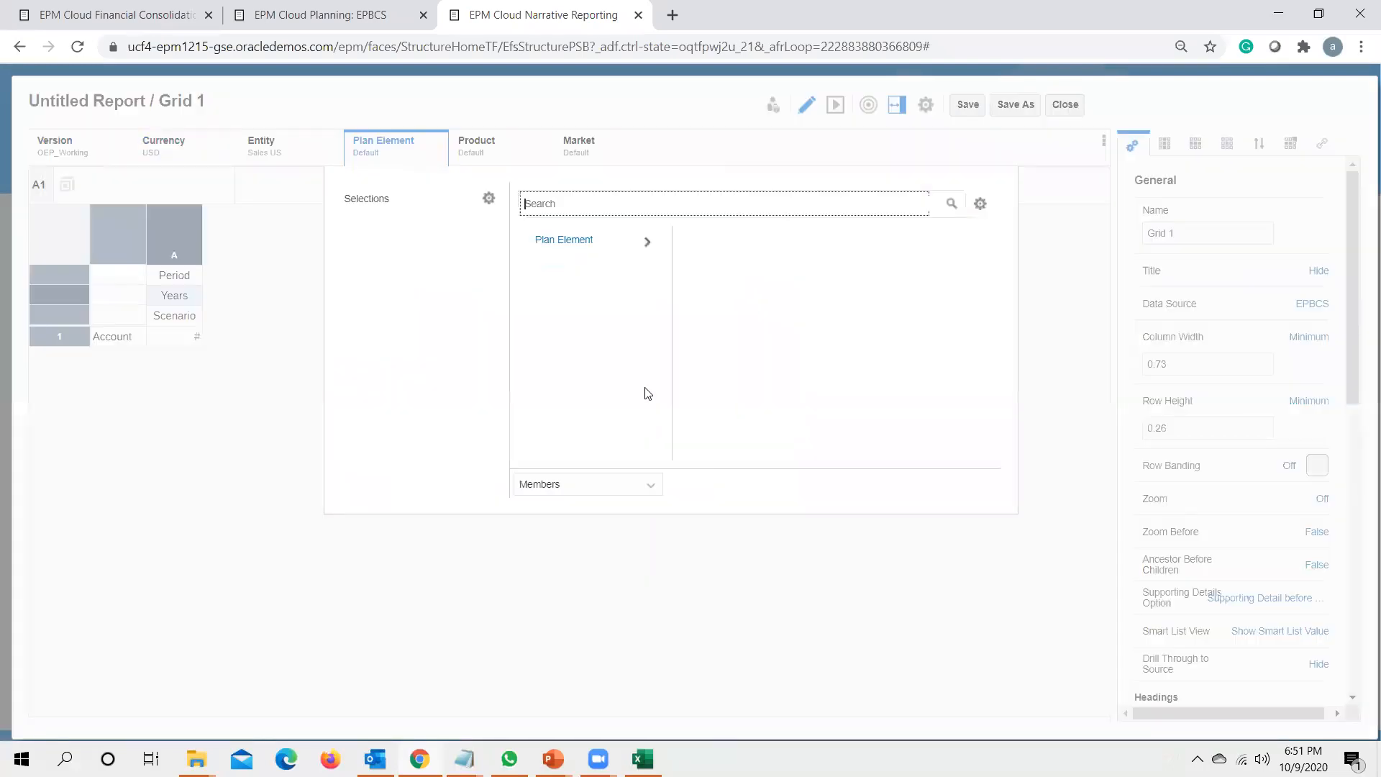
left_click(644, 242)
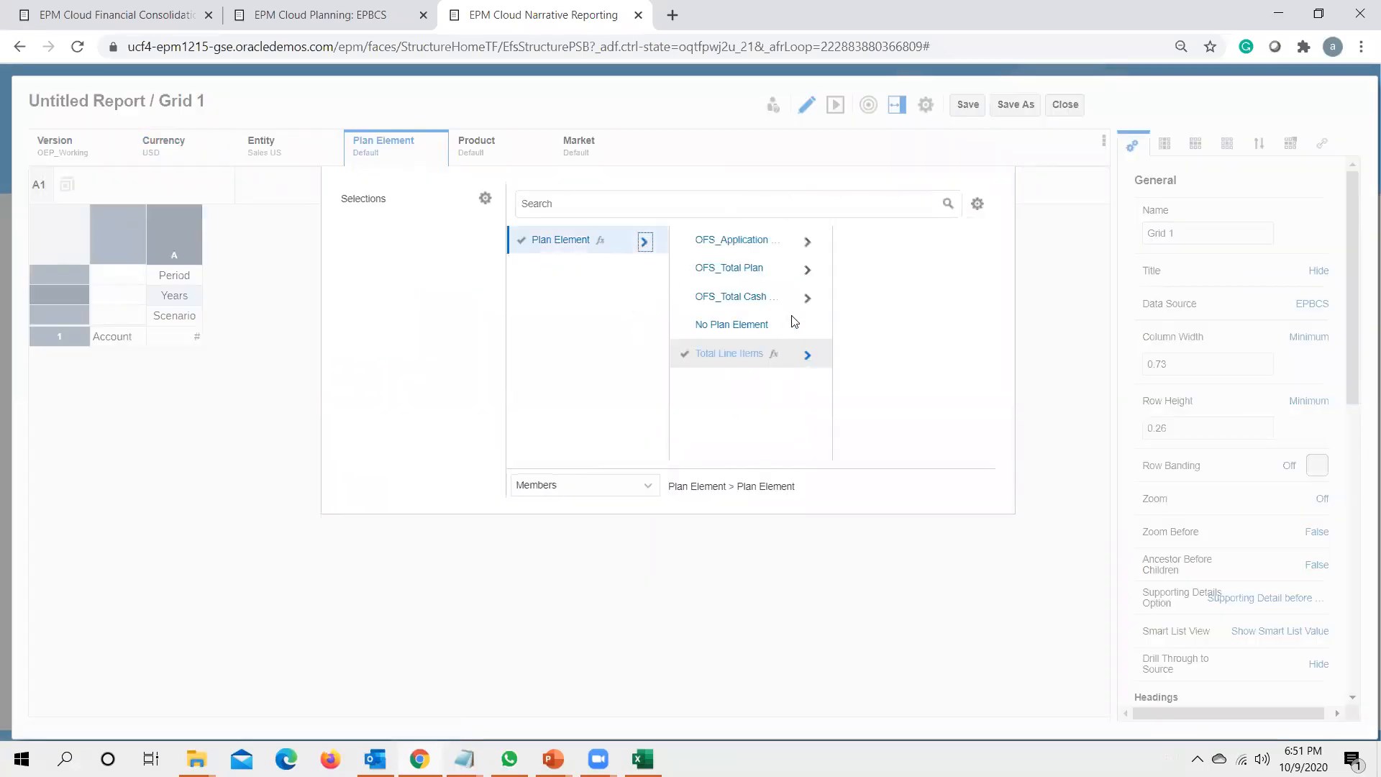
left_click(811, 273)
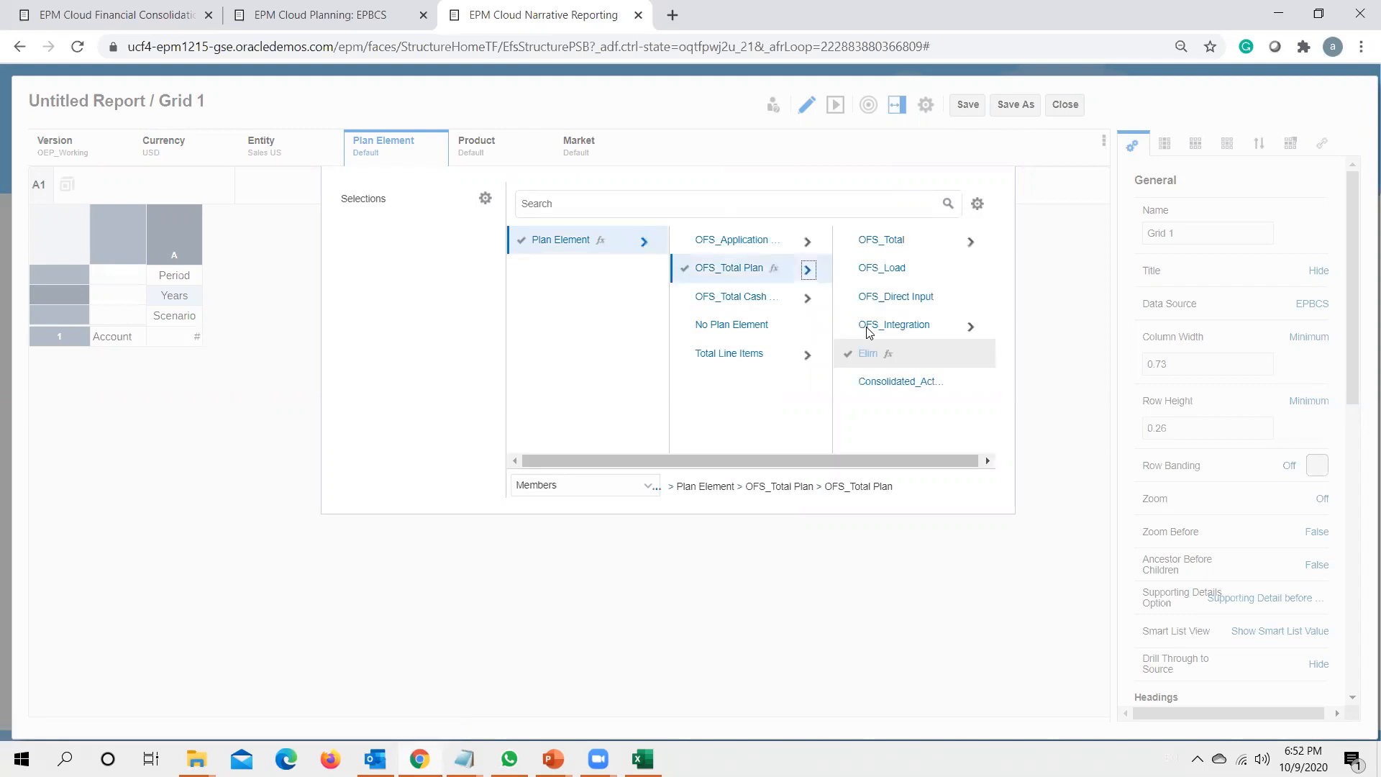
left_click(970, 237)
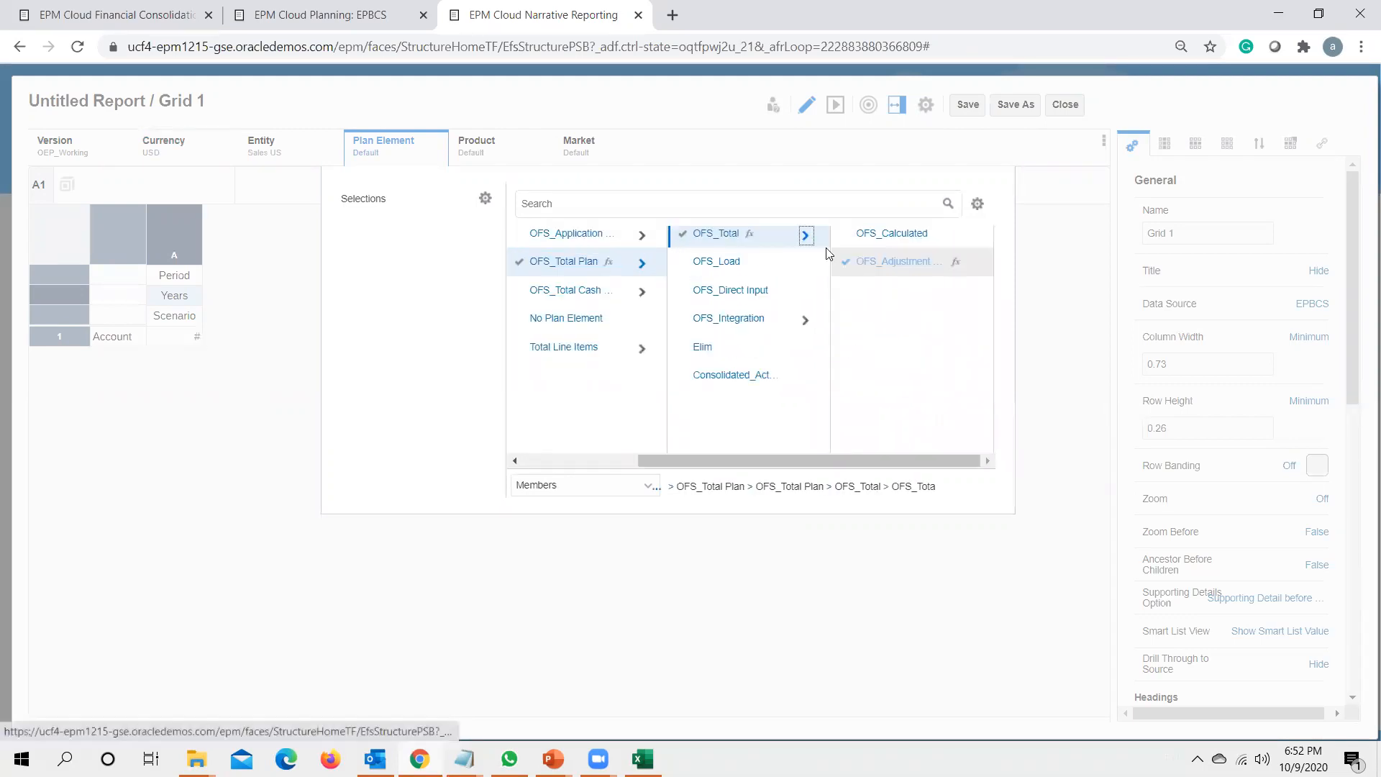
left_click(679, 236)
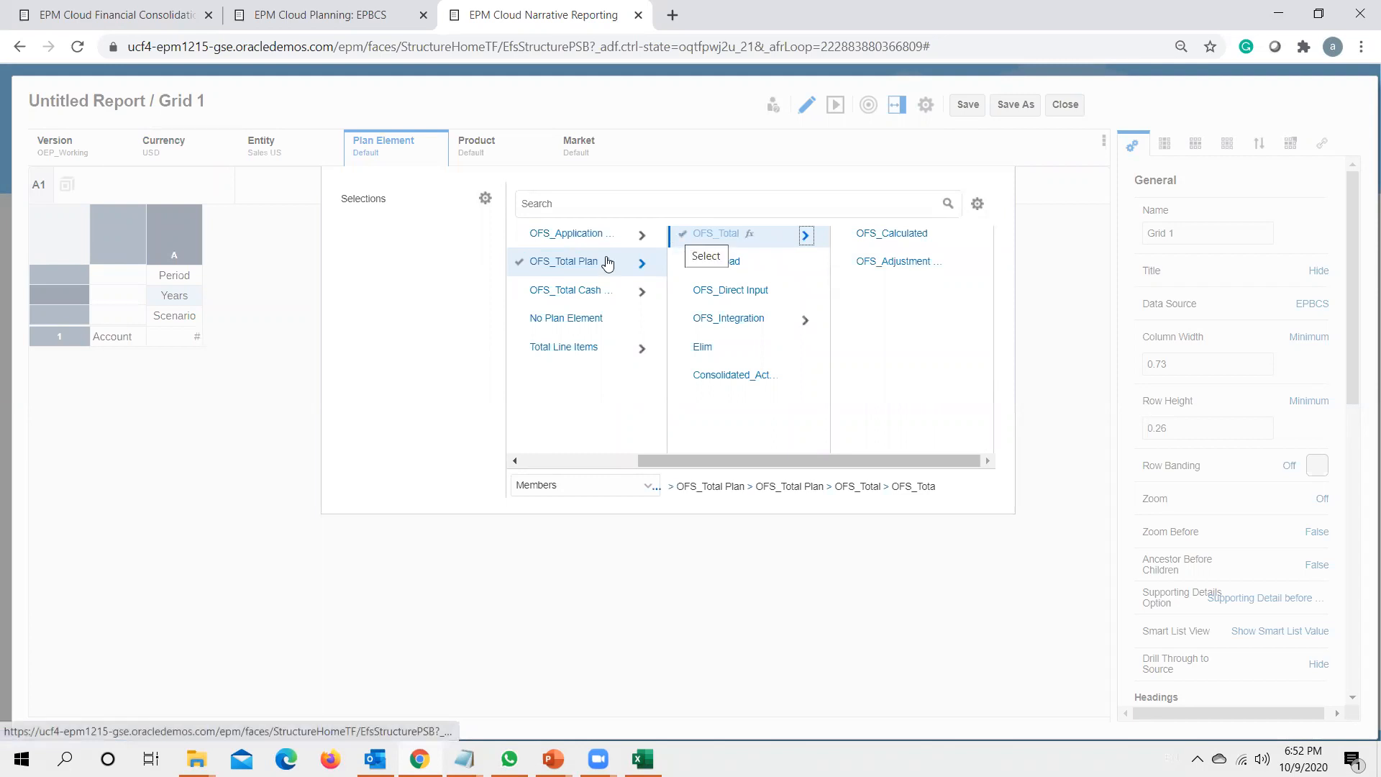
left_click(516, 268)
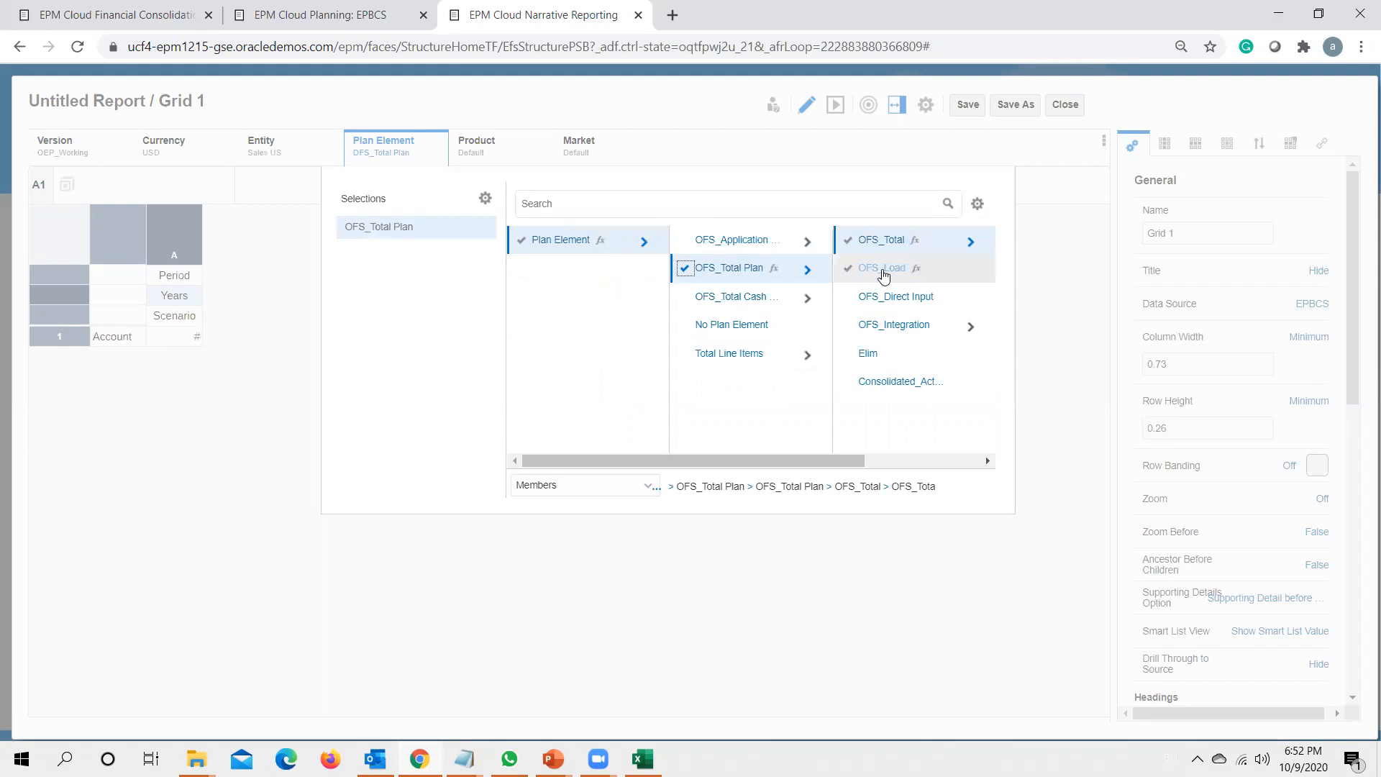
left_click(824, 570)
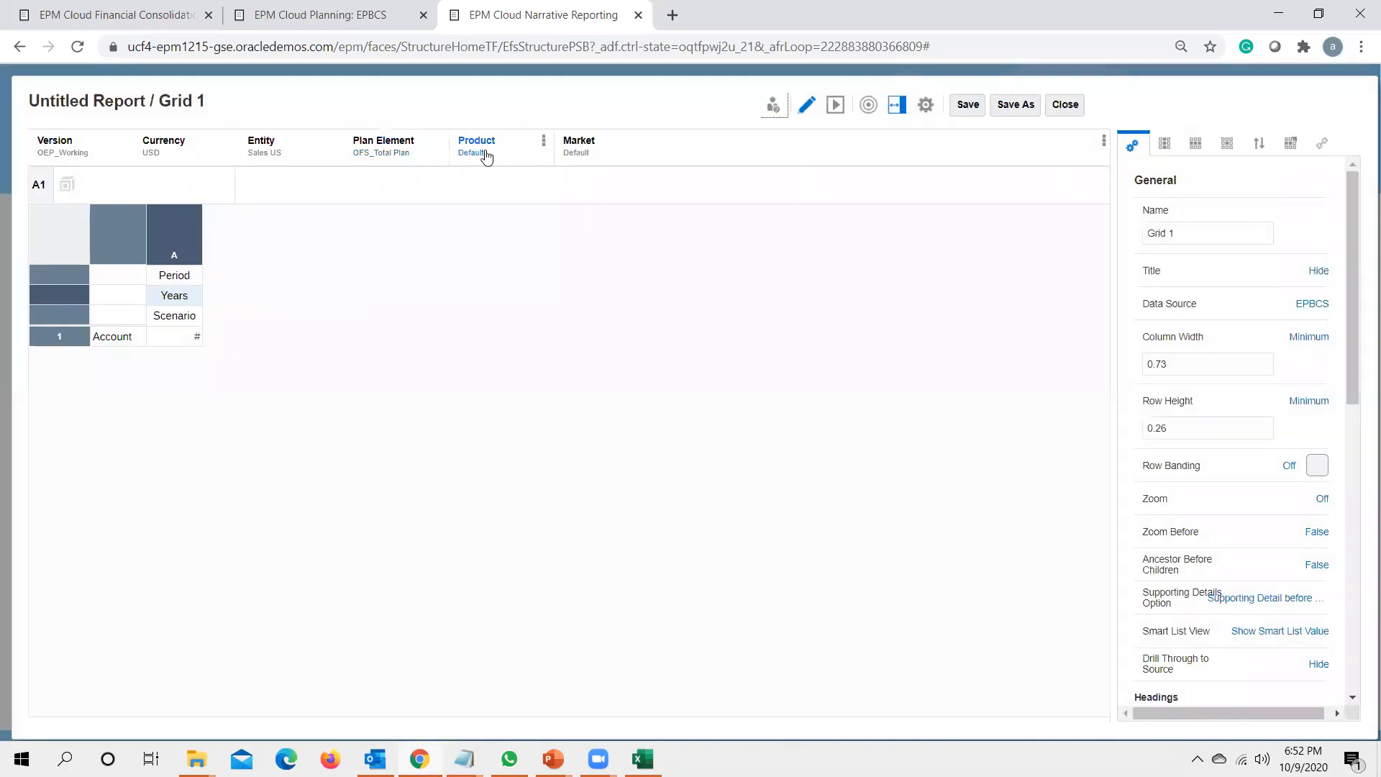
Step: Set the grid's POV members to Total Product for Product and the first Total Market member for Market
left_click(475, 153)
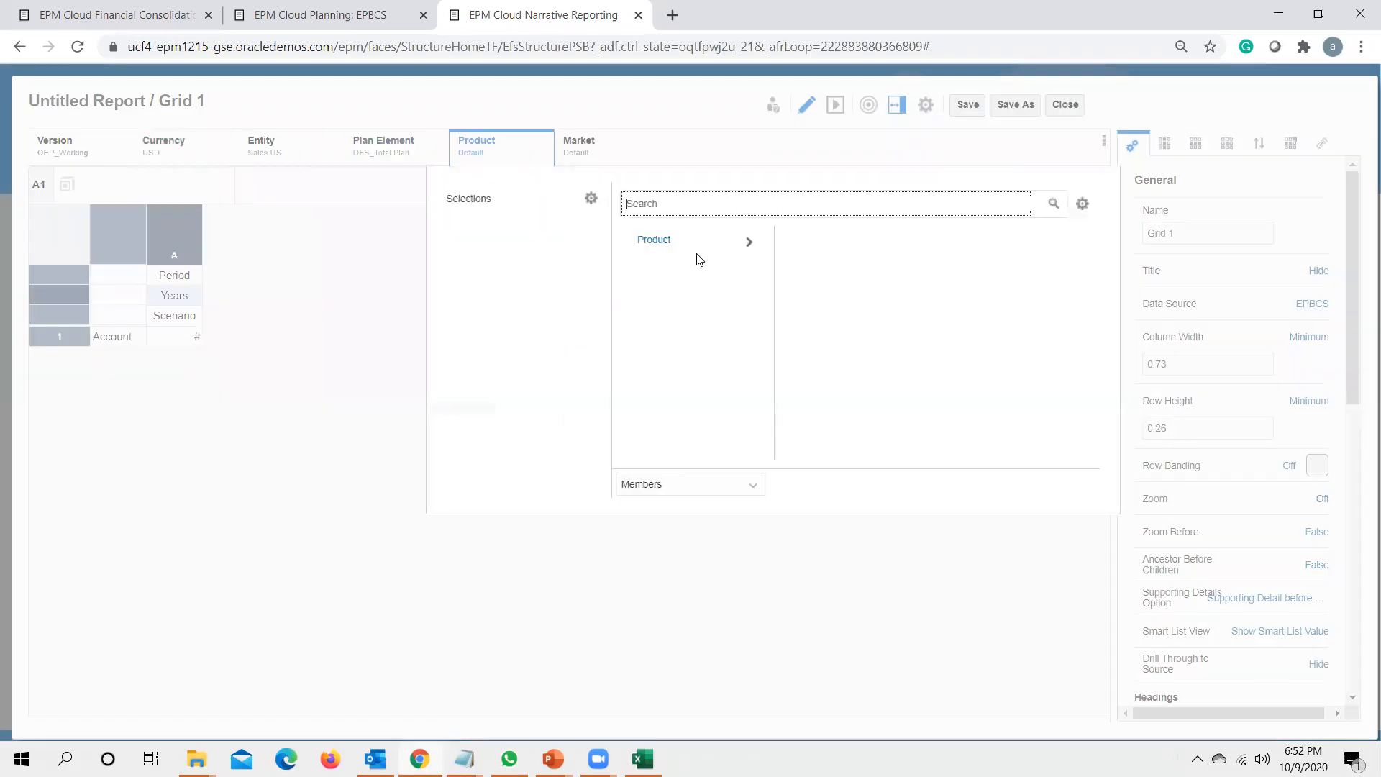
left_click(749, 242)
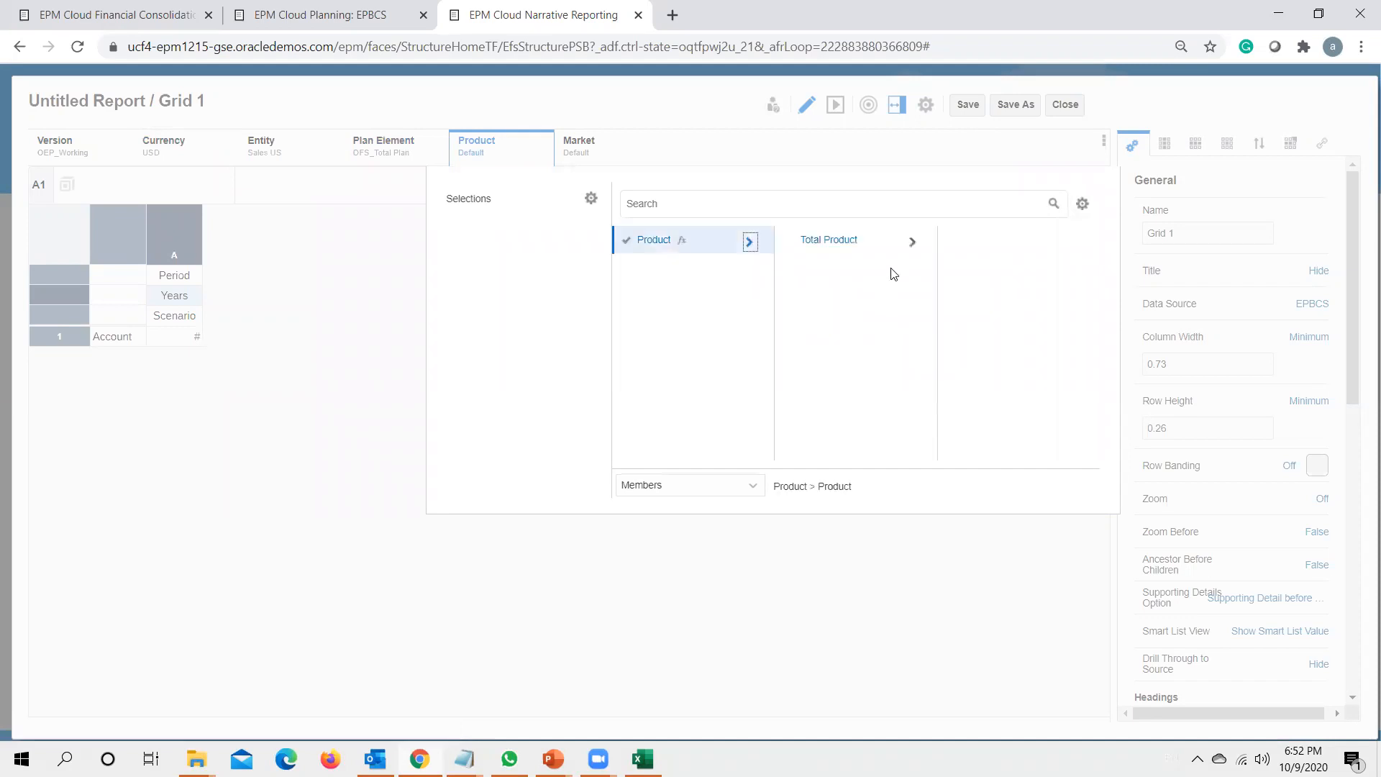
left_click(791, 242)
left_click(576, 152)
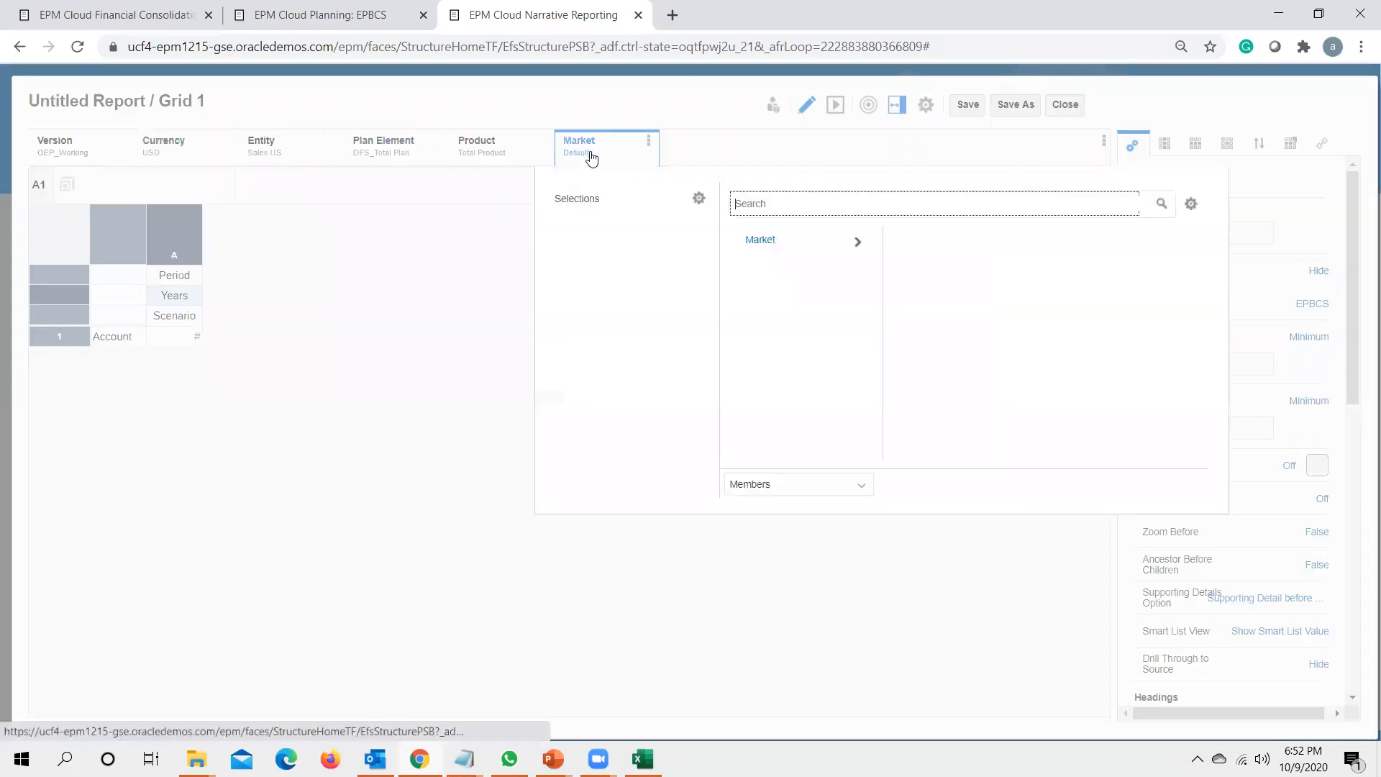
left_click(855, 242)
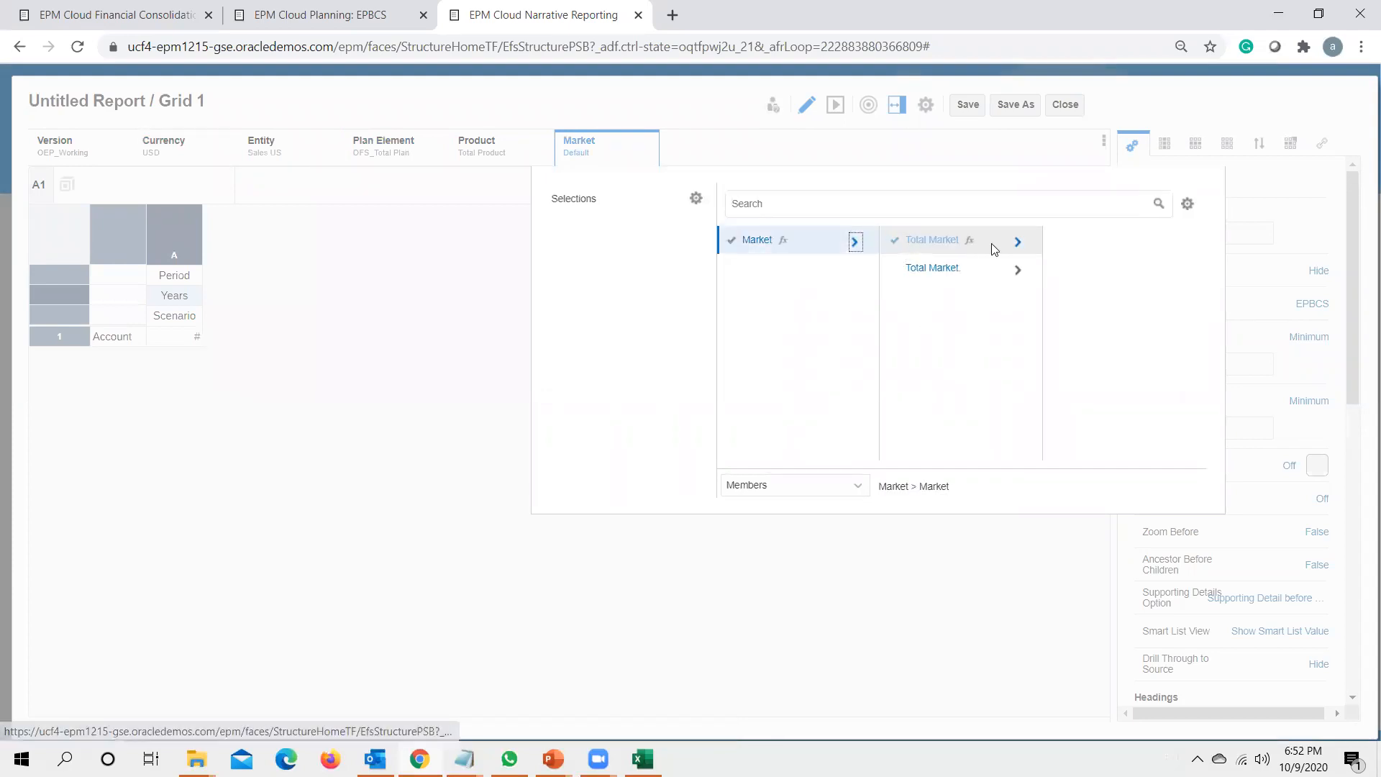
left_click(889, 241)
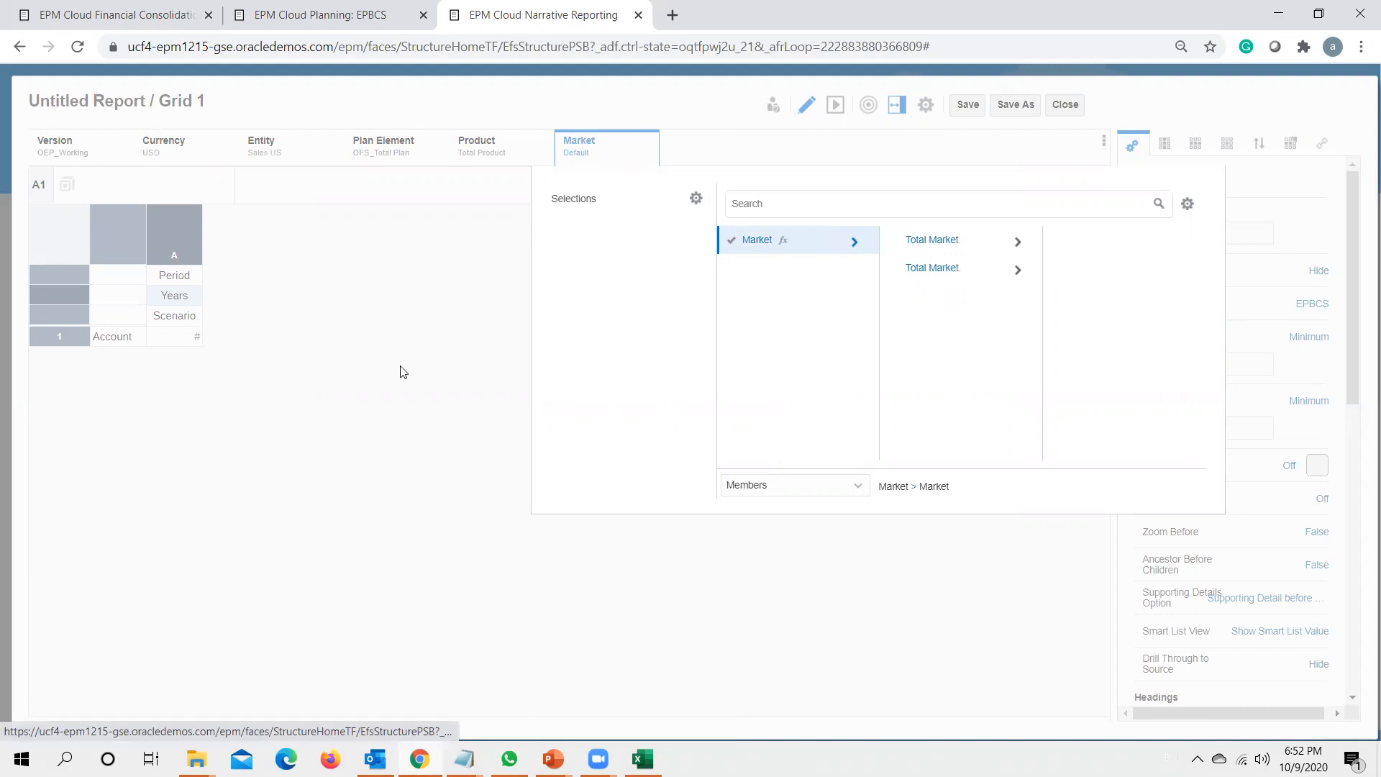
left_click(435, 299)
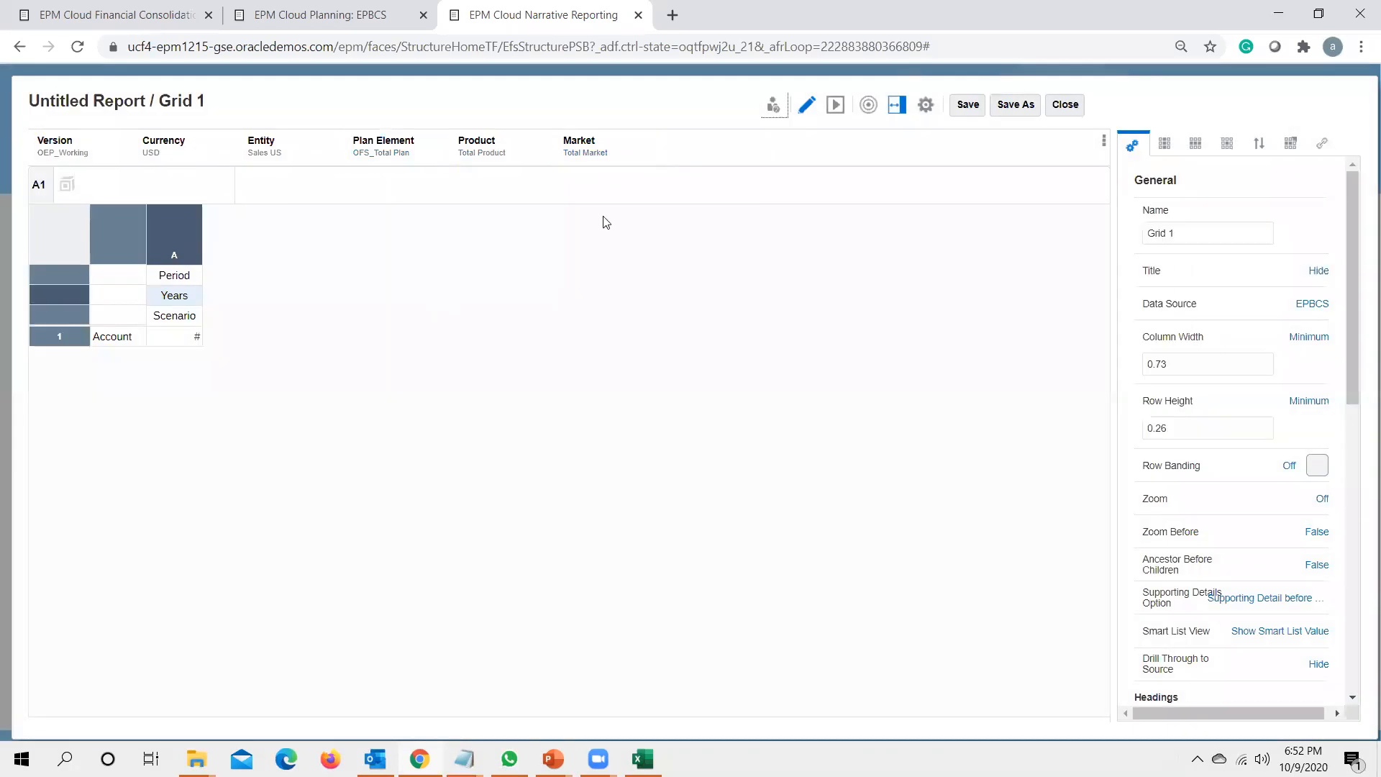
Step: Set the grid column's Period to Q2, found under YearTotal, in place of the default Period member
left_click(185, 279)
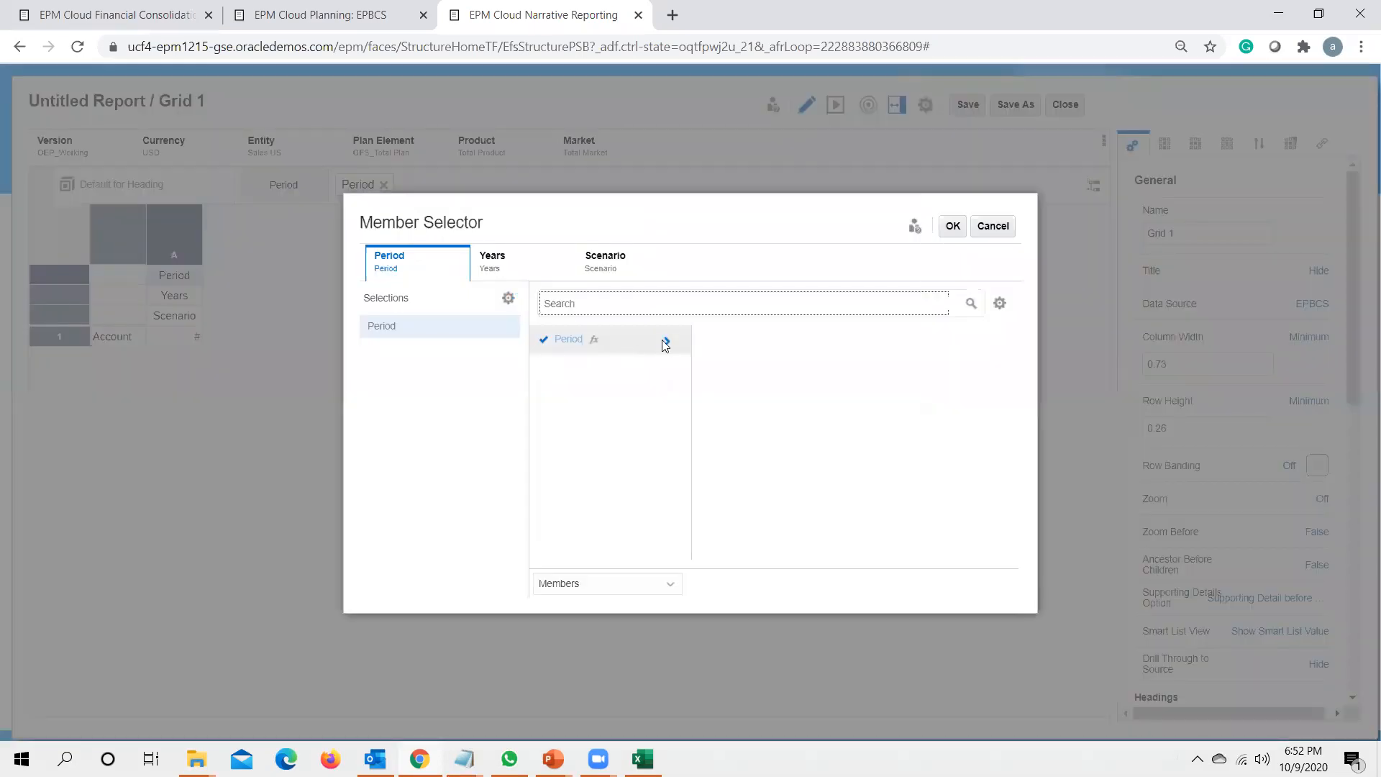
left_click(665, 343)
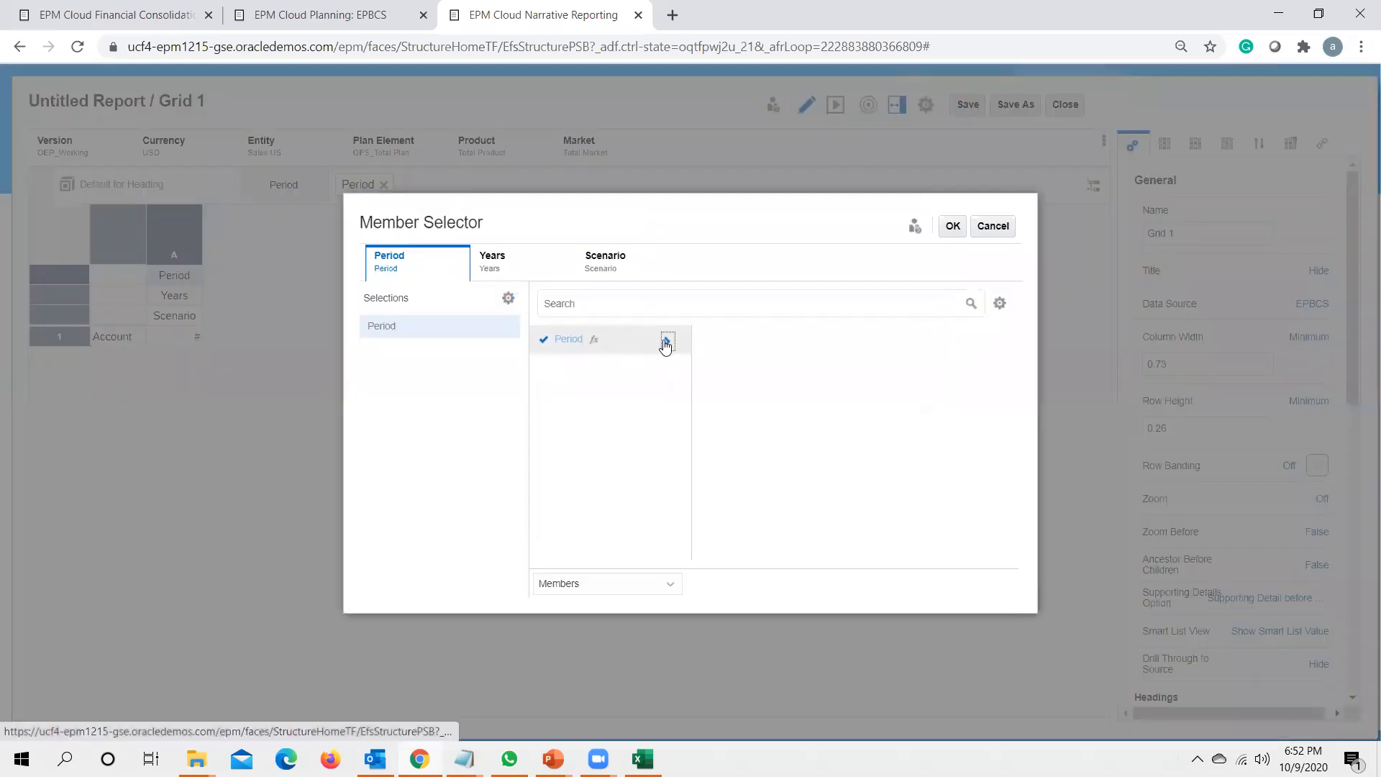
left_click(831, 369)
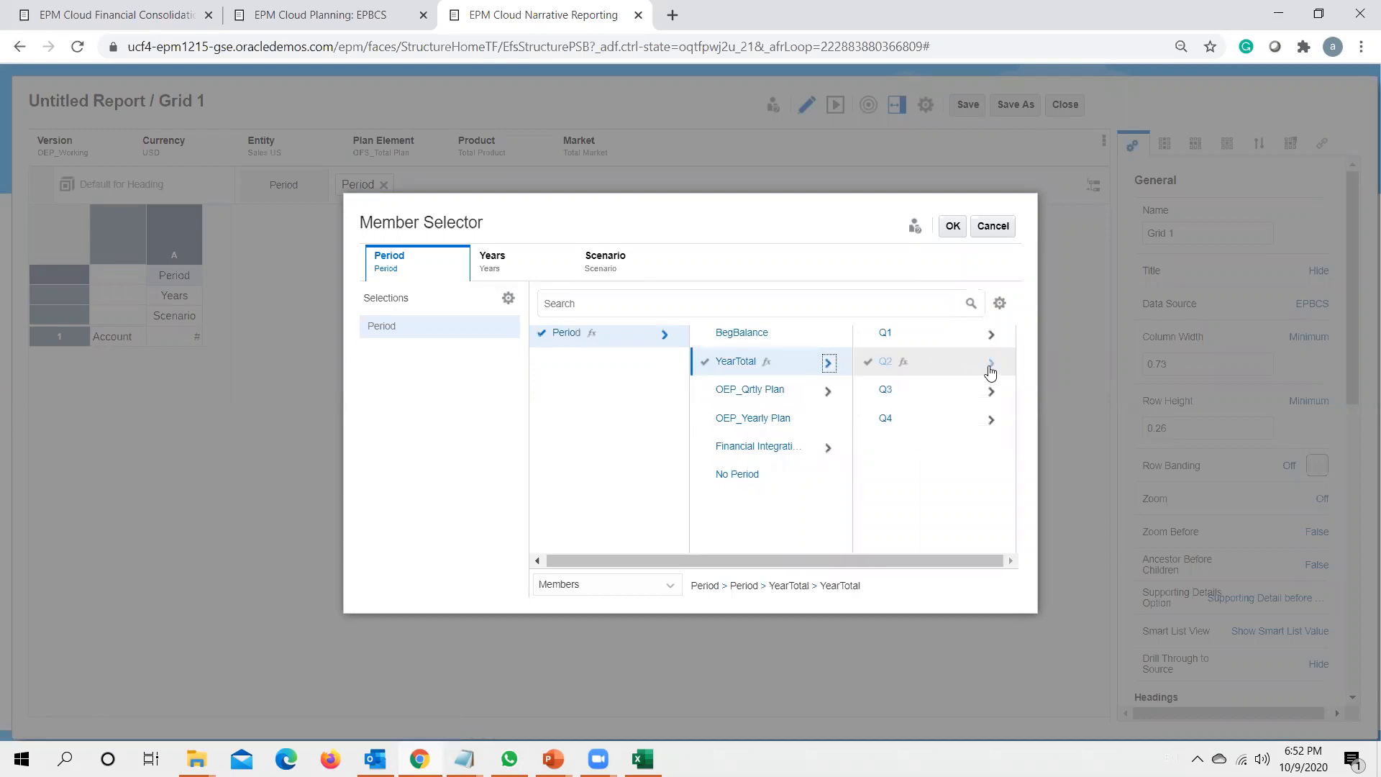
left_click(991, 364)
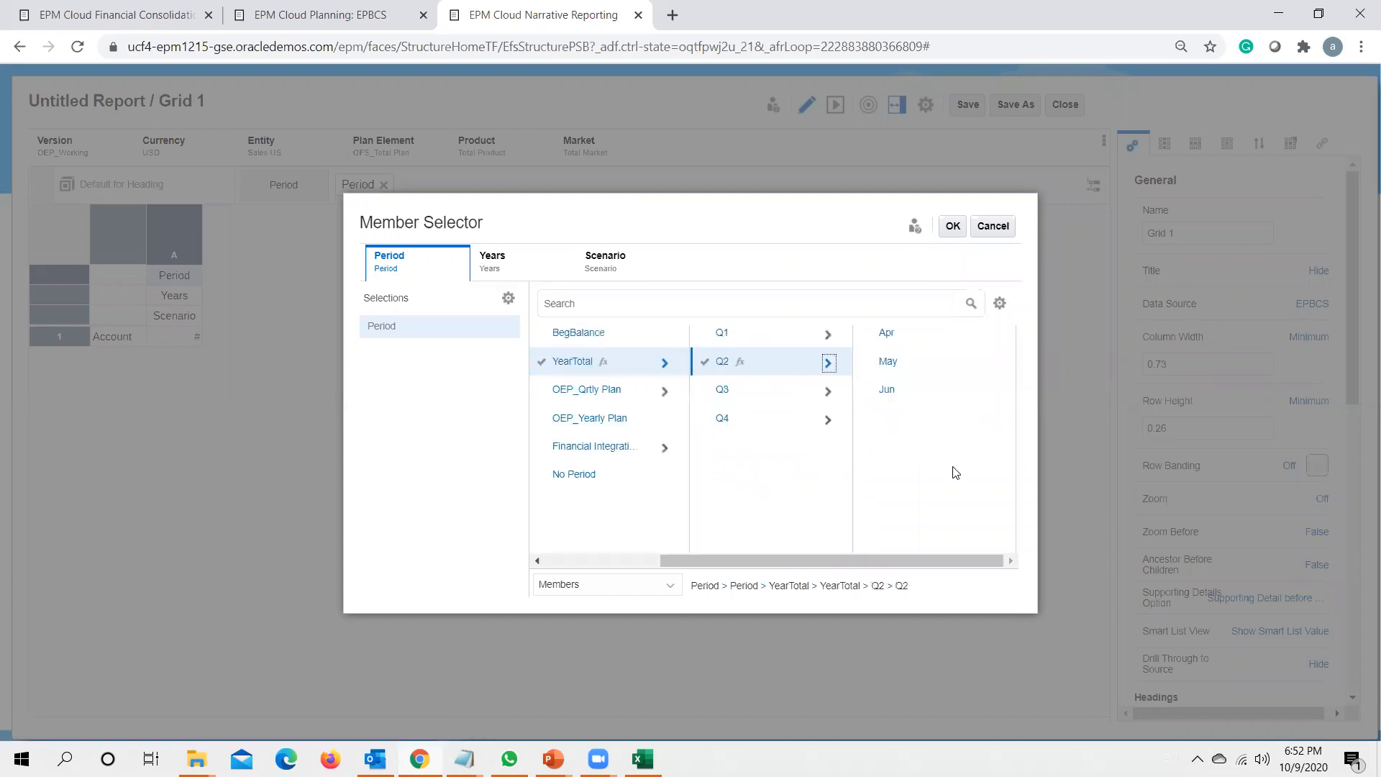
left_click(867, 393)
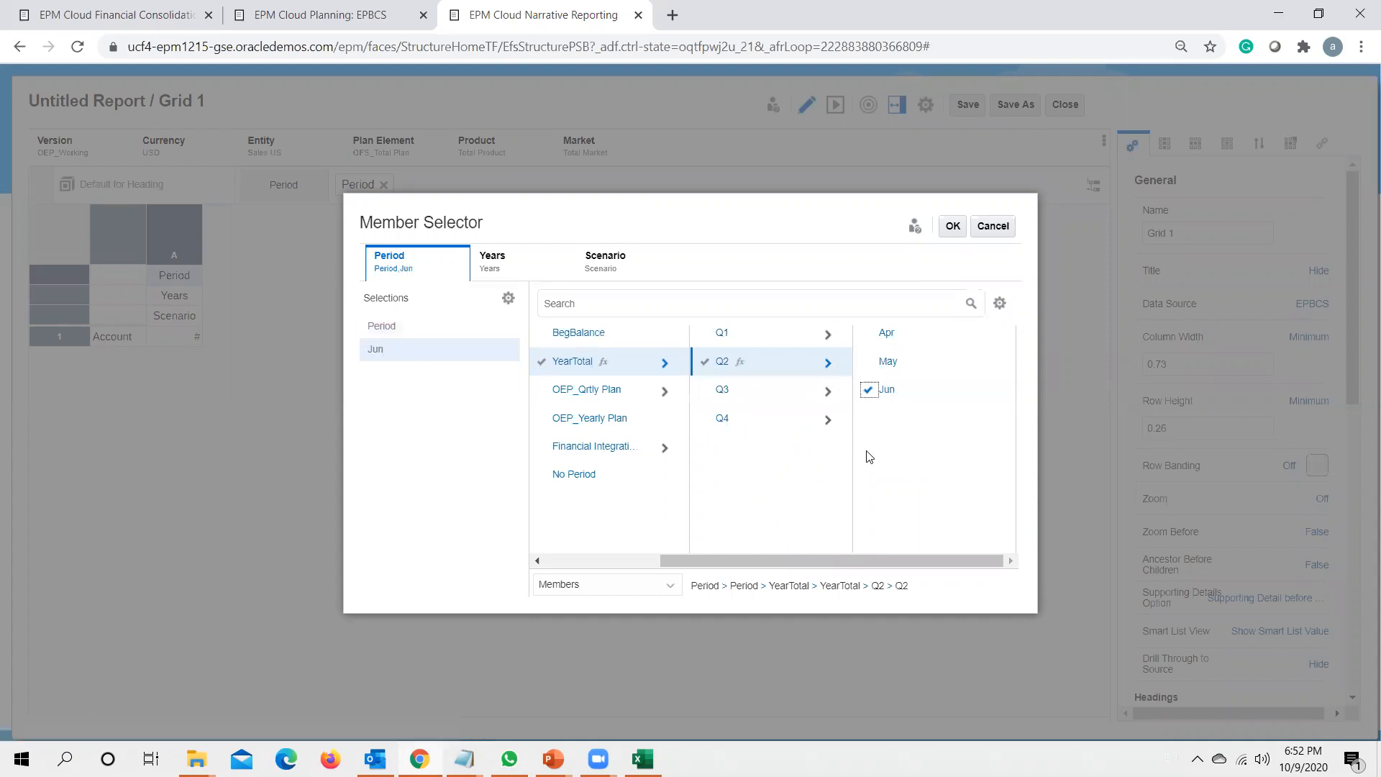
left_click(868, 400)
left_click(705, 371)
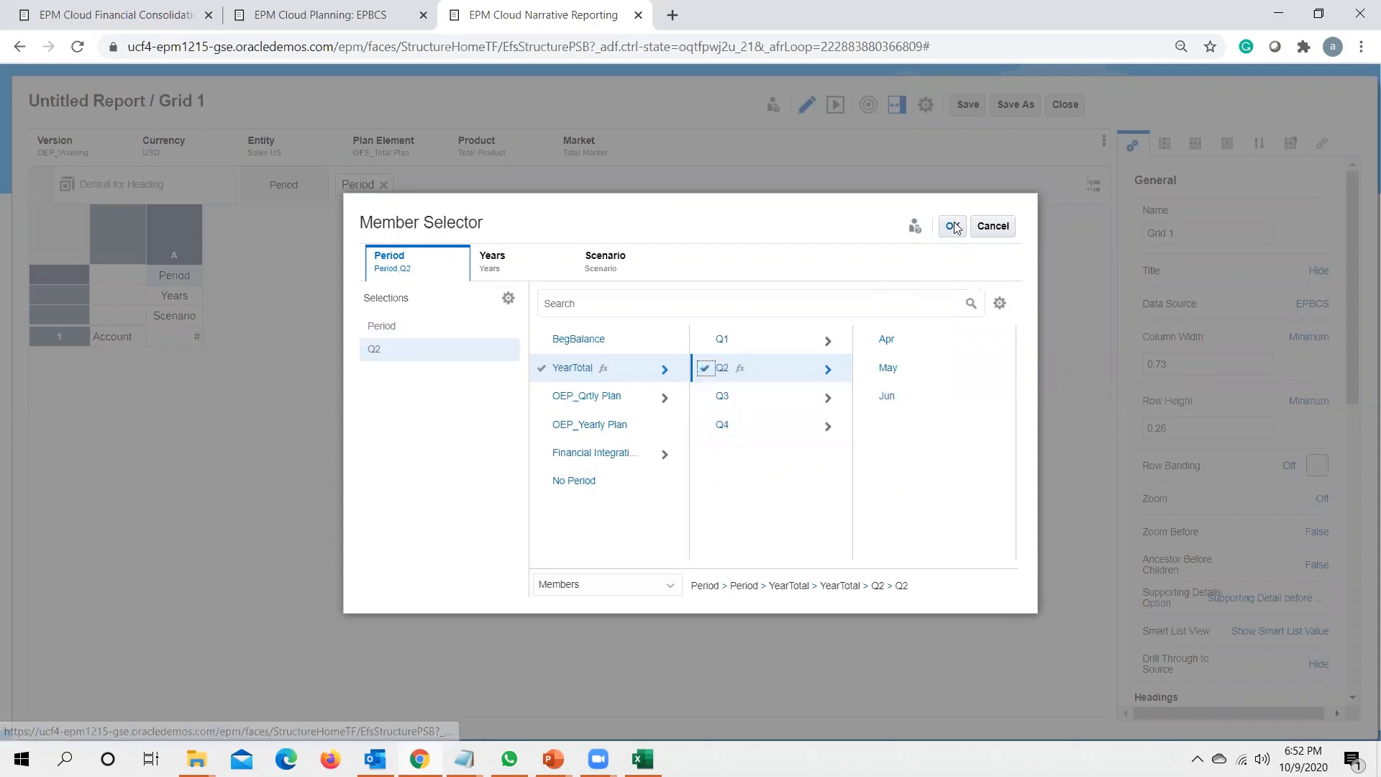
Step: Set the column's Years dimension to FY19 from All Years, removing the default Years member
left_click(494, 266)
left_click(665, 342)
left_click(832, 339)
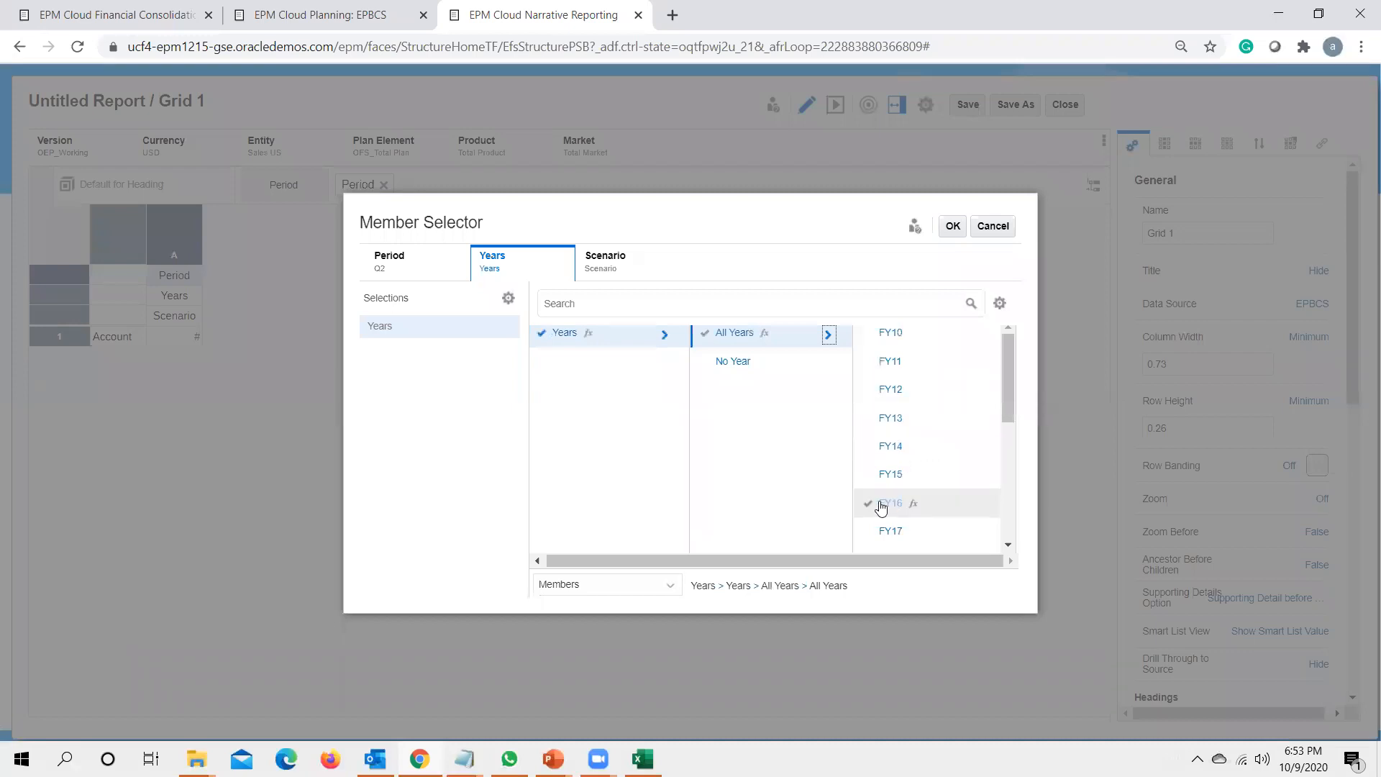
scroll(872, 503, "down", 1)
left_click(869, 503)
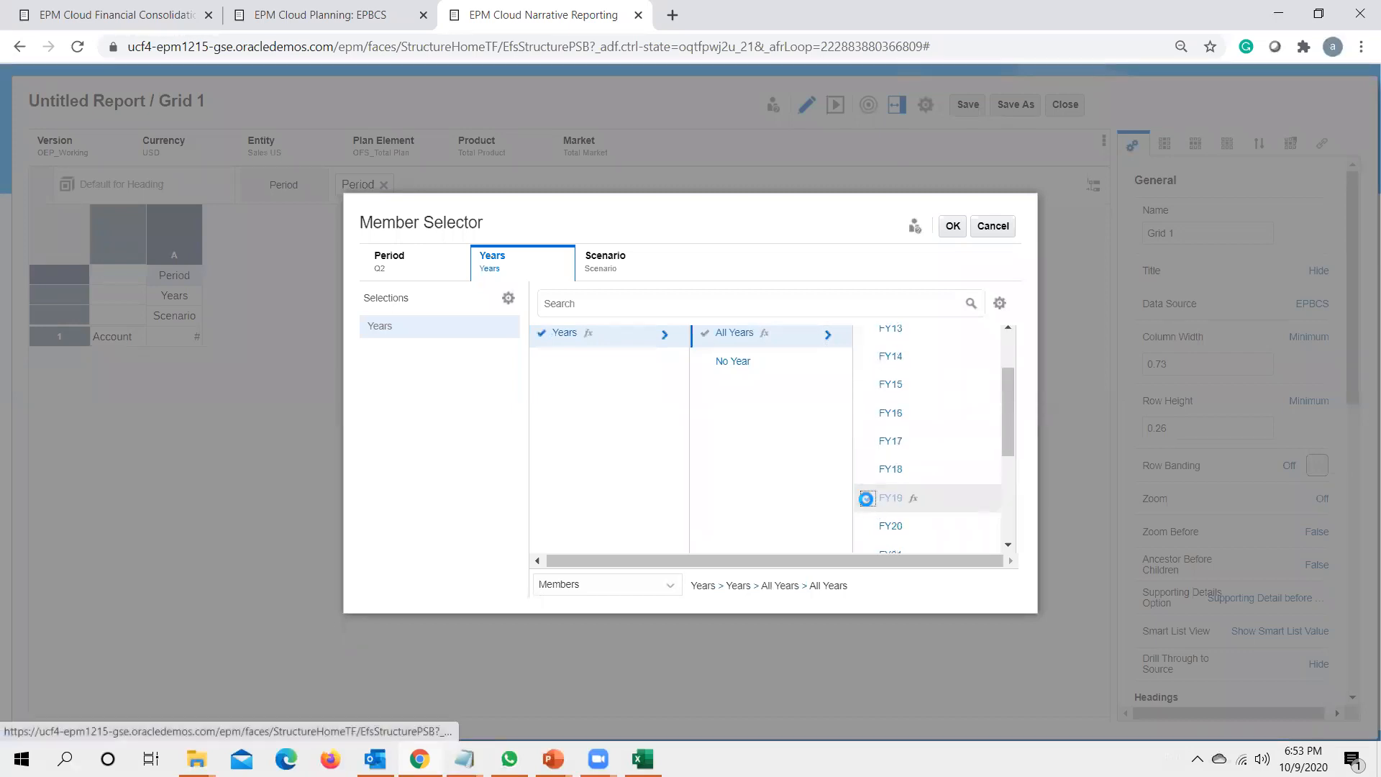
left_click(603, 270)
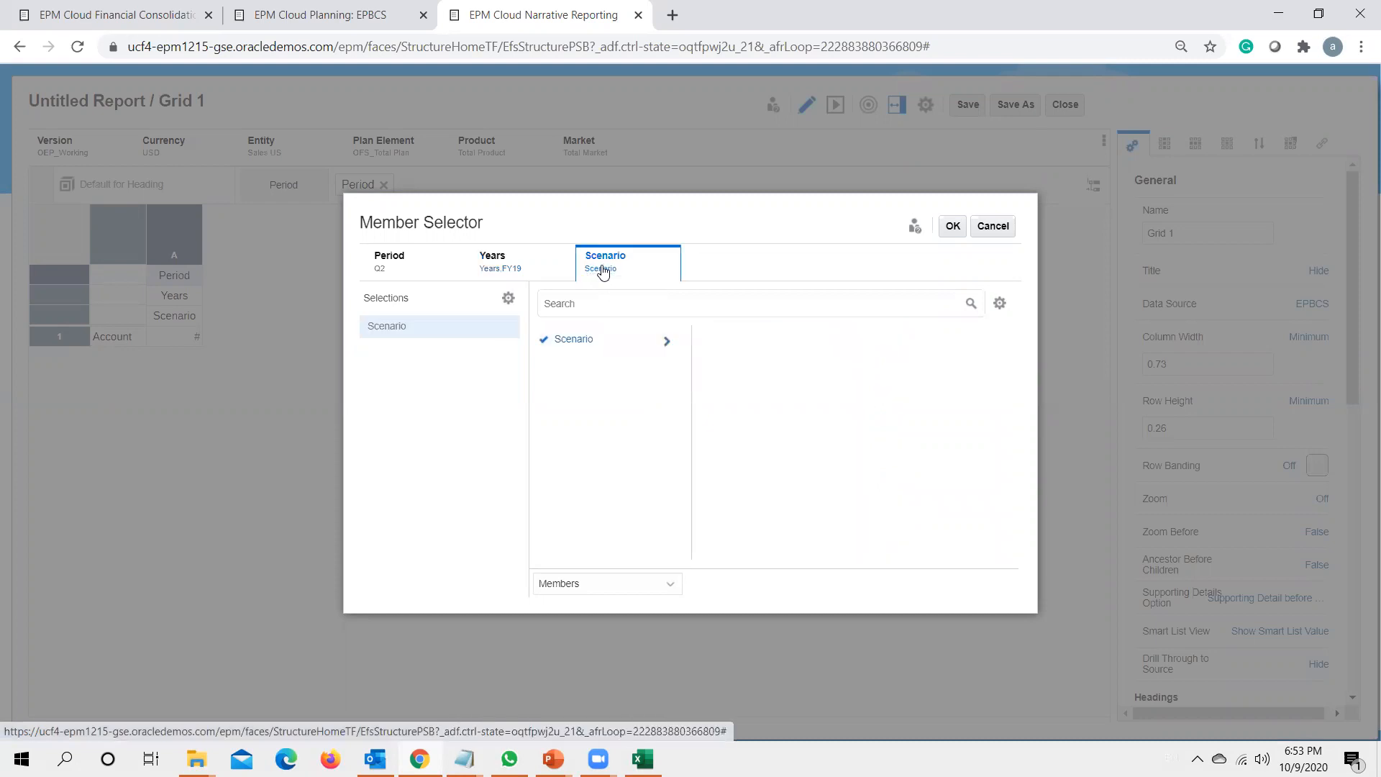
left_click(494, 272)
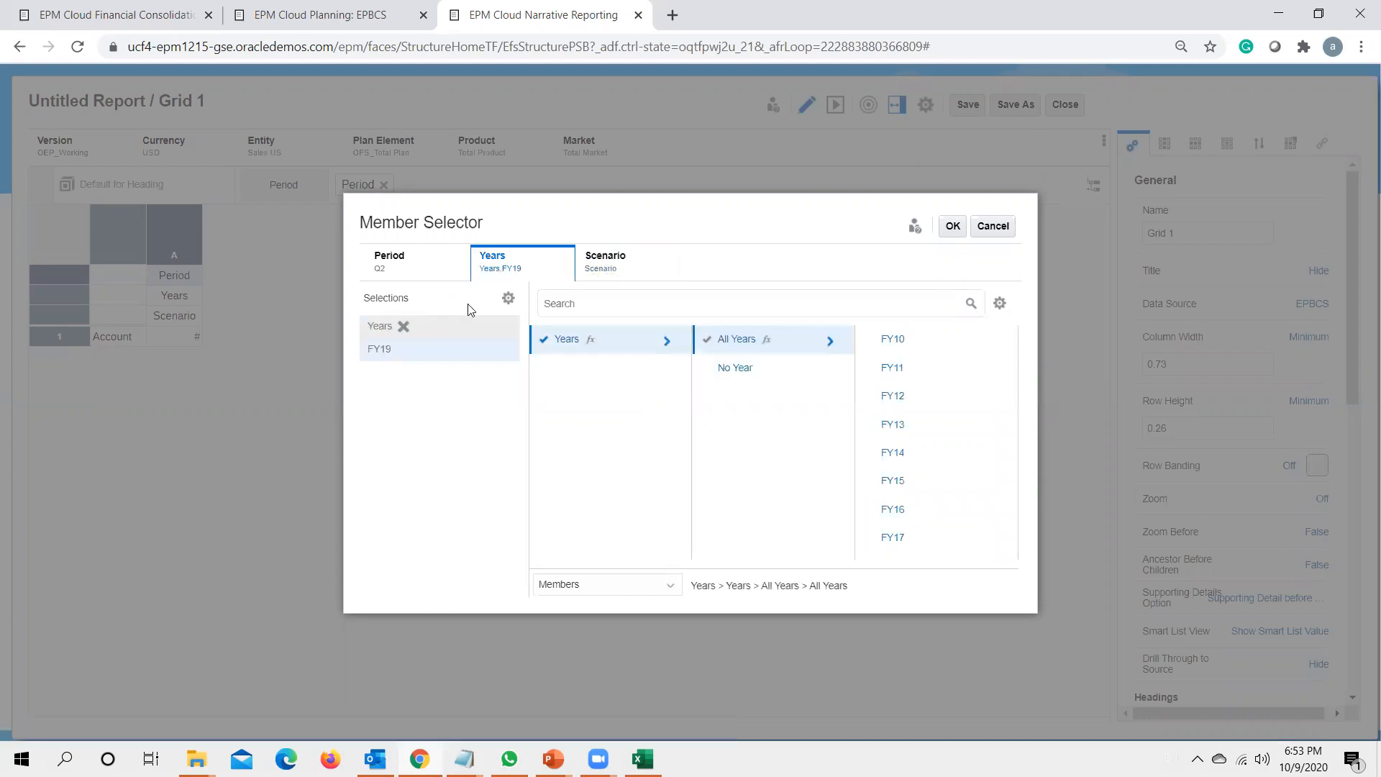
Step: Set the column's Scenario to OEP_Actual under OEP_Scenarios and apply the column member selections
left_click(603, 270)
left_click(667, 341)
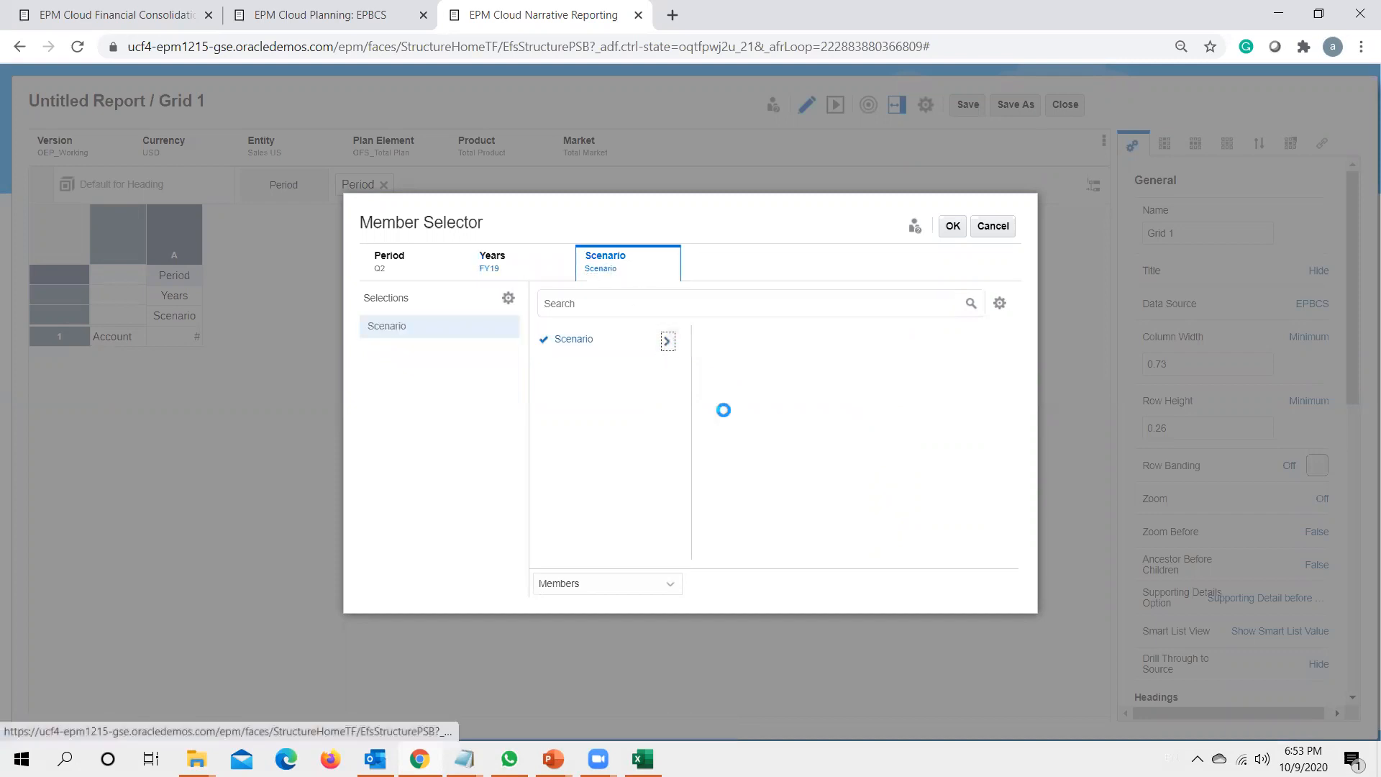
left_click(829, 341)
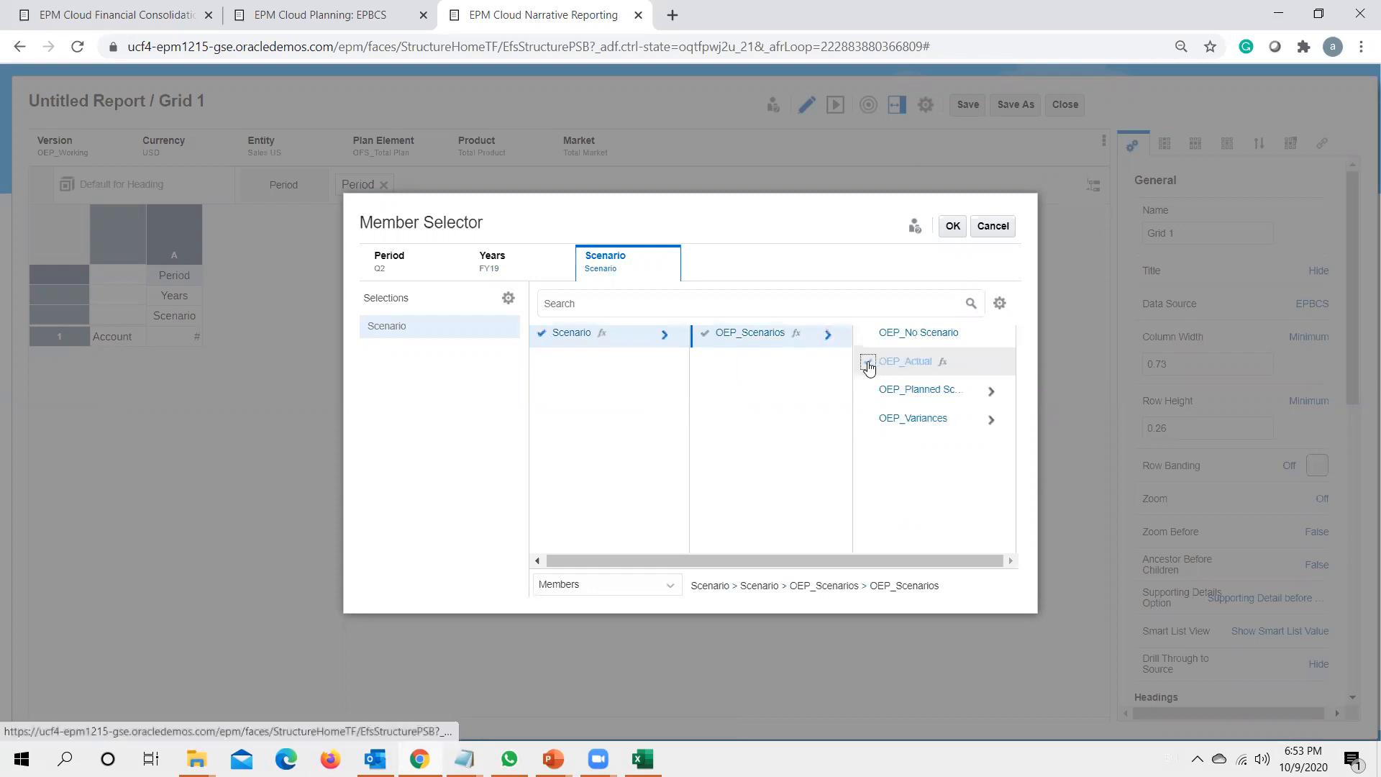
left_click(868, 362)
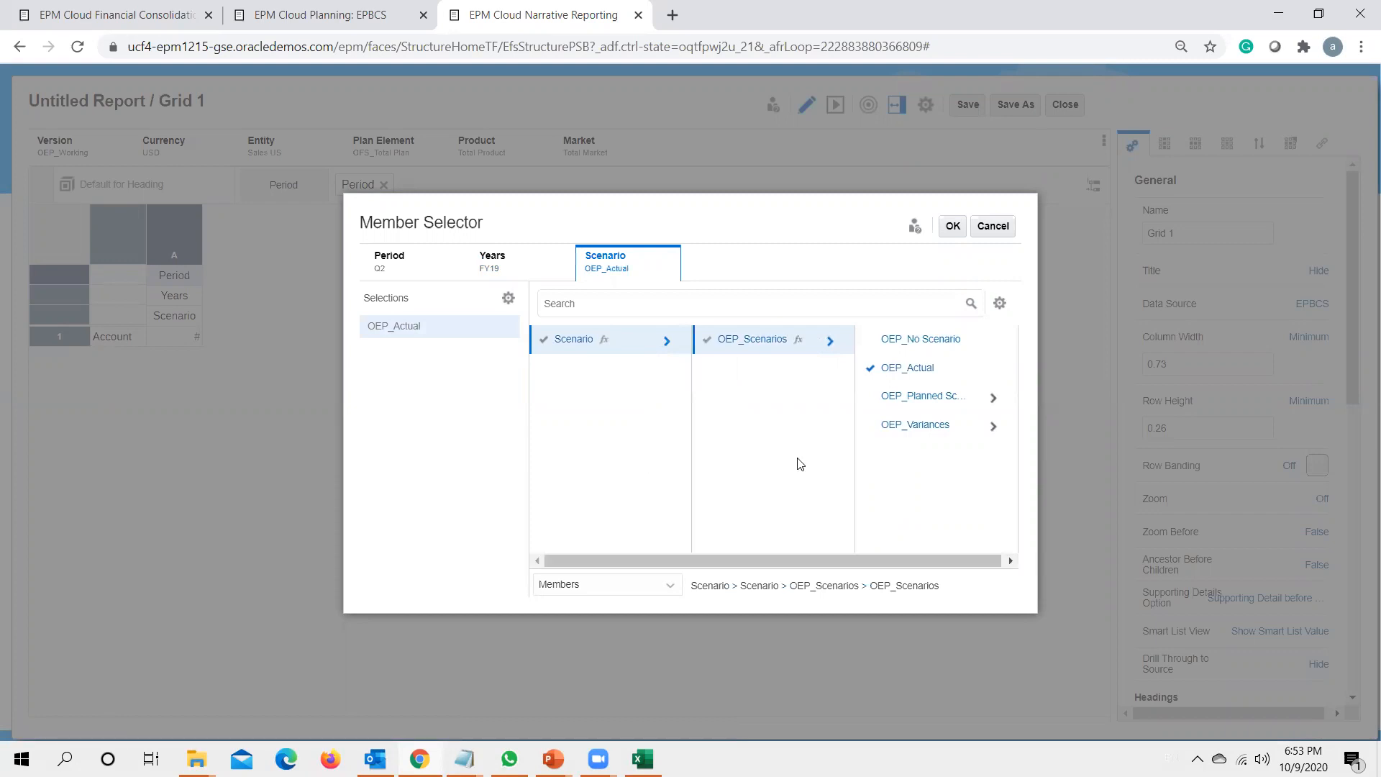
left_click(953, 227)
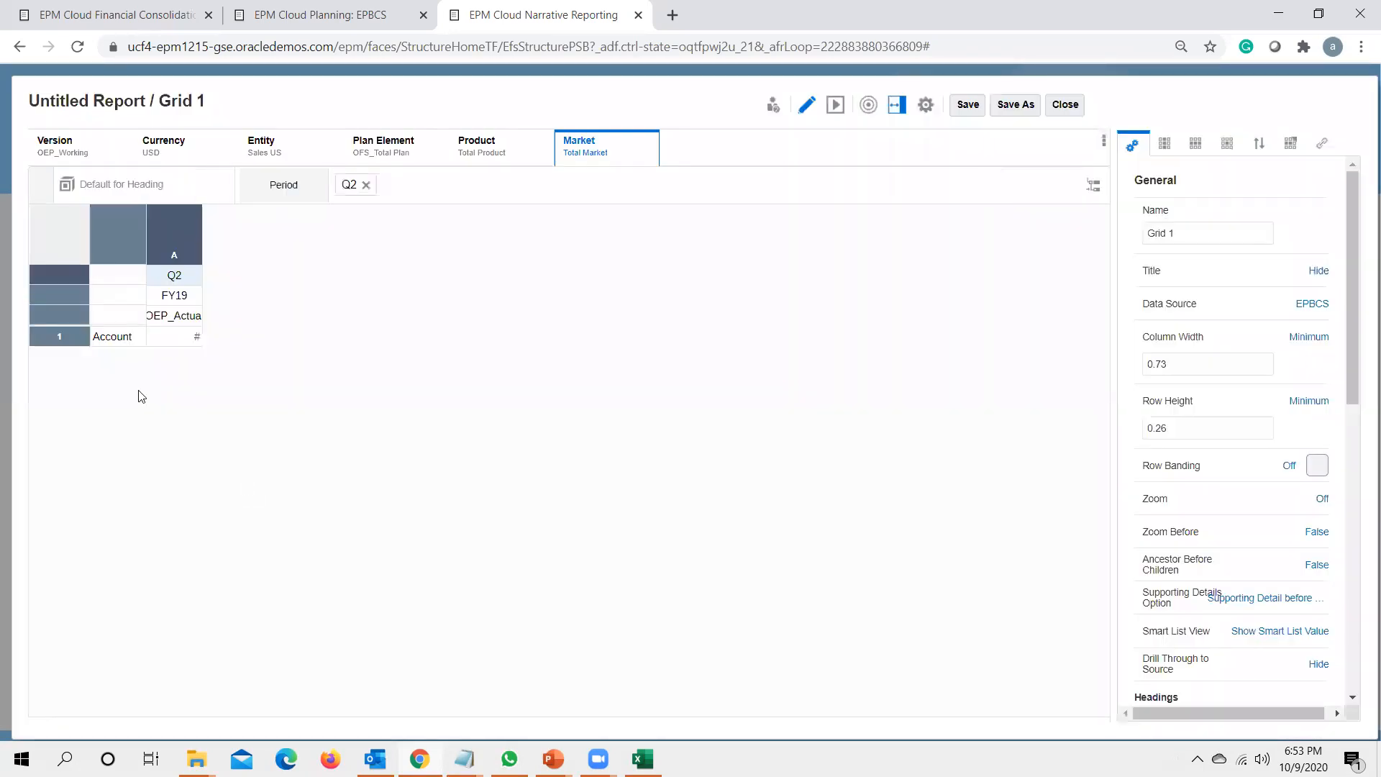
Step: Add the Children of OFS_Total Revenue to the Account row, found under the OFS financials accounts, revenue planning and OFS_Gross Profit
left_click(111, 343)
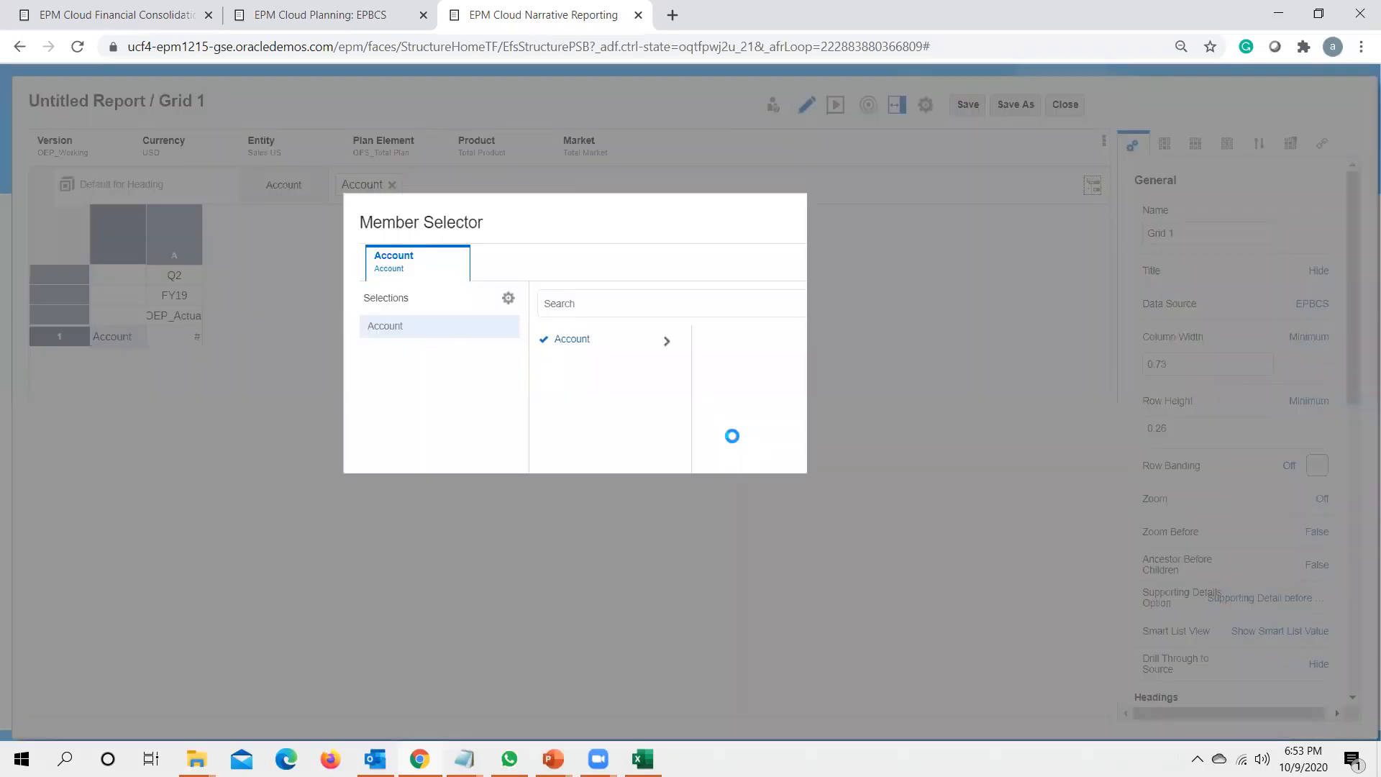
left_click(666, 341)
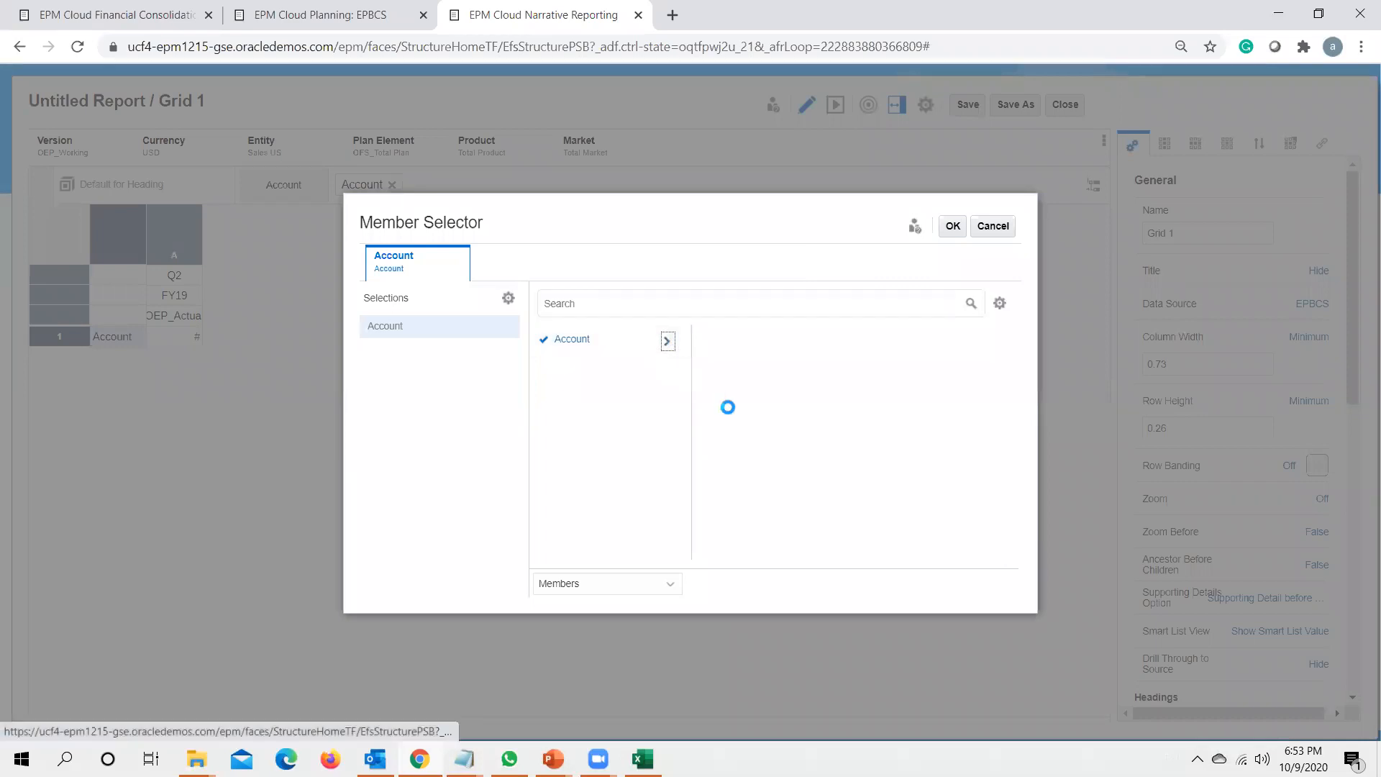
left_click(833, 370)
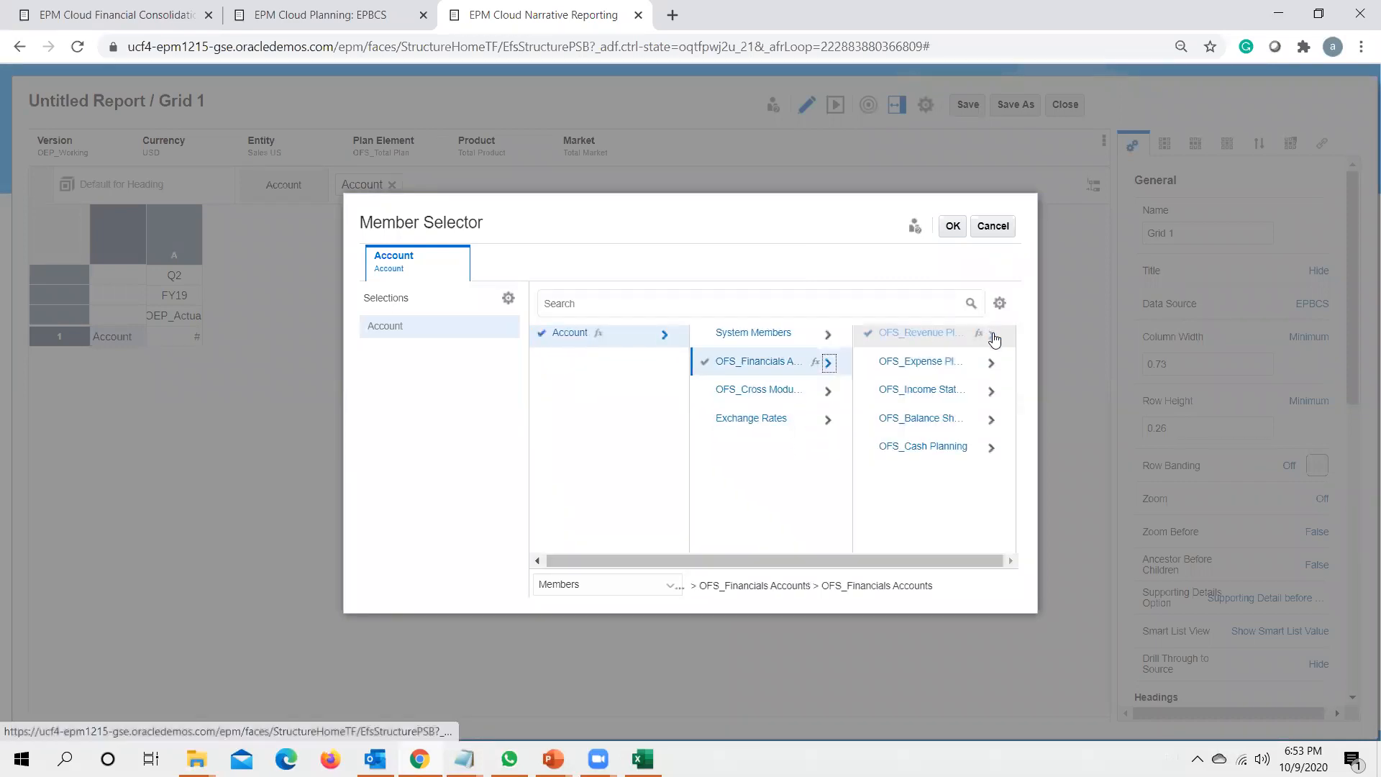
left_click(991, 335)
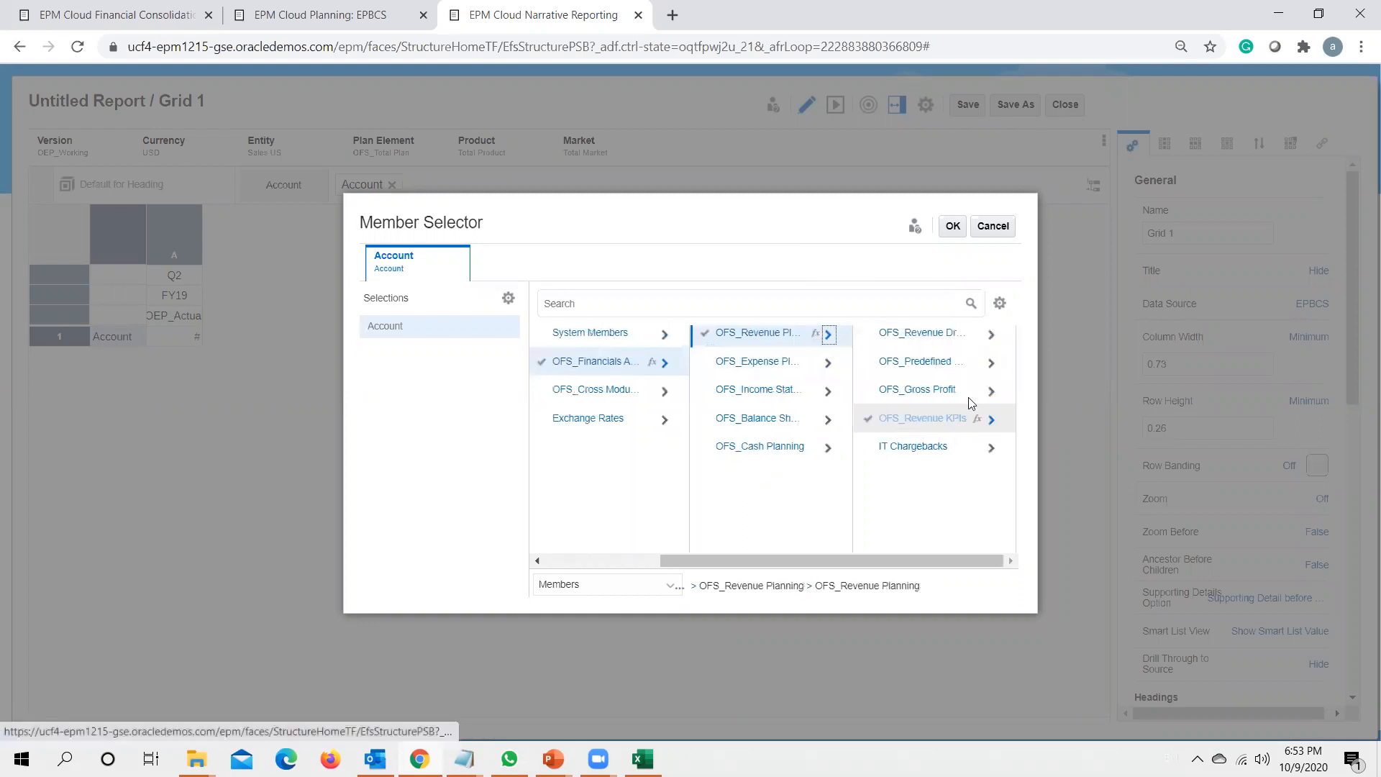
left_click(992, 393)
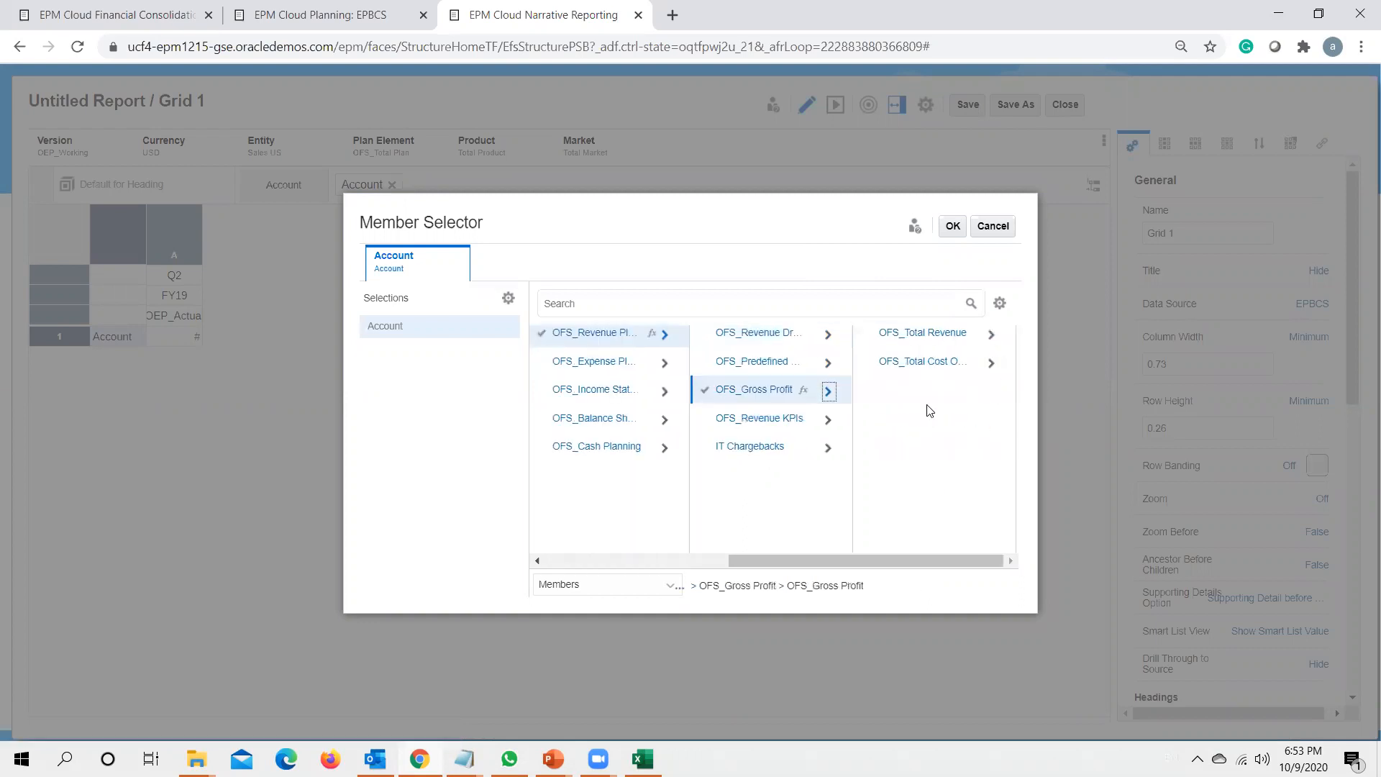
left_click(977, 339)
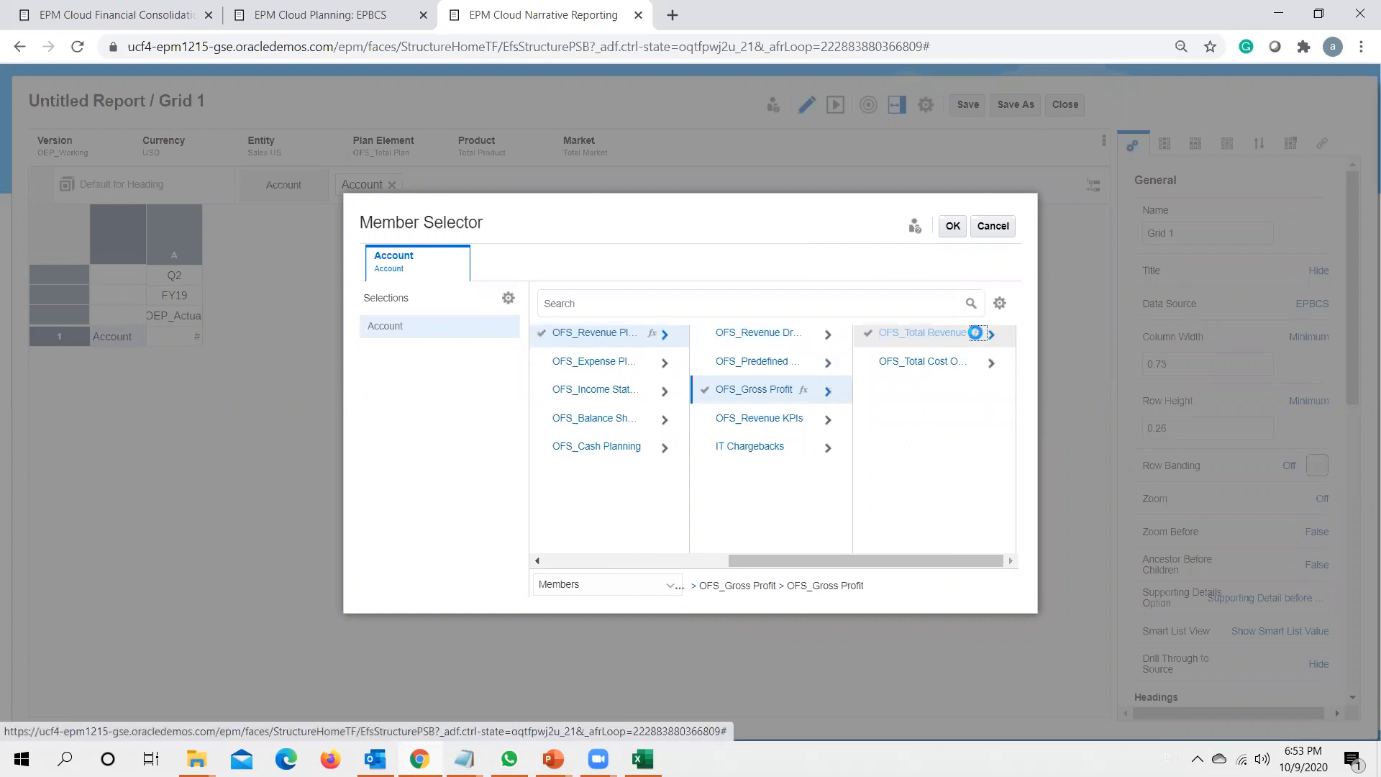
left_click(975, 333)
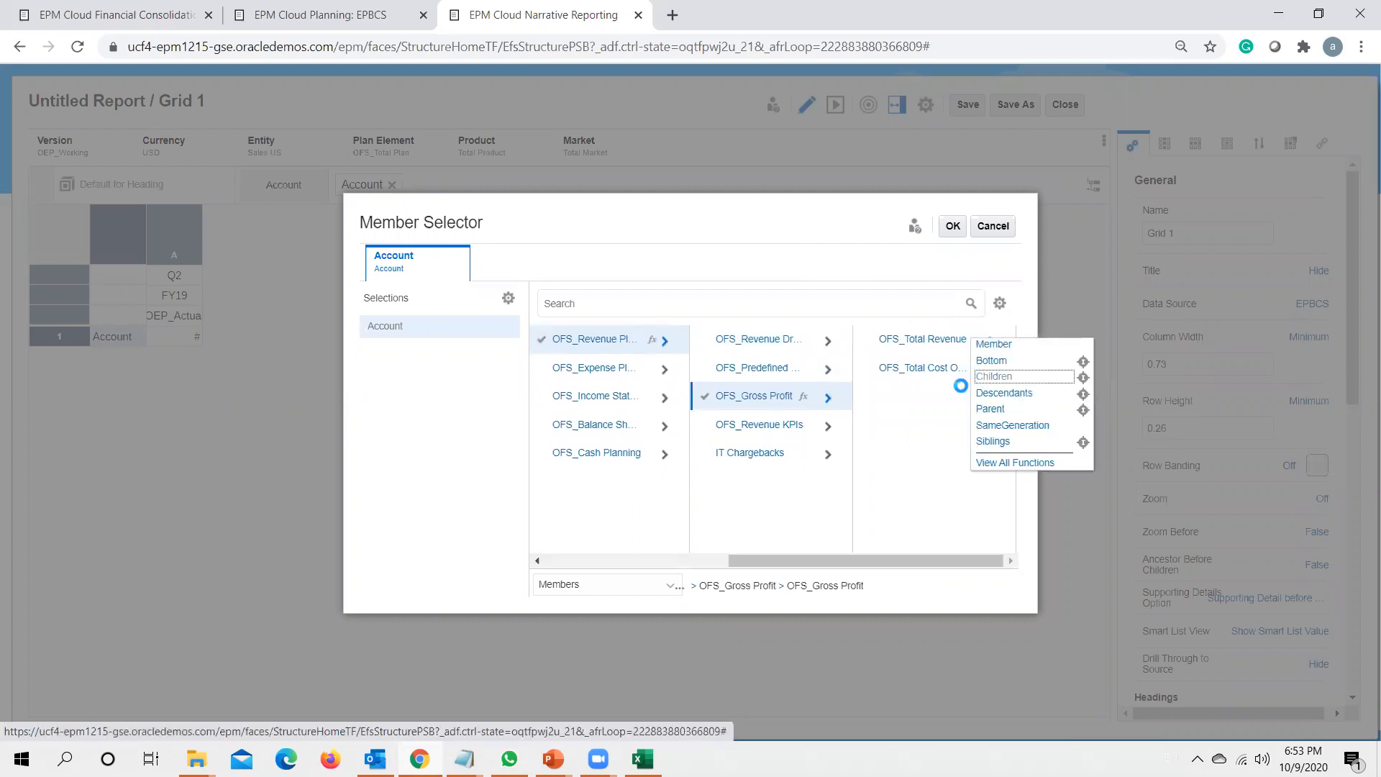
left_click(984, 378)
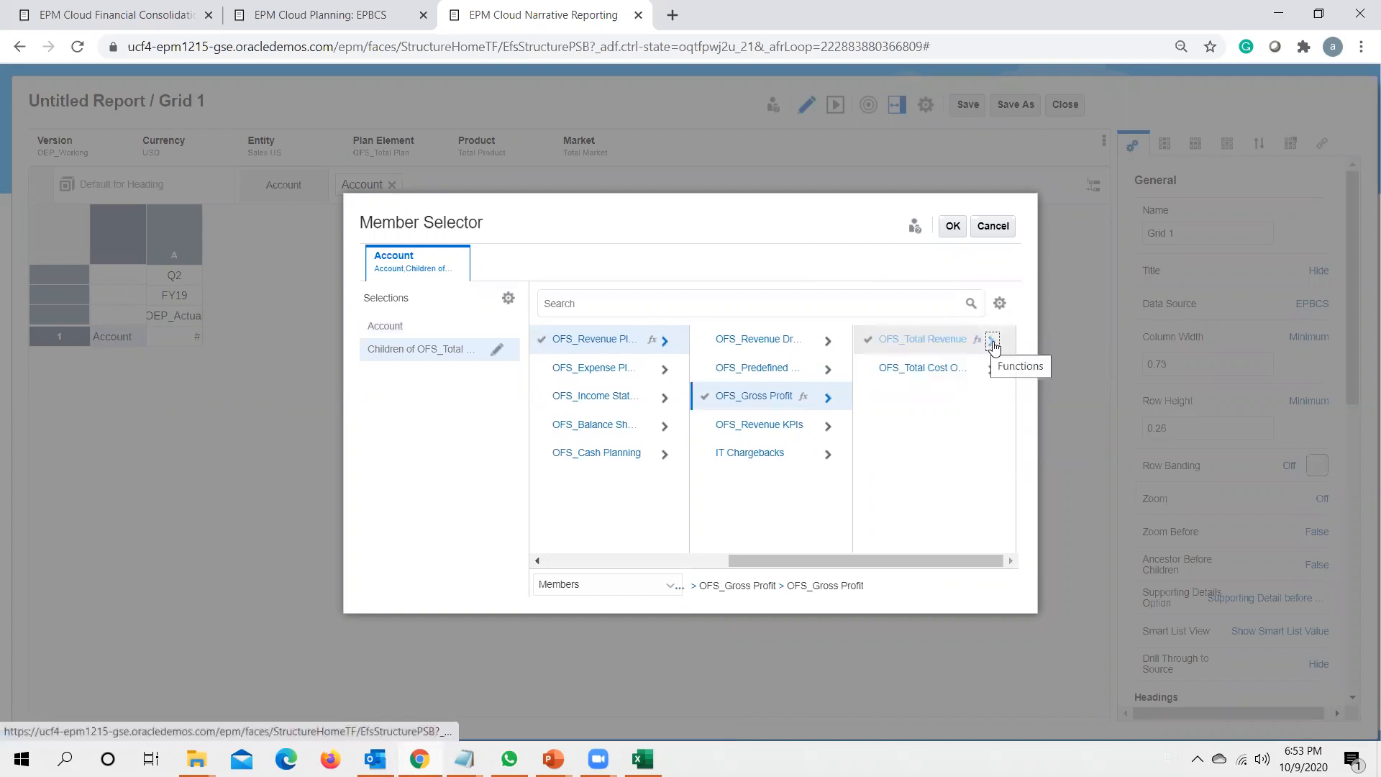
Step: Make the Children of OFS_Total Revenue selection inclusive so it also covers the parent member
left_click(497, 350)
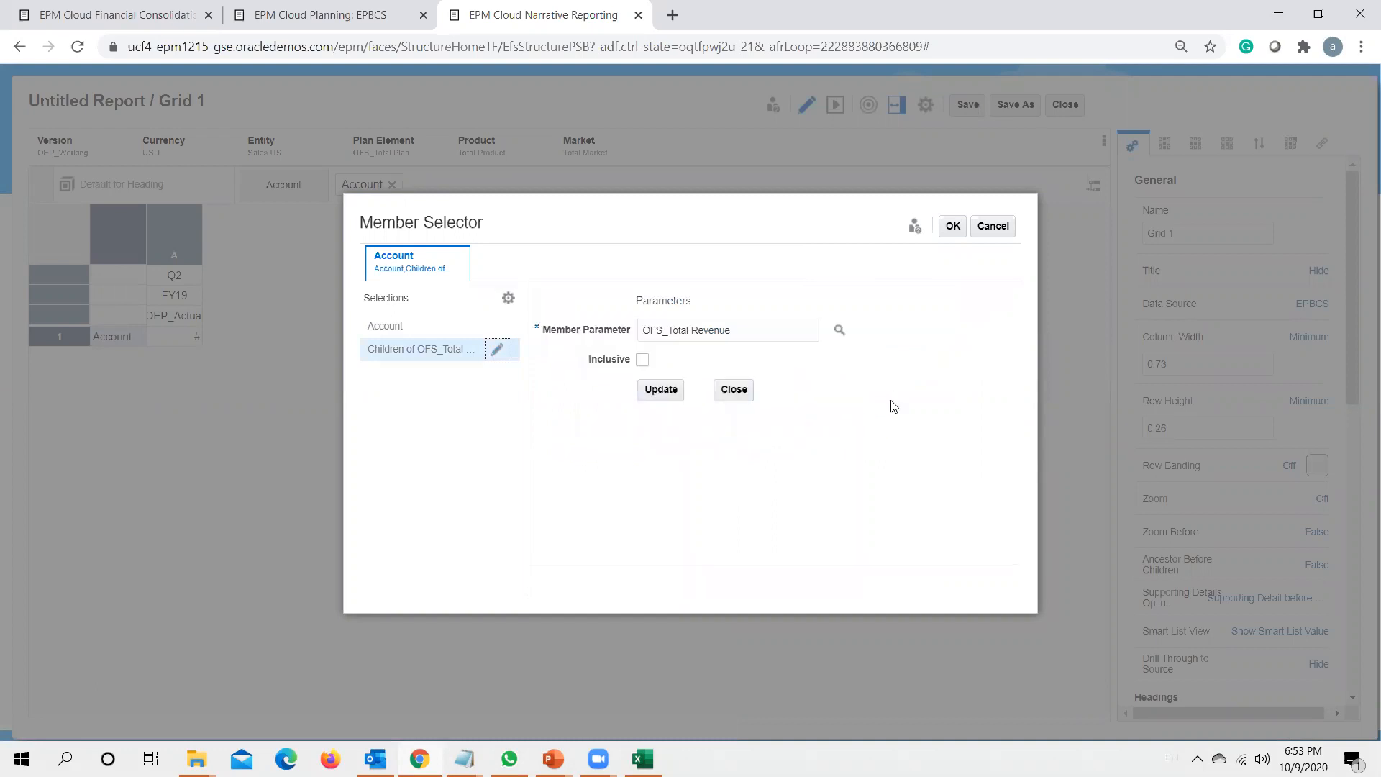
left_click(642, 360)
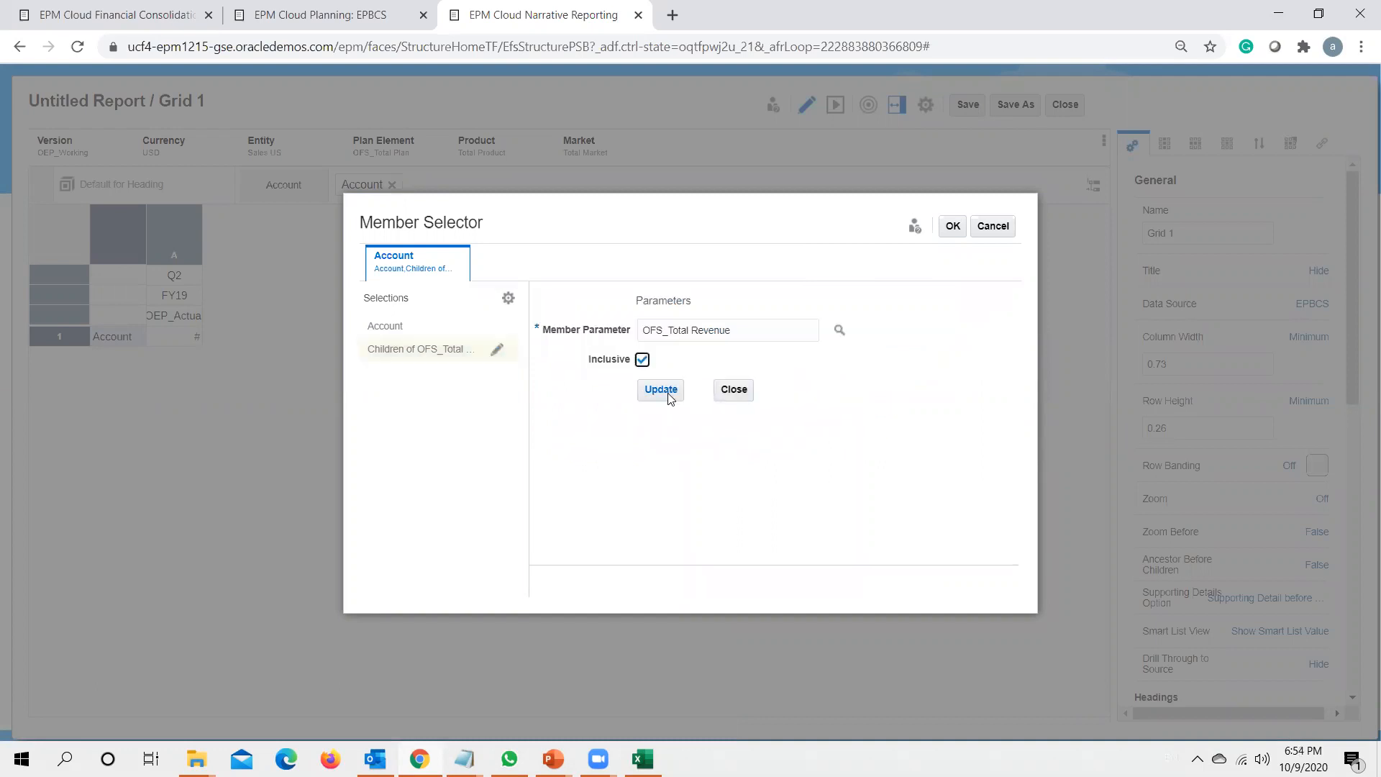
left_click(668, 394)
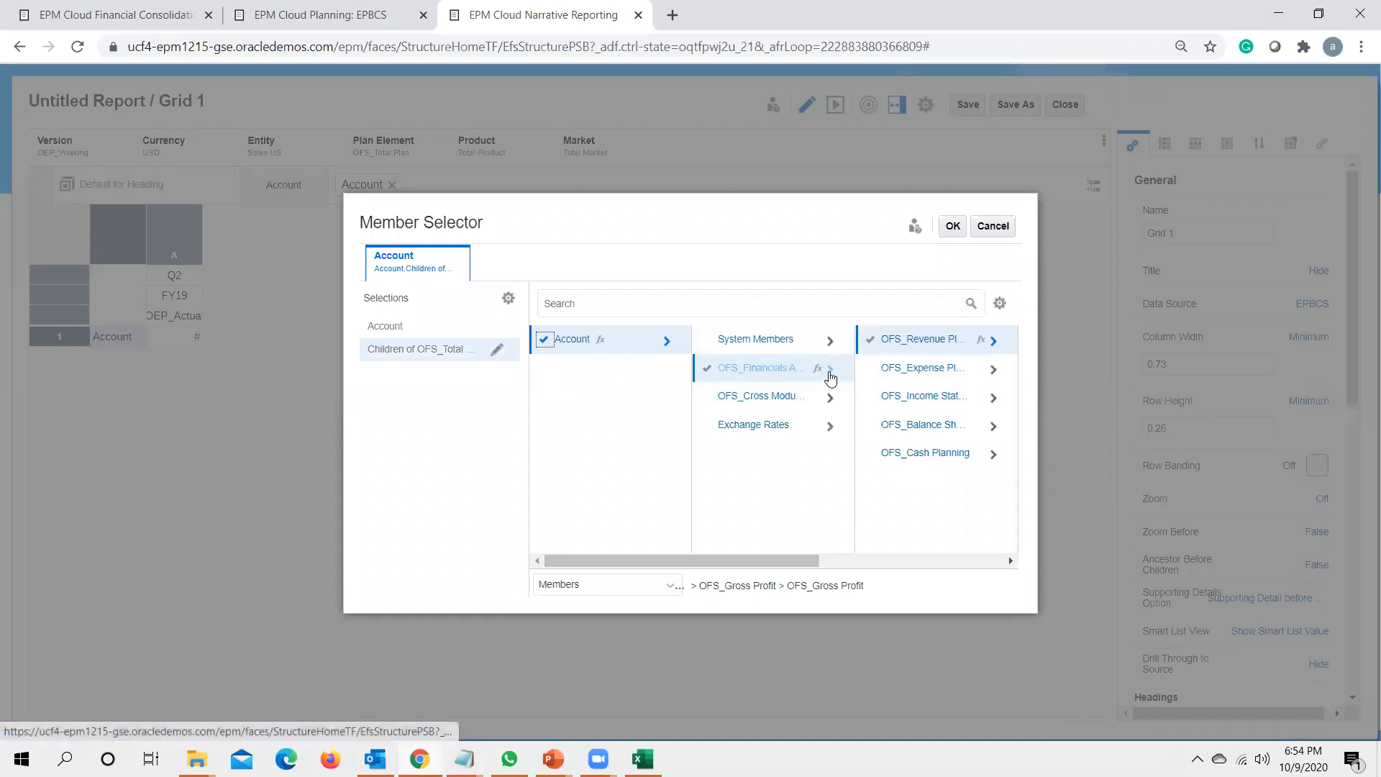
Step: Add the inclusive children of Total Cost Of Sales under OFS_Gross Profit, and remove the default Account member from the row
left_click(993, 343)
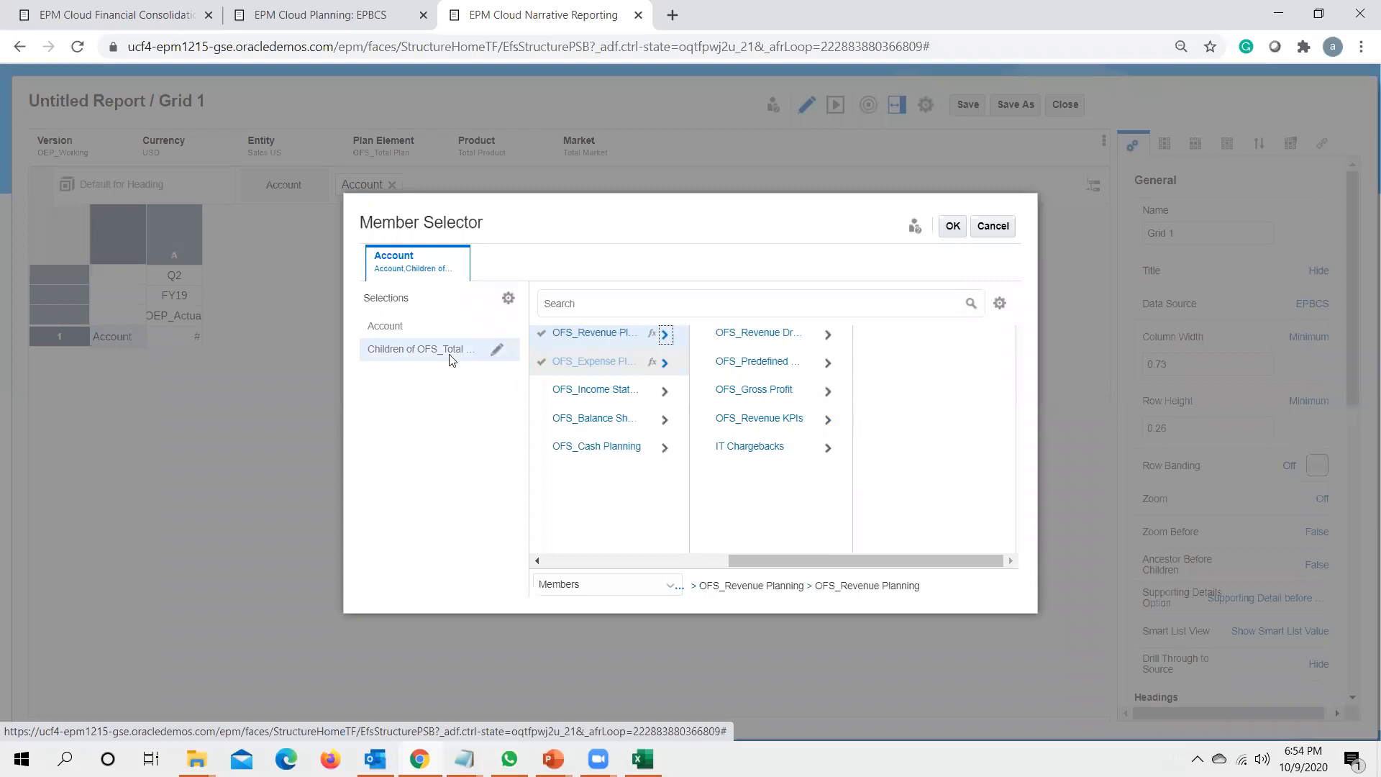
left_click(826, 397)
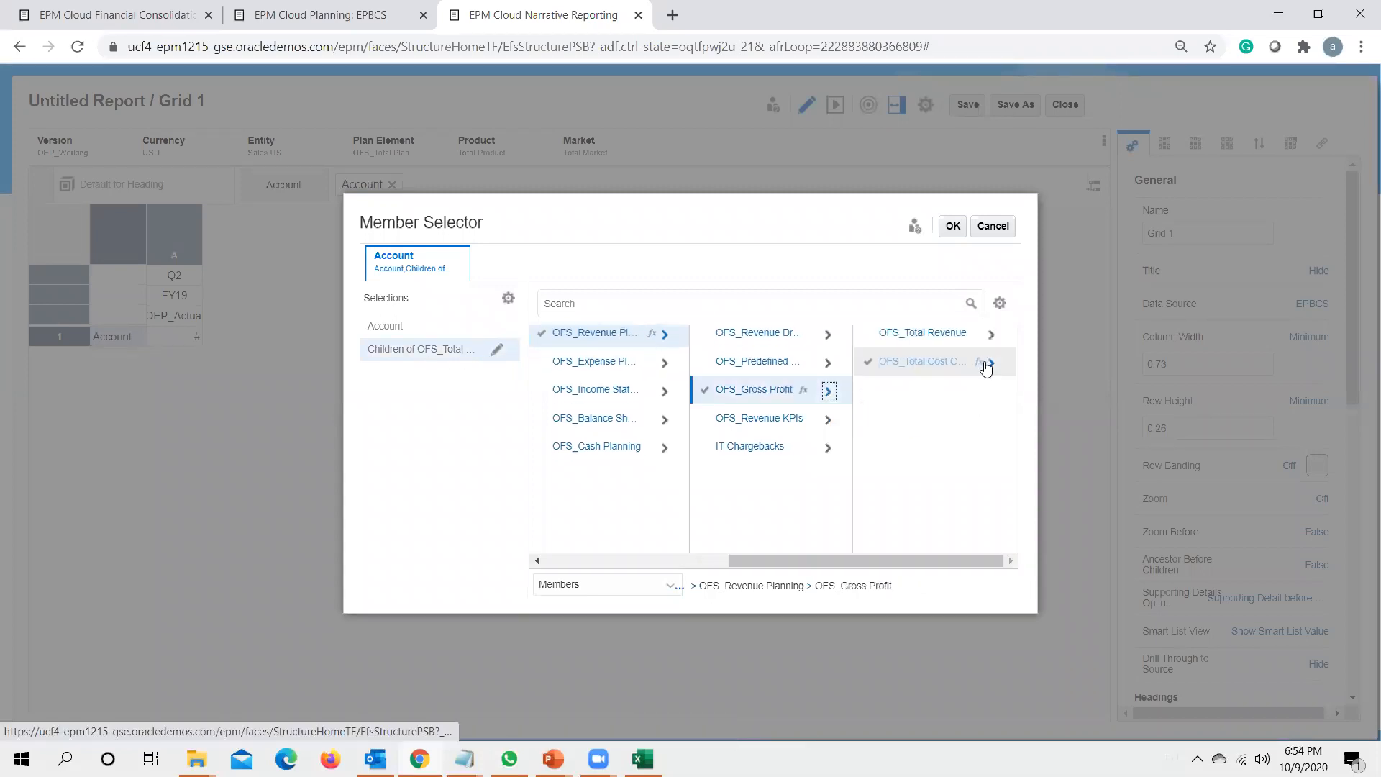
left_click(980, 366)
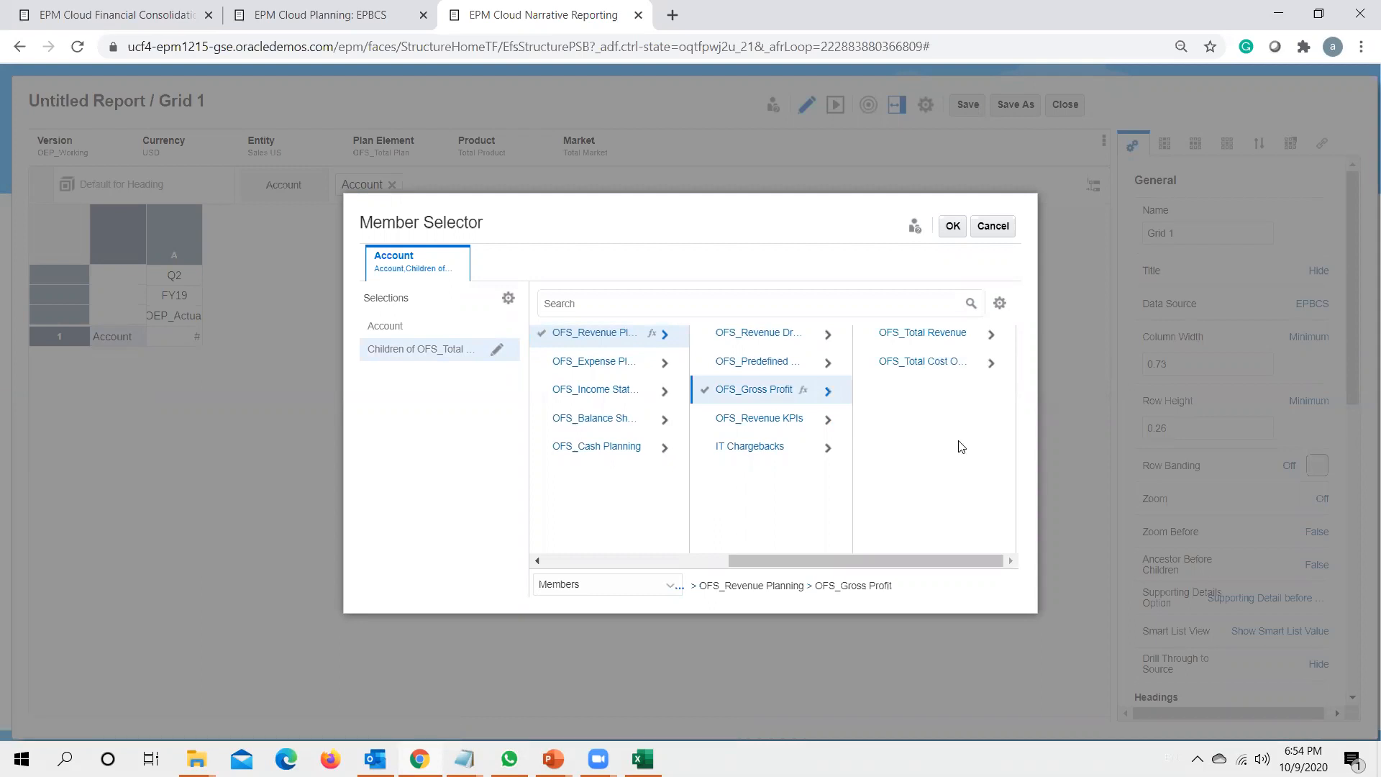
left_click(1085, 407)
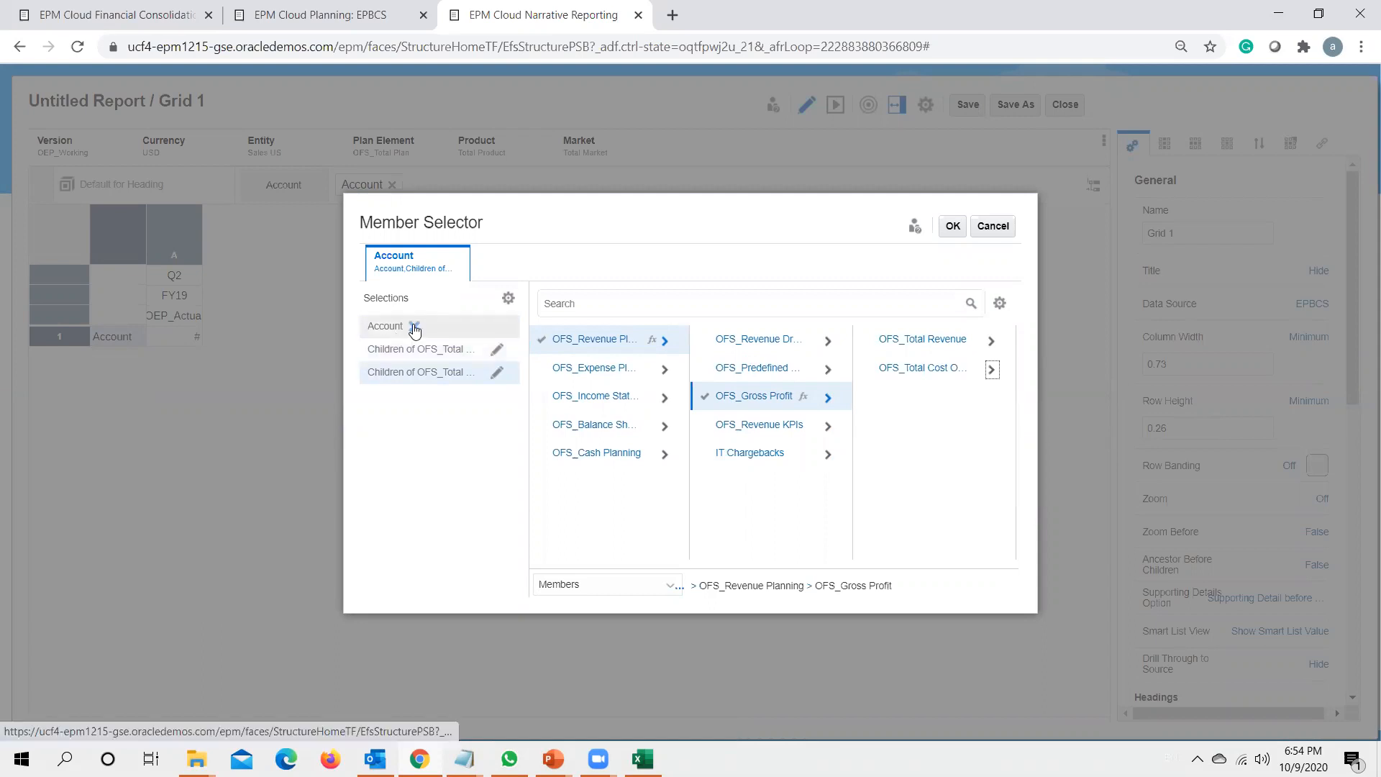
left_click(415, 325)
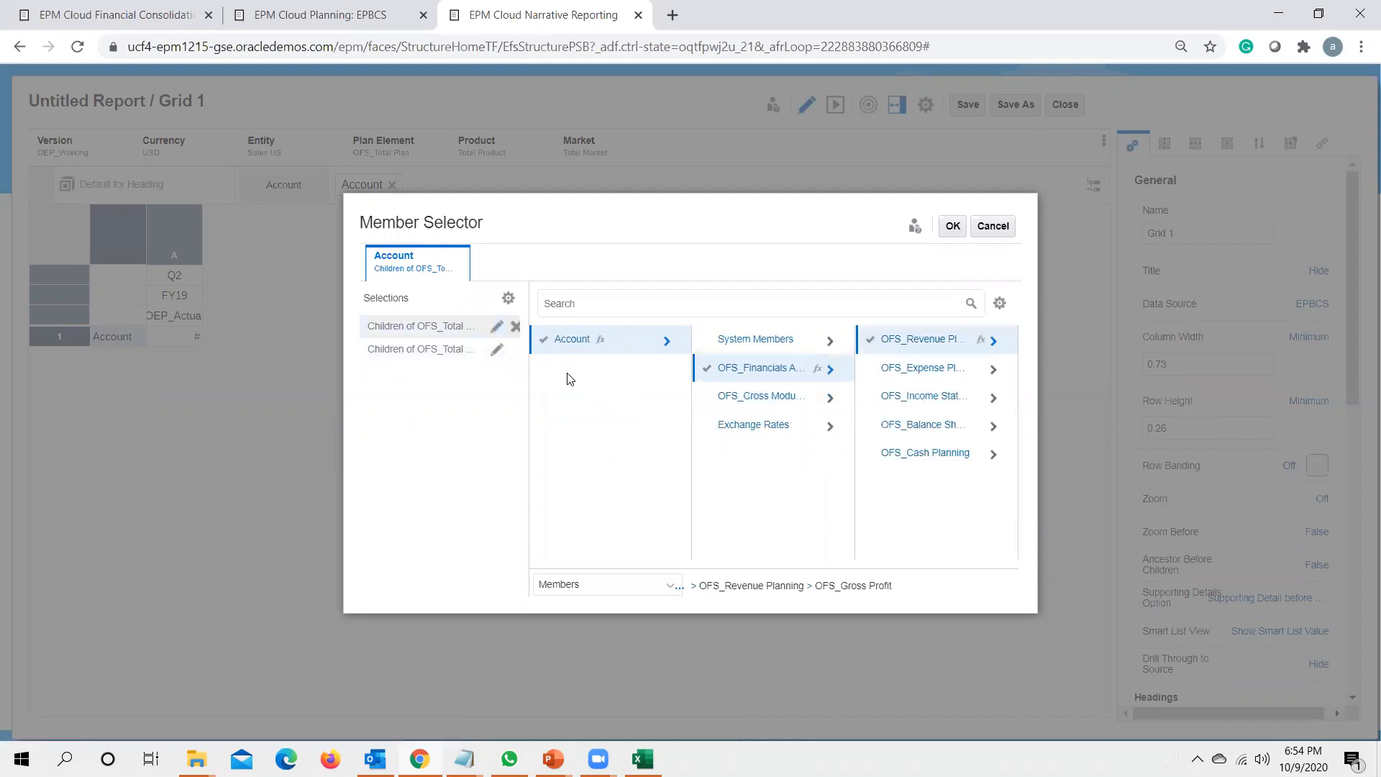
left_click(953, 226)
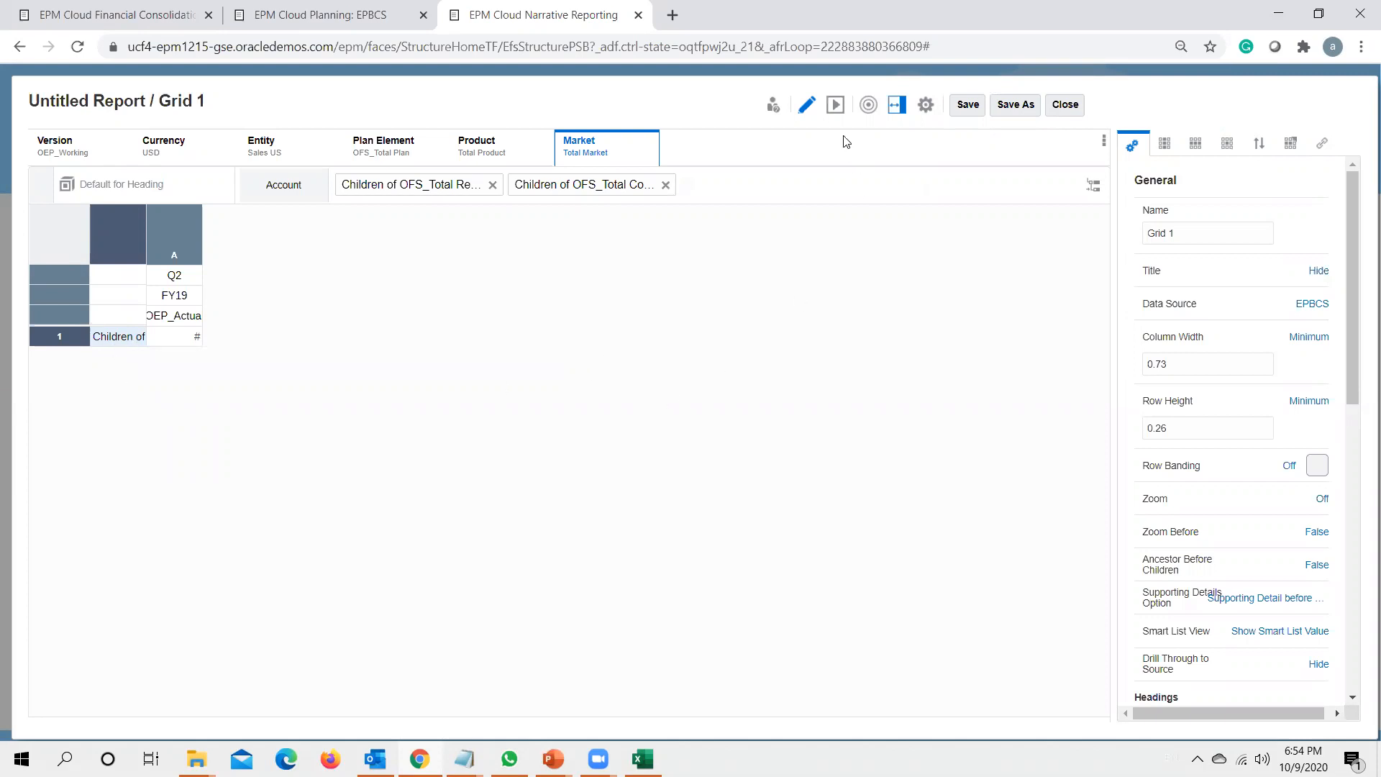
Step: Preview the grid, check the Total Revenue and Total Cost Of Sales rows, and return to editing the grid
left_click(835, 105)
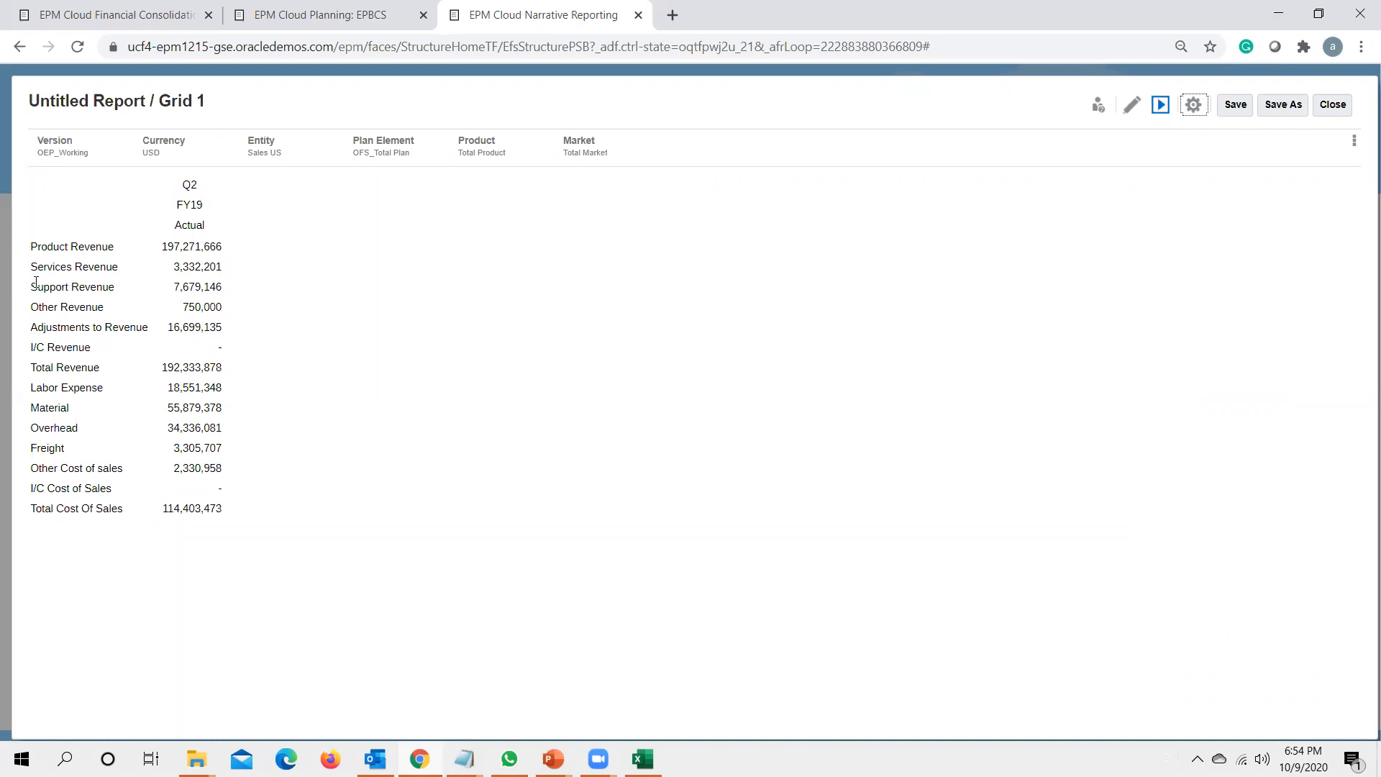
left_click_drag(36, 366, 86, 363)
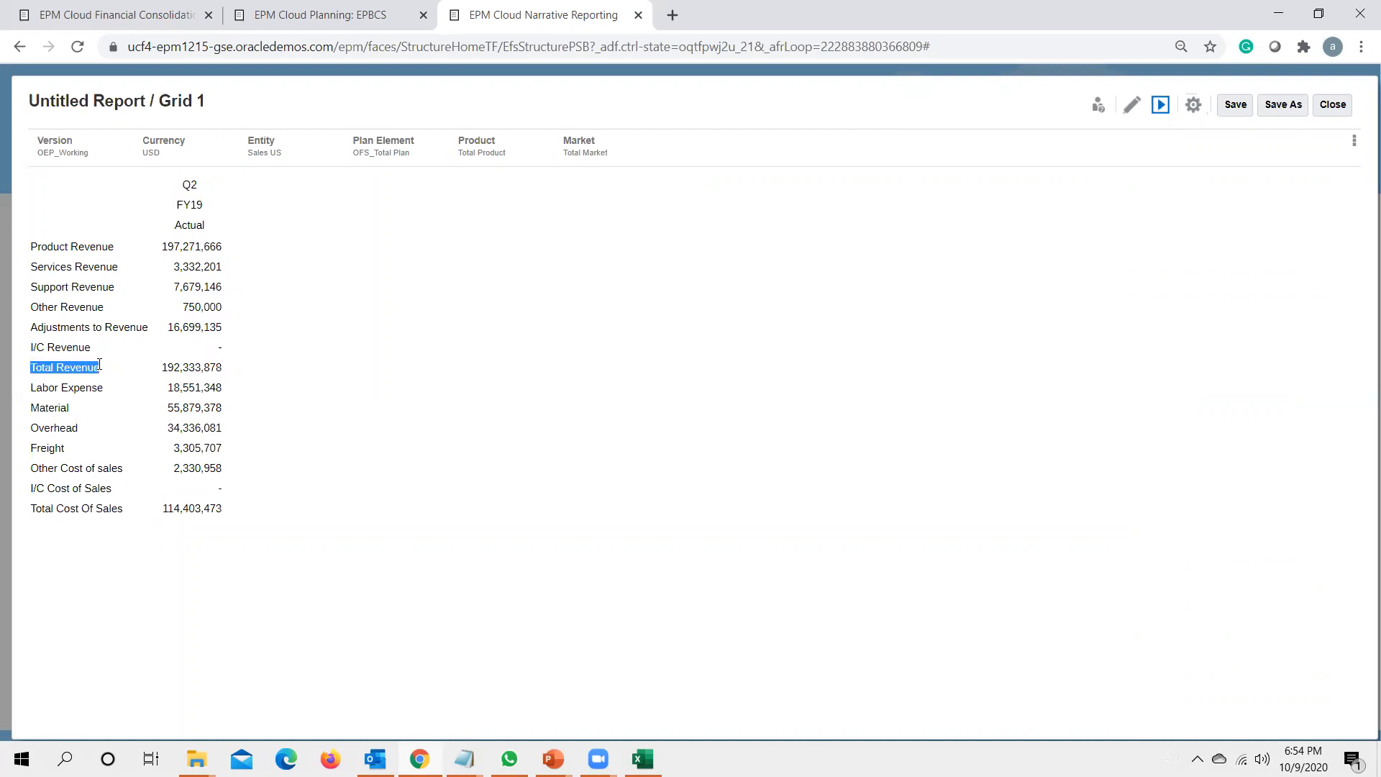
left_click_drag(31, 508, 118, 509)
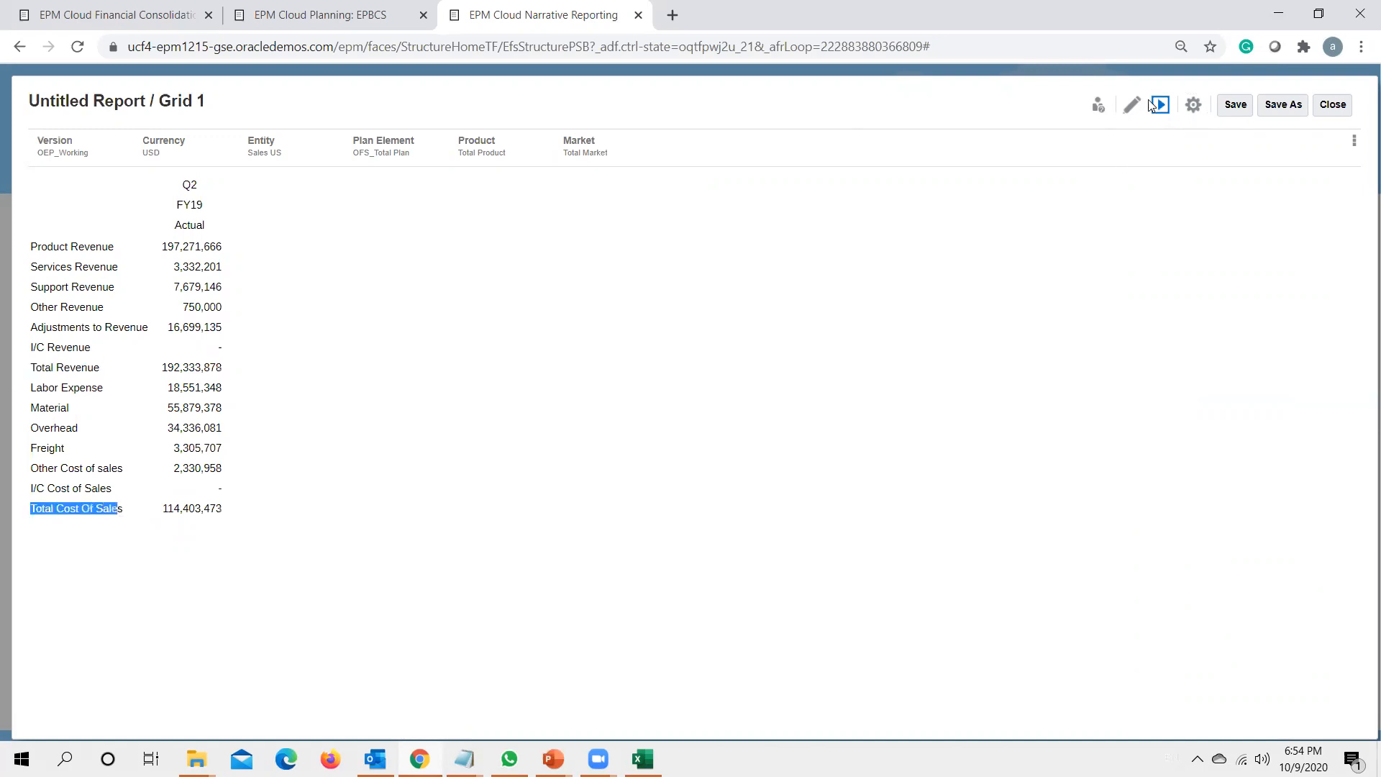
left_click(1131, 106)
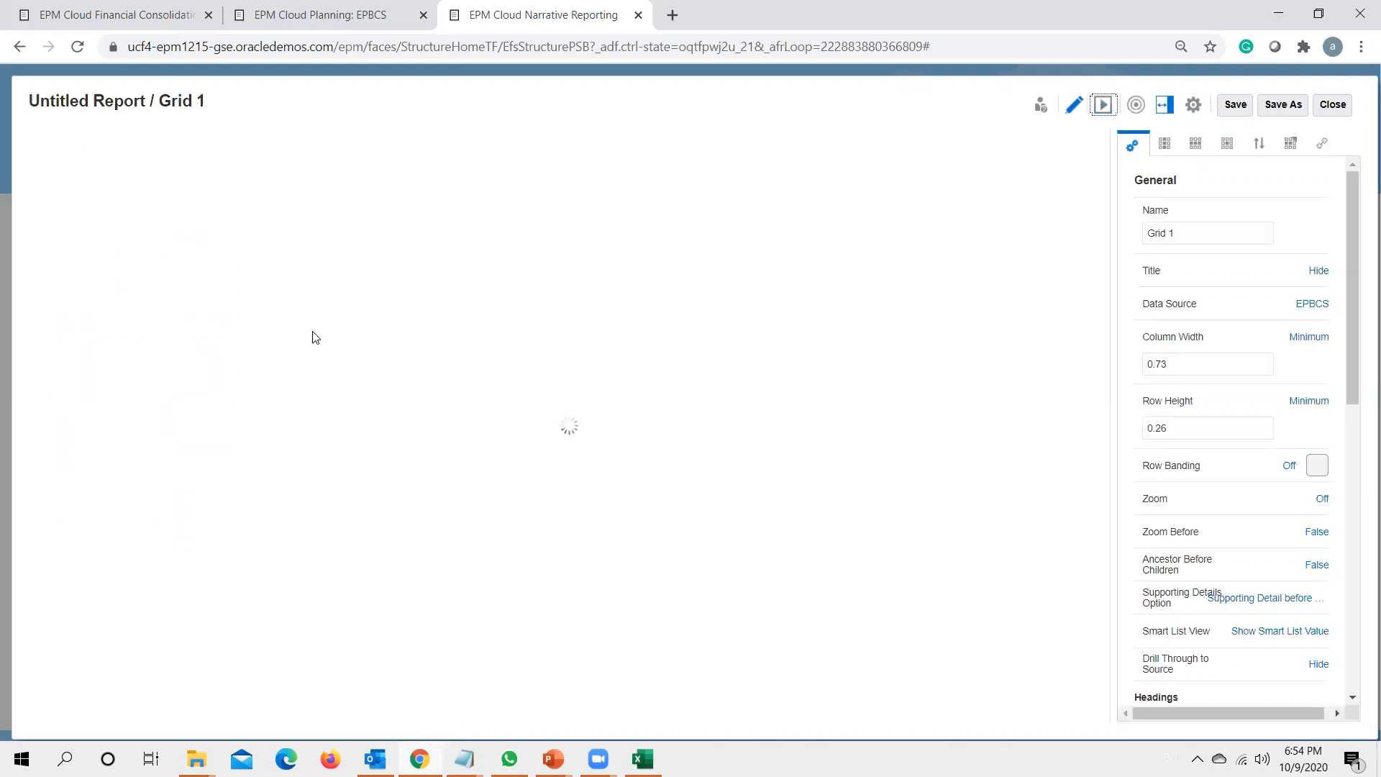
Step: Separate the combined Account row into two rows and turn off Inclusive for the Children of OFS_Total Revenue selection in row 1
right_click(119, 336)
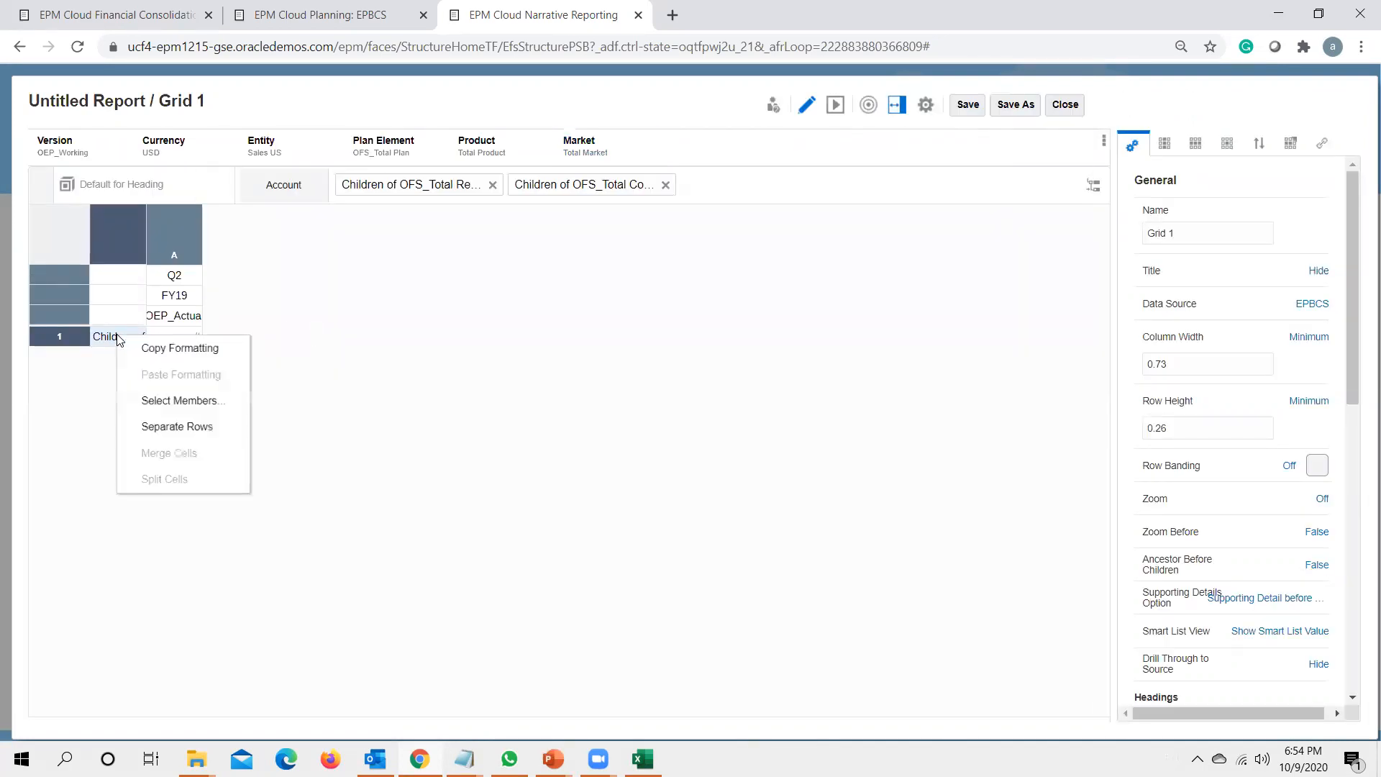
left_click(197, 436)
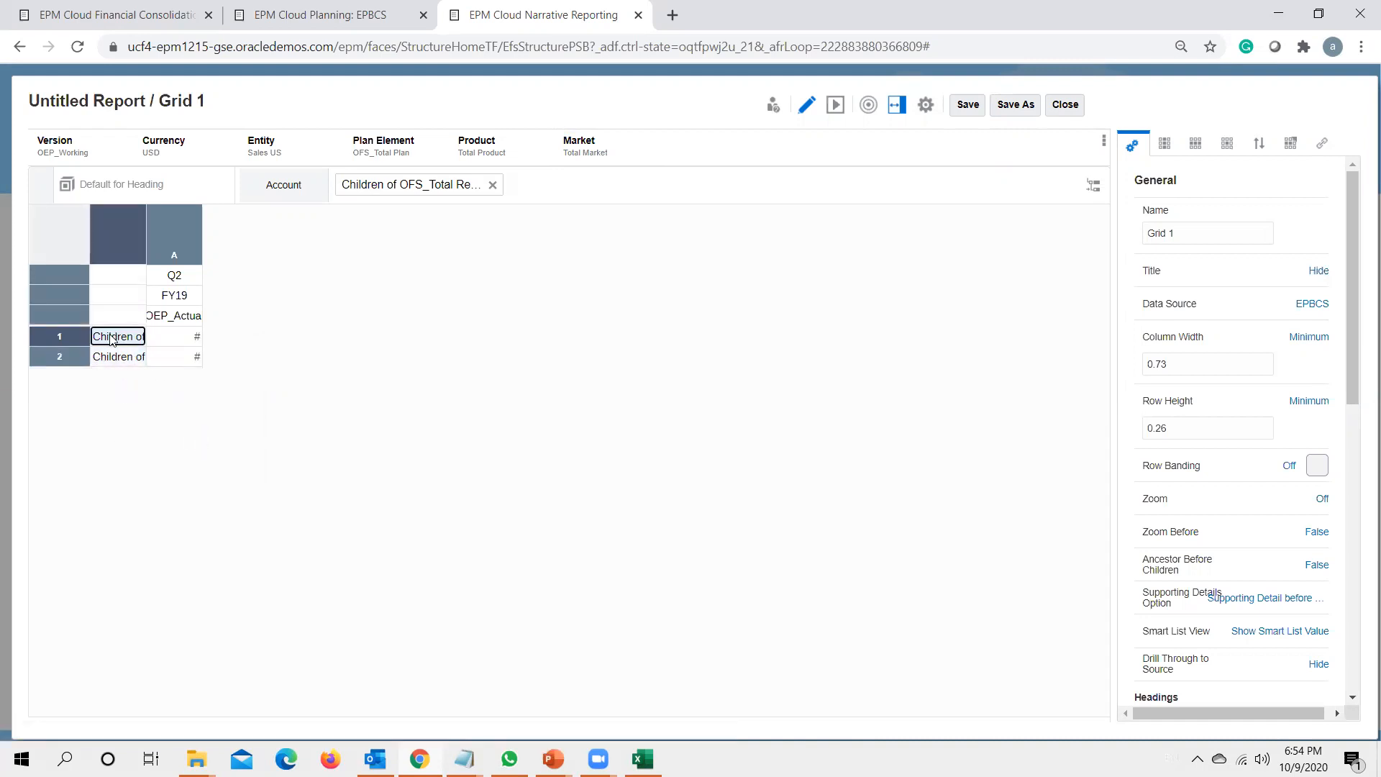
left_click(1094, 188)
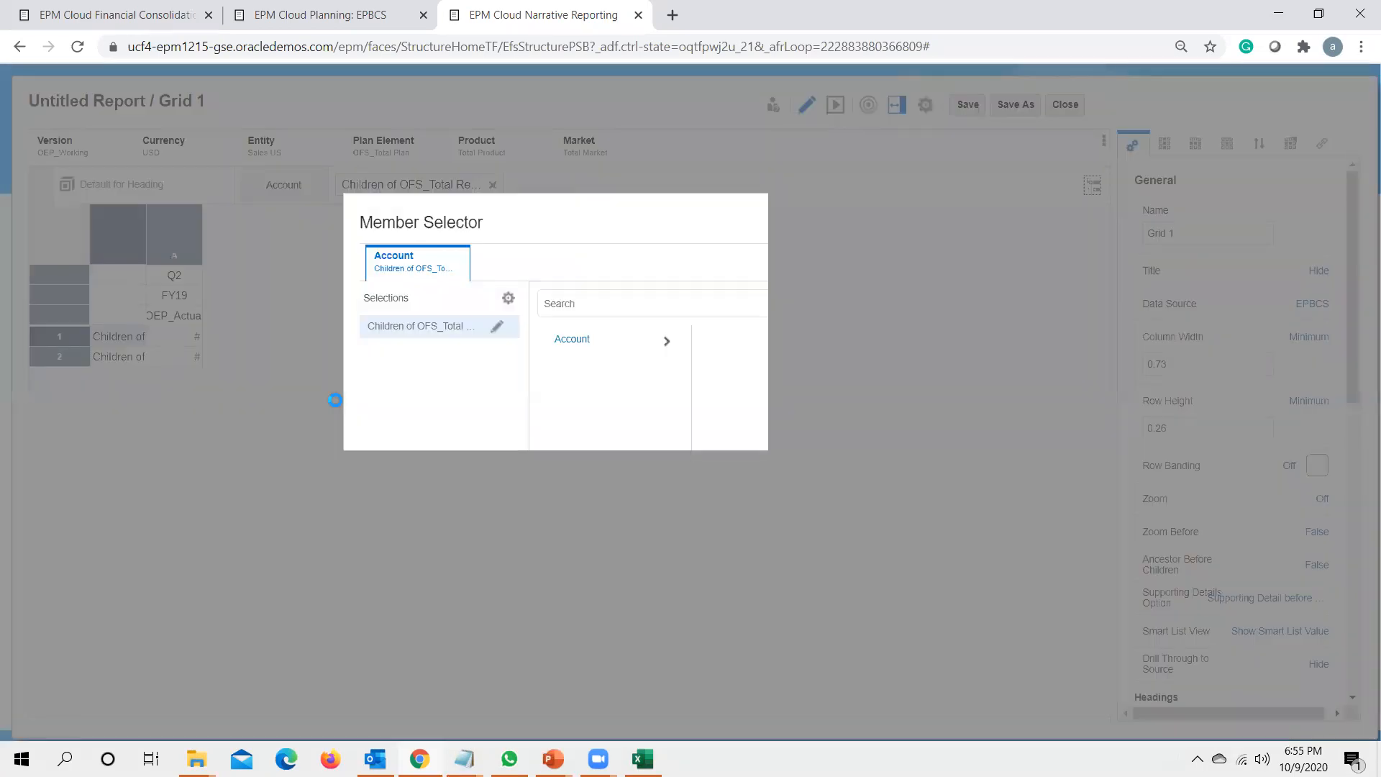
left_click(495, 328)
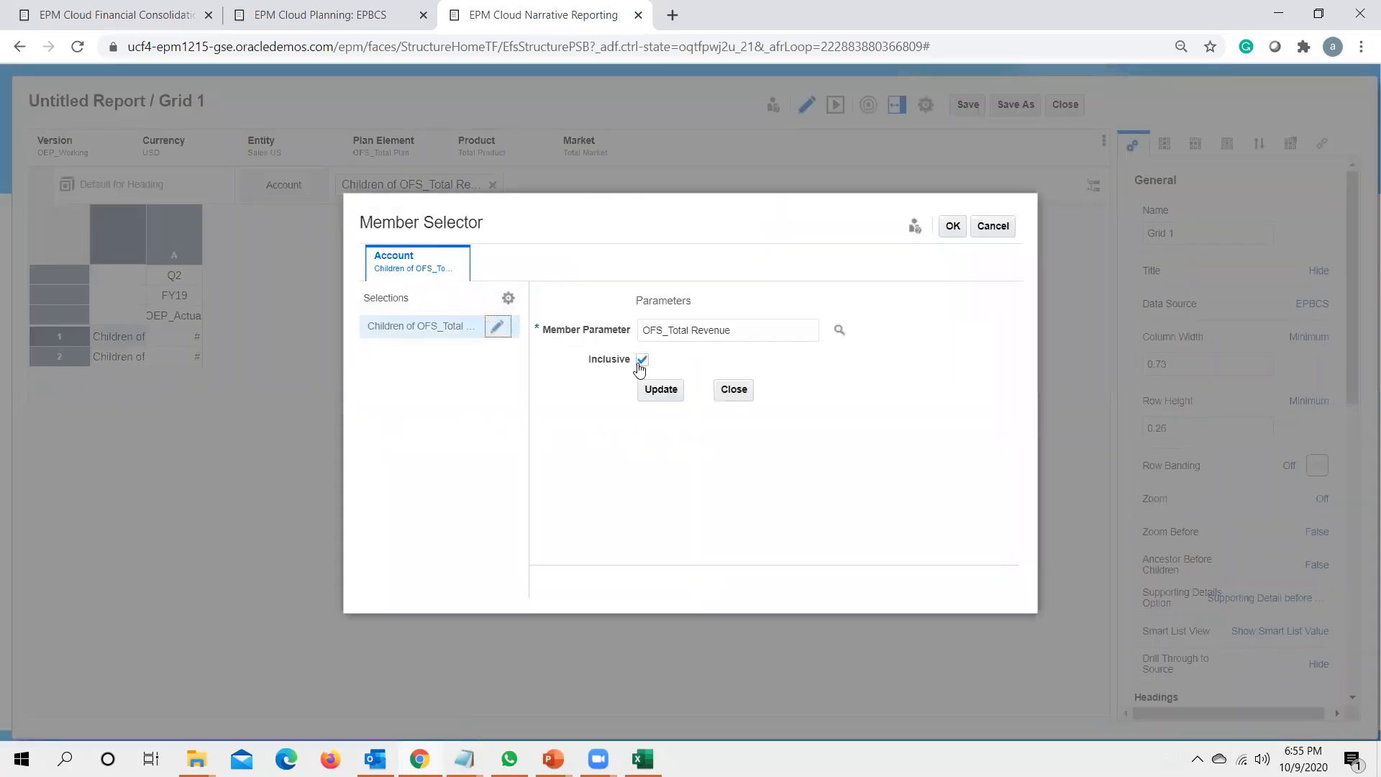
left_click(642, 361)
left_click(662, 391)
Step: Replace row 1's Children of OFS_Total Revenue selection with the OFS_Total Revenue member found under OFS_Gross Profit
left_click(667, 341)
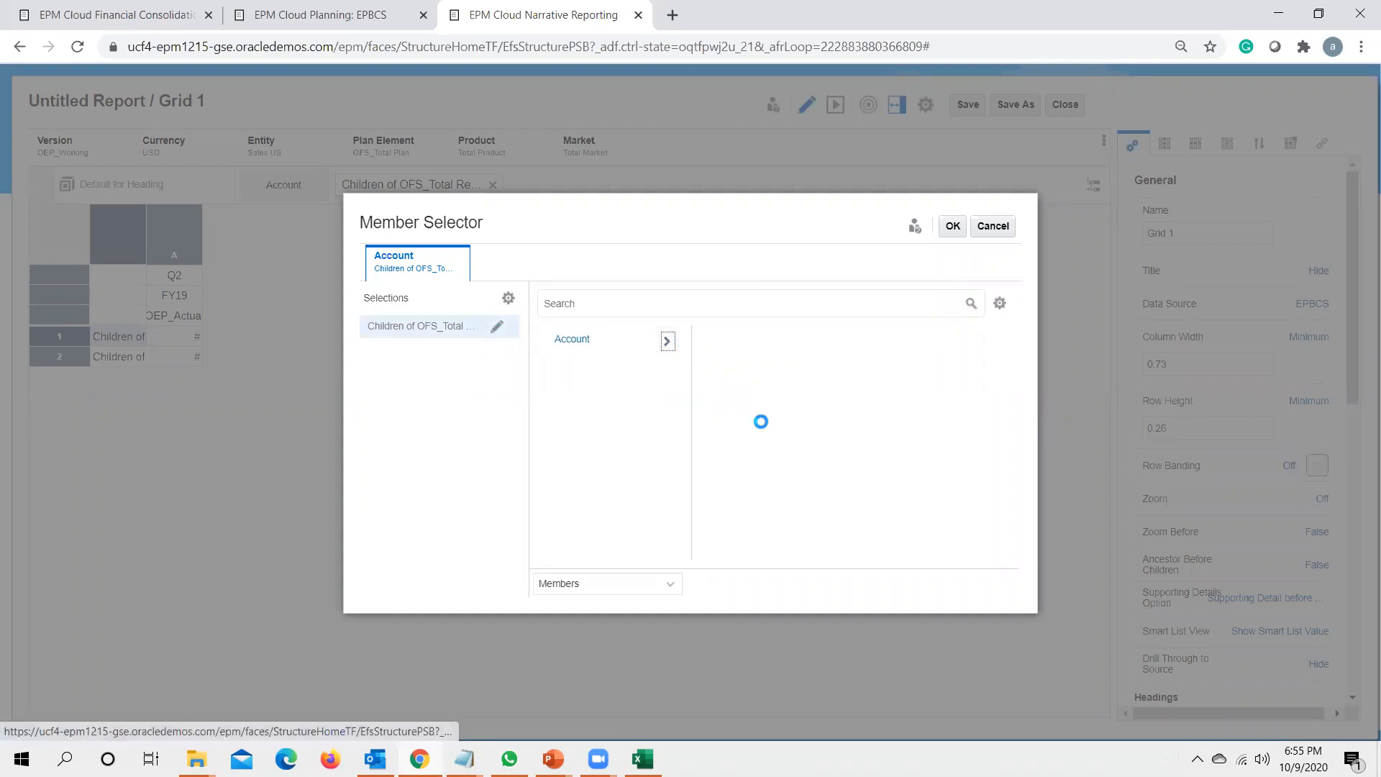
left_click(831, 369)
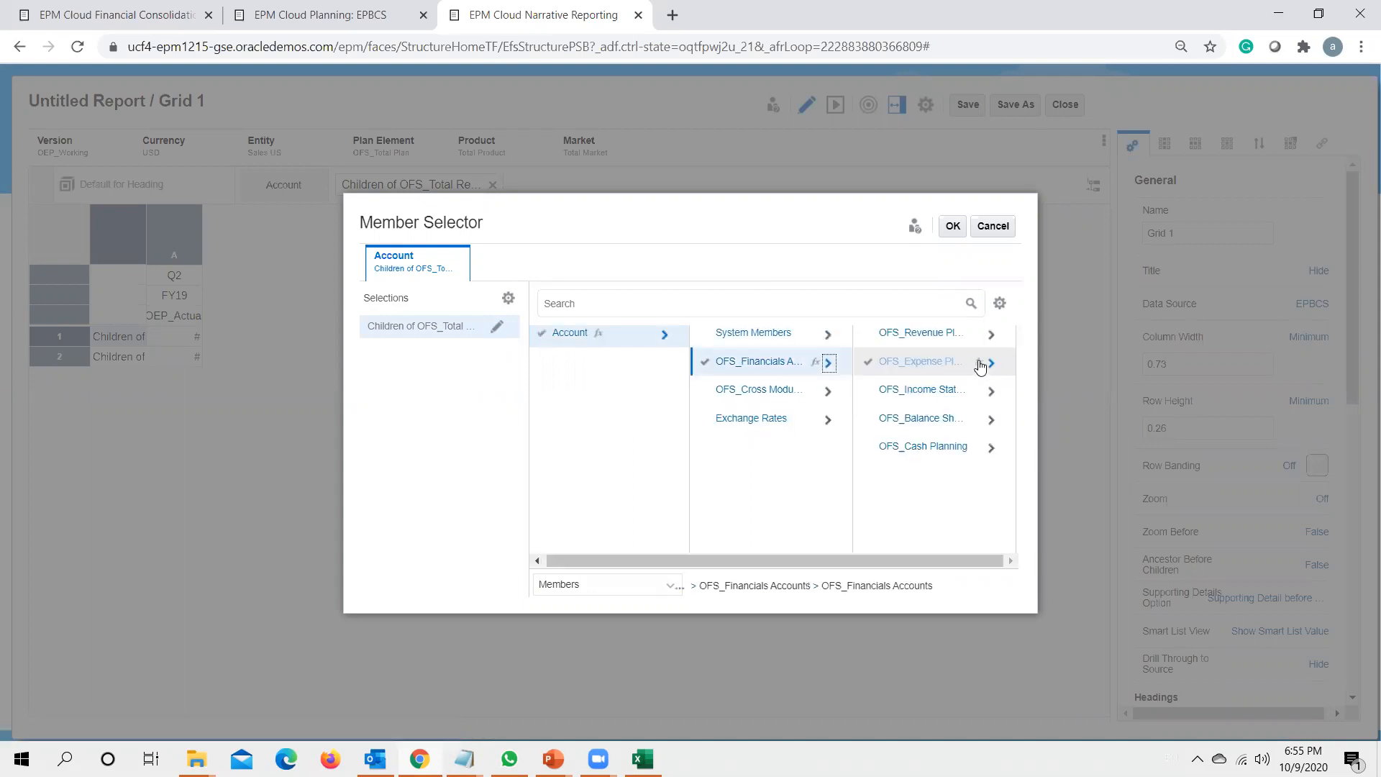
left_click(991, 362)
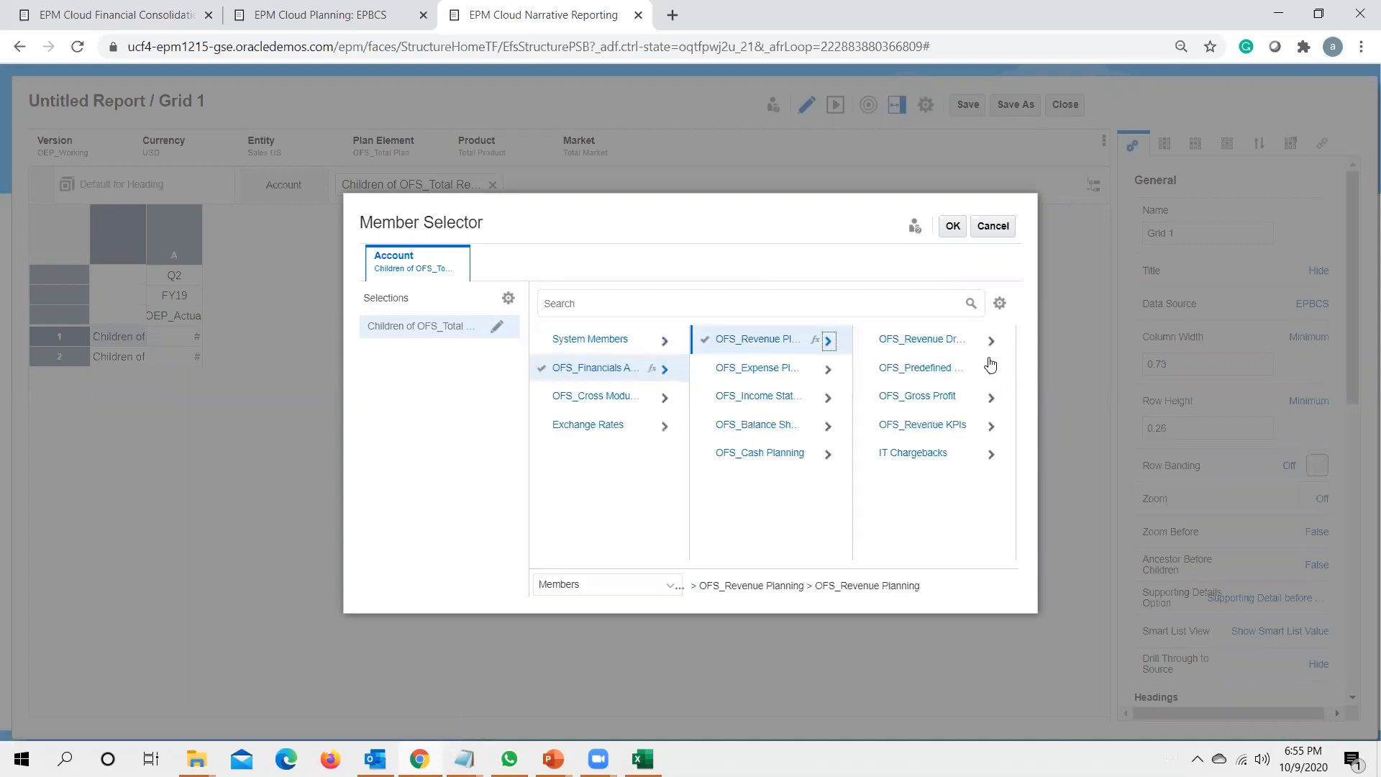
left_click(990, 390)
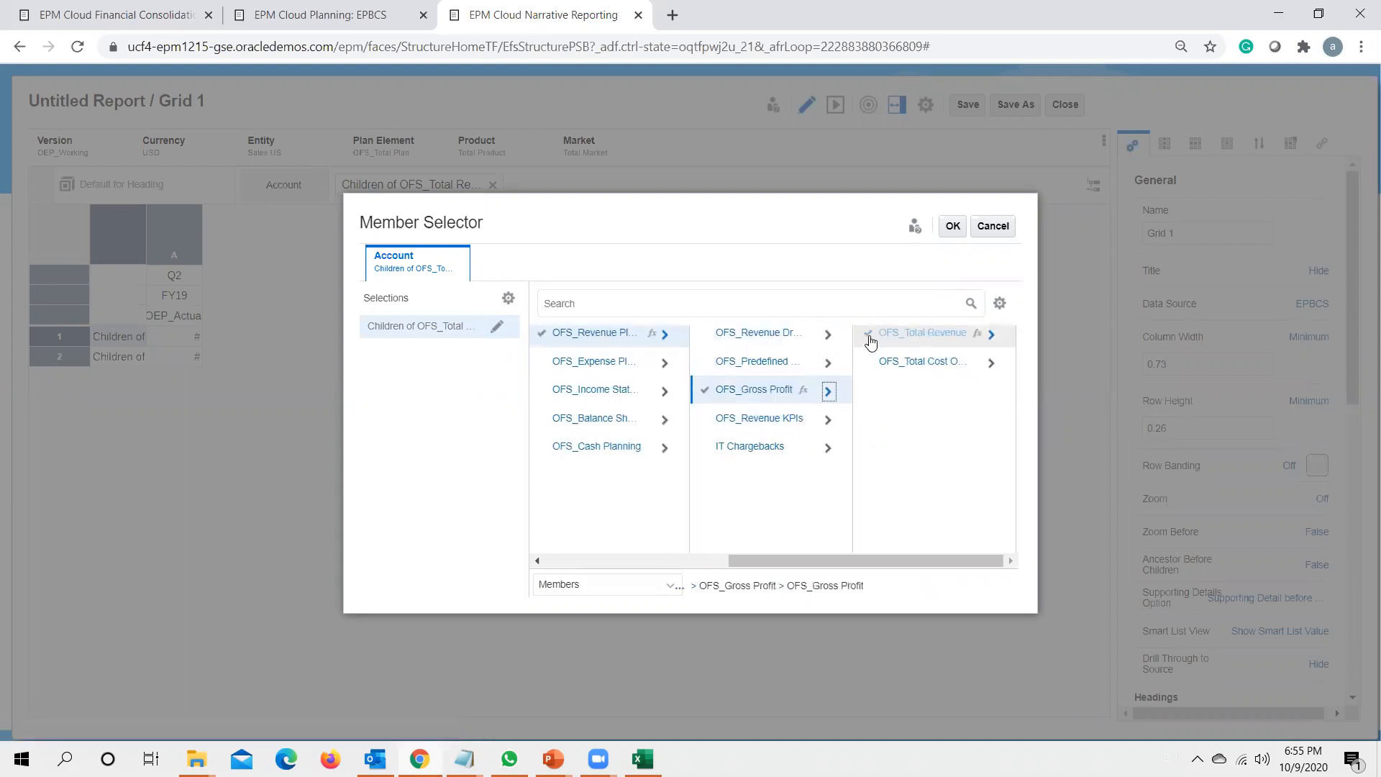
left_click(868, 334)
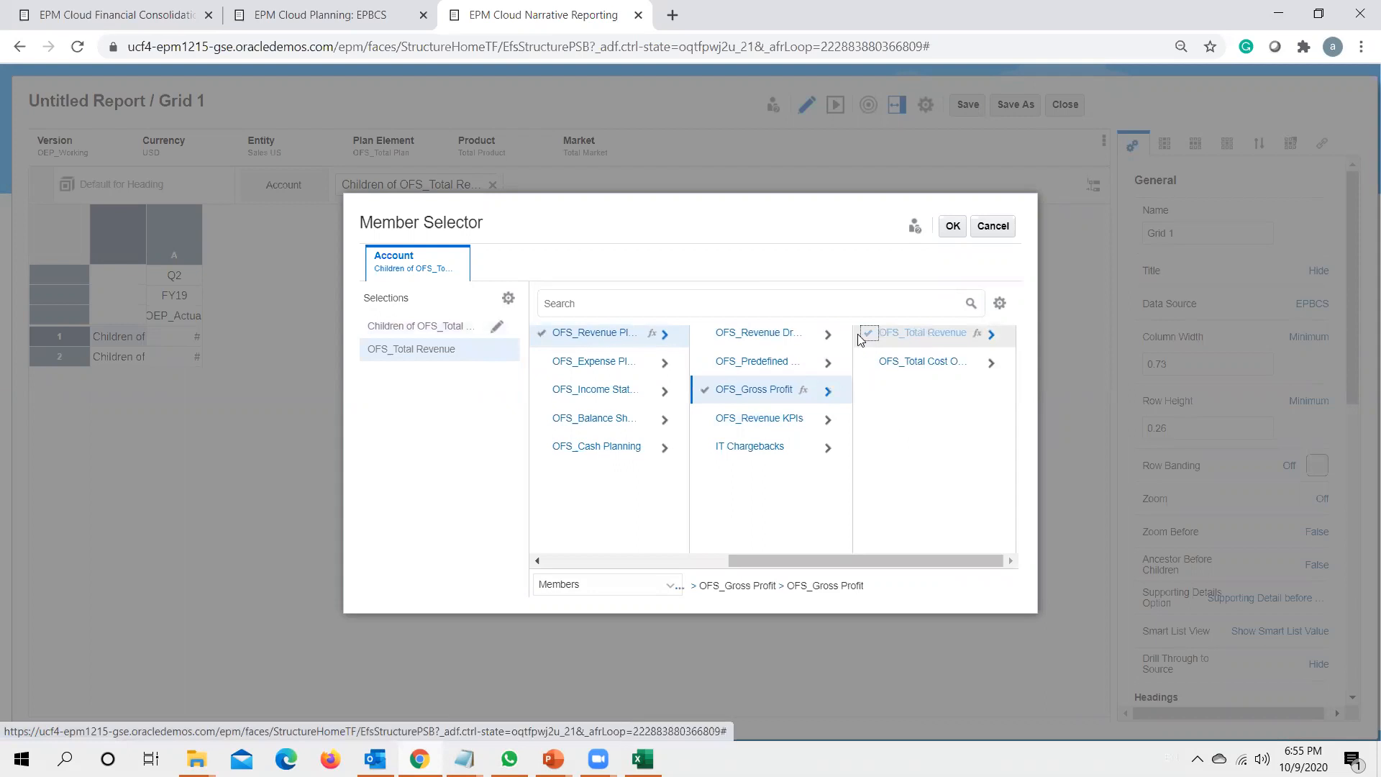
left_click(514, 326)
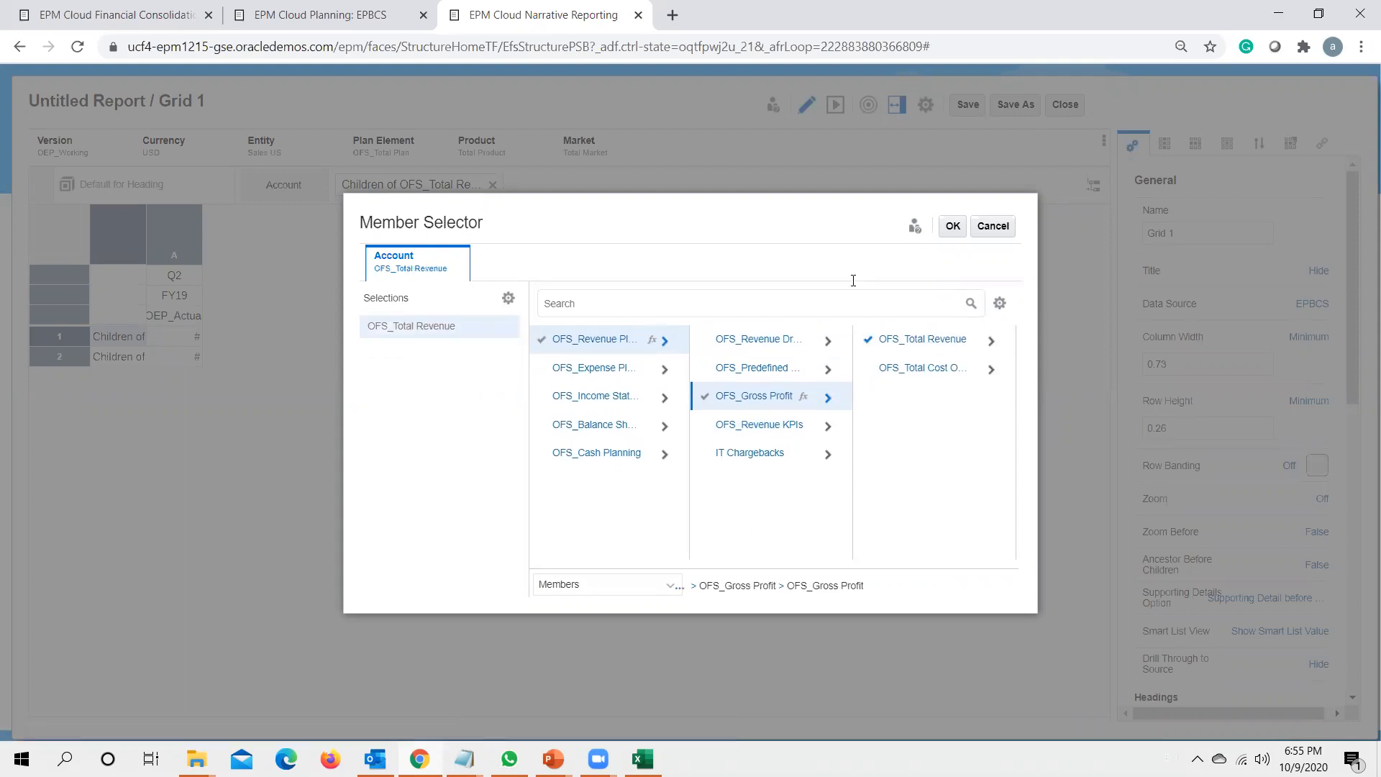
left_click(953, 227)
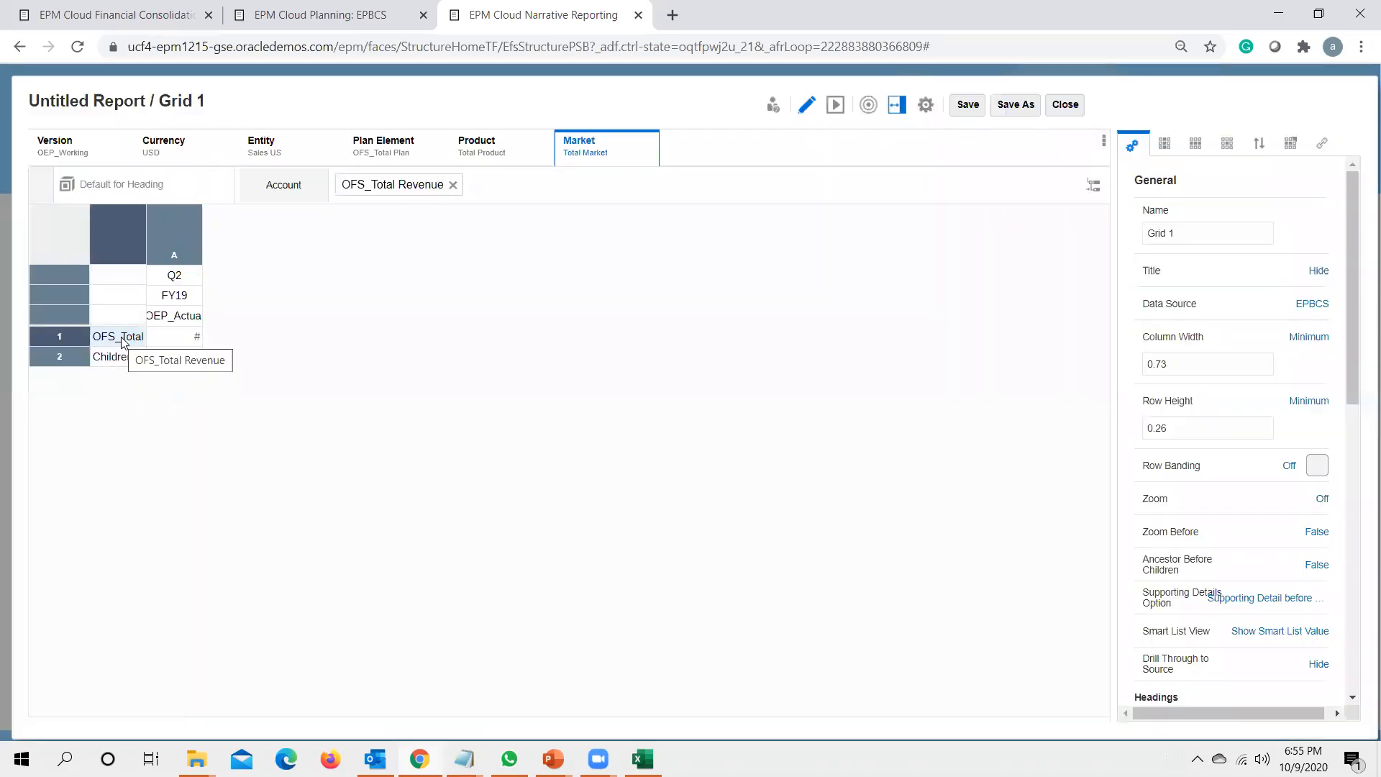
Step: Add the Descendants of OFS_Total Revenue to row 1, browsing through OFS_Financials Accounts and OFS_Revenue Planning to OFS_Gross Profit
left_click(1099, 187)
left_click(665, 345)
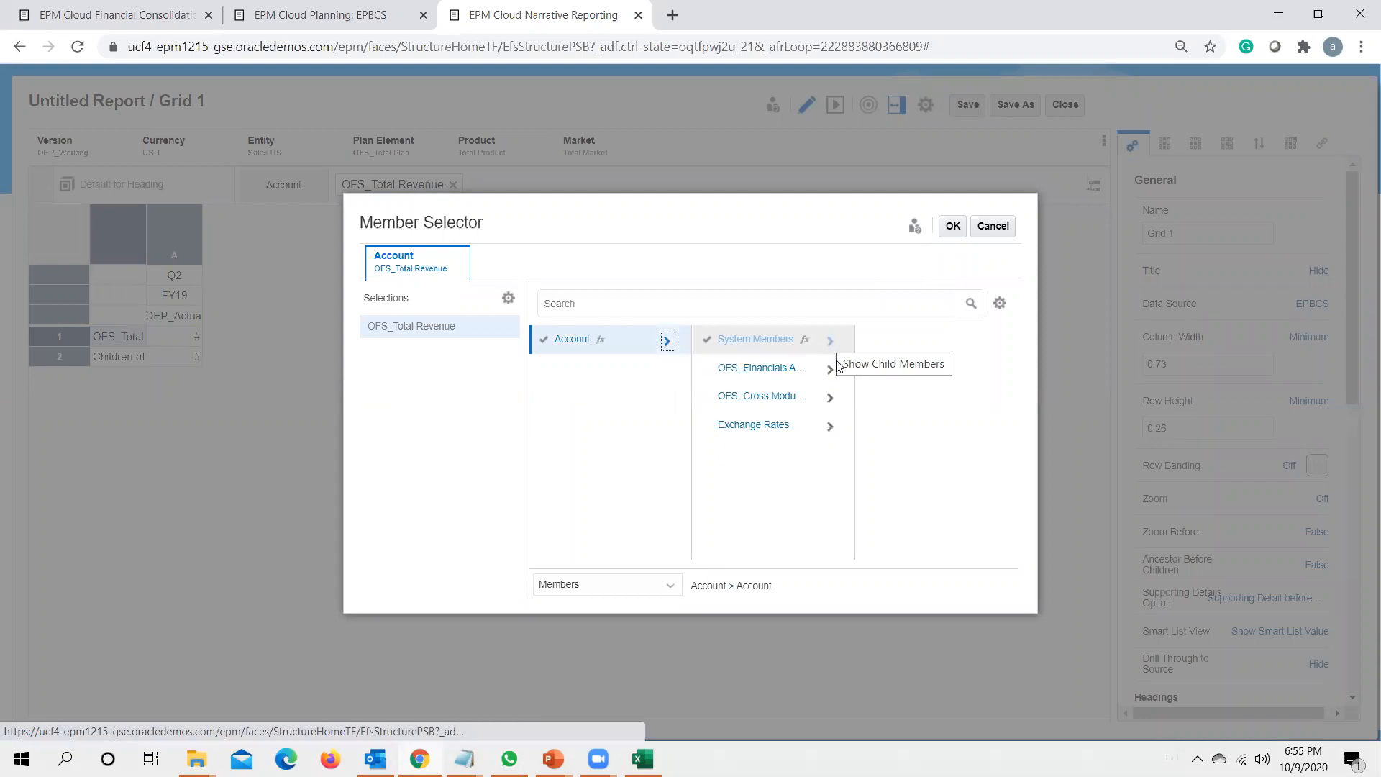
left_click(831, 369)
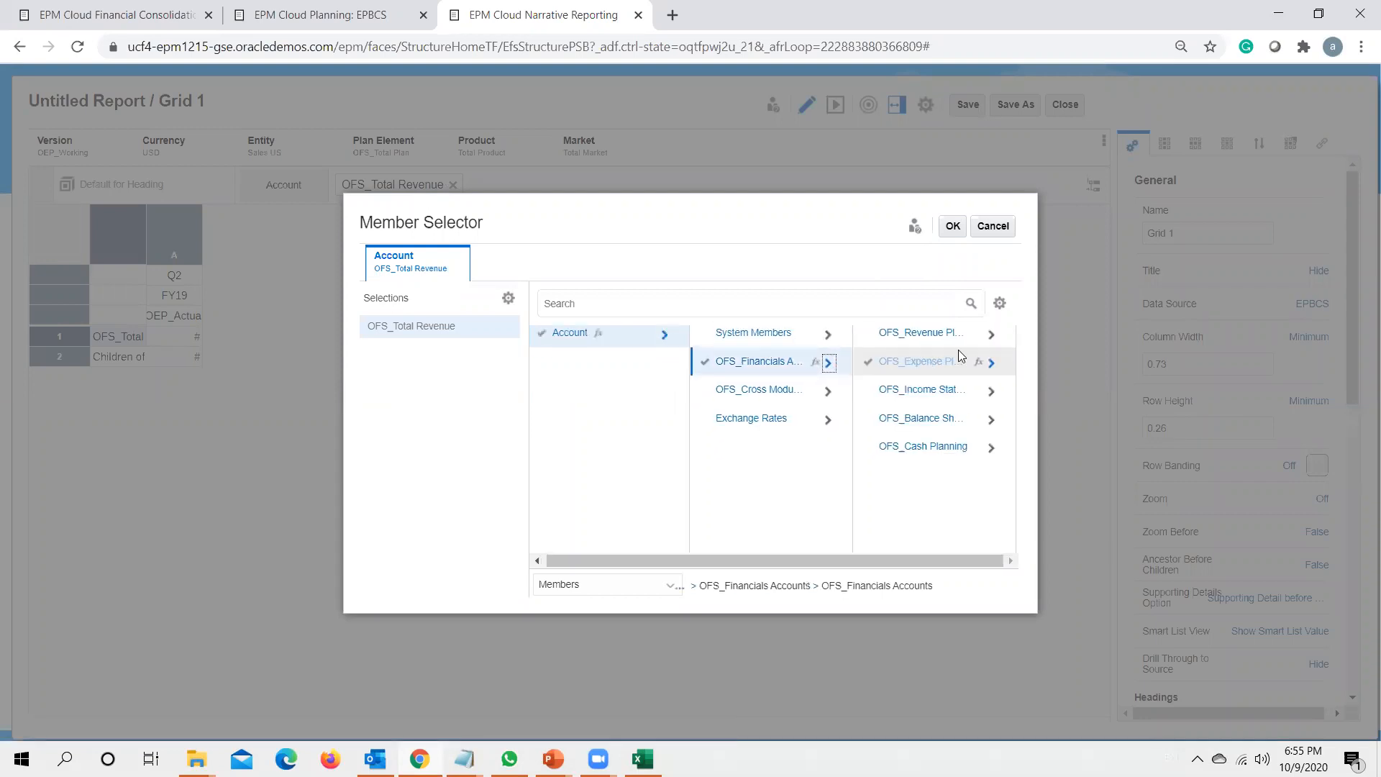
left_click(991, 335)
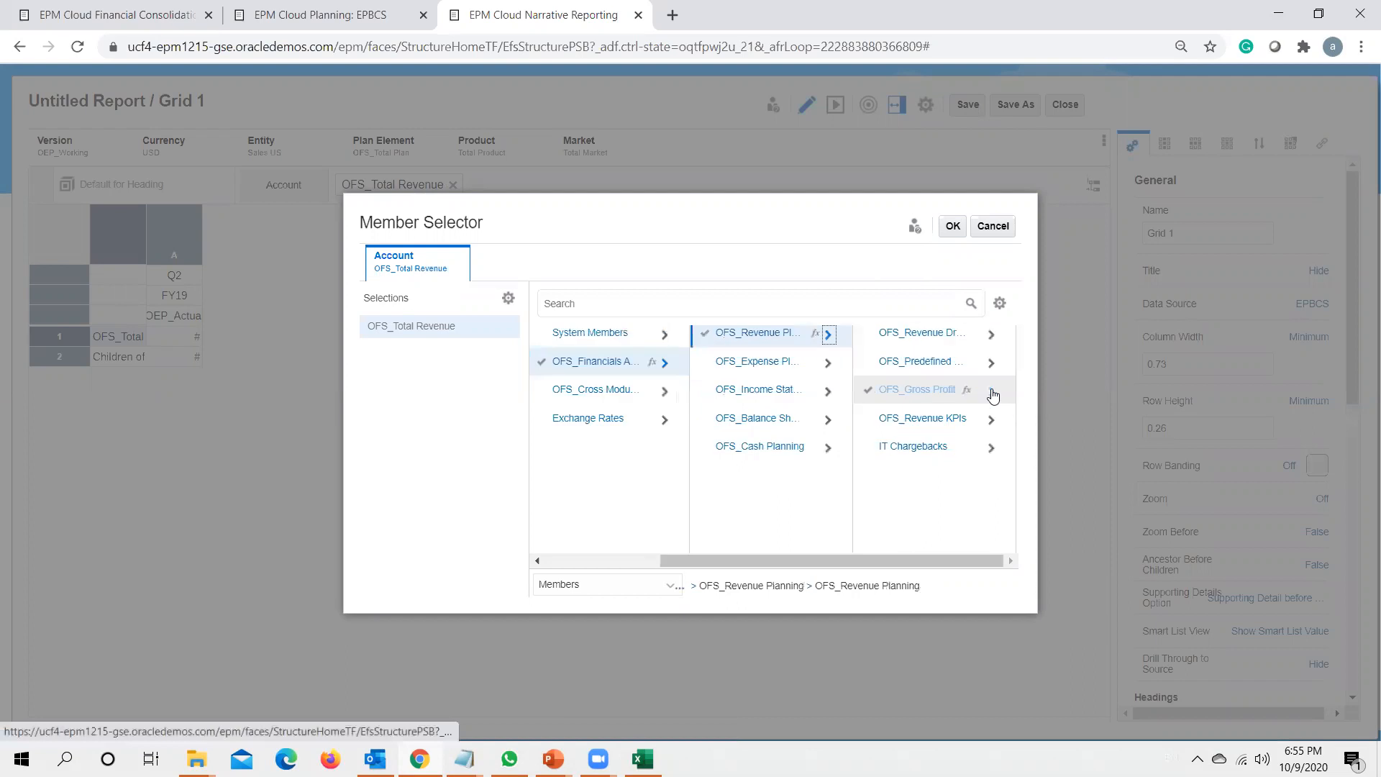
left_click(991, 392)
left_click(990, 335)
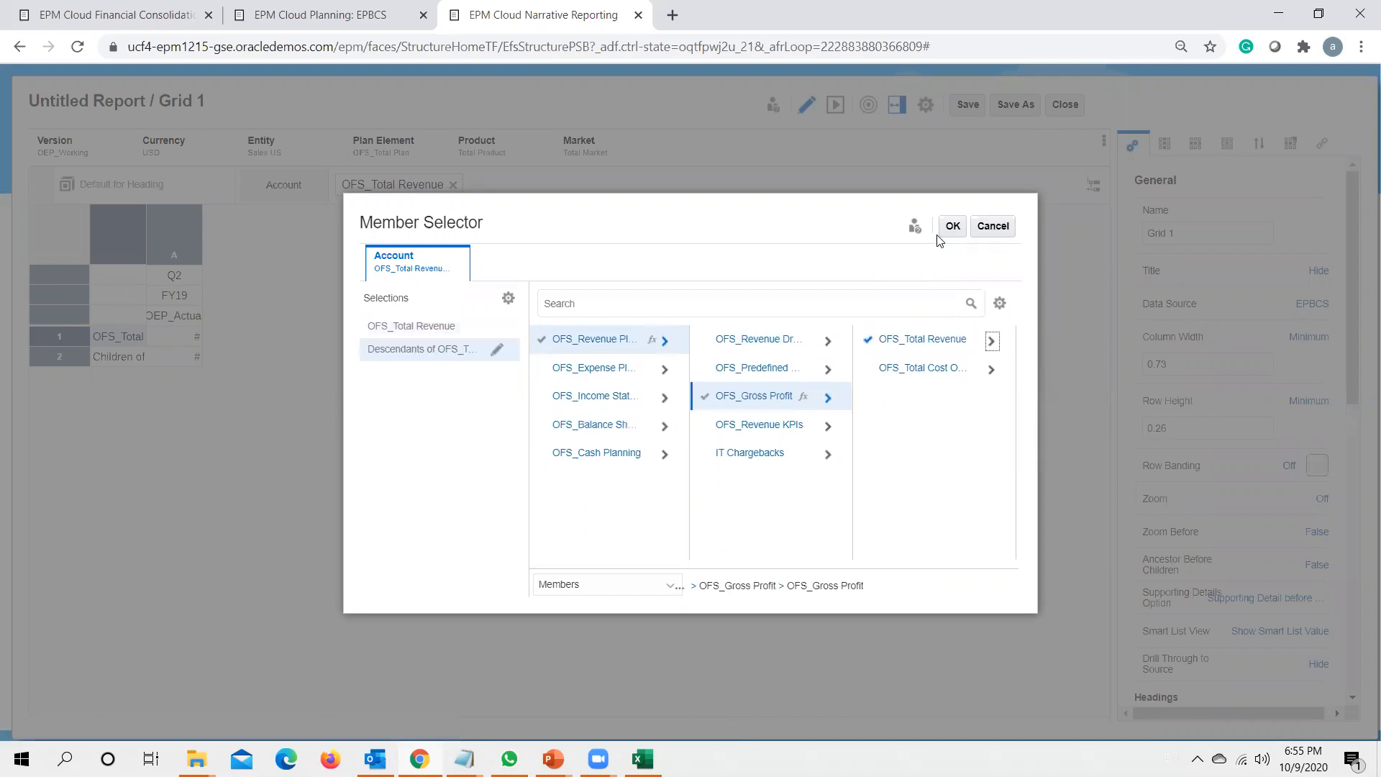
Step: Move OFS_Total Revenue below its Descendants selection in row 1 and separate the two selections into individual rows
left_click(423, 323)
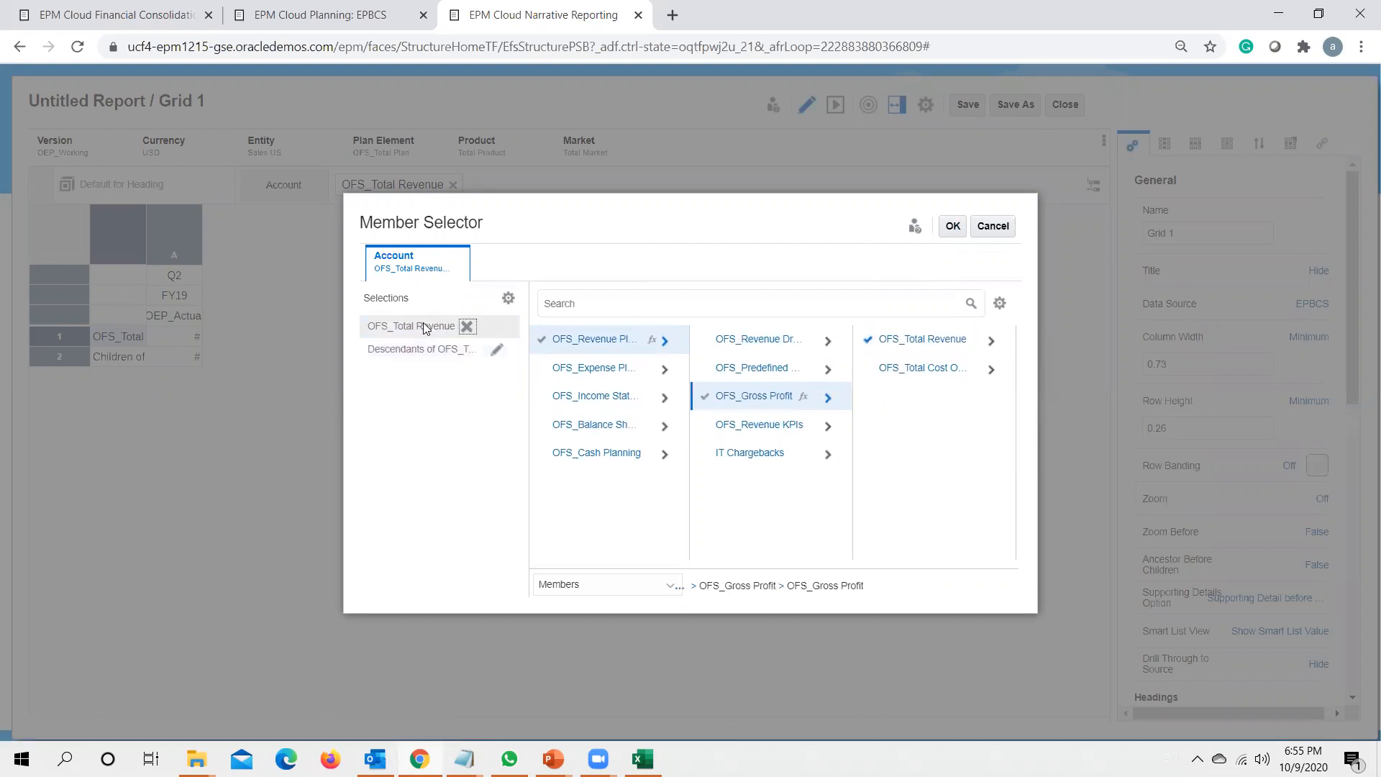
left_click(508, 299)
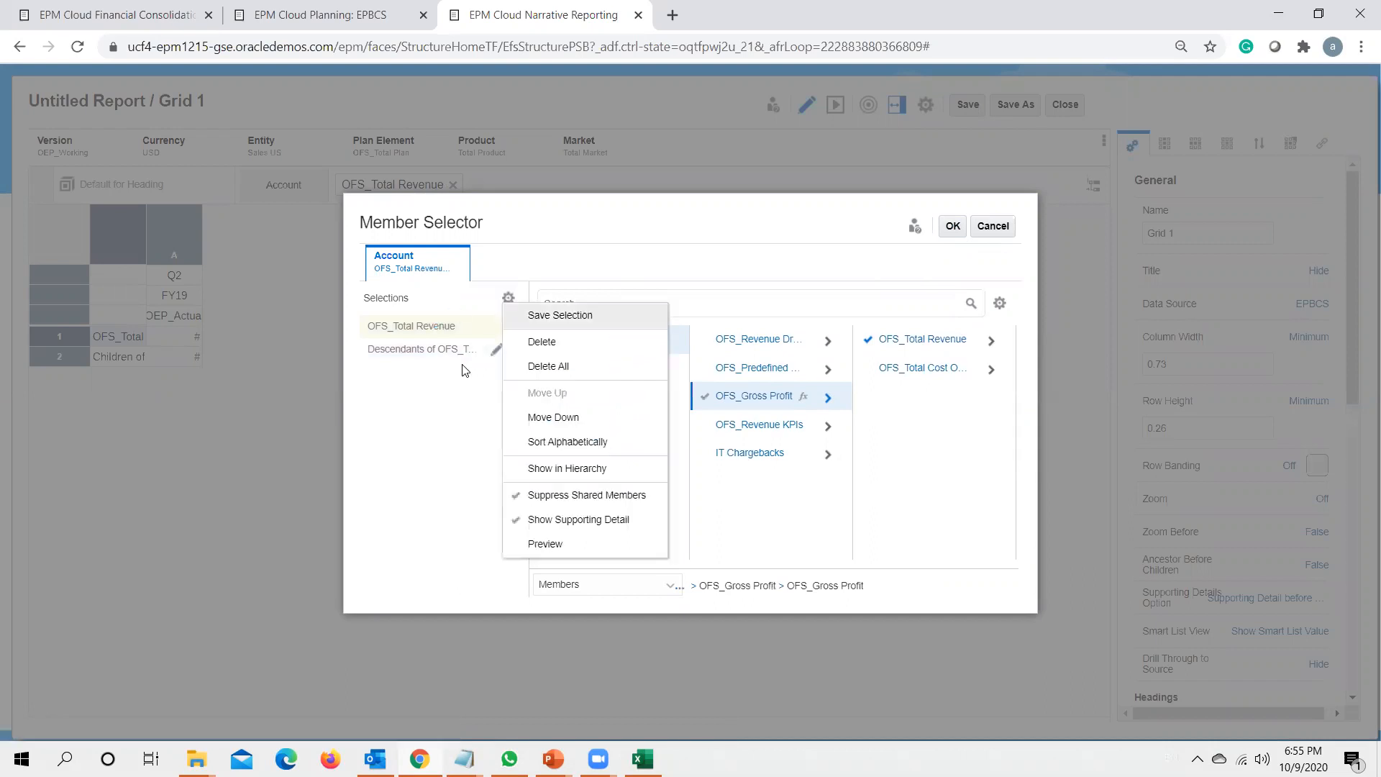
left_click(551, 418)
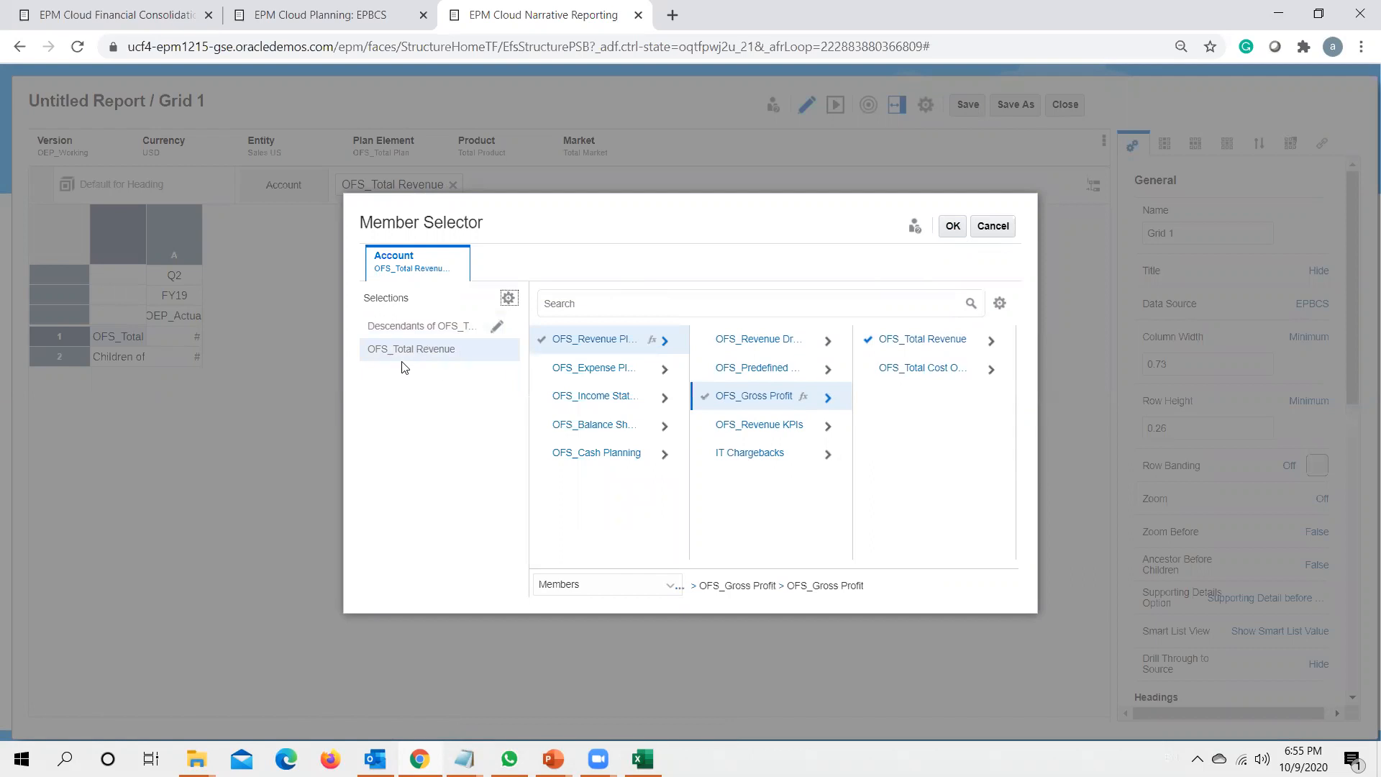
left_click(952, 228)
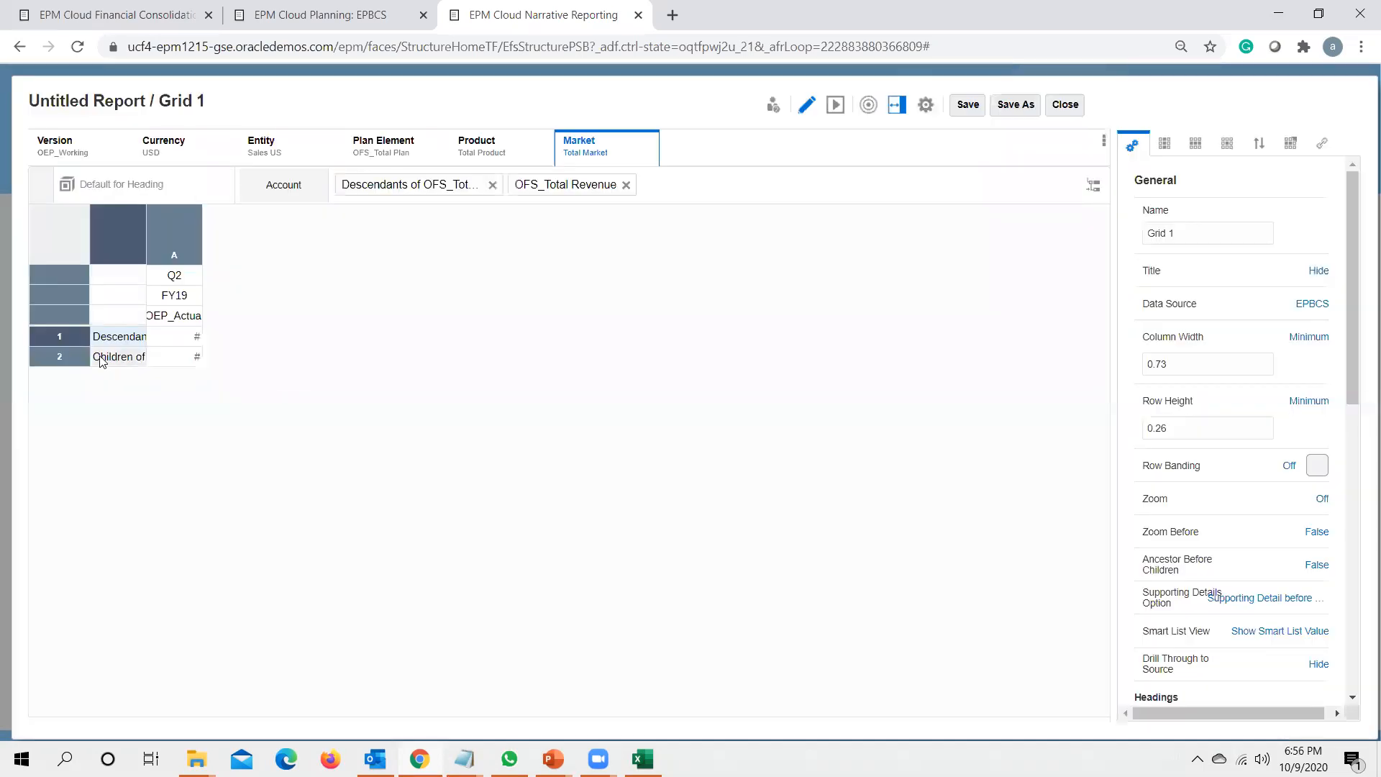
right_click(130, 341)
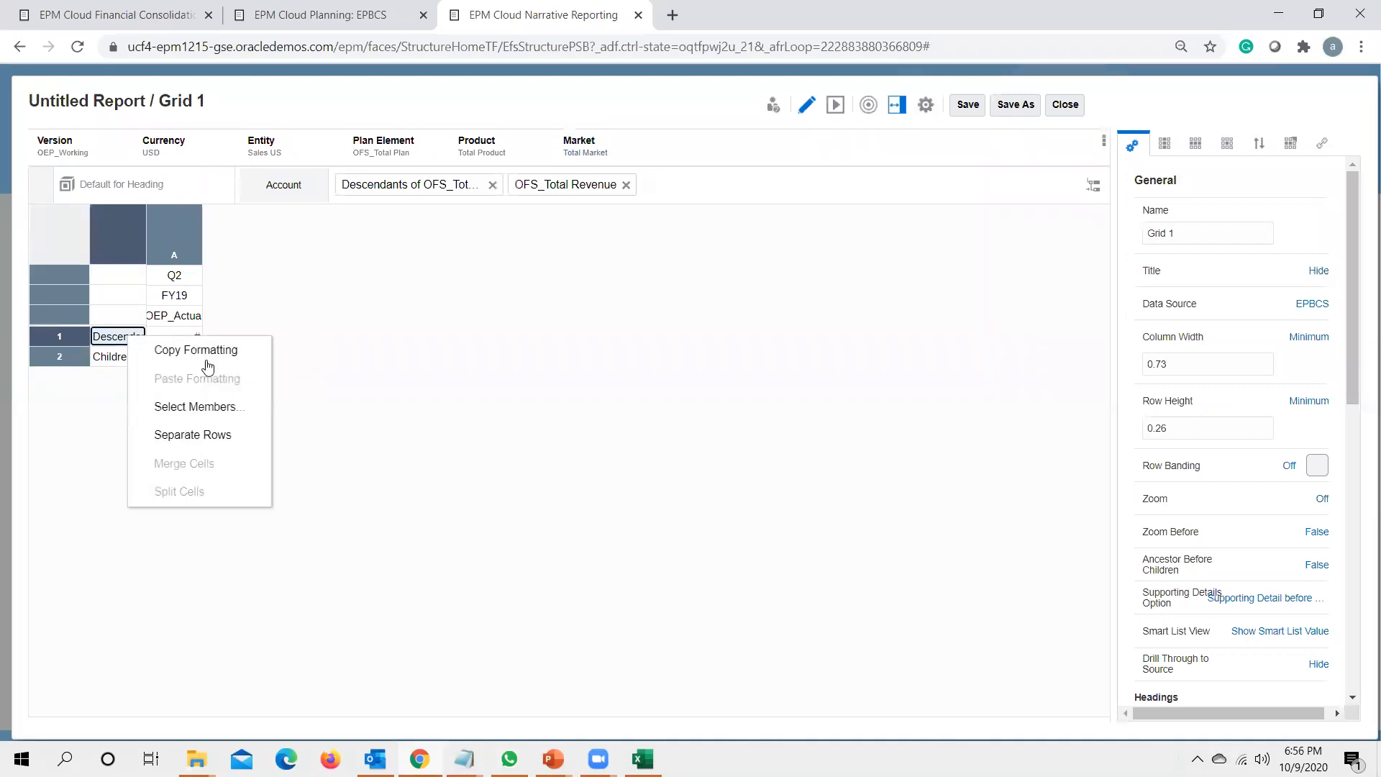
left_click(206, 432)
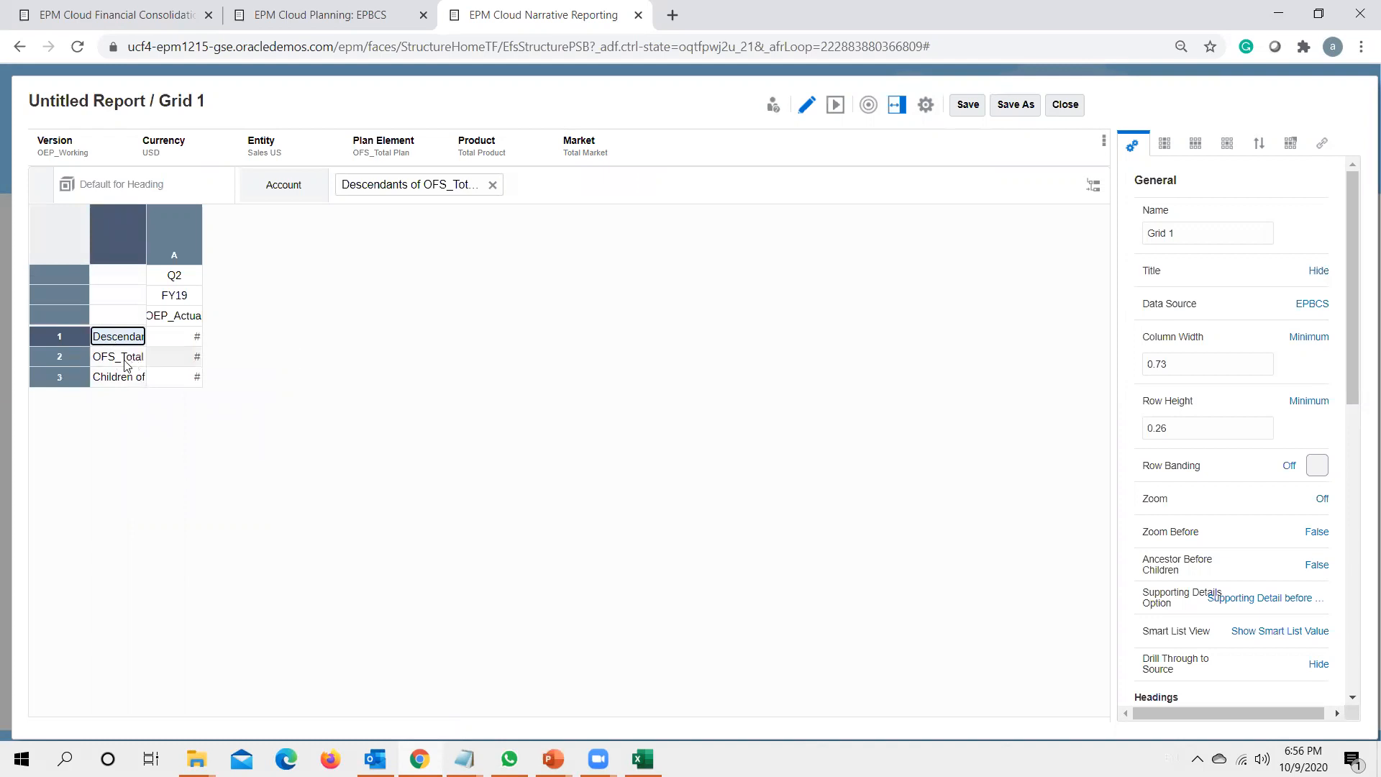
Step: Insert a data row after the OFS_Total Revenue row and open its Account member selection, leaving it without changes
right_click(77, 360)
mouse_move(186, 495)
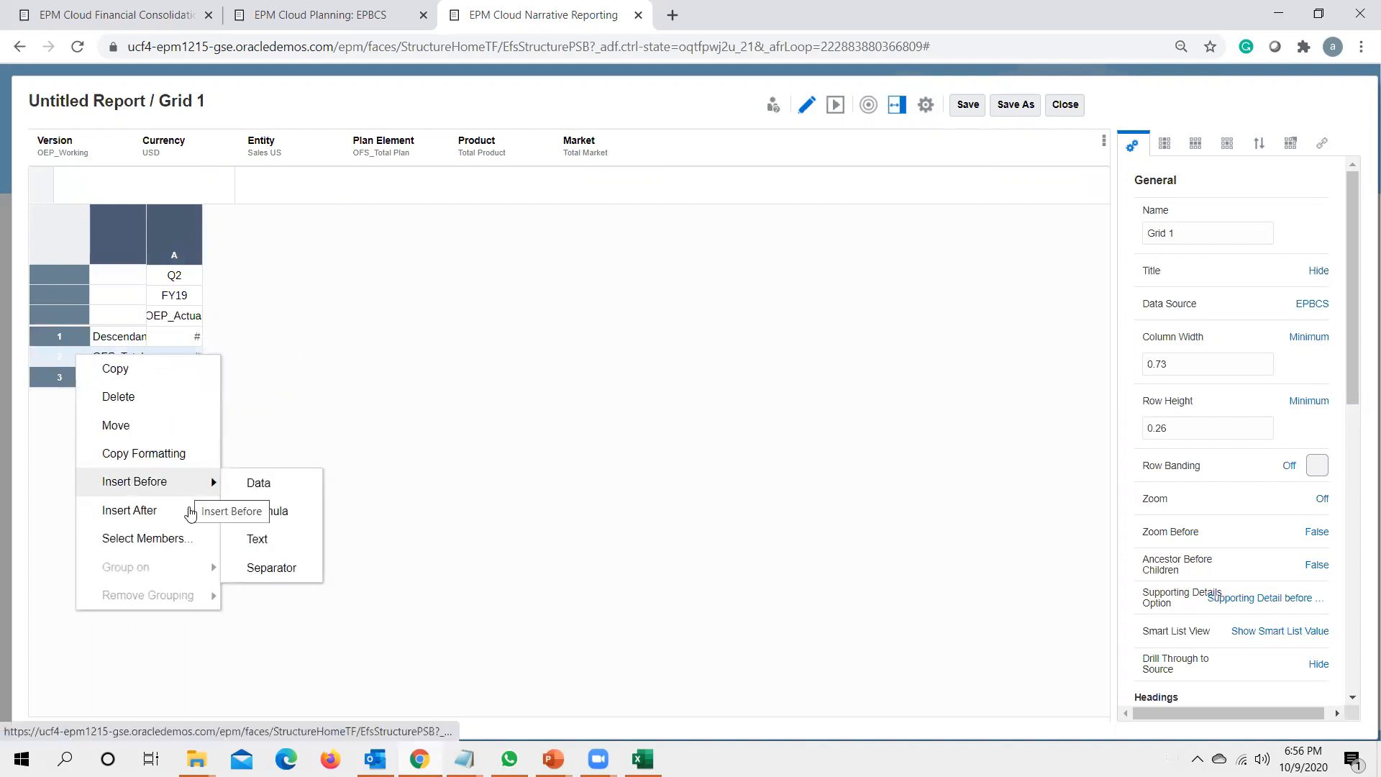
left_click(259, 515)
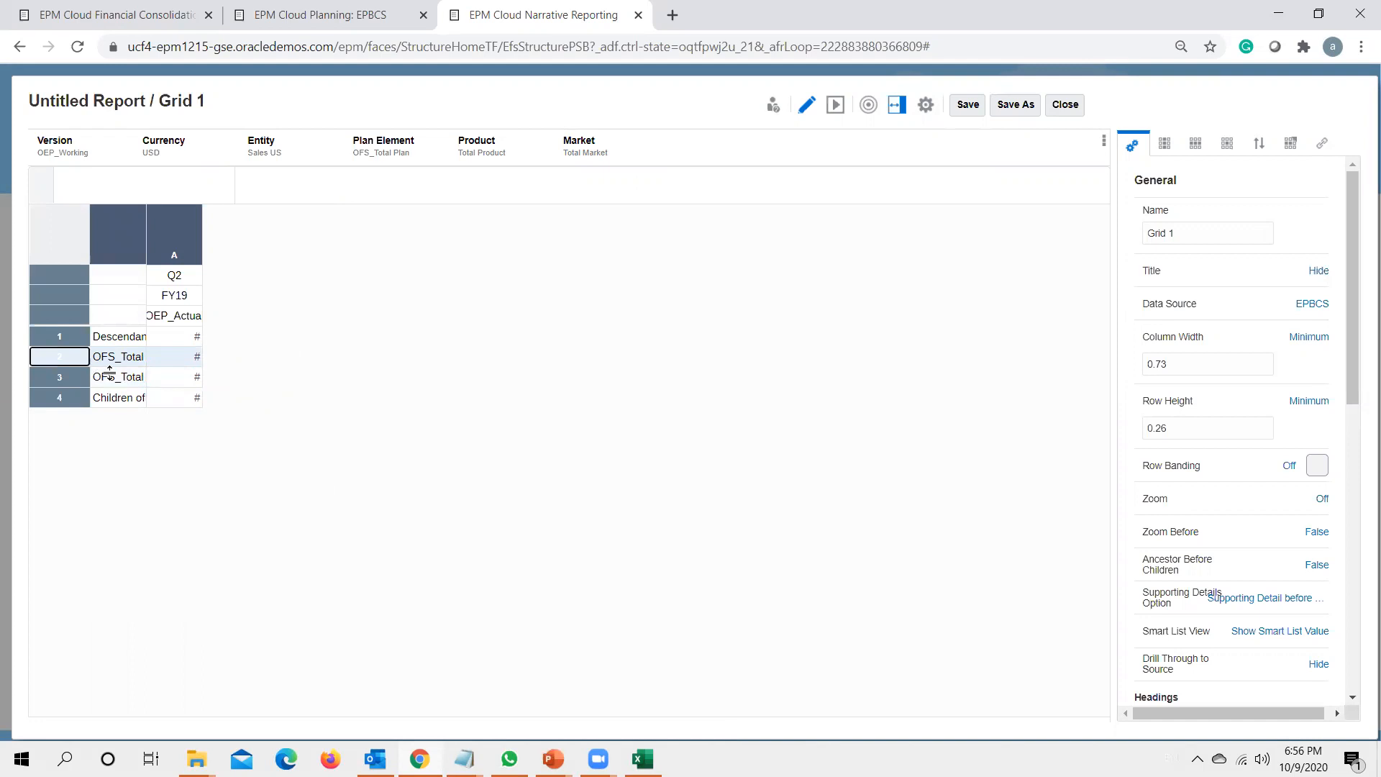
left_click(115, 376)
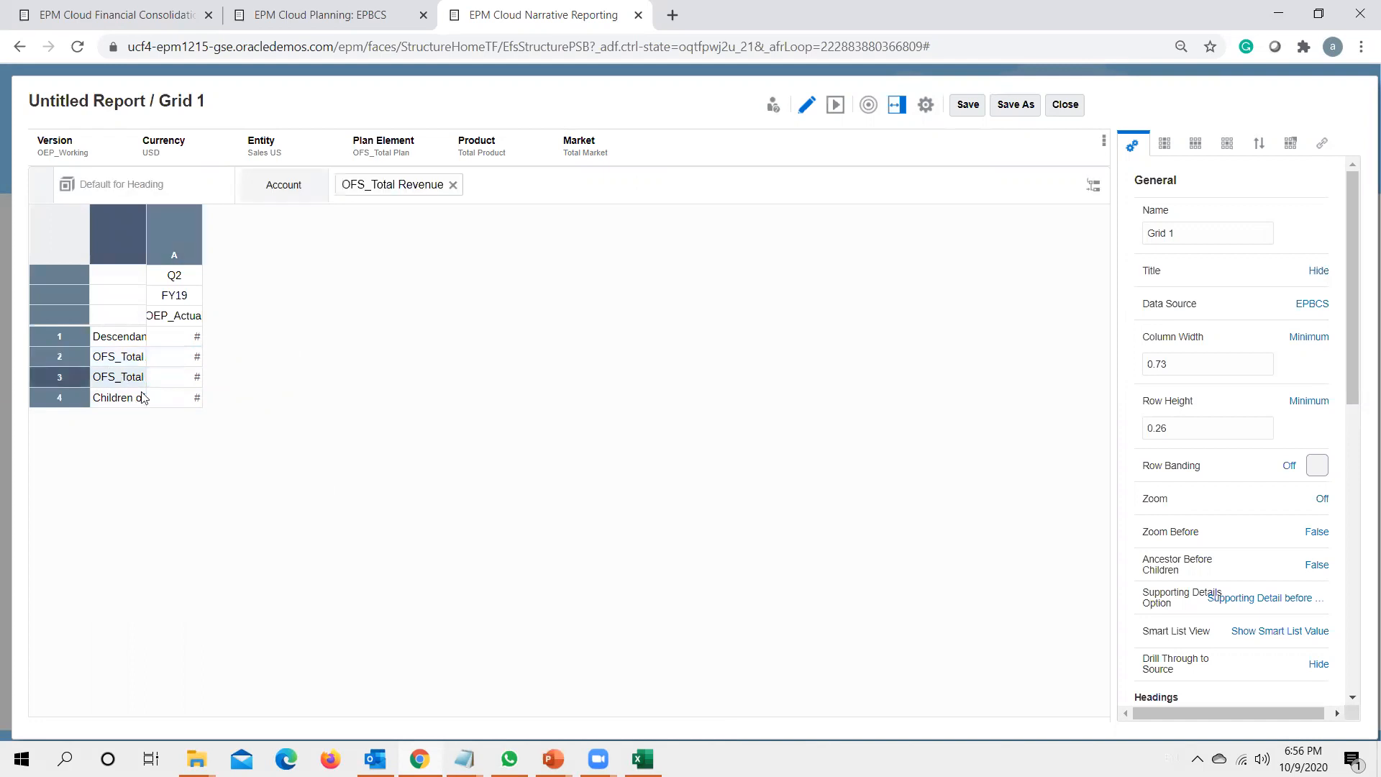
left_click(1093, 191)
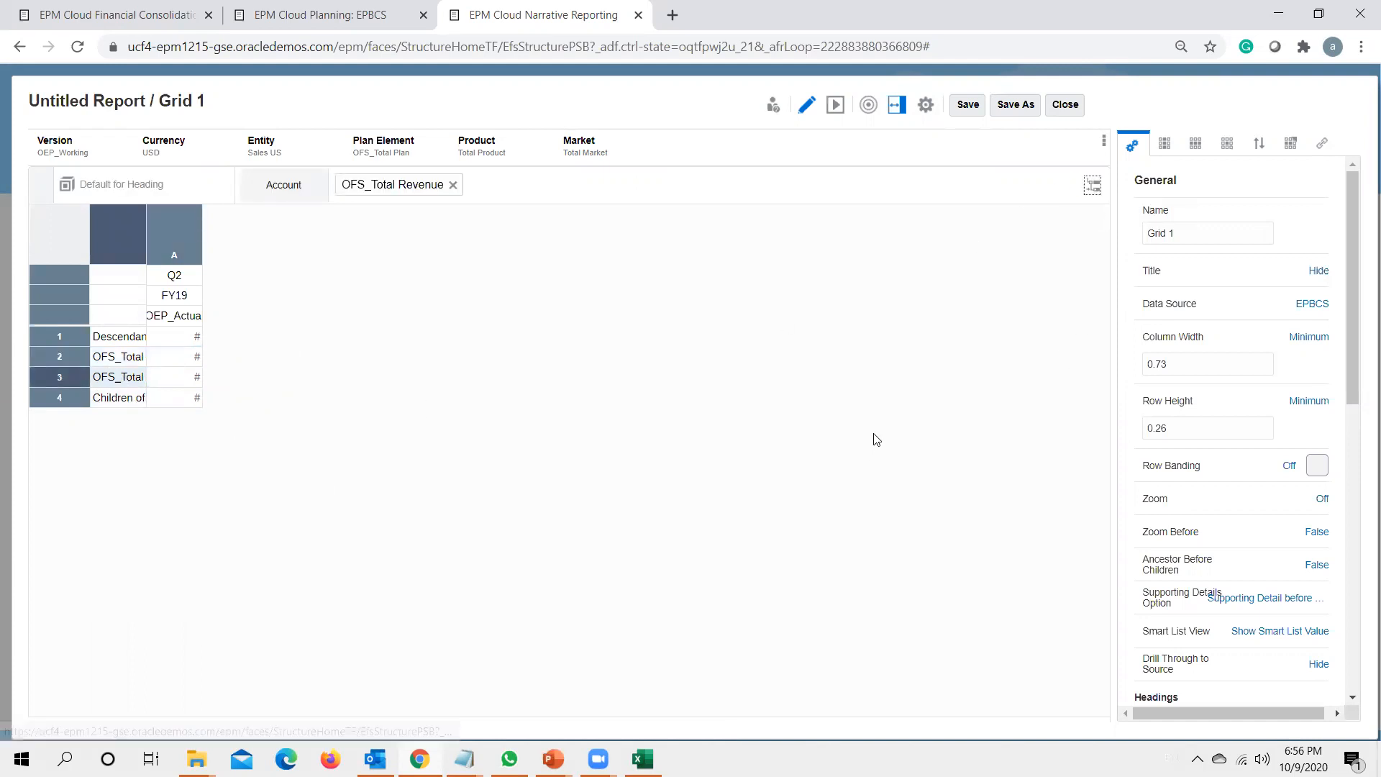
left_click(992, 229)
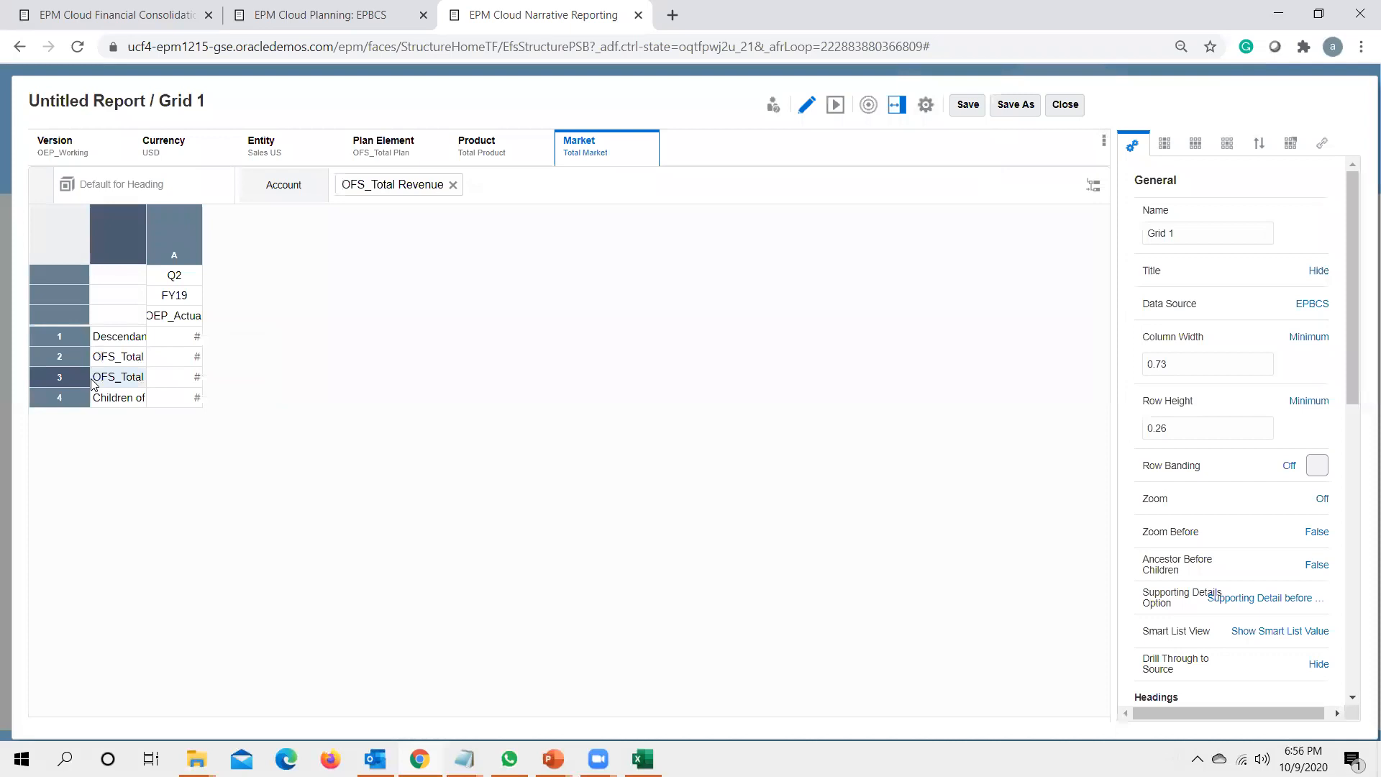
Step: Delete the duplicate OFS_Total Revenue row in row 3
right_click(75, 381)
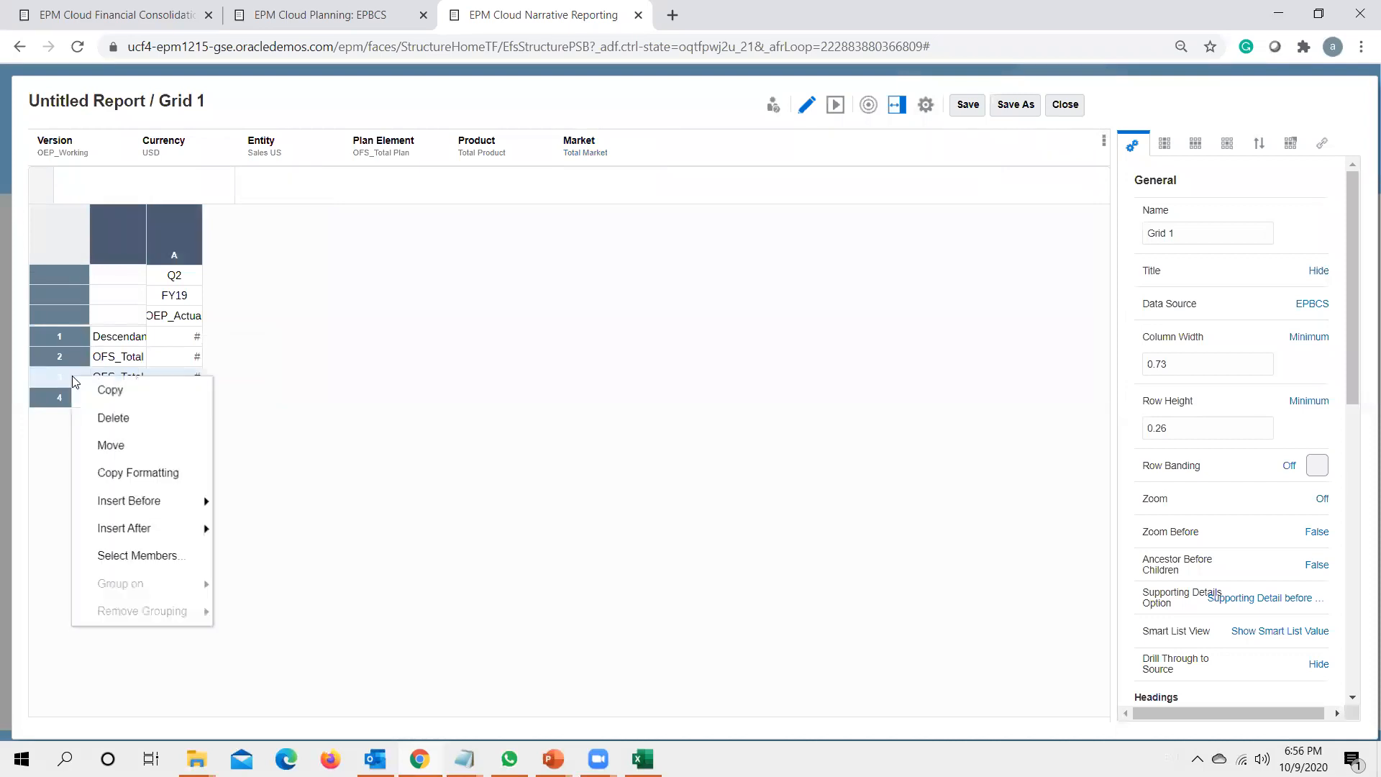
left_click(115, 420)
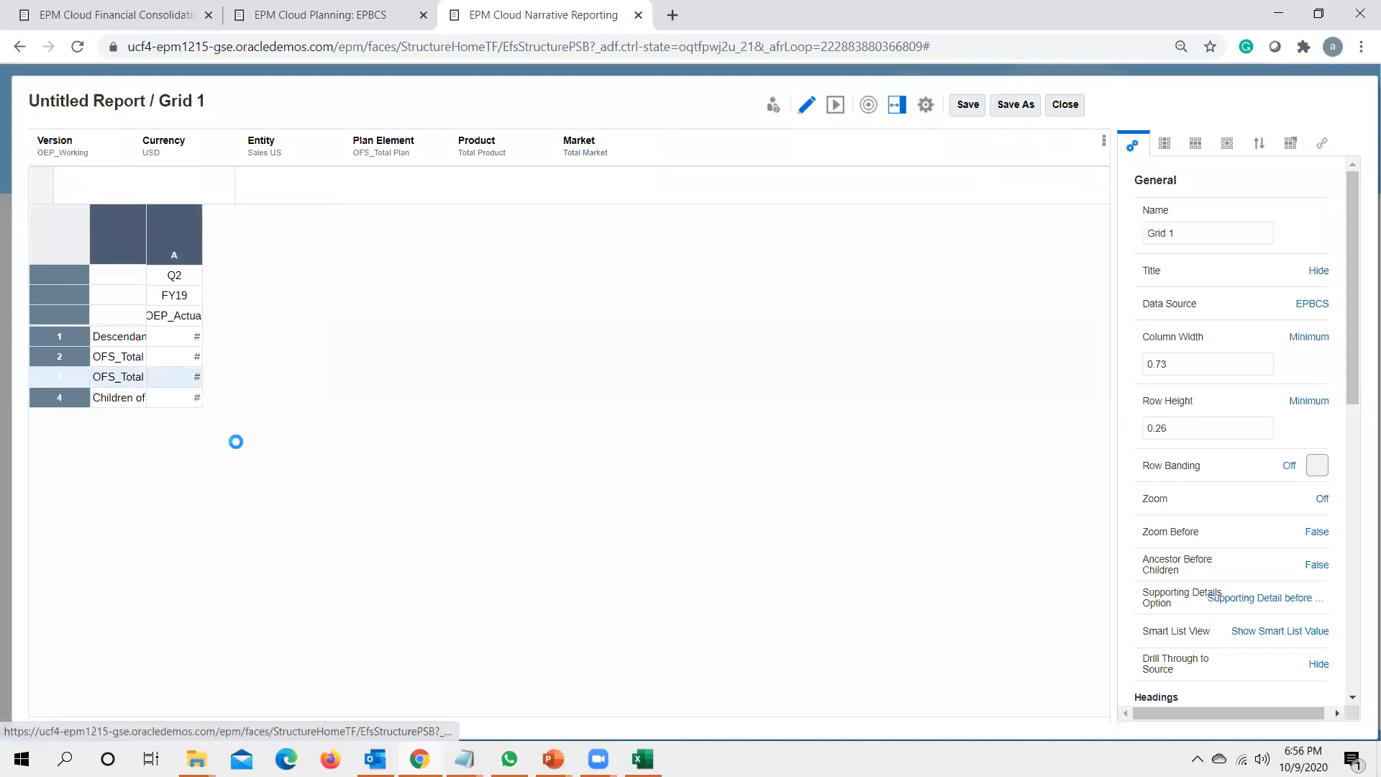
left_click(795, 364)
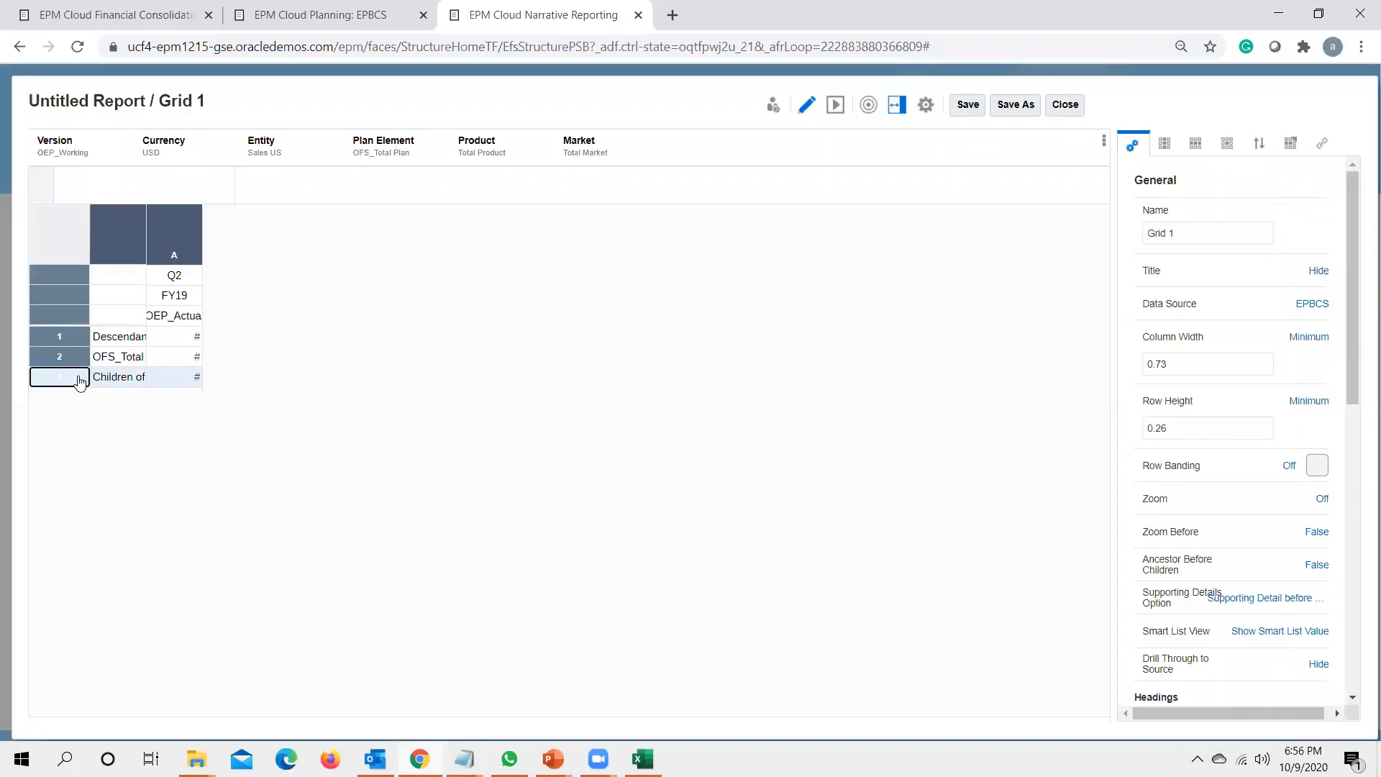
Step: Insert a data row after row 3, which holds the children of Total Cost Of Sales
right_click(79, 381)
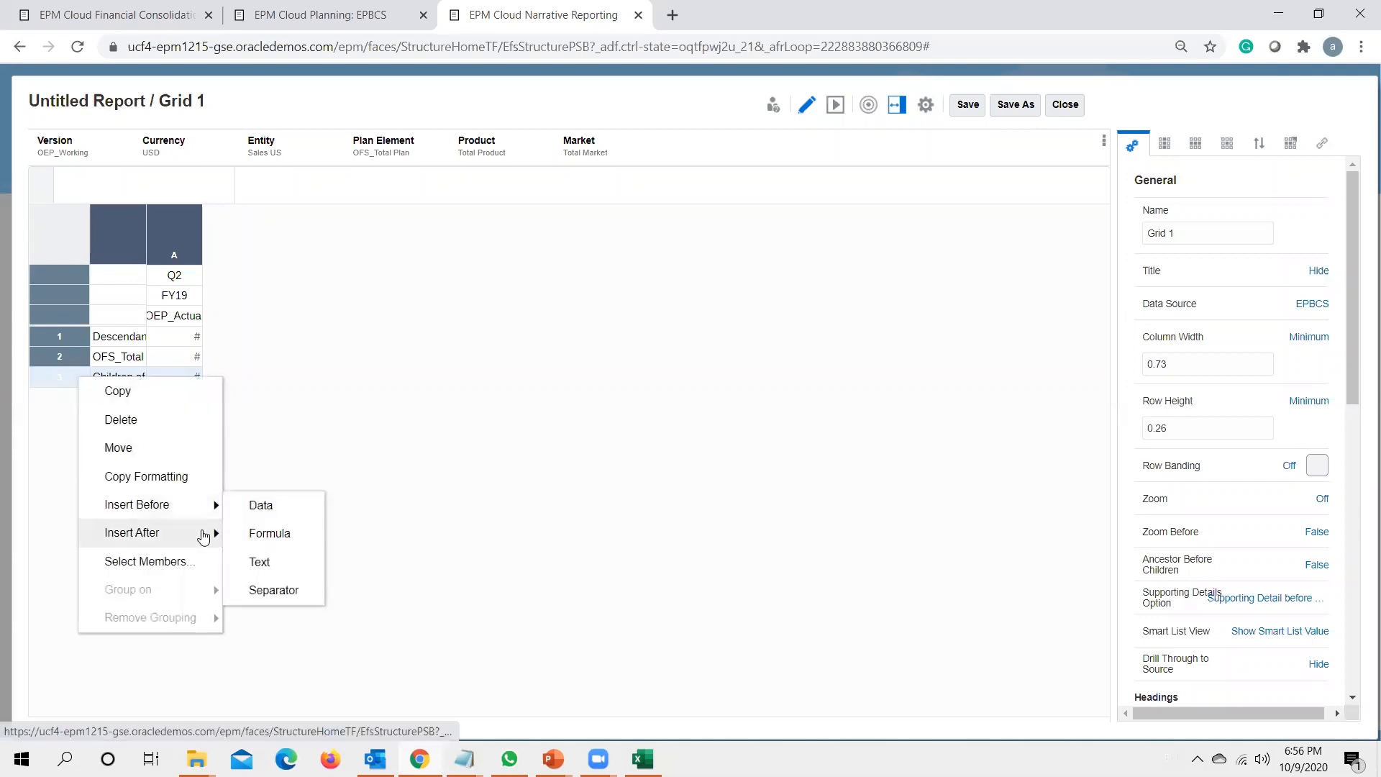
mouse_move(209, 532)
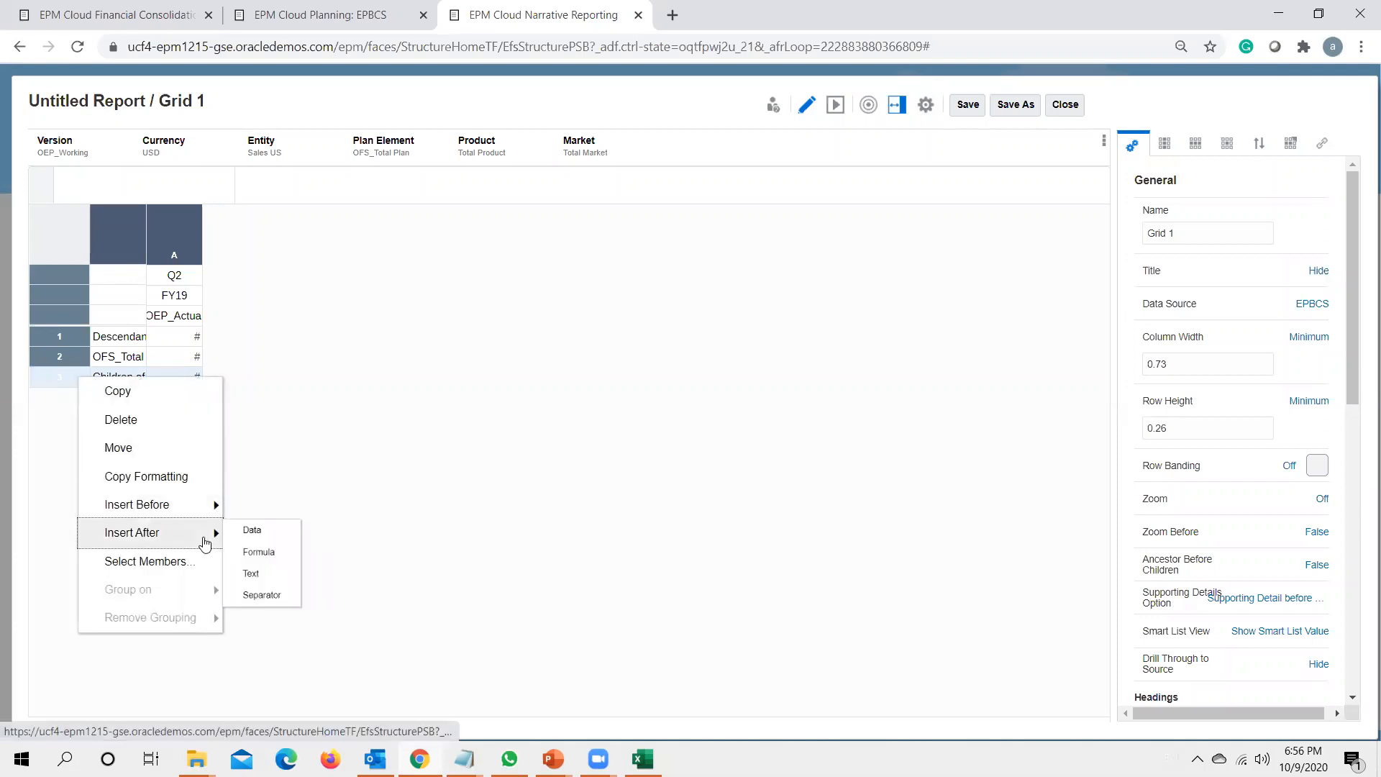
left_click(289, 538)
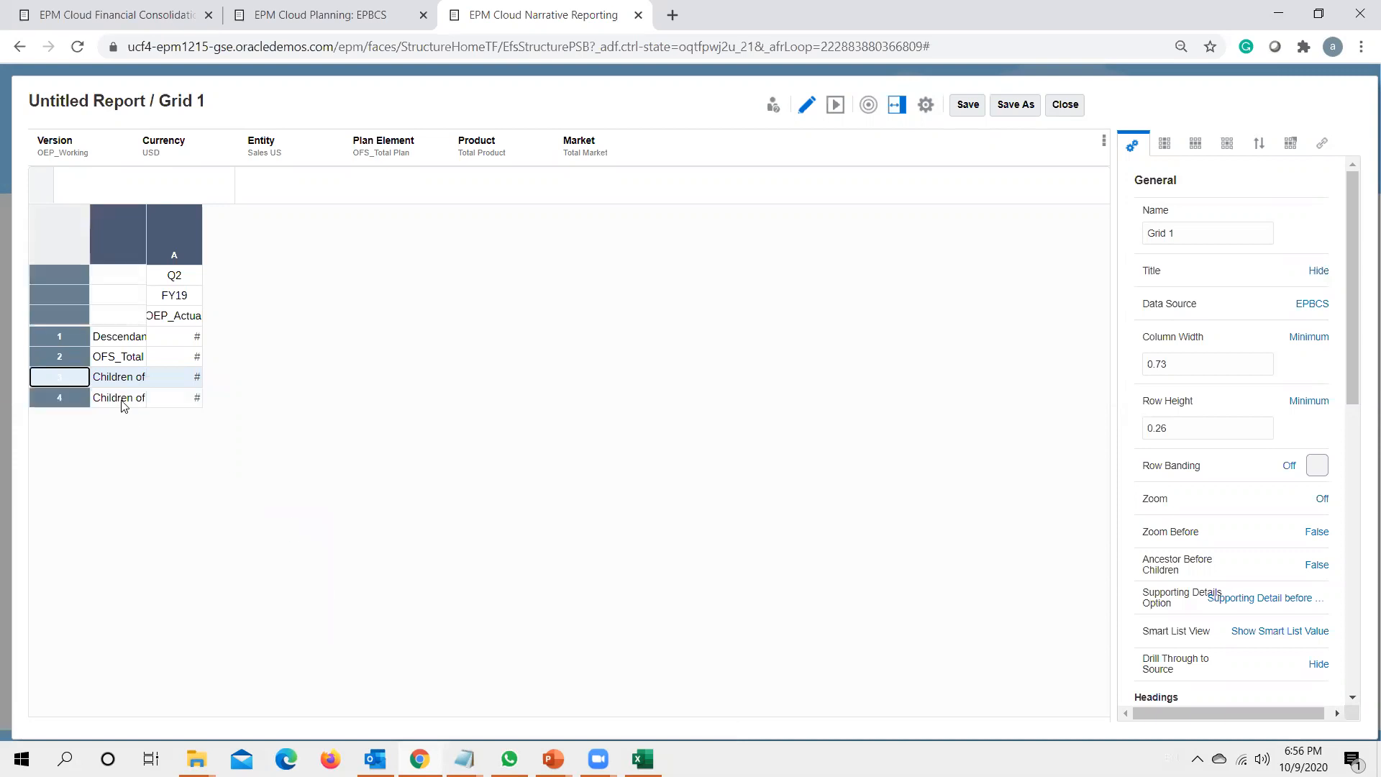
Step: Replace the Children selection in row 4 with the single Account member OFS_Total Cost Of Sales
left_click(1092, 186)
left_click(670, 351)
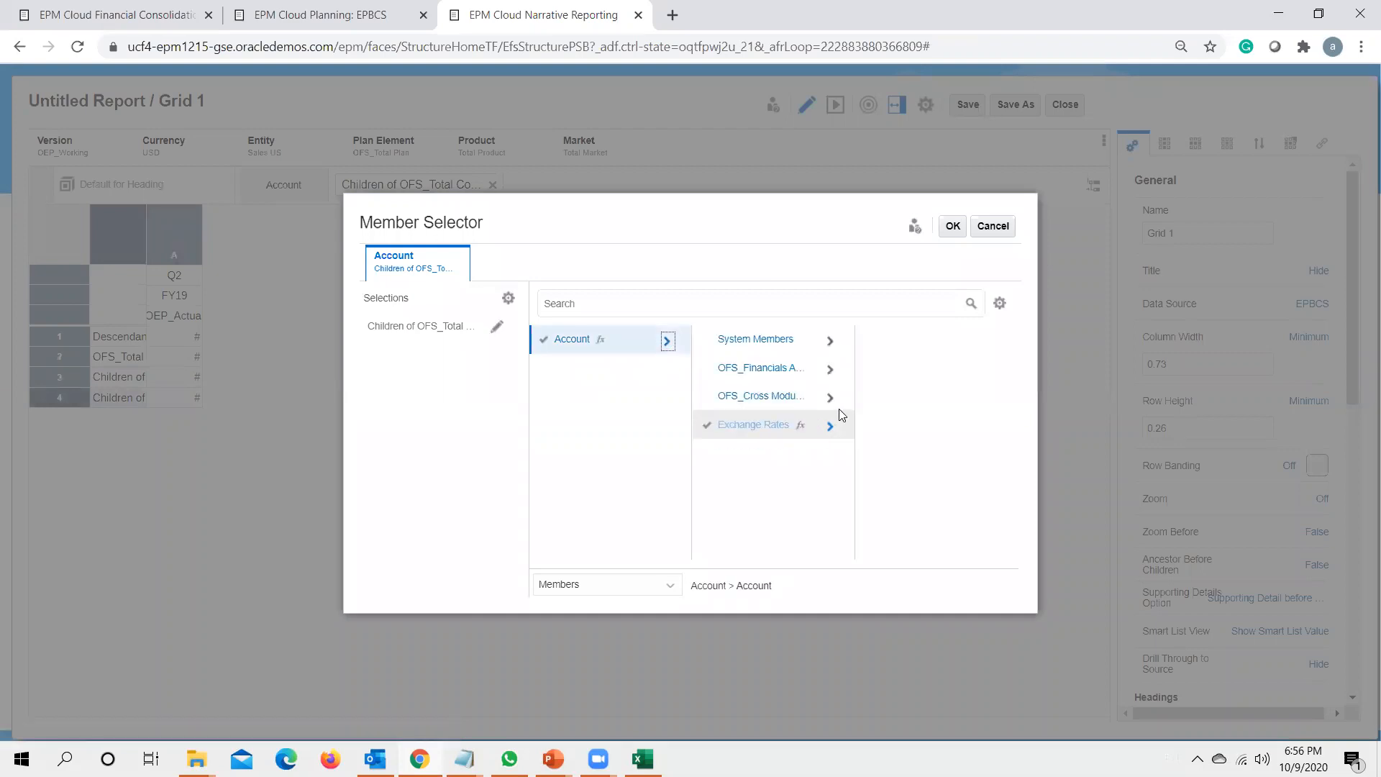
left_click(832, 369)
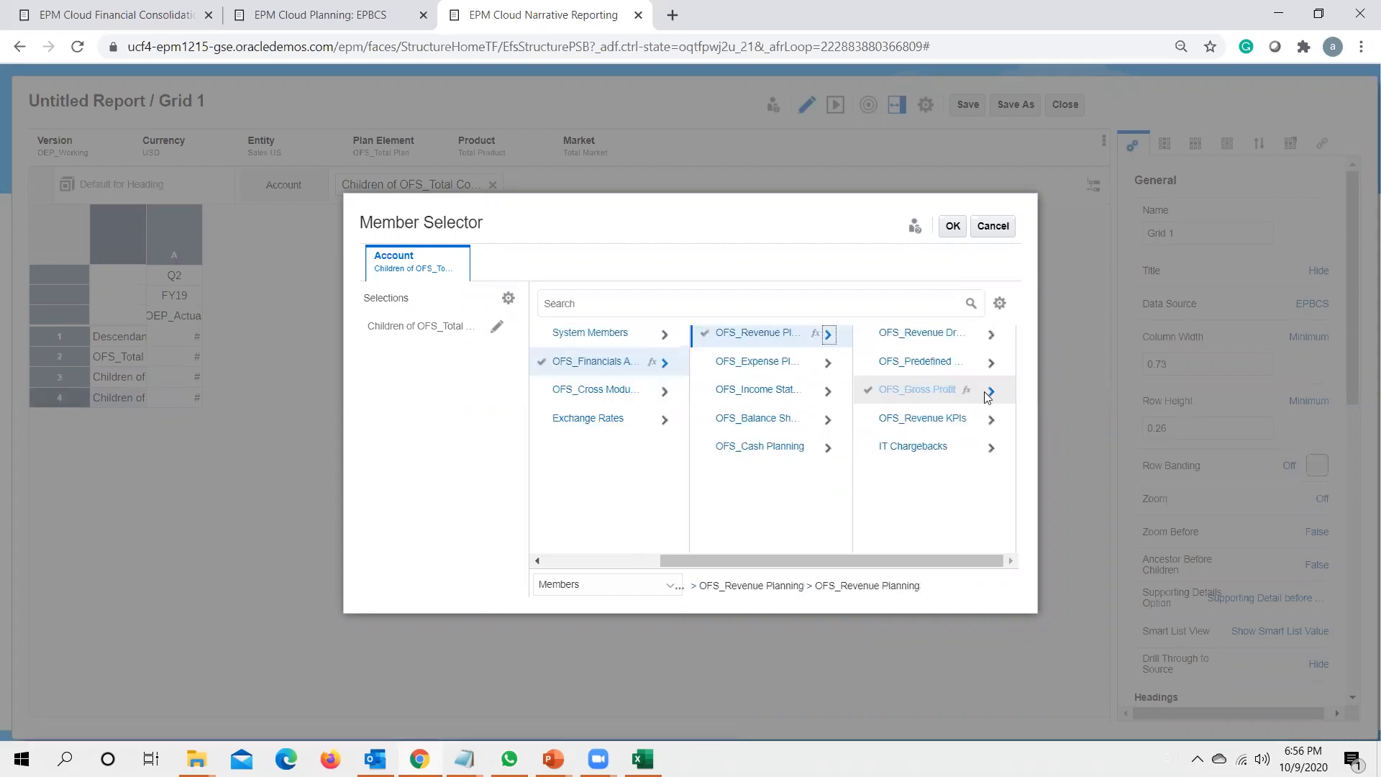
left_click(992, 392)
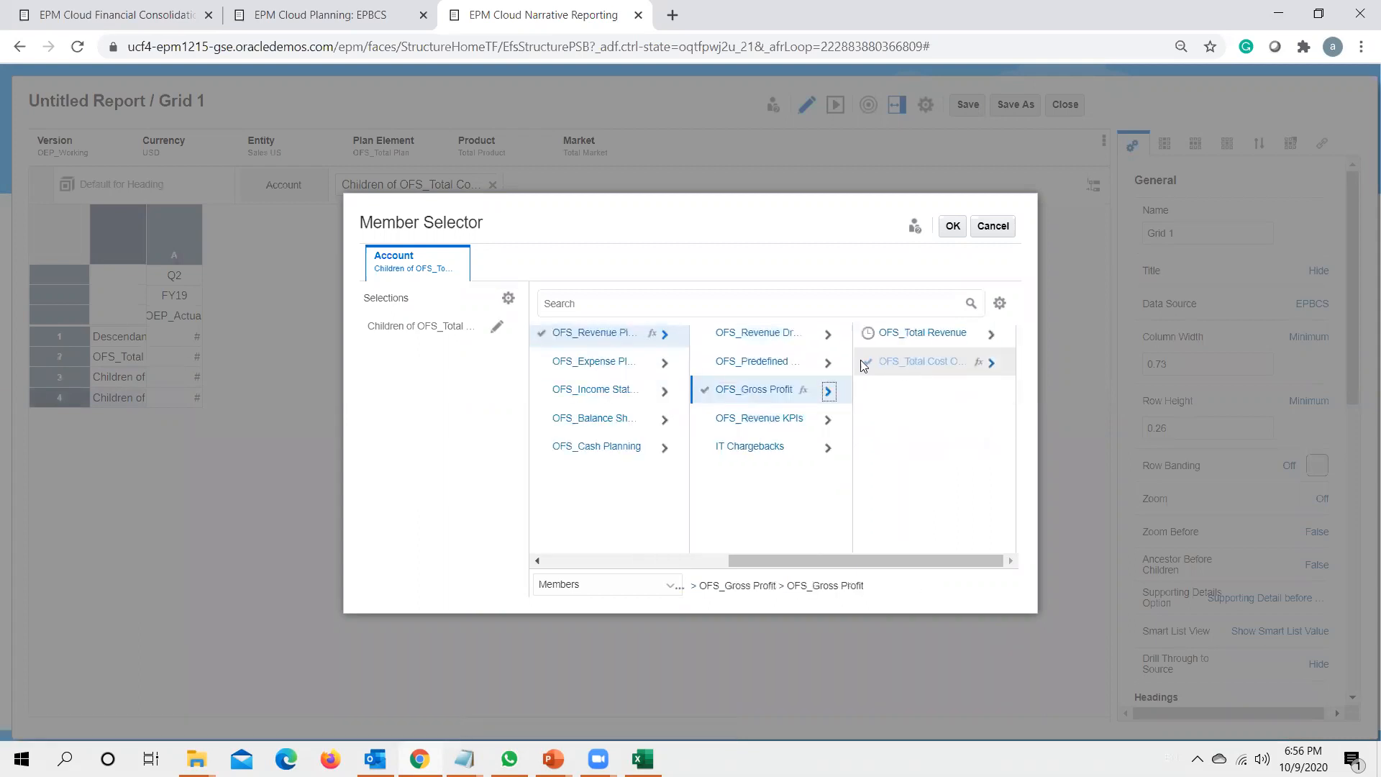
left_click(869, 363)
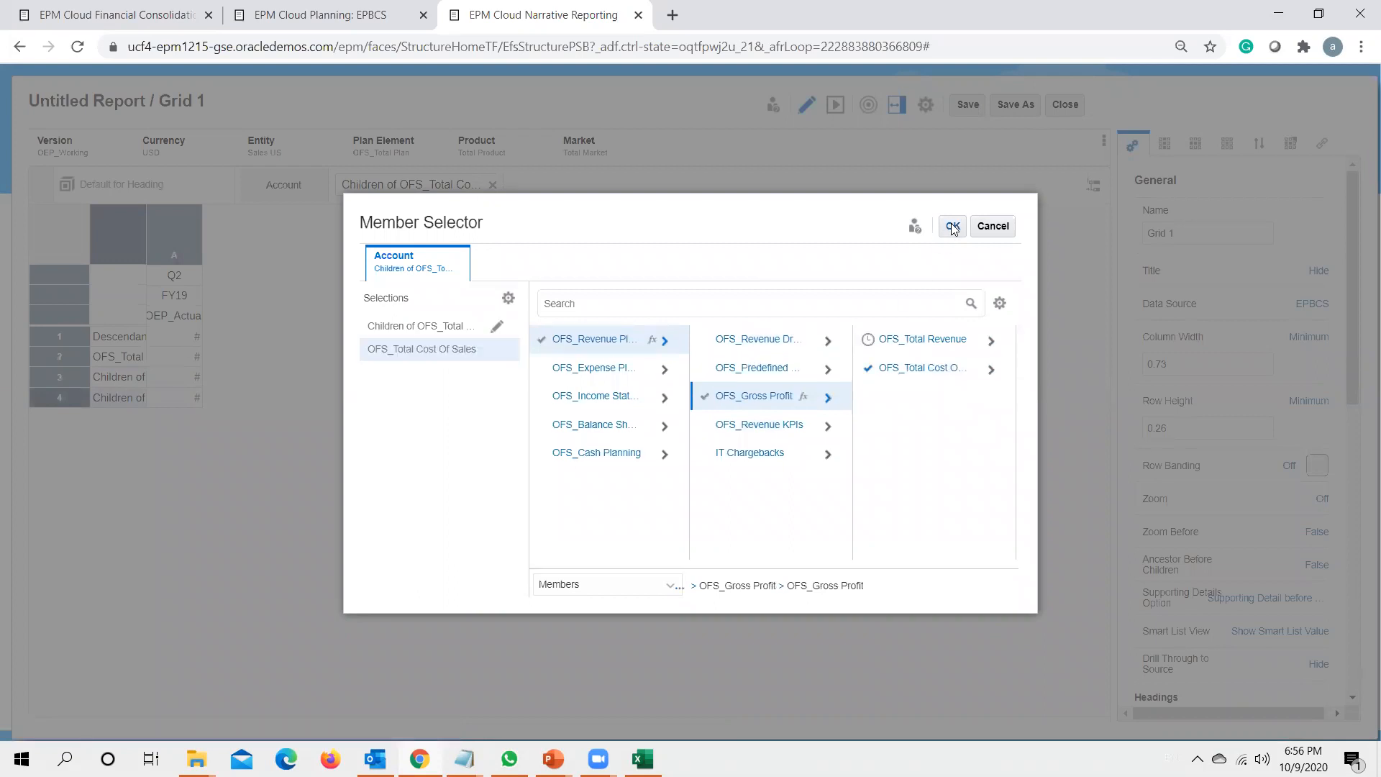
left_click(516, 327)
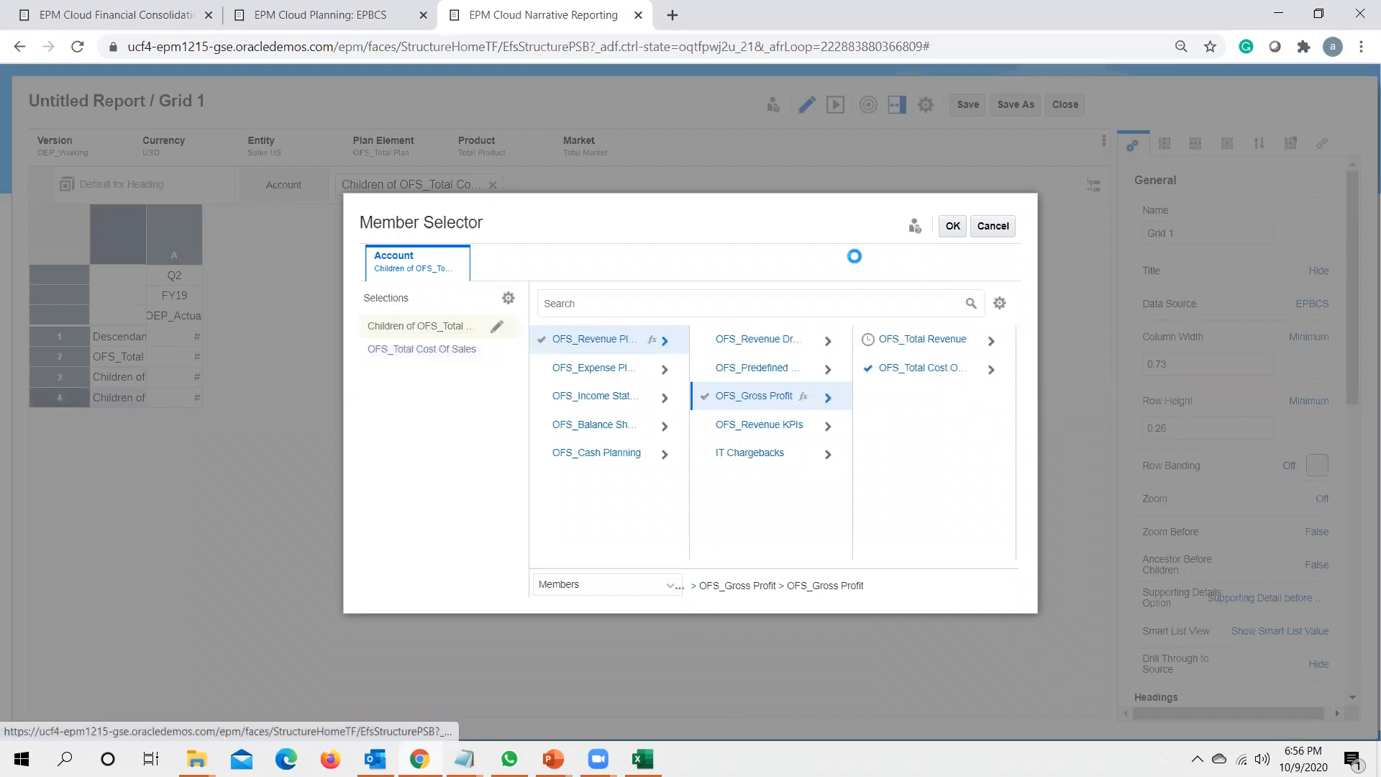
left_click(953, 227)
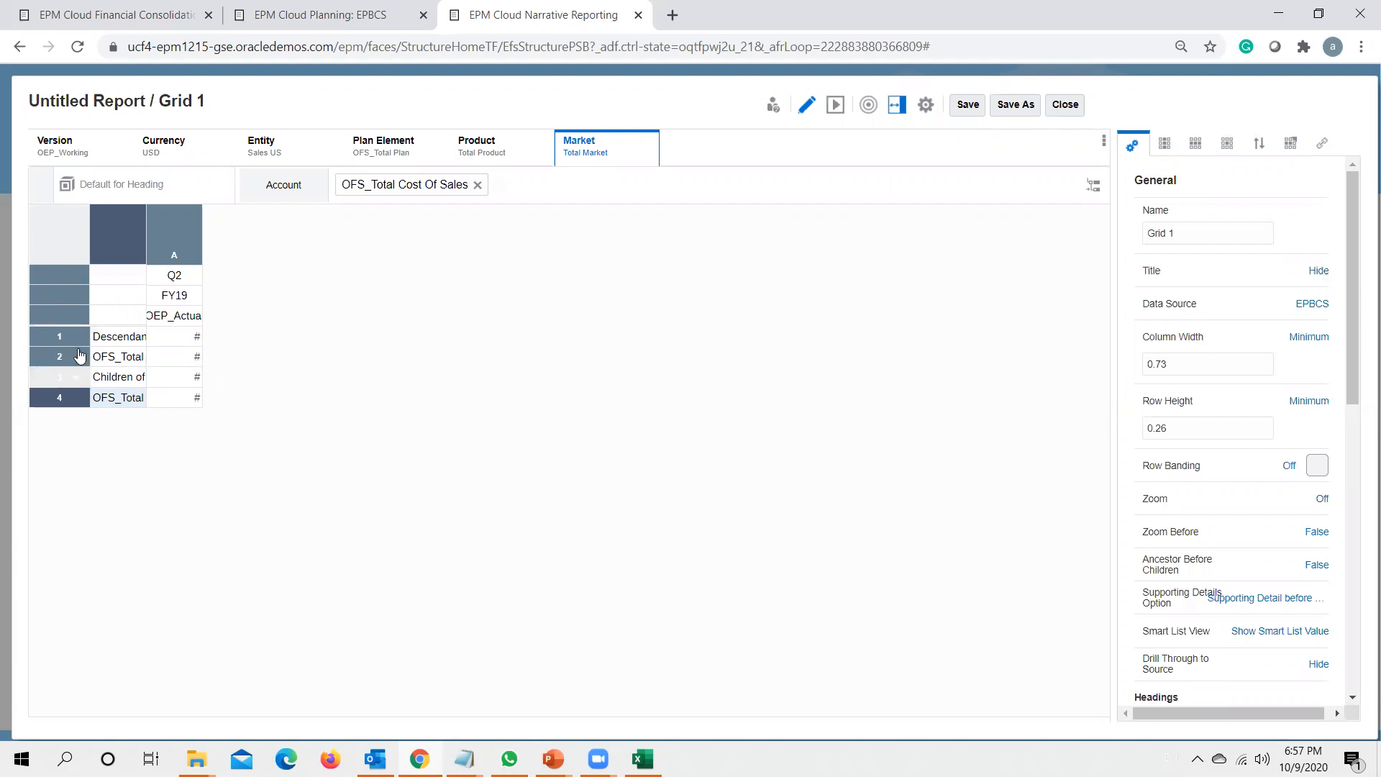
Step: Insert separator rows after the revenue Descendants row and before both the cost of sales Children row and the OFS_Total Cost Of Sales row
right_click(80, 346)
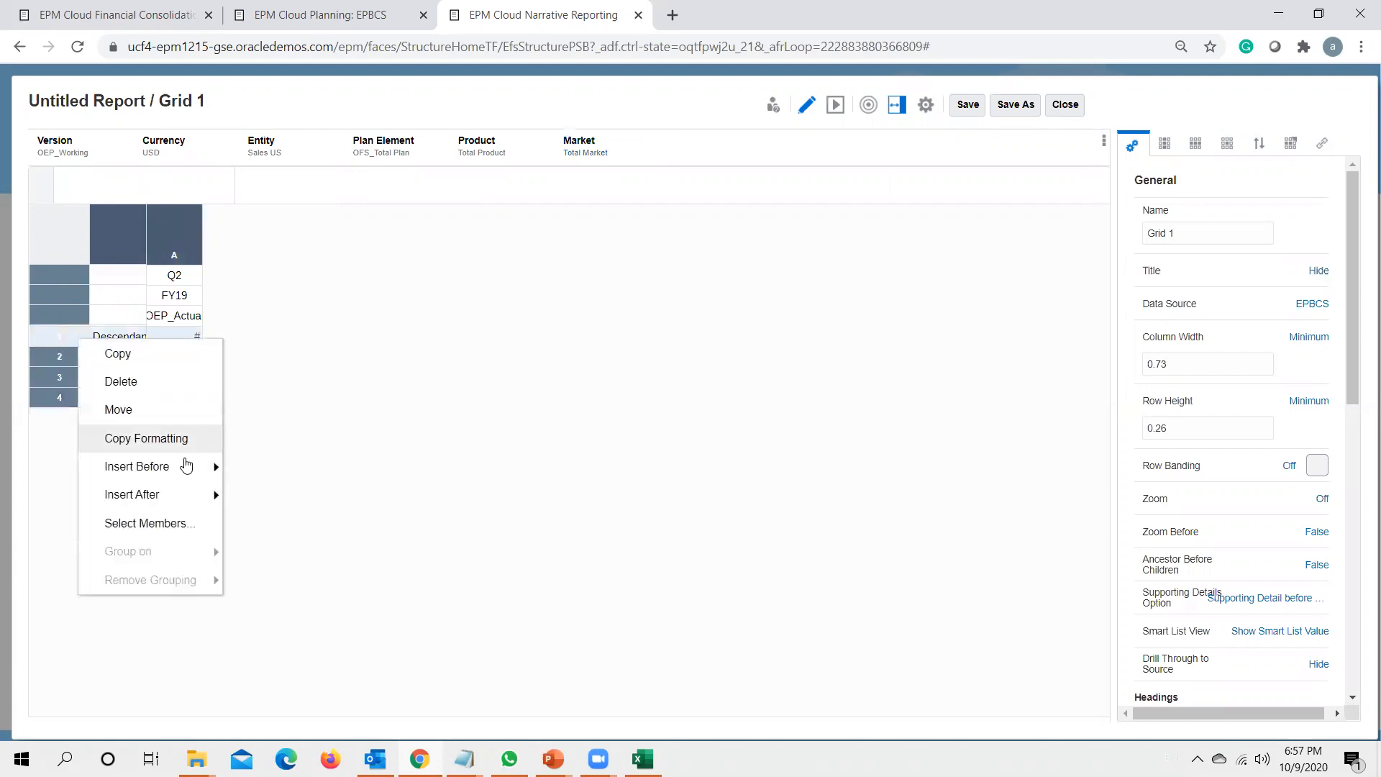
mouse_move(208, 499)
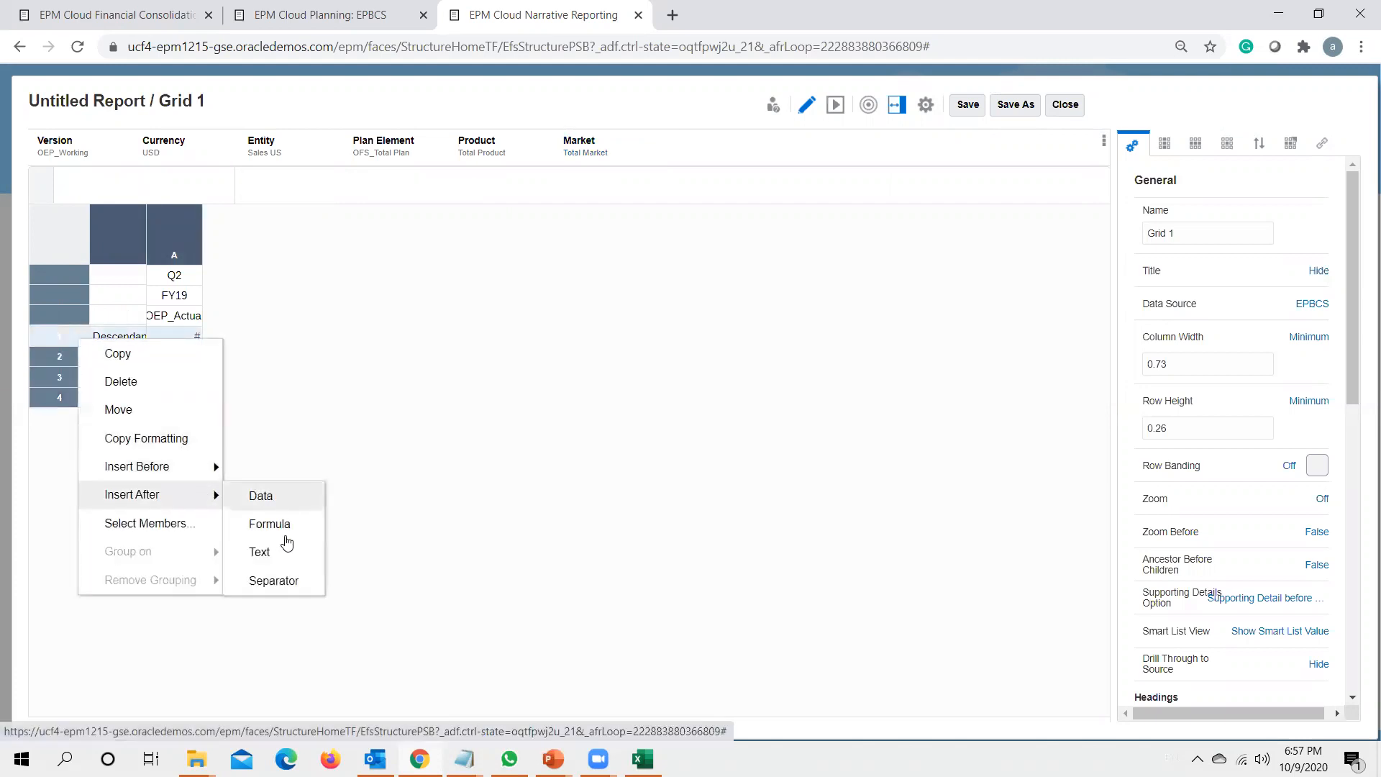
left_click(276, 584)
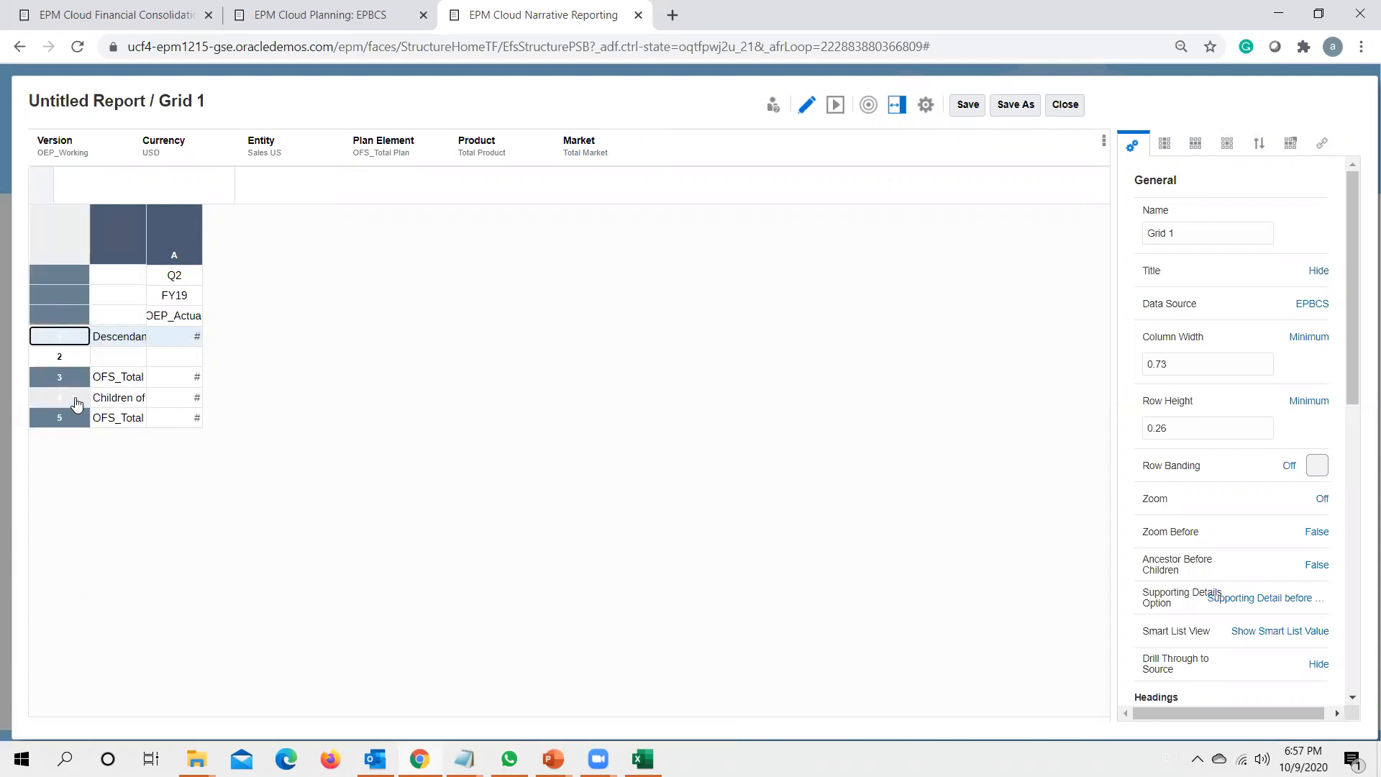
right_click(75, 400)
mouse_move(192, 541)
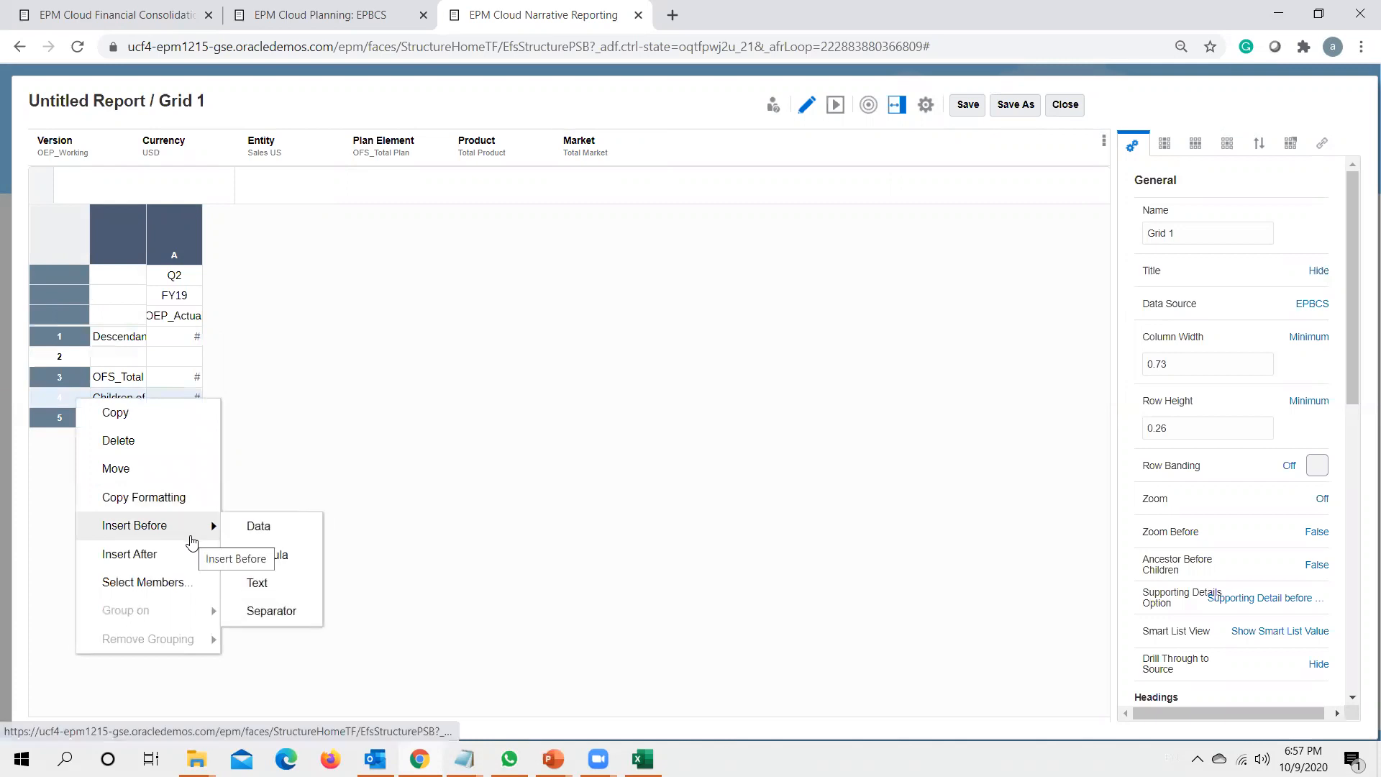
left_click(271, 610)
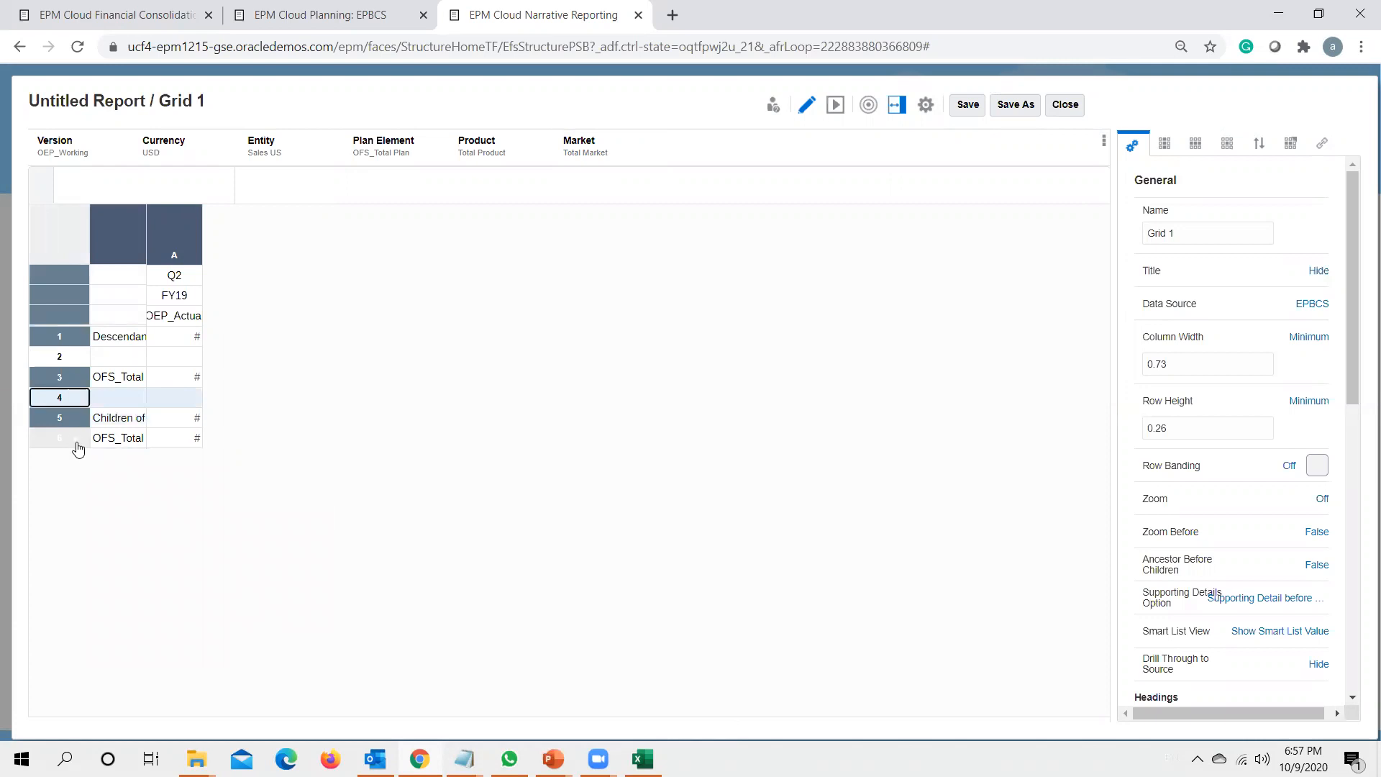
right_click(77, 449)
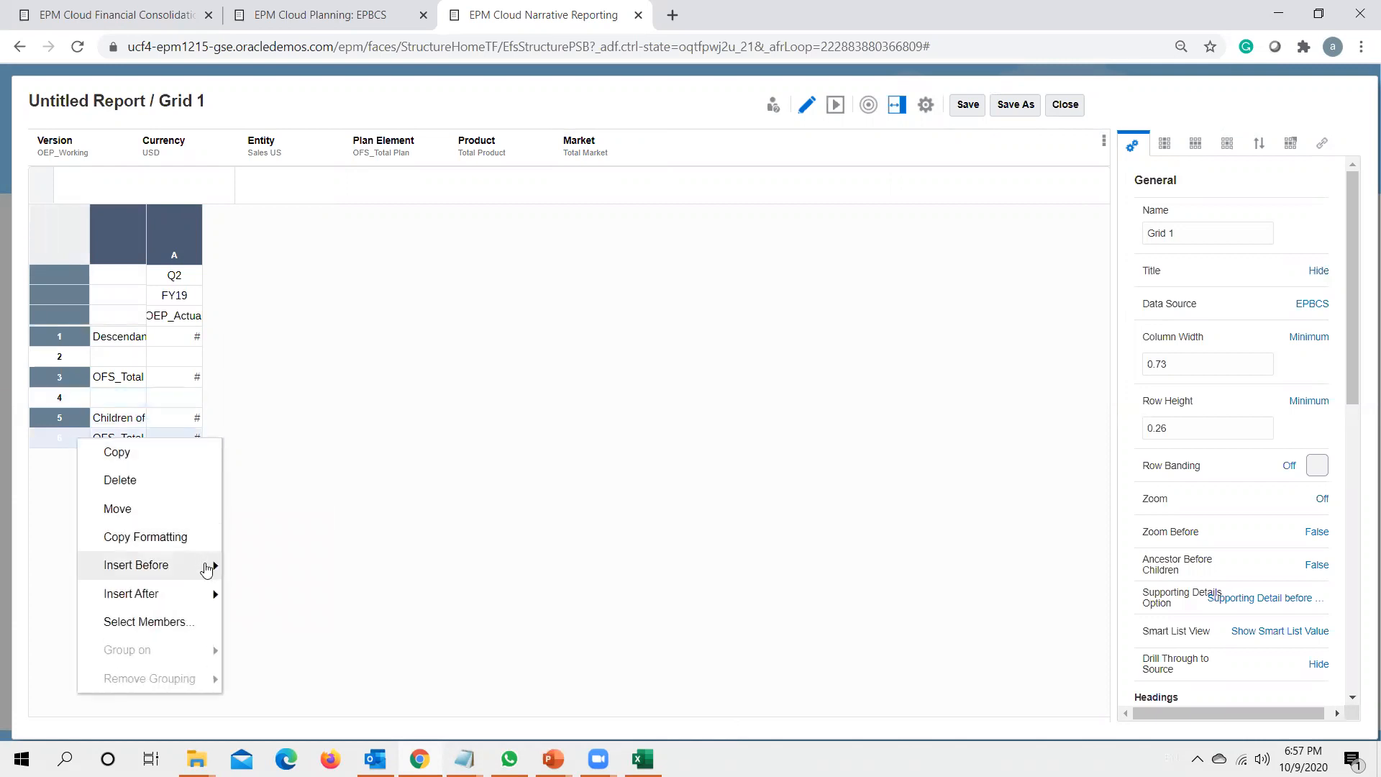
mouse_move(206, 568)
left_click(298, 652)
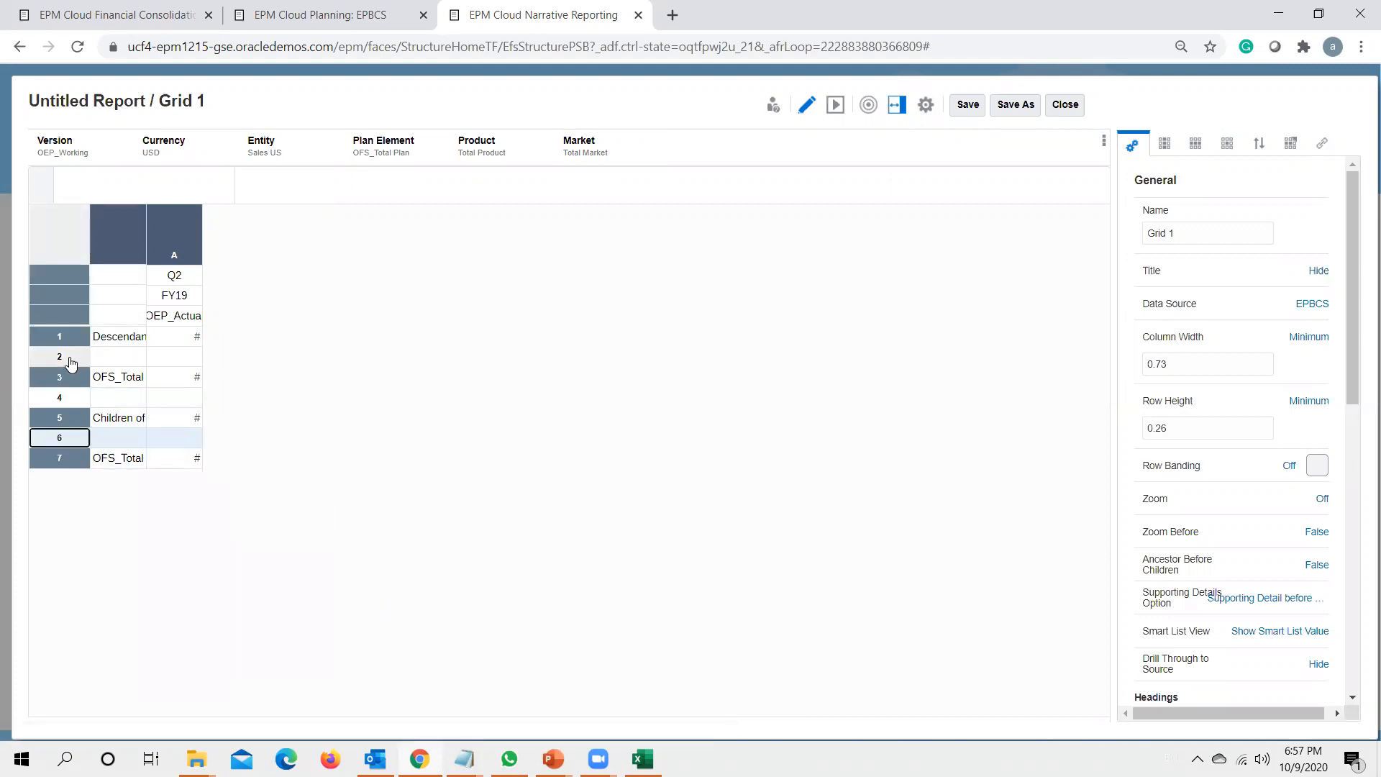
Step: Set the height of separator rows 2, 4 and 6 to 0.1 inches and preview the grid
right_click(79, 357)
left_click(143, 397)
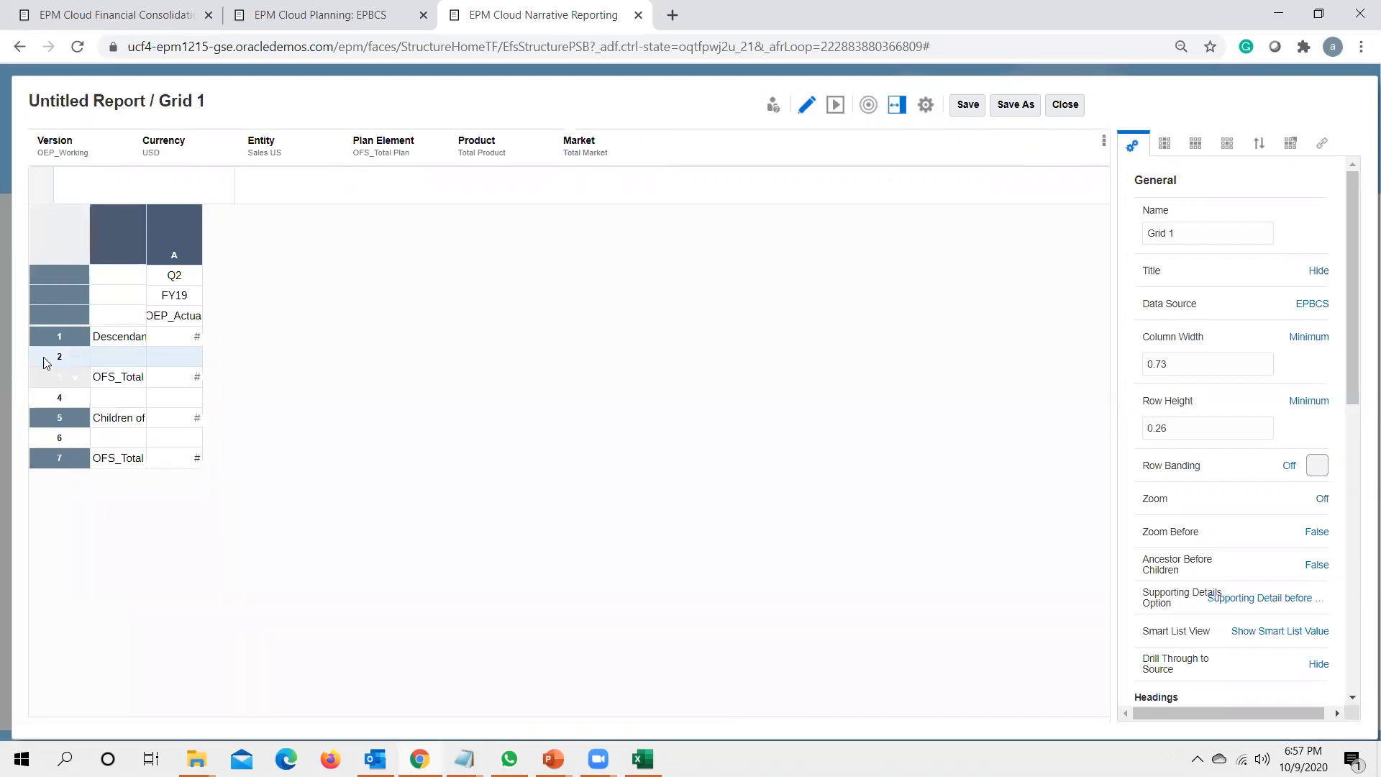
left_click(42, 400, "shift")
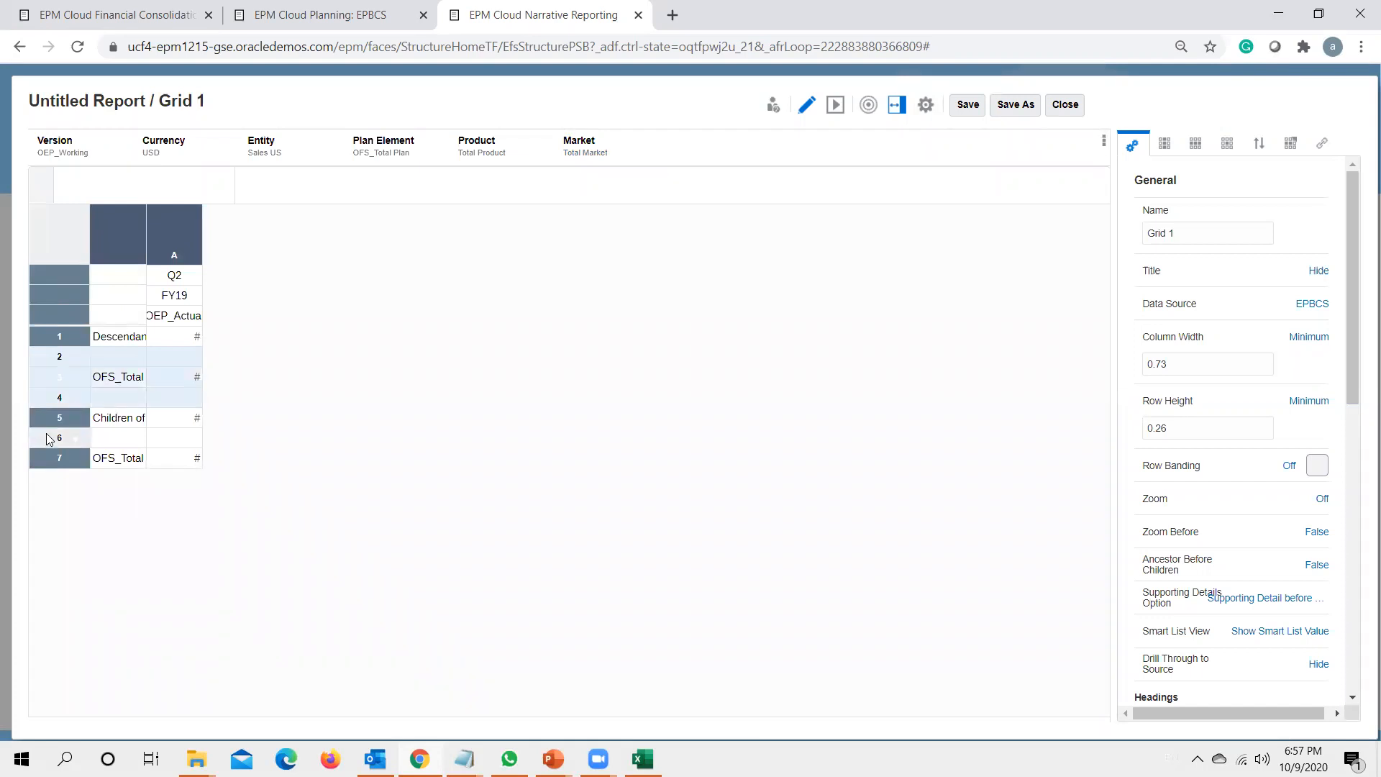
left_click(43, 358)
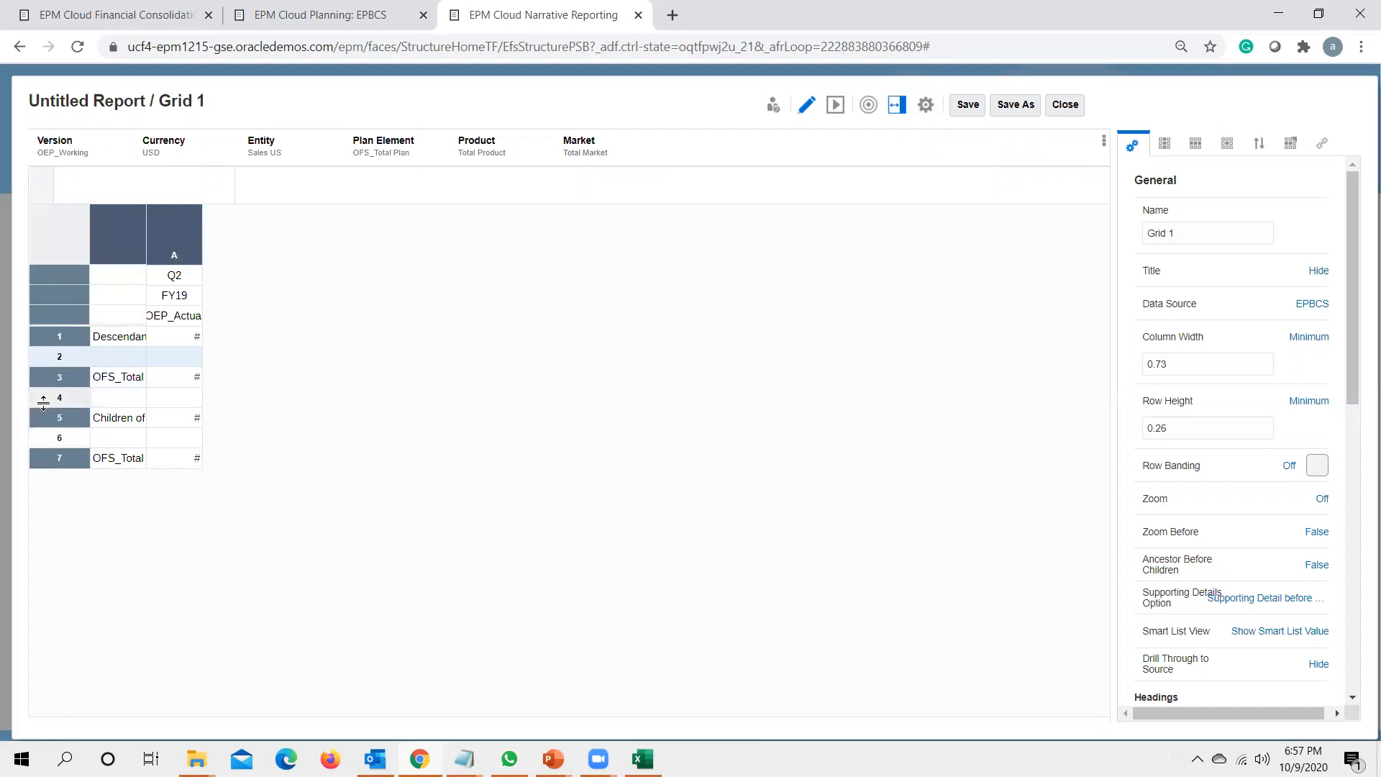
left_click(41, 400, "ctrl")
left_click(45, 441, "ctrl")
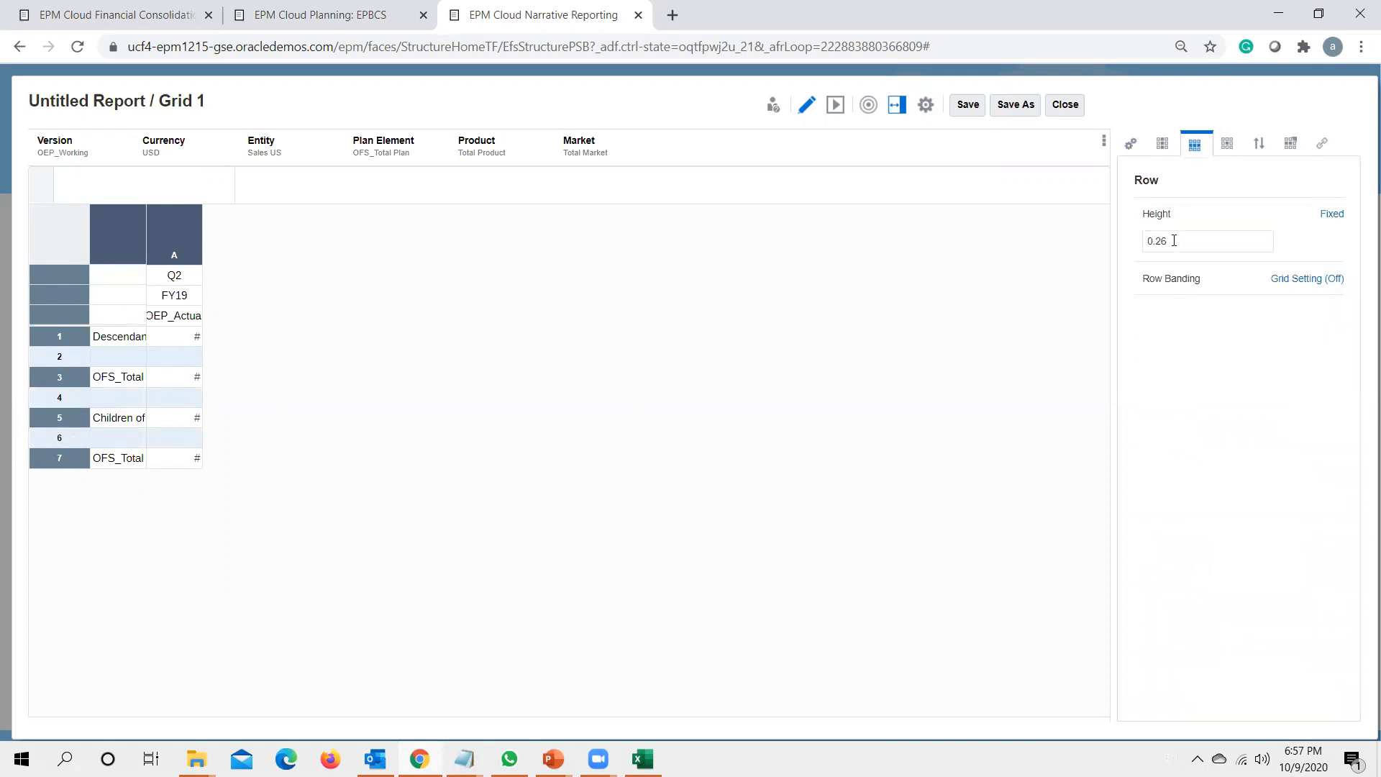
left_click_drag(1174, 241, 1110, 237)
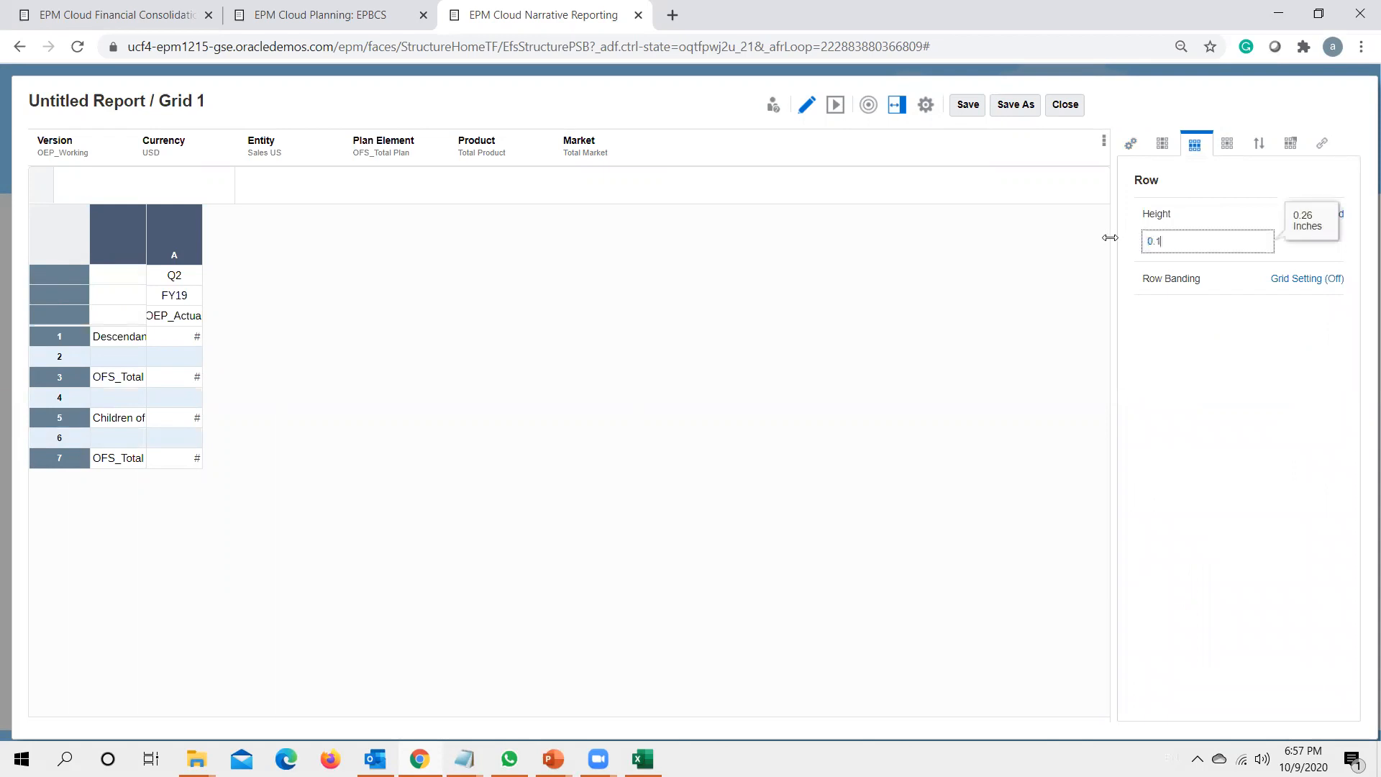
left_click(1002, 285)
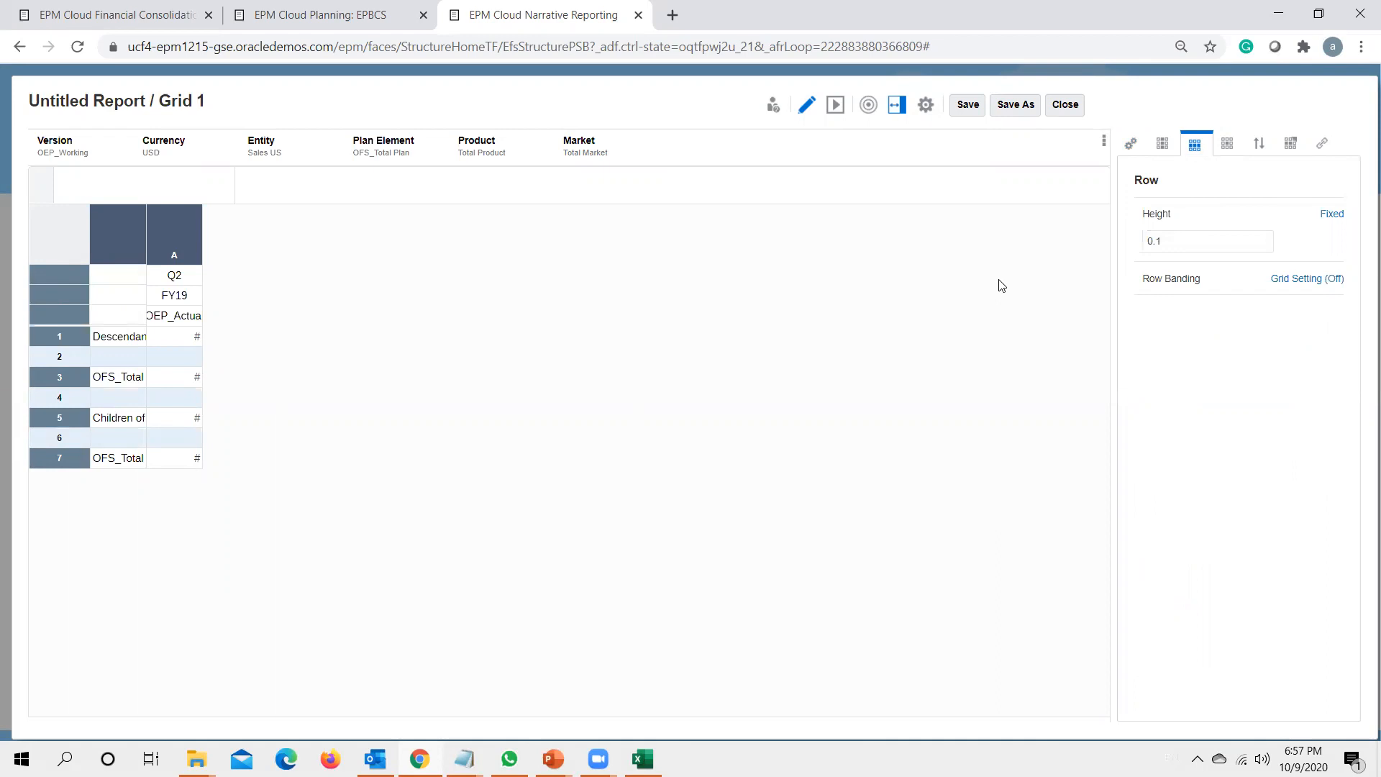
left_click(834, 106)
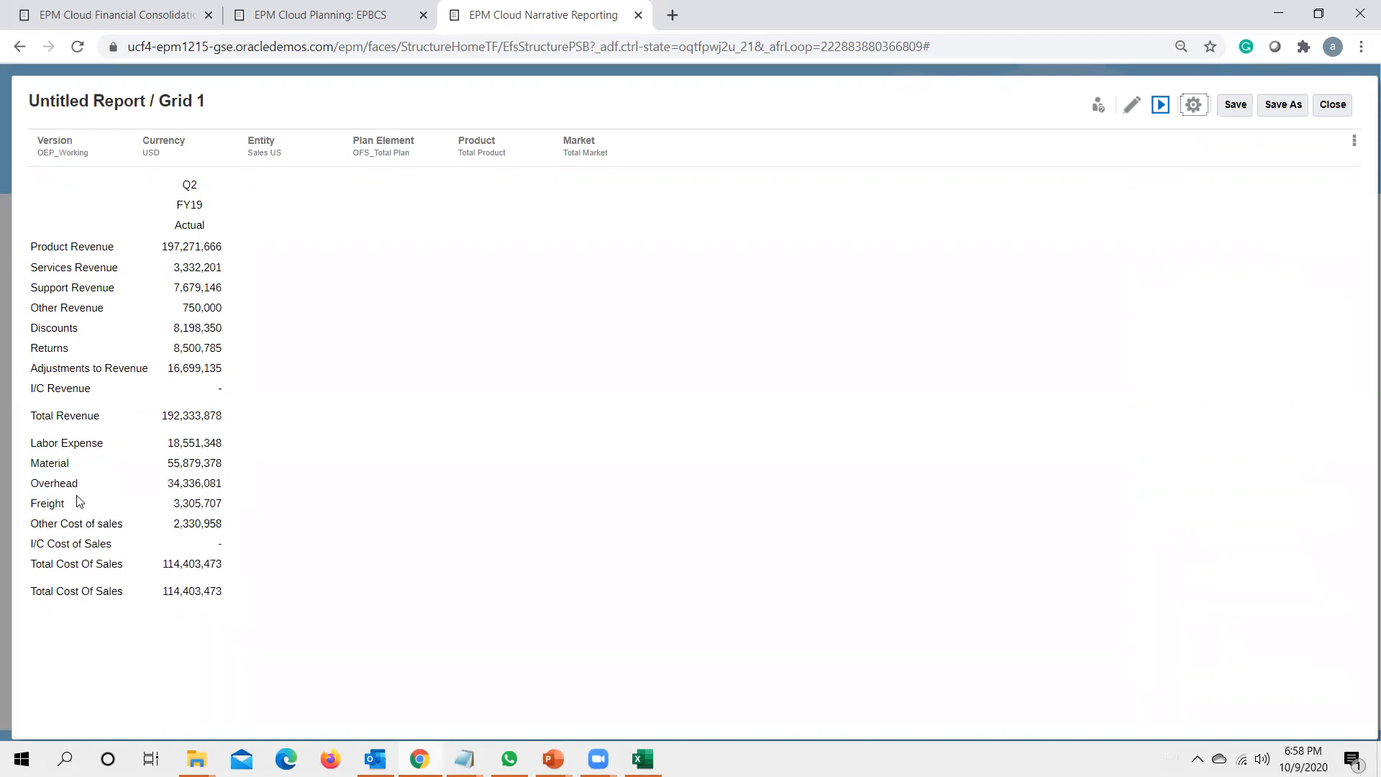
Step: Make the Children of OFS_Total Cost Of Sales selection in row 5 non-inclusive and preview the grid
left_click(1131, 105)
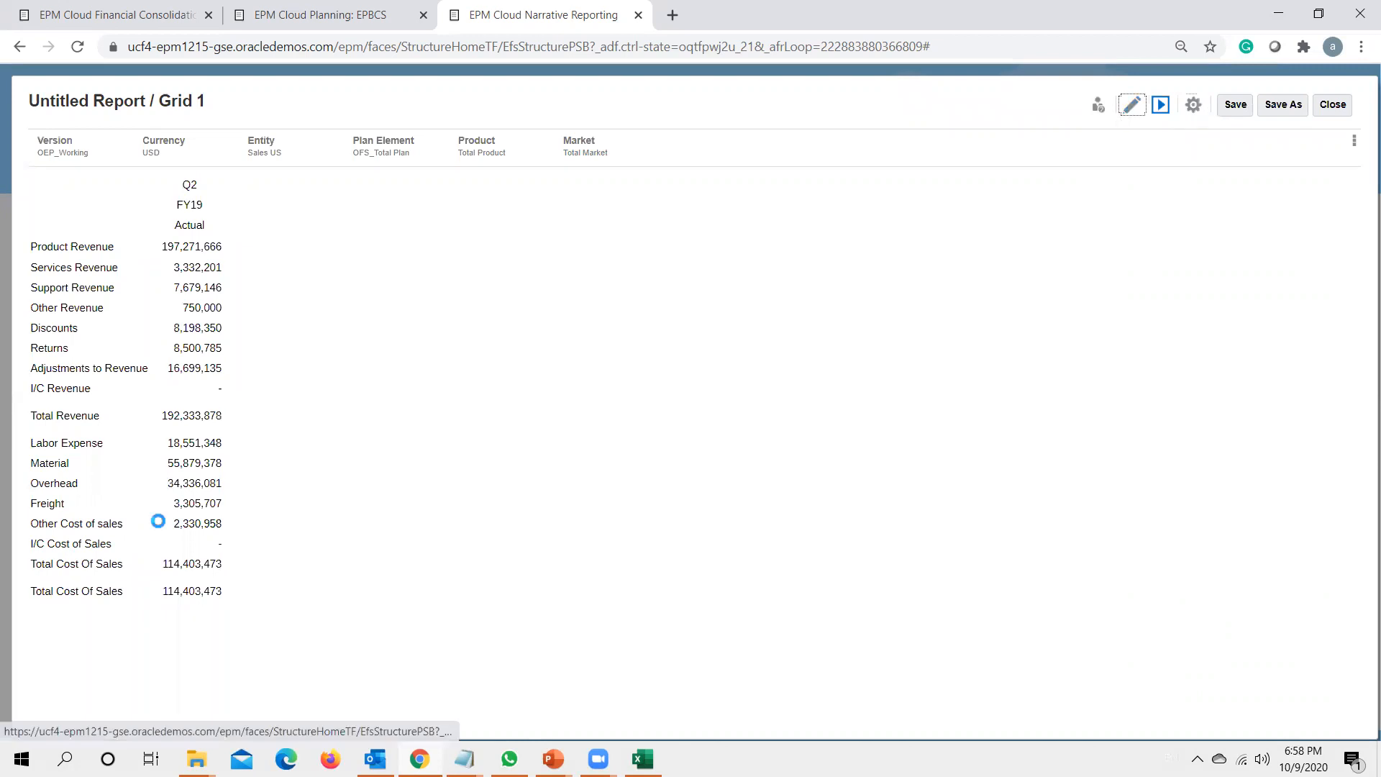
left_click(108, 408)
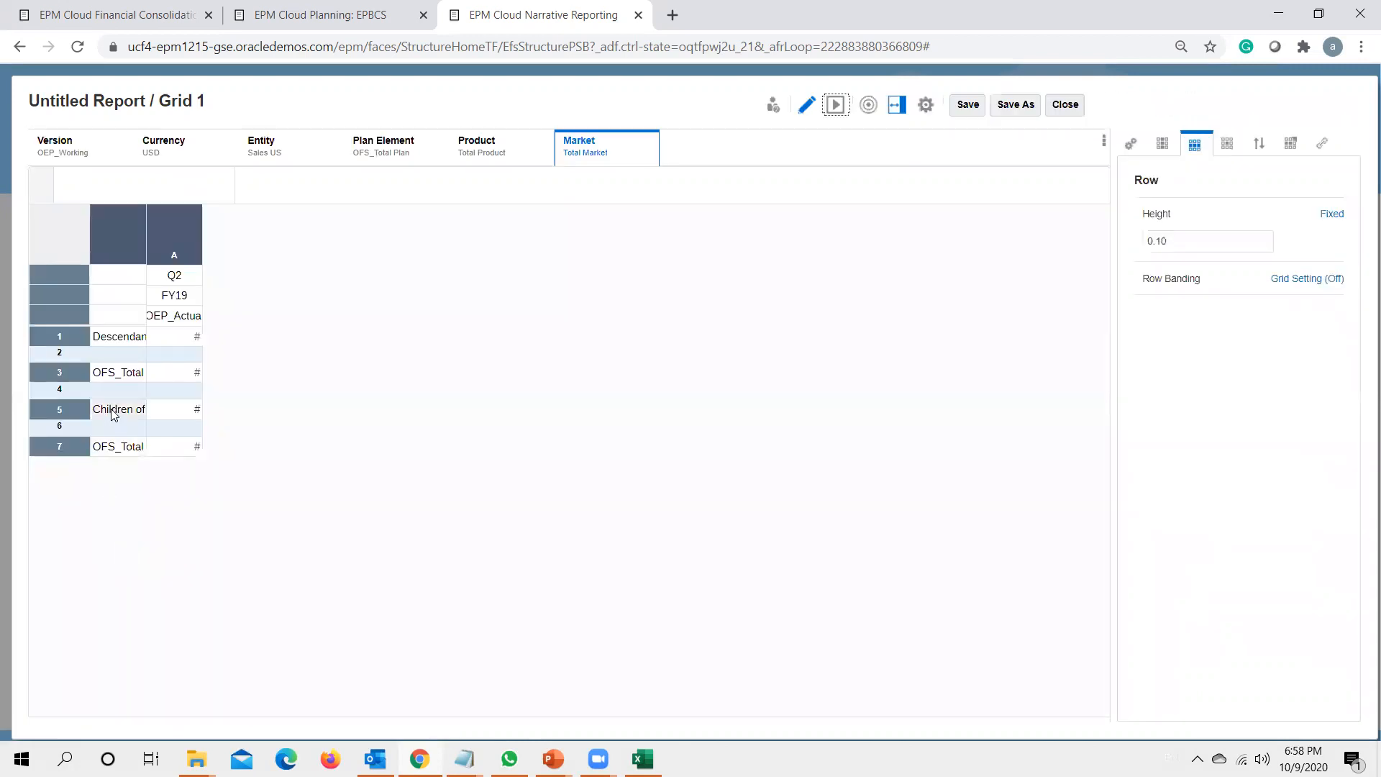
left_click(1093, 185)
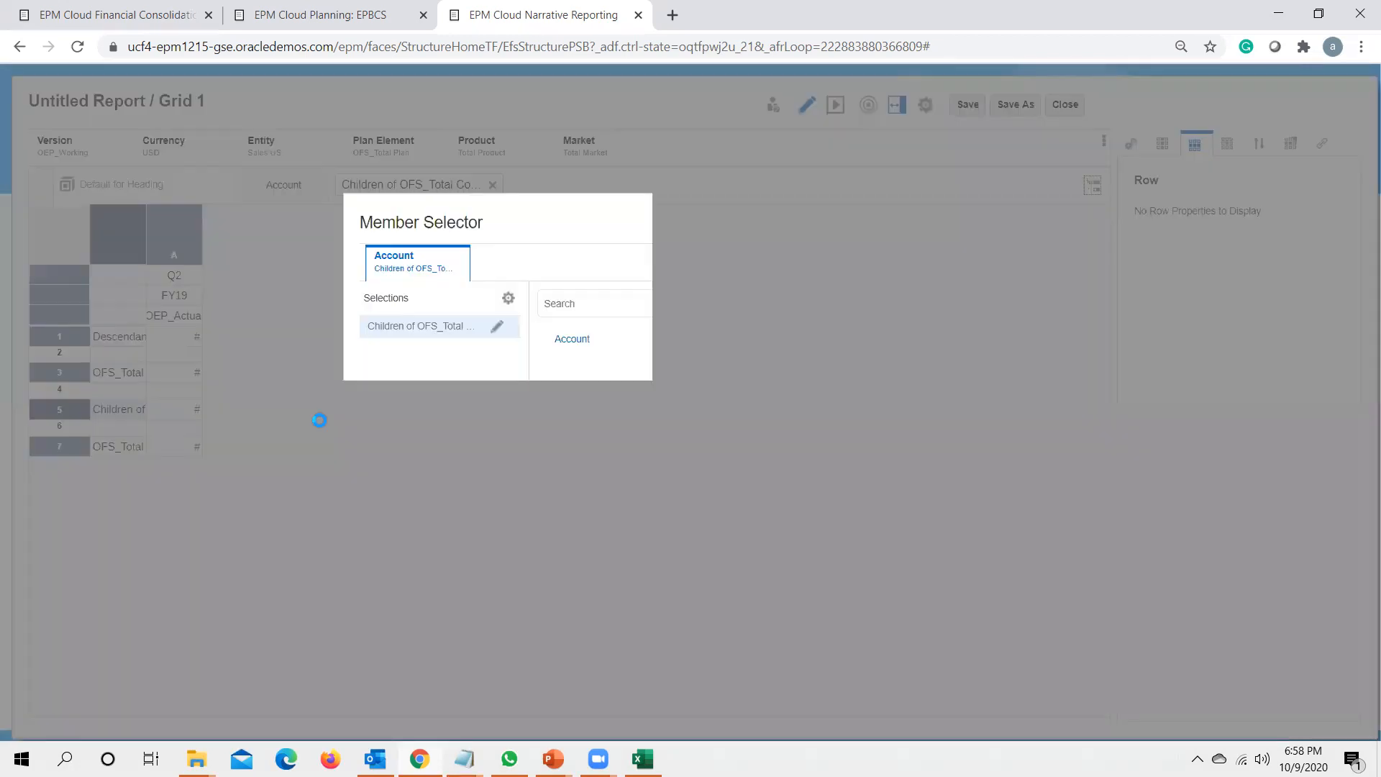
left_click(496, 326)
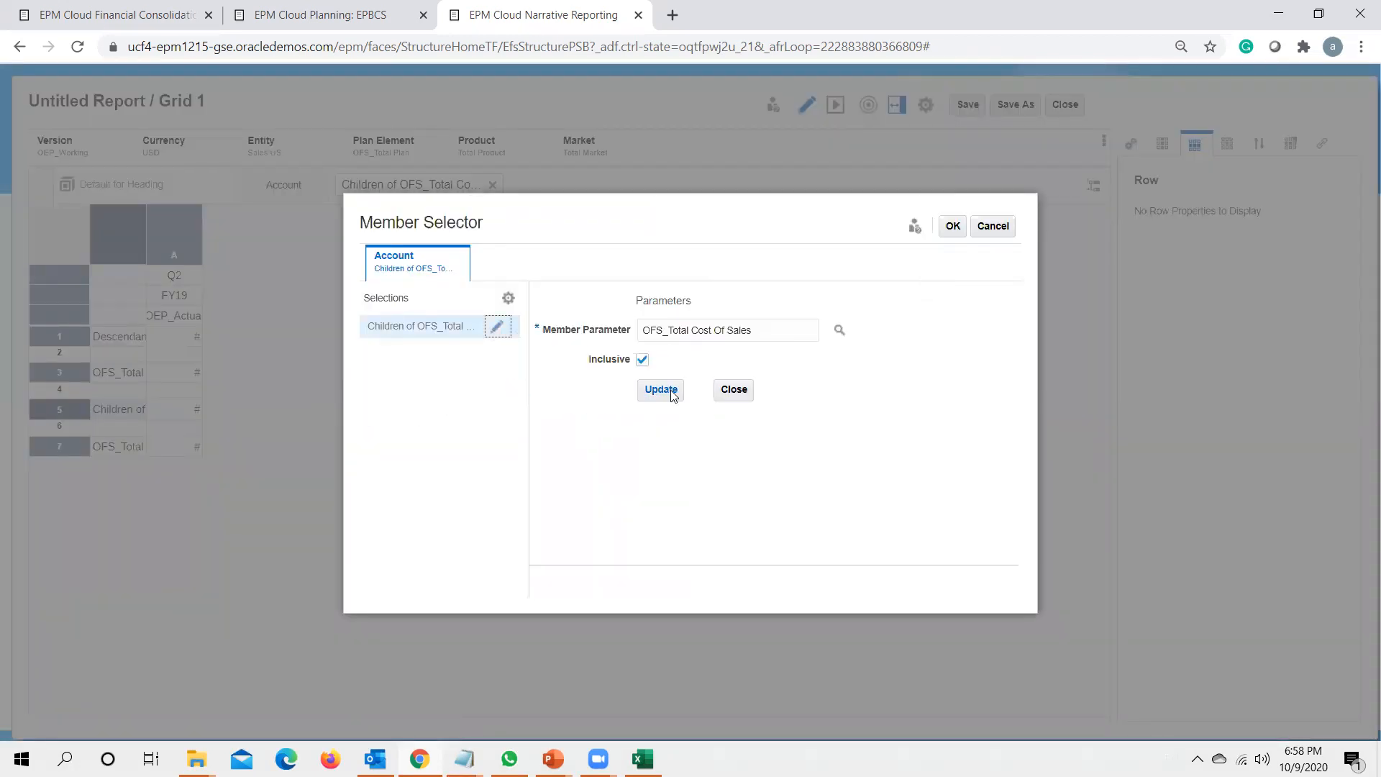
left_click(660, 390)
left_click(953, 226)
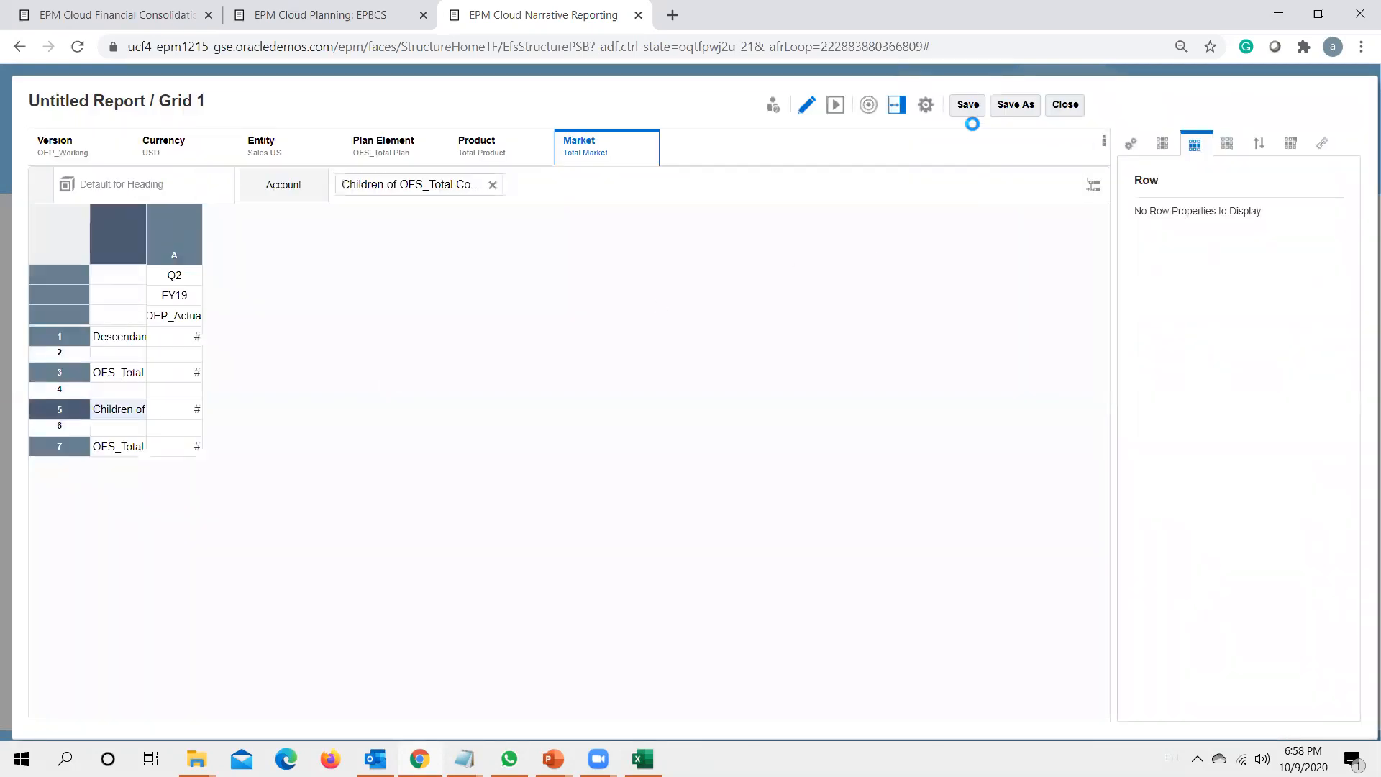
left_click(836, 106)
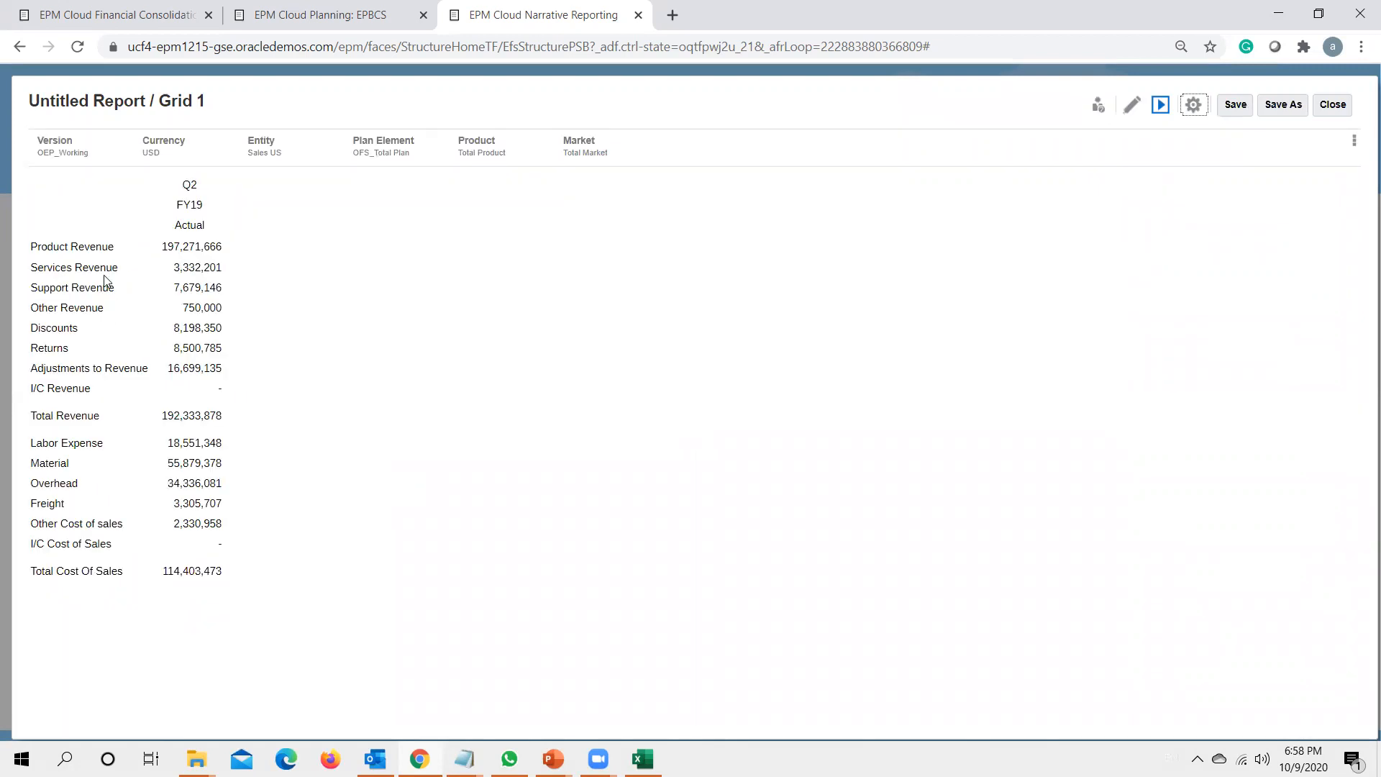
Step: Return to editing the grid and make the headings of total rows 3 and 7 bold
left_click(1132, 105)
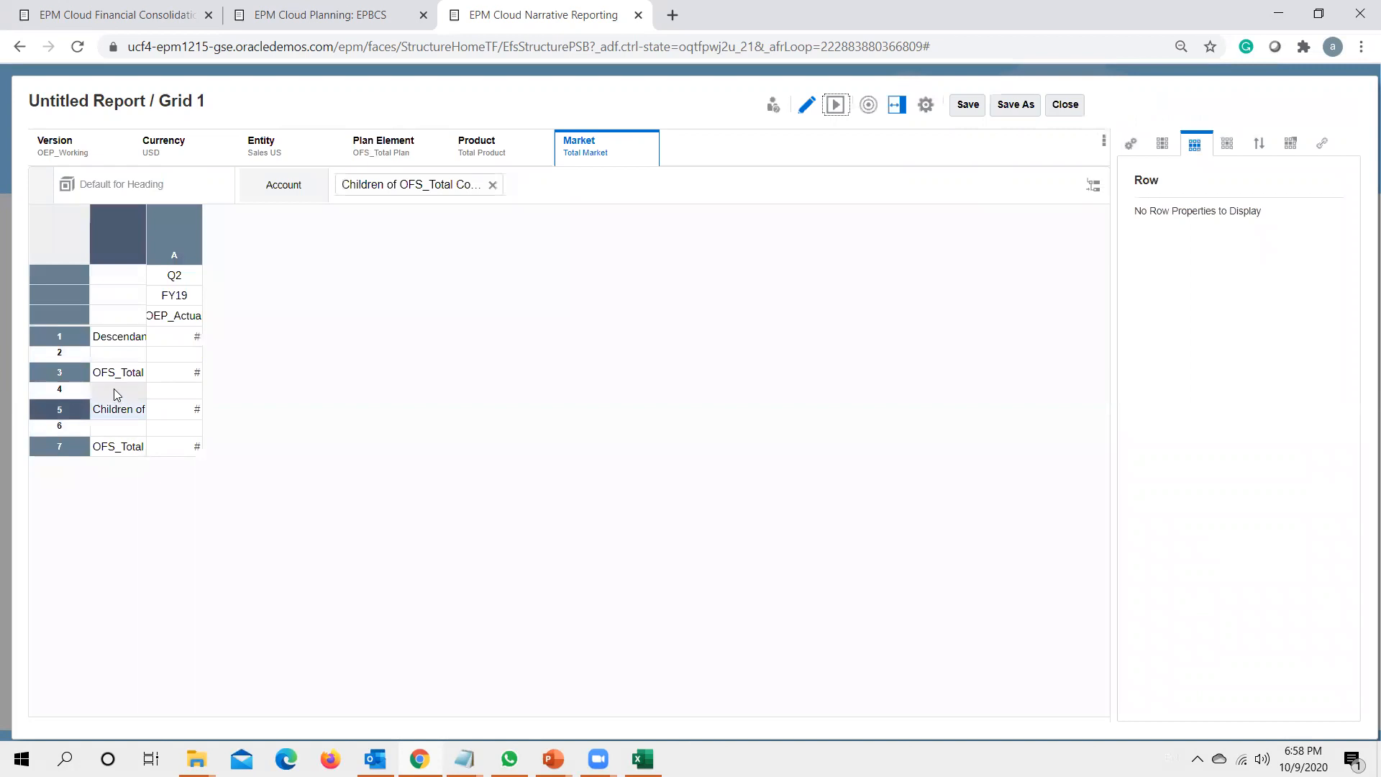
left_click(113, 373)
left_click(123, 448, "ctrl")
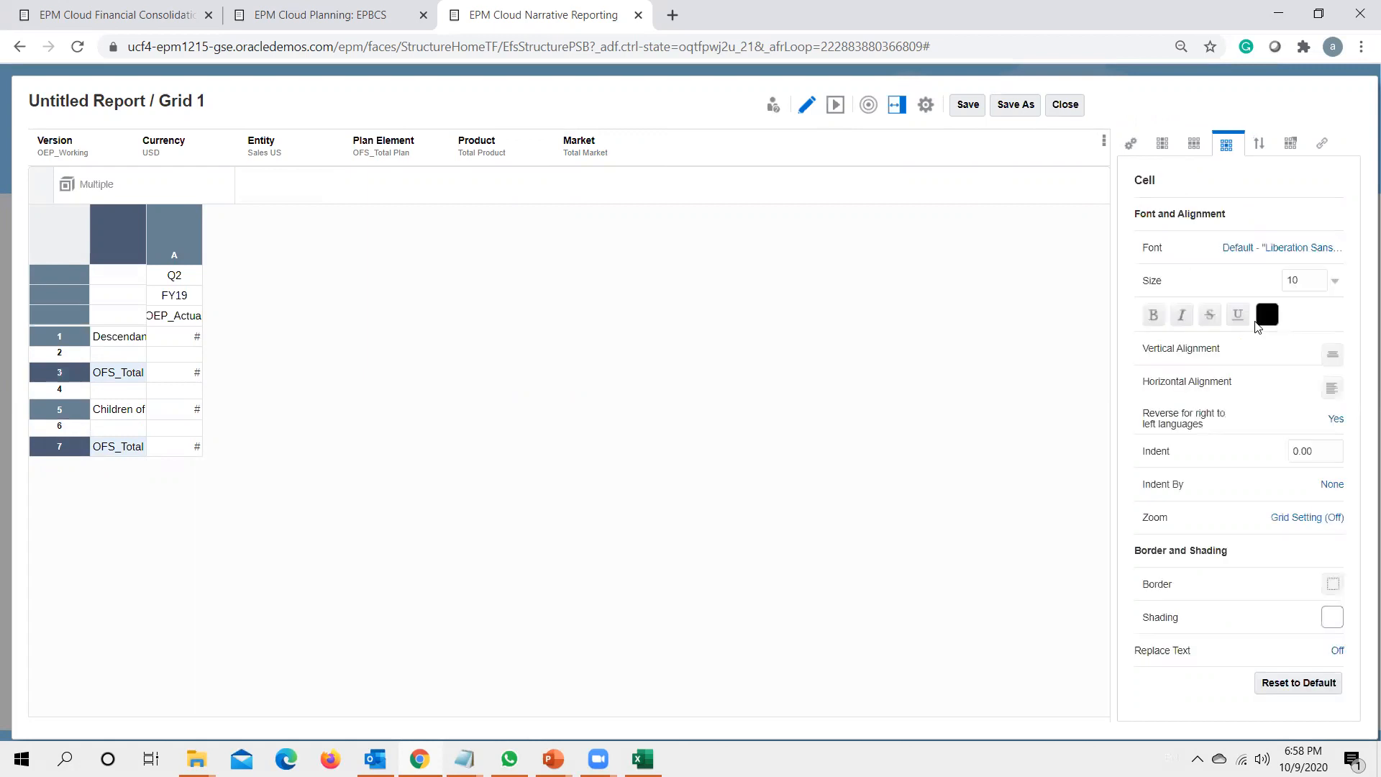
left_click(1153, 316)
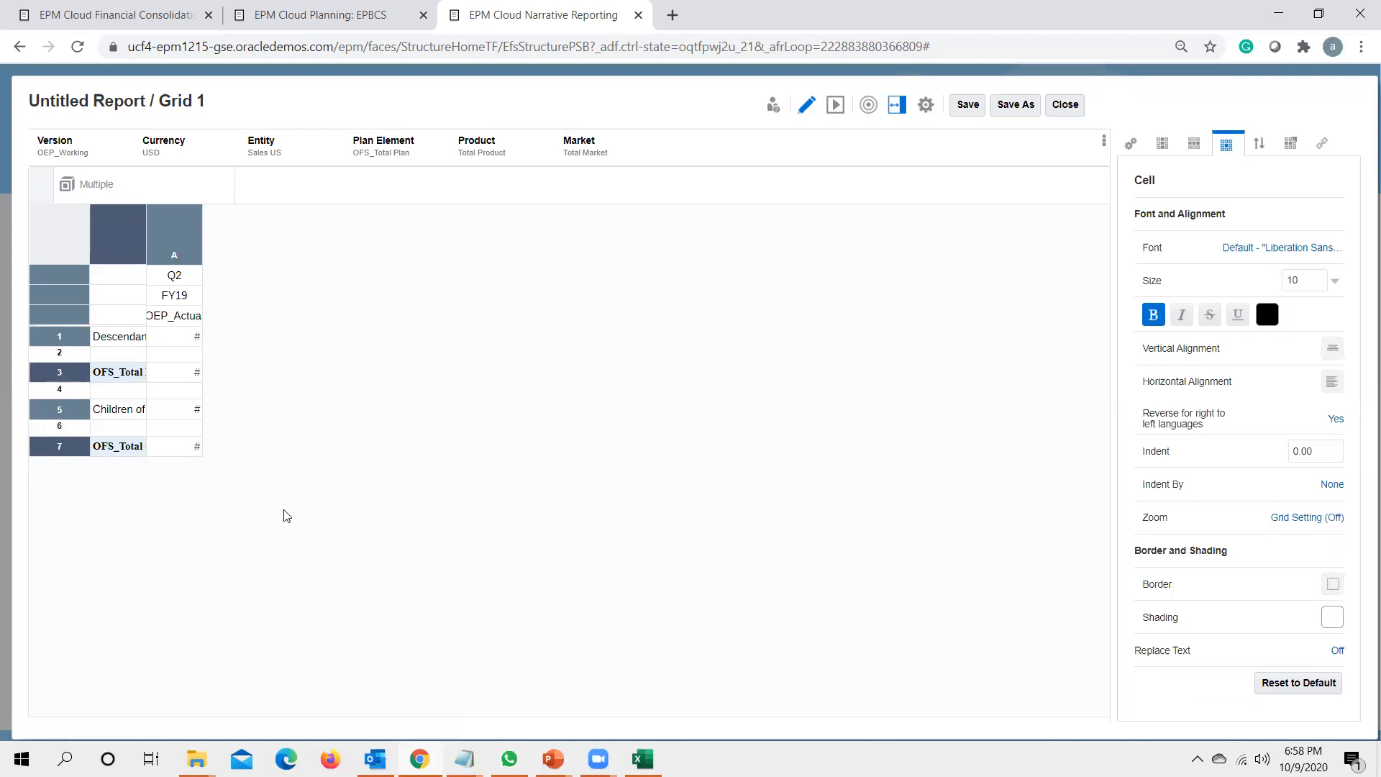
right_click(73, 444)
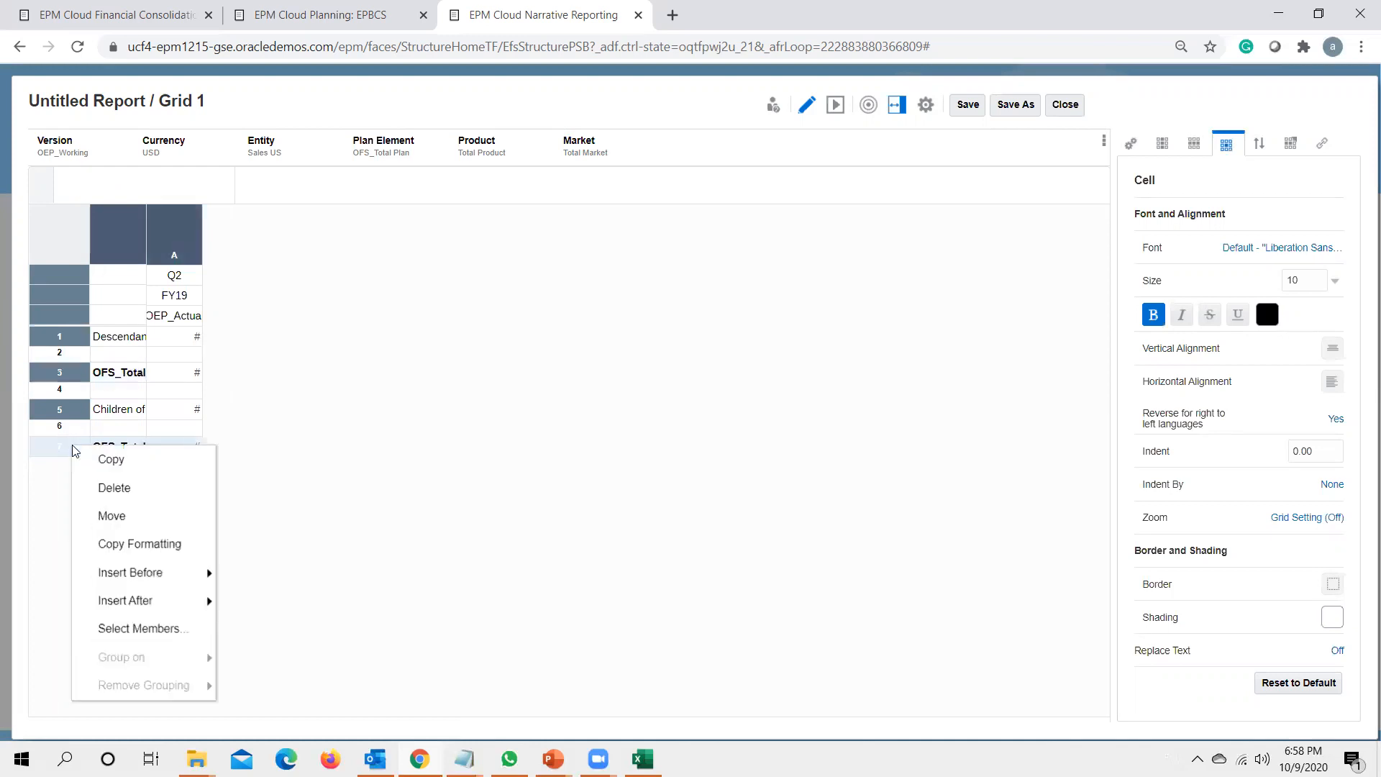
mouse_move(180, 584)
left_click(264, 653)
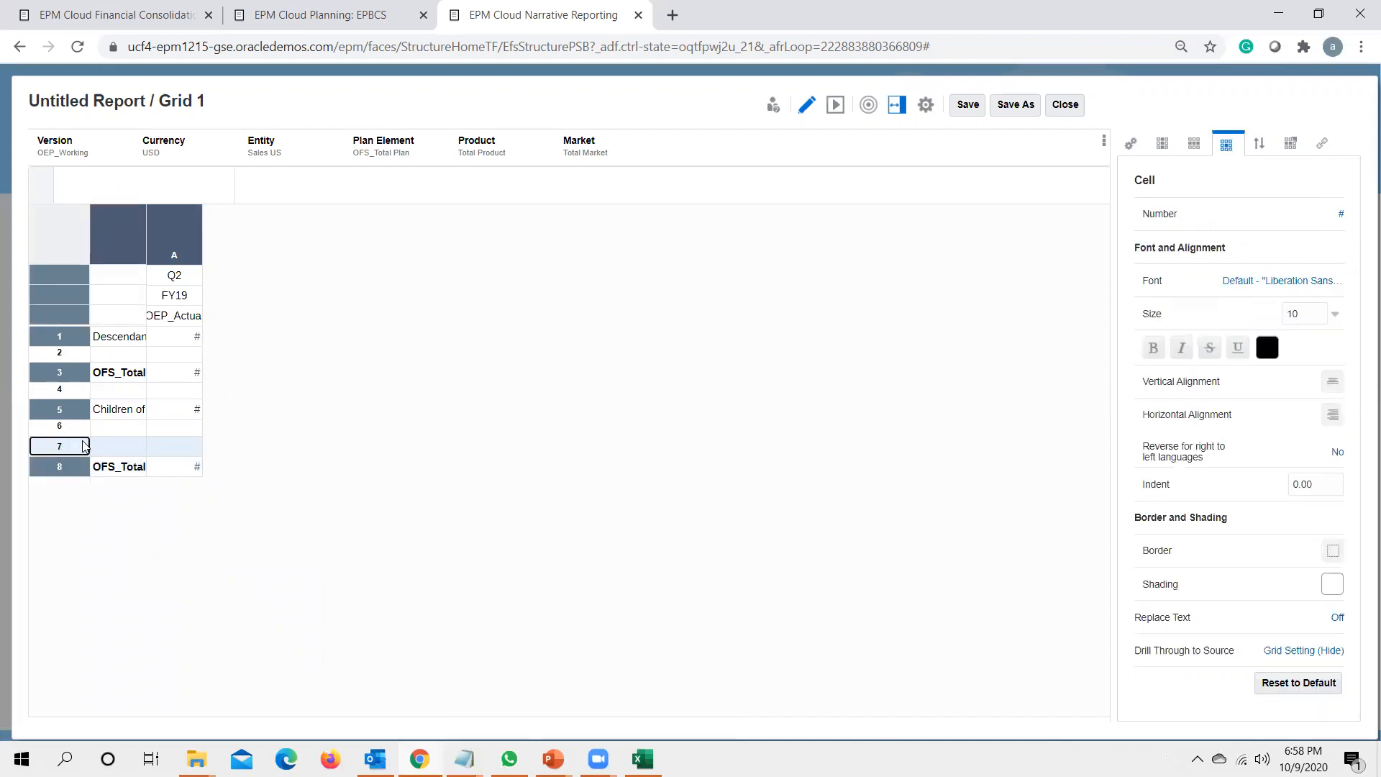
right_click(78, 447)
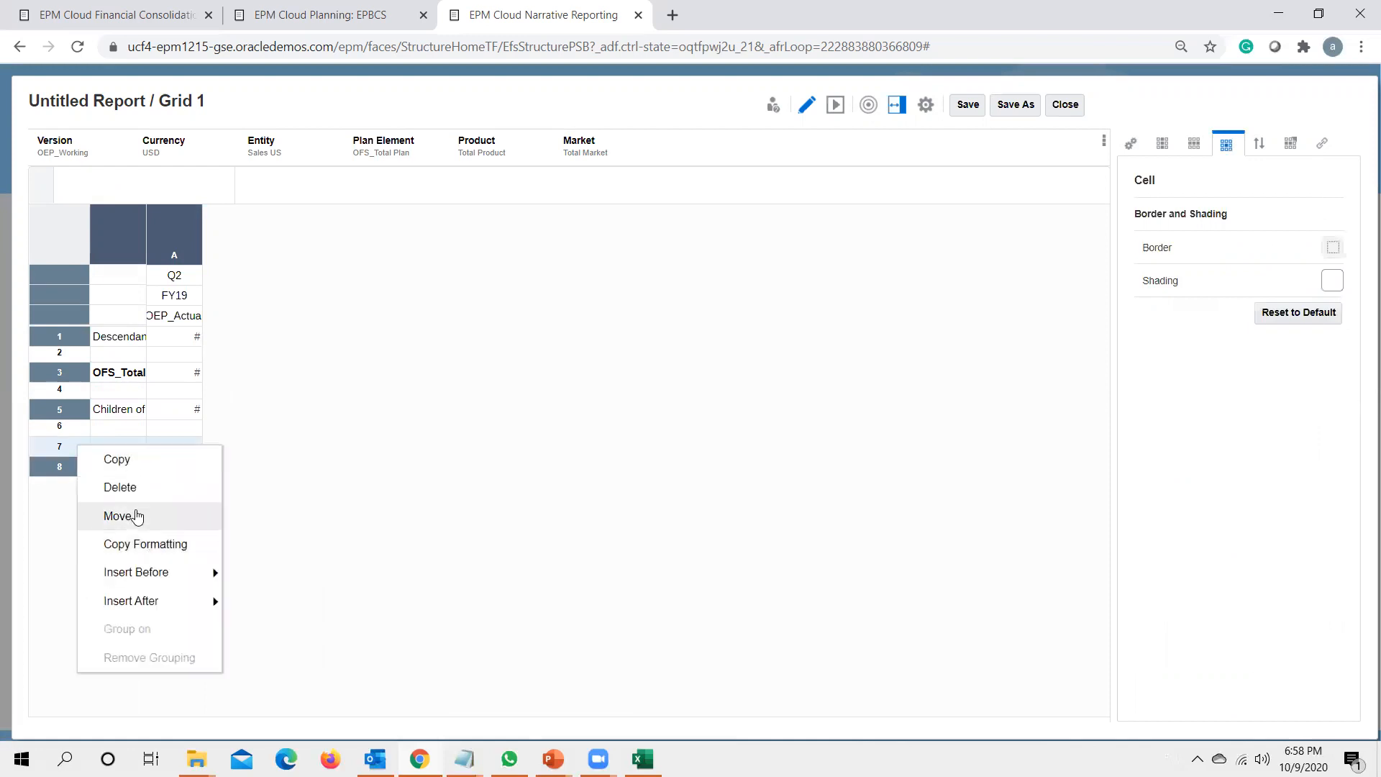
left_click(78, 480)
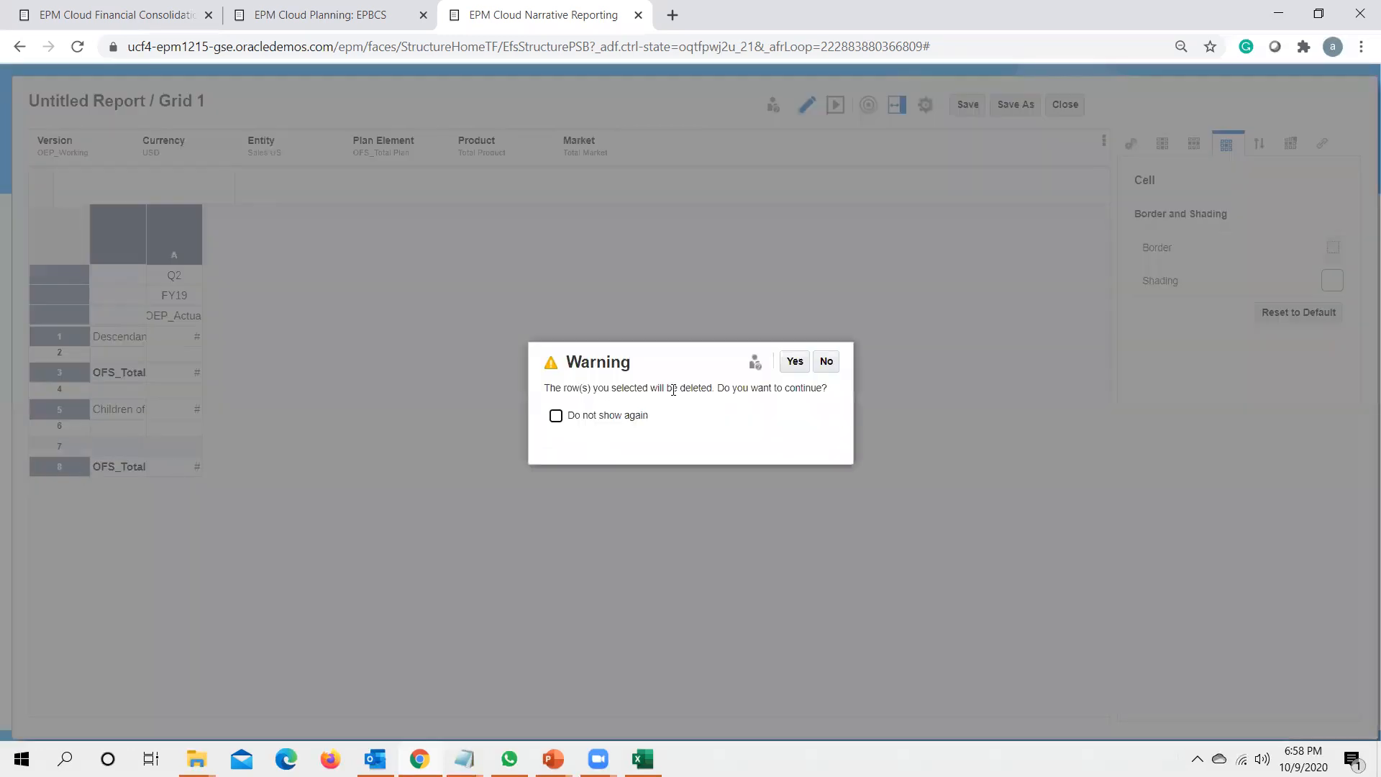
left_click(796, 364)
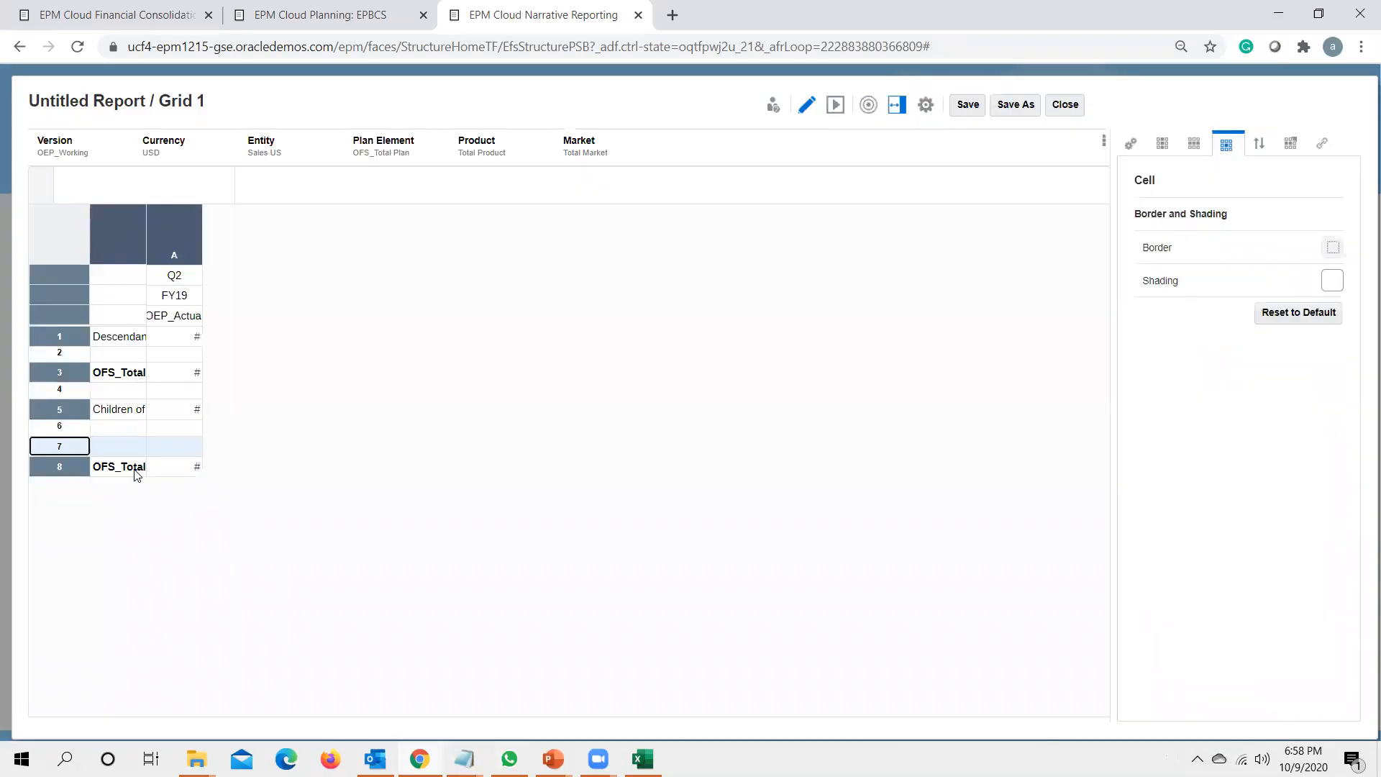
Step: Insert a separator row after total row 7 and a data row after that new separator
right_click(77, 450)
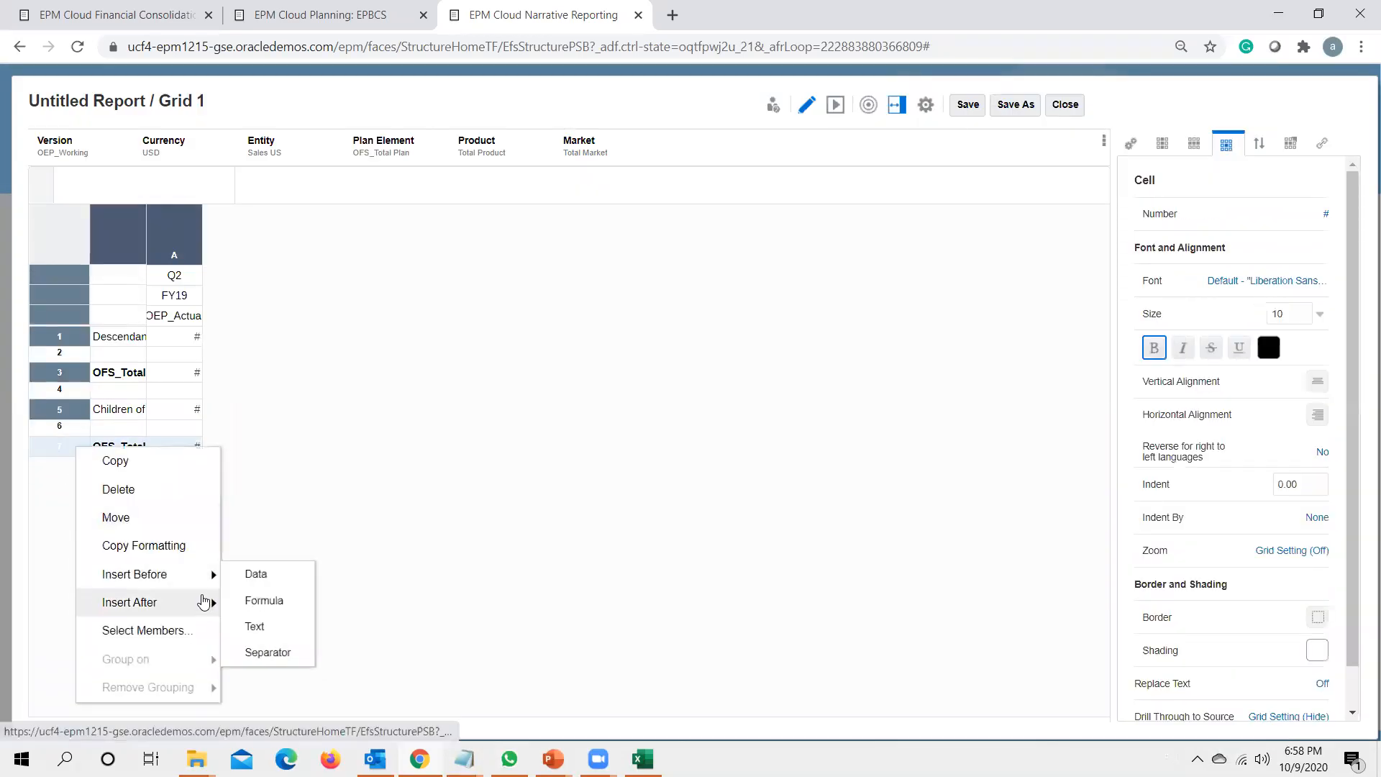
left_click(266, 684)
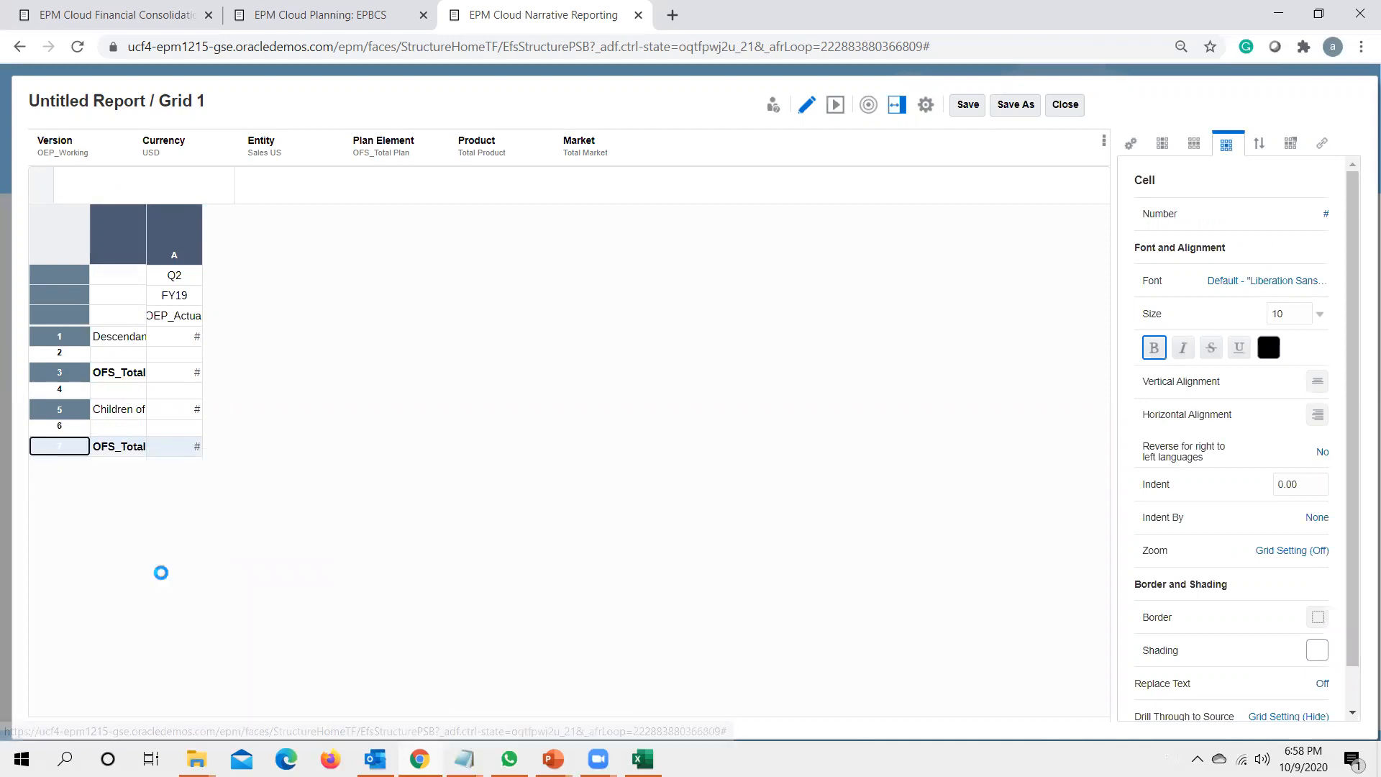
right_click(77, 470)
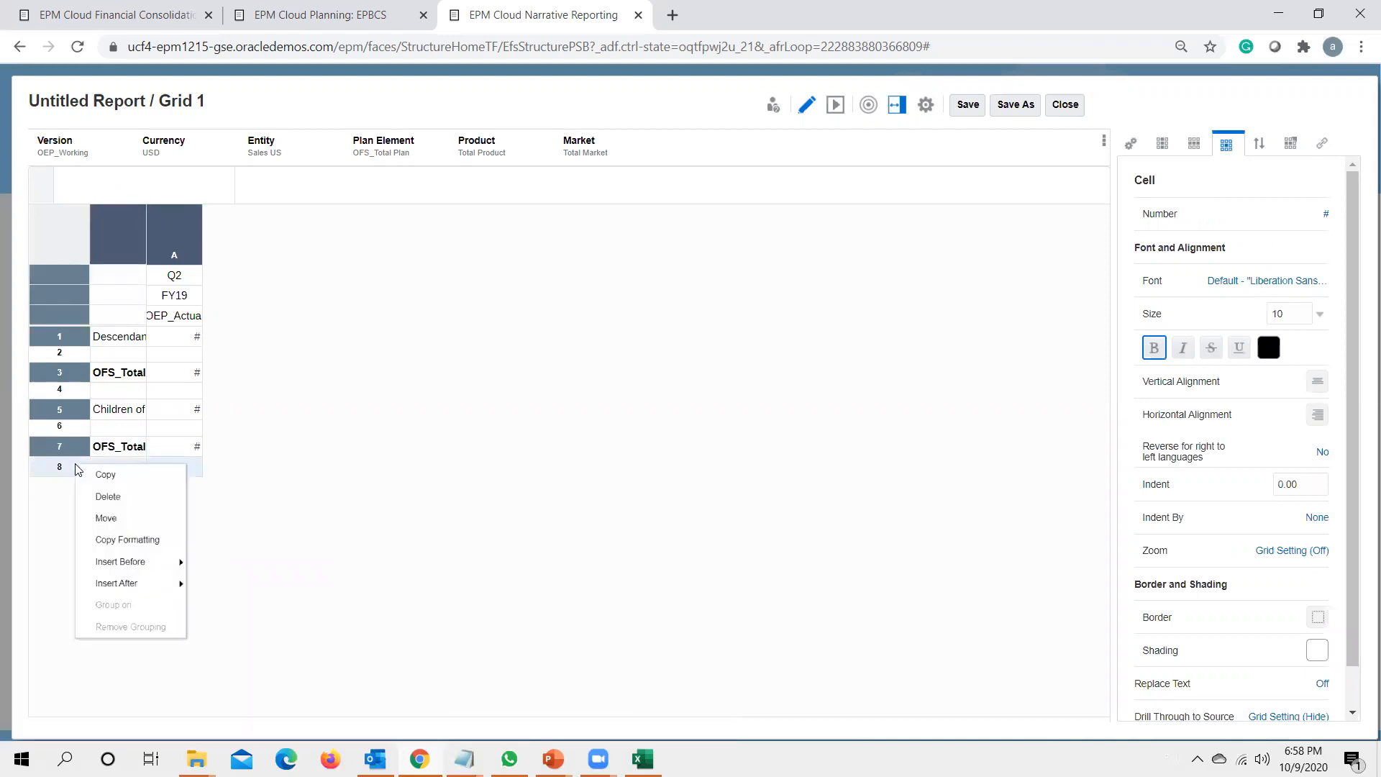
mouse_move(191, 623)
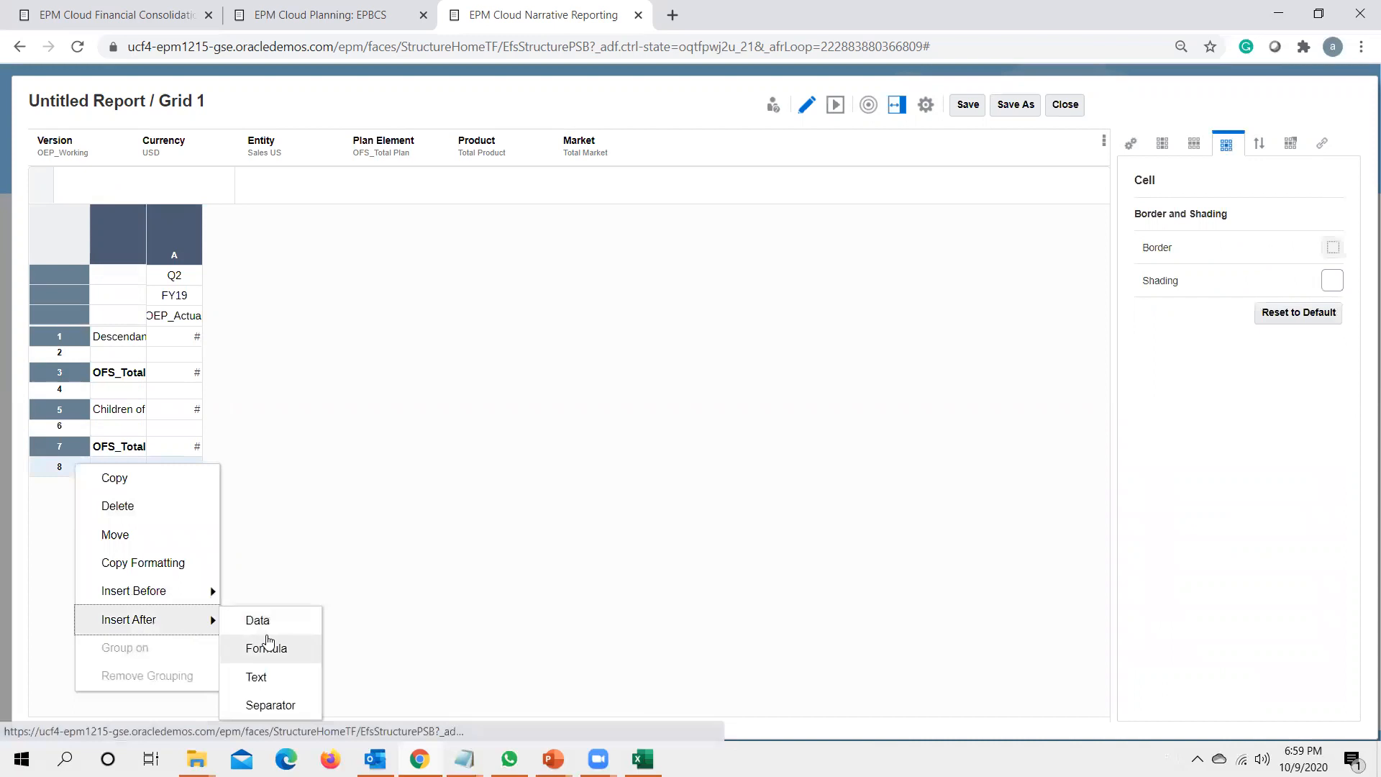
left_click(260, 620)
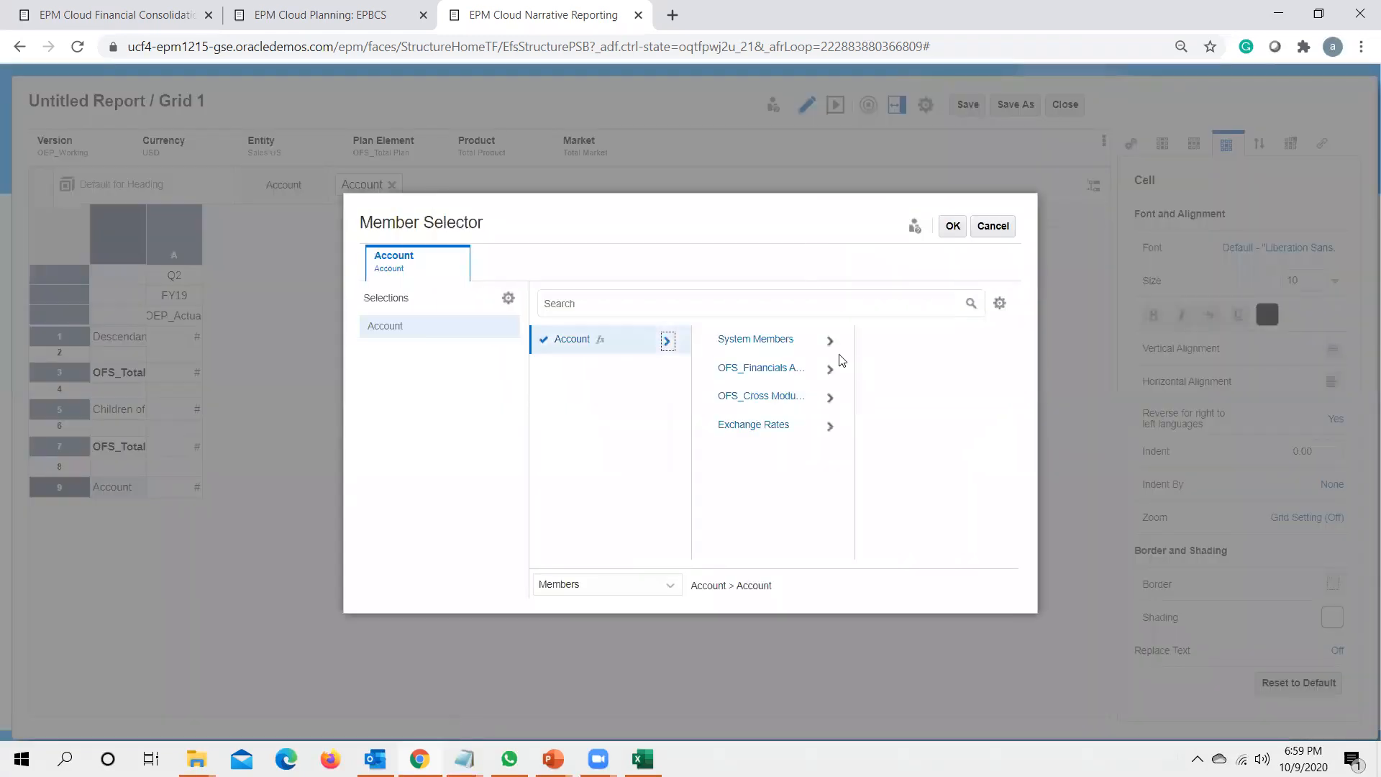
Step: Assign Children of OFS_Total Expenses and OFS_Total Expenses to the row 9 heading and remove its default Account member
left_click(832, 369)
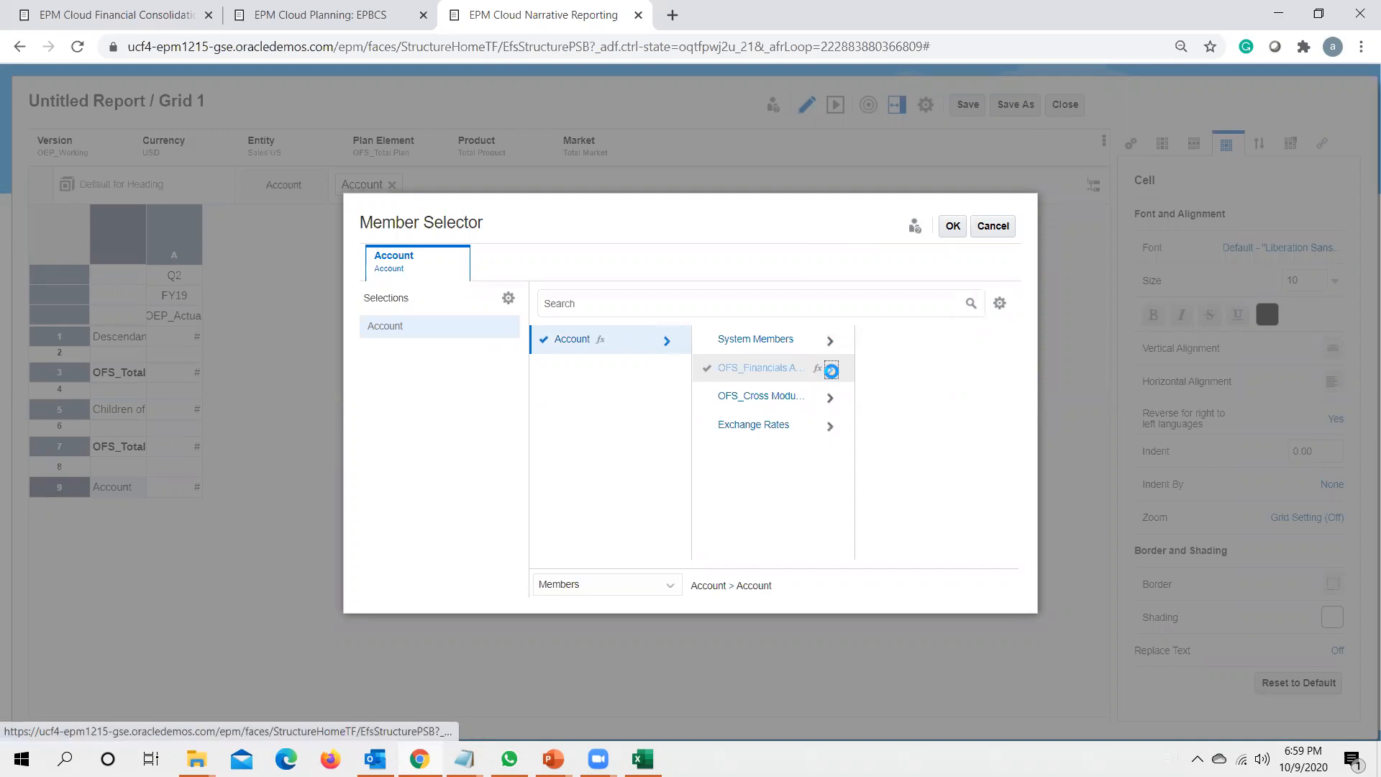
left_click(990, 362)
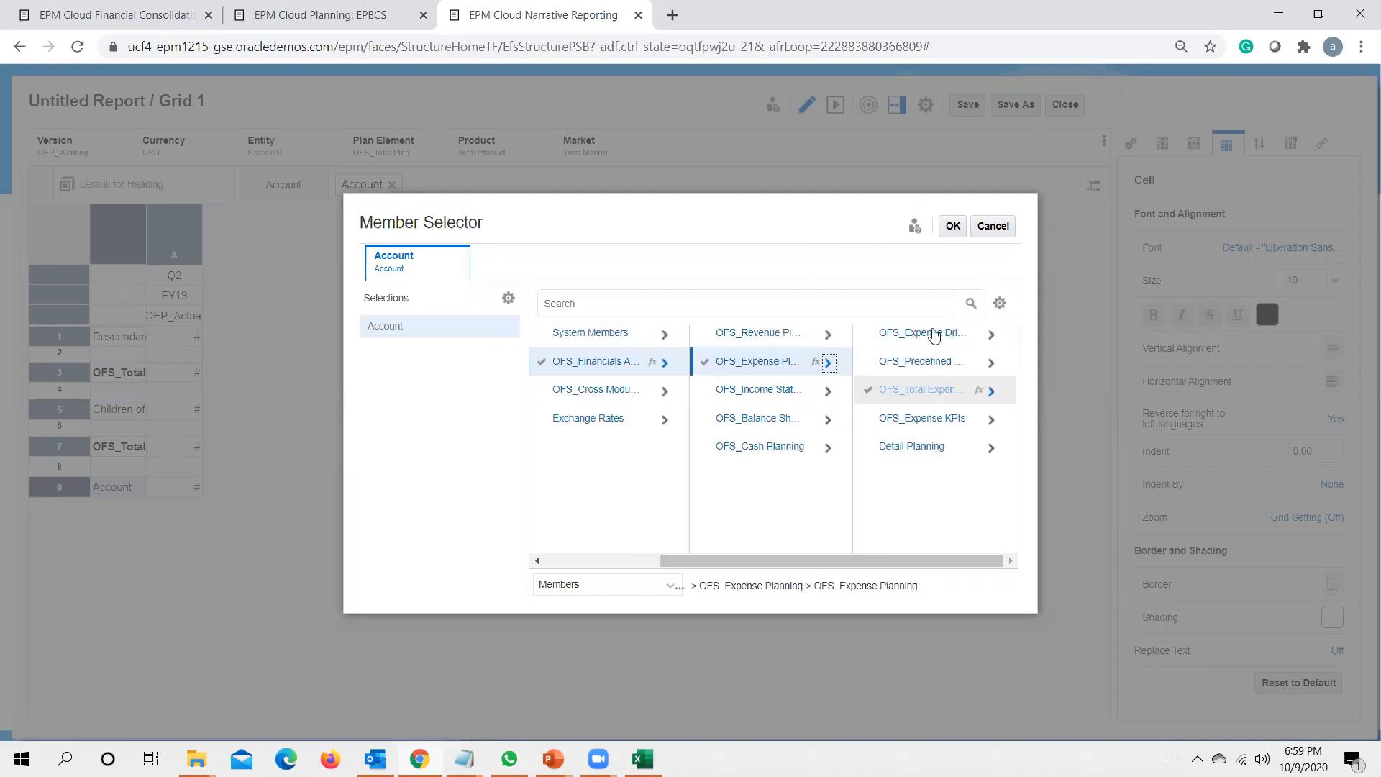
left_click(903, 392)
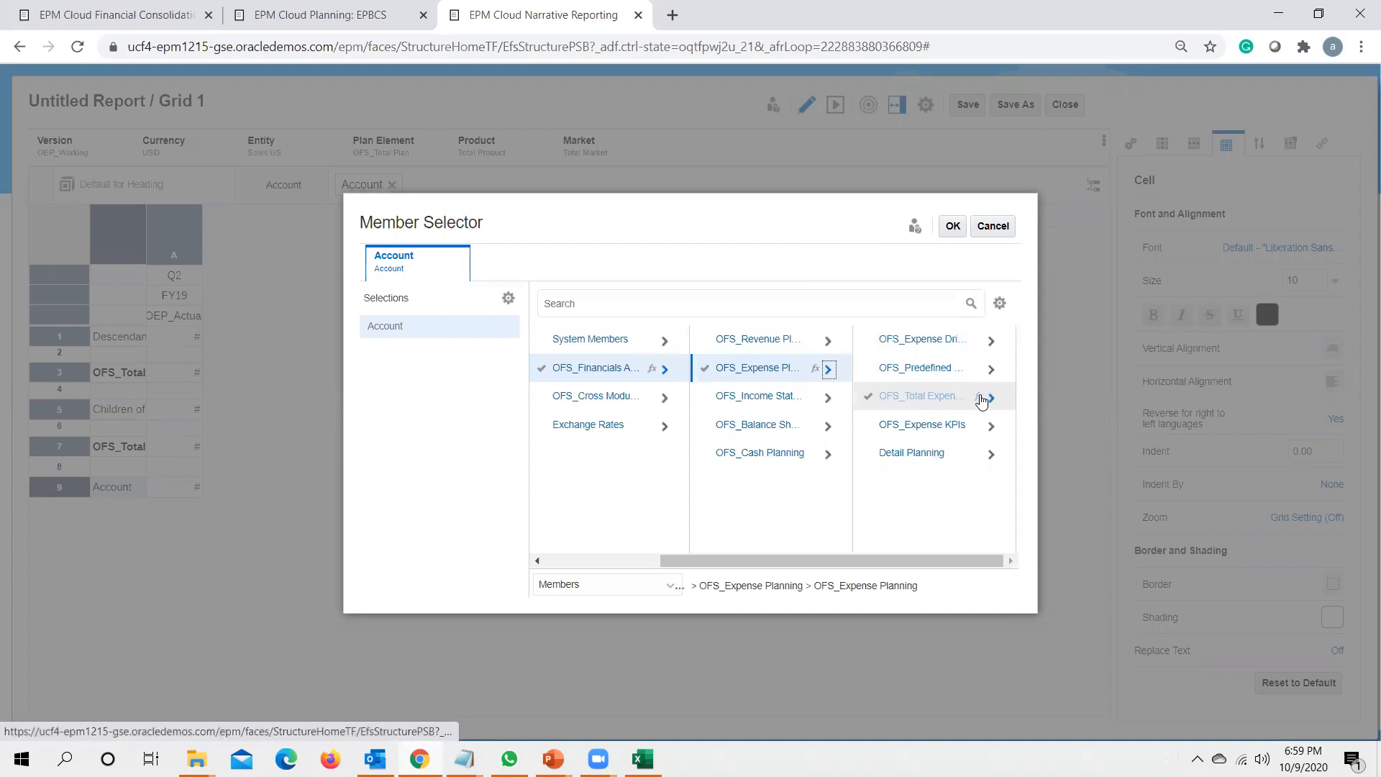
left_click(980, 397)
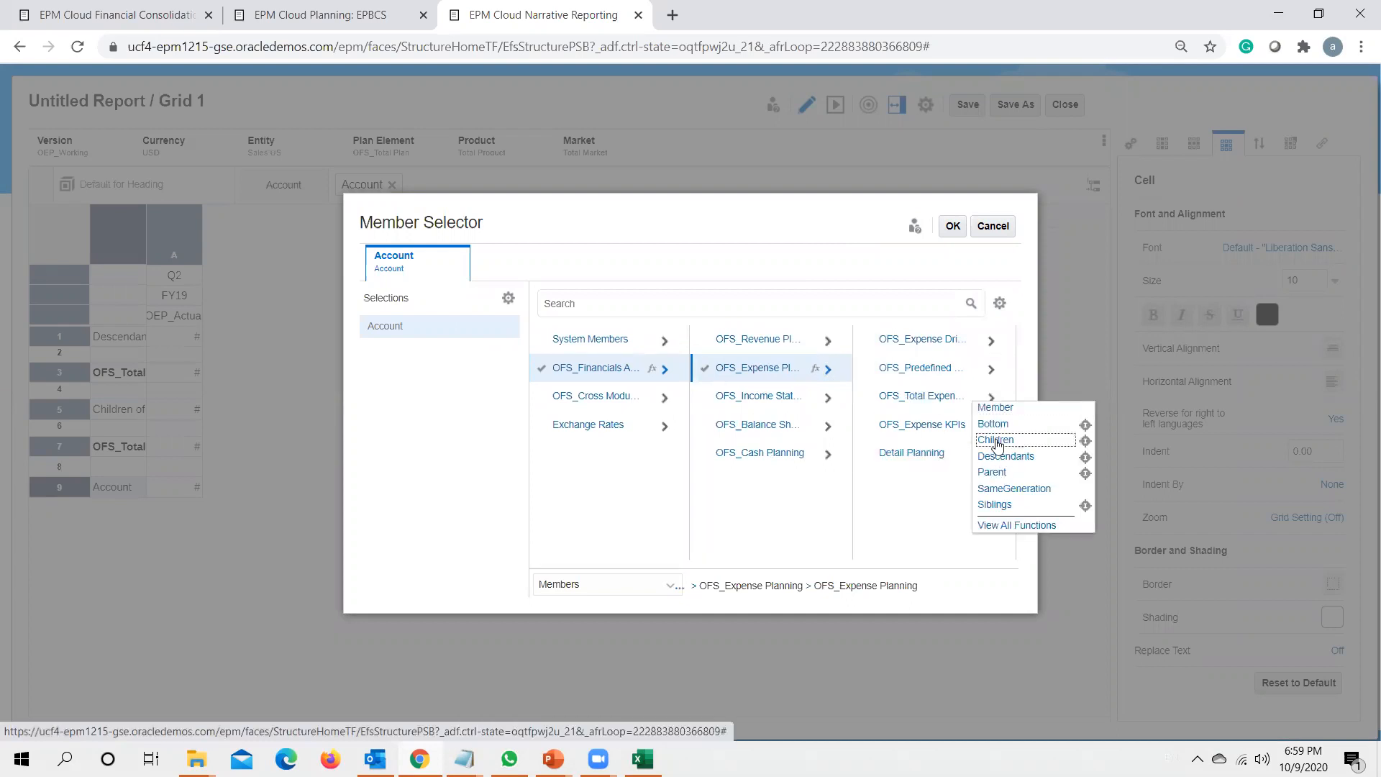
left_click(997, 442)
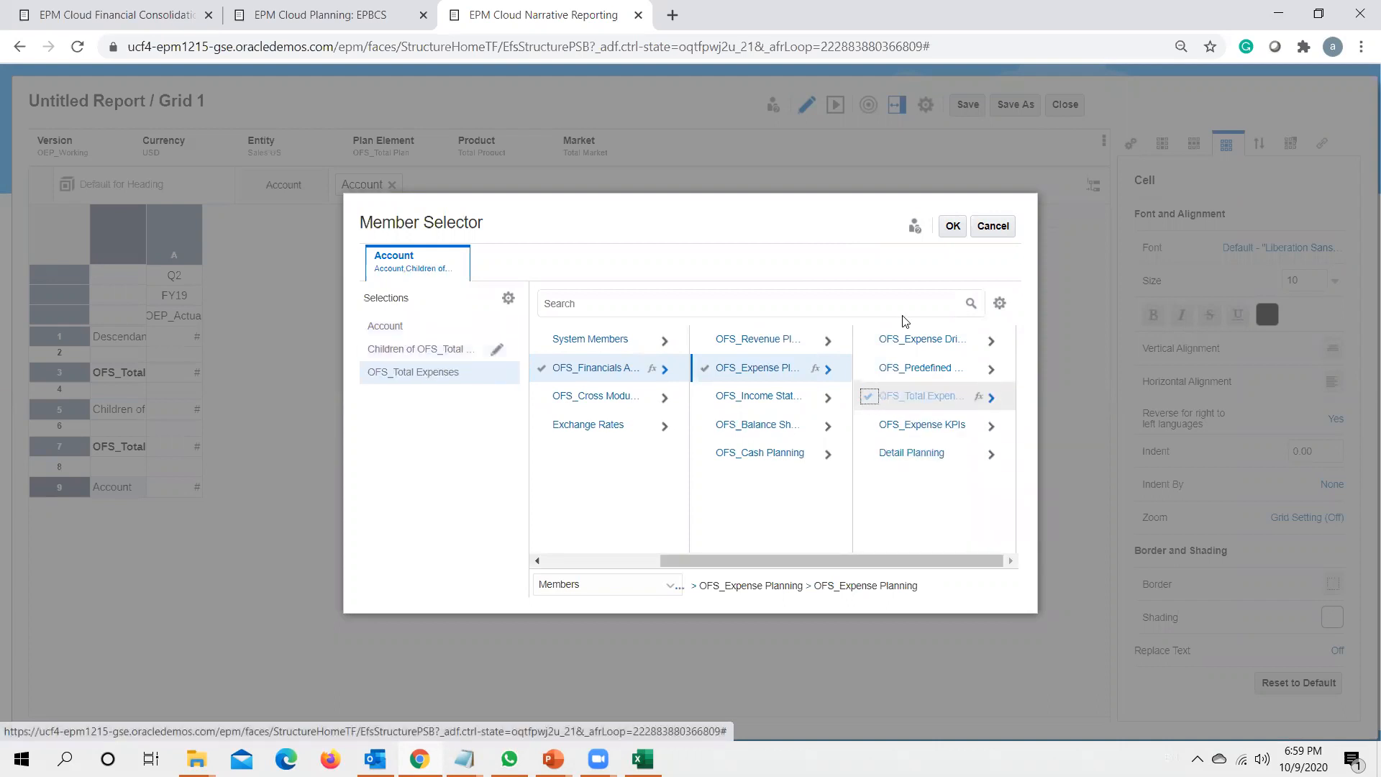
left_click(953, 226)
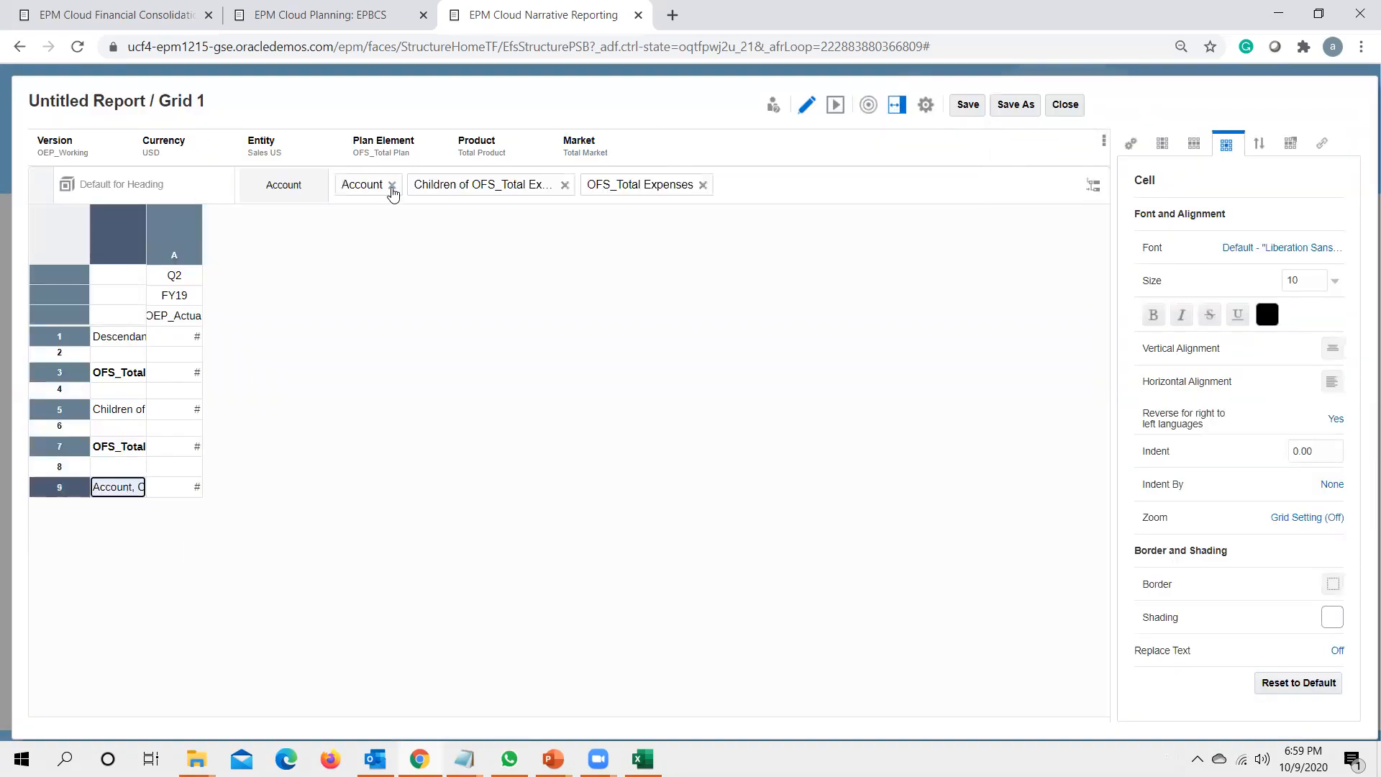
left_click(392, 186)
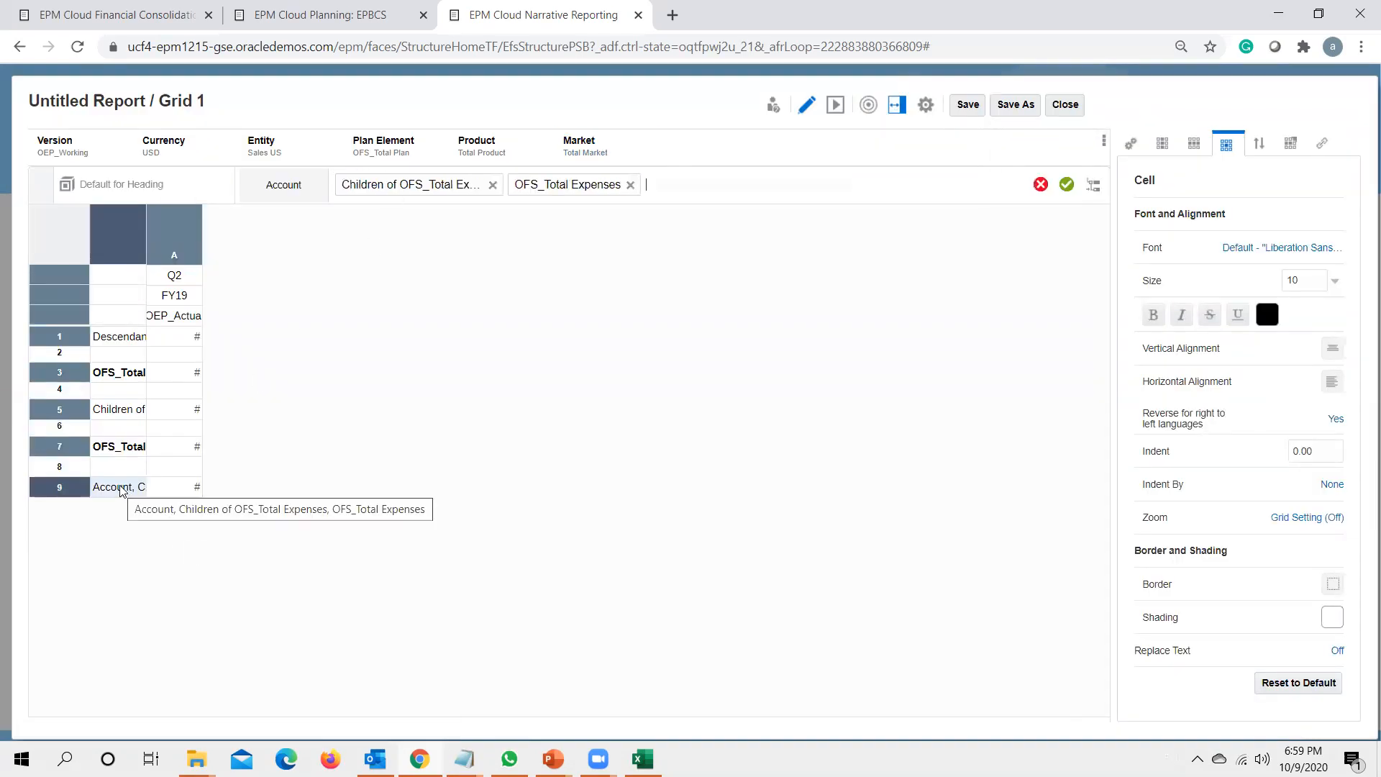
left_click(1067, 186)
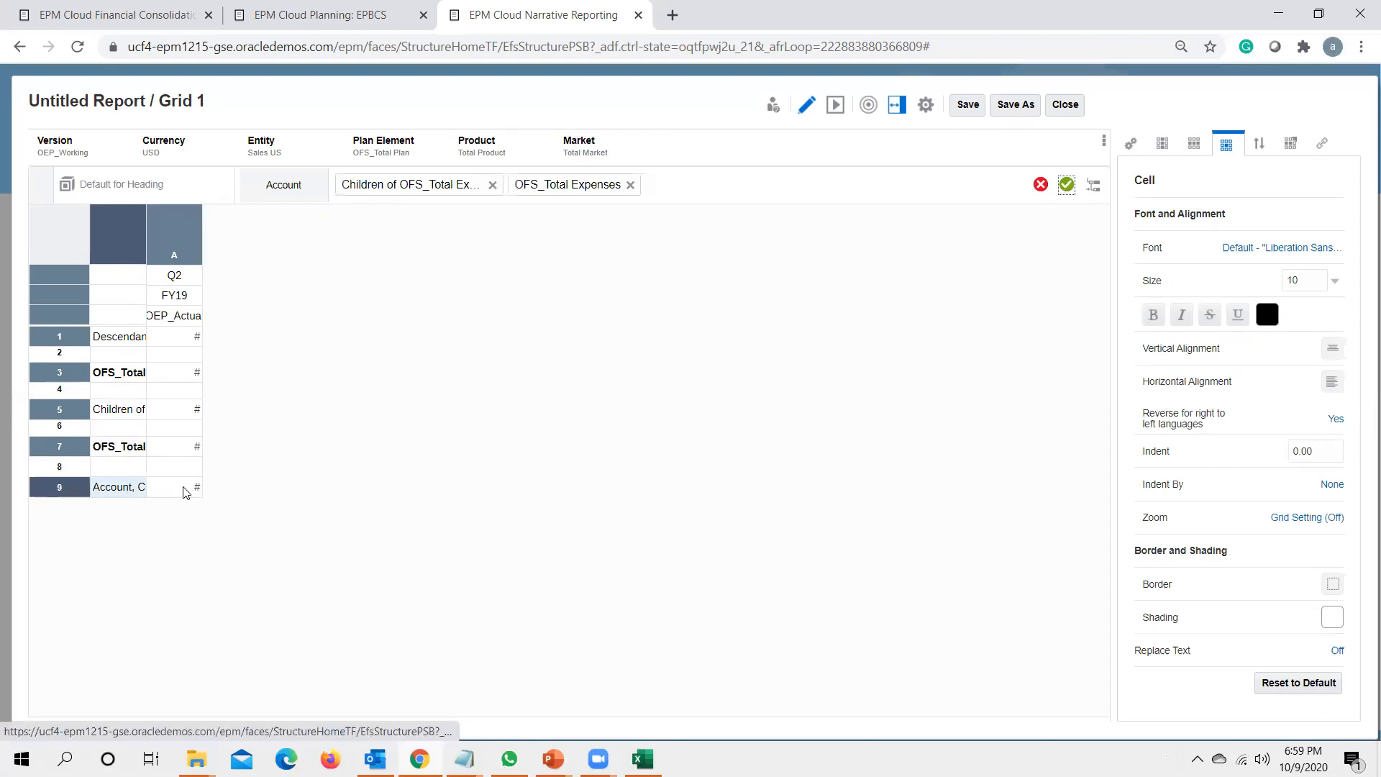
Step: Split the two row 9 member selections into separate rows and make the OFS_Total Expenses heading bold
right_click(117, 492)
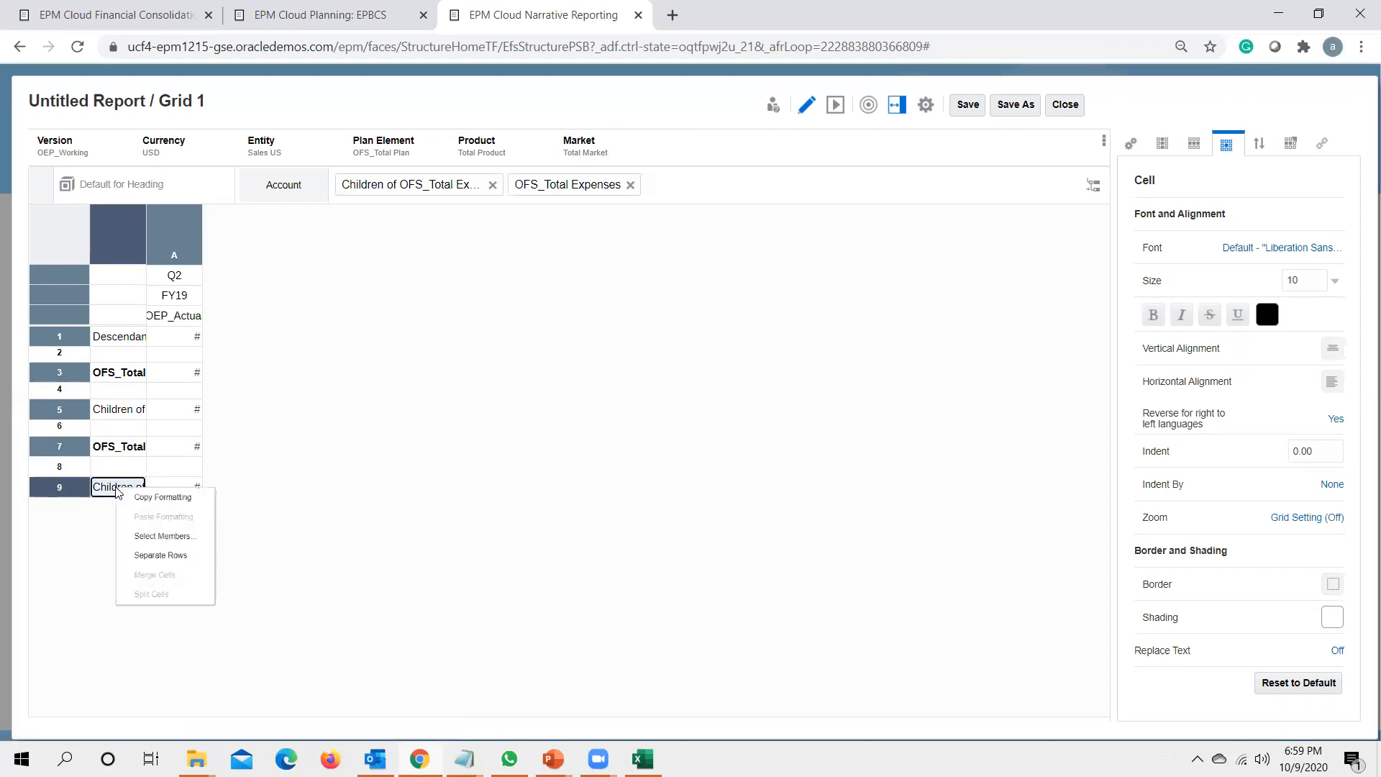
left_click(188, 585)
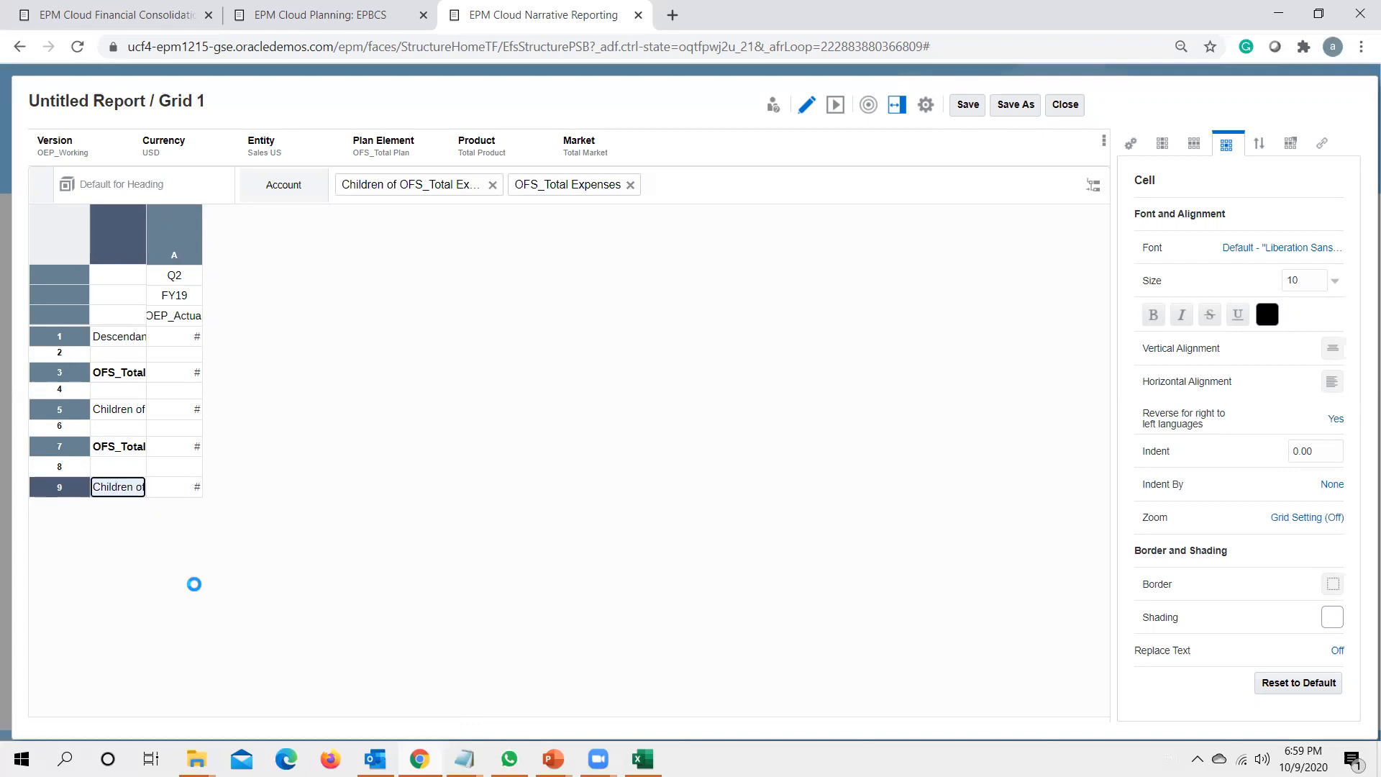
left_click(120, 511)
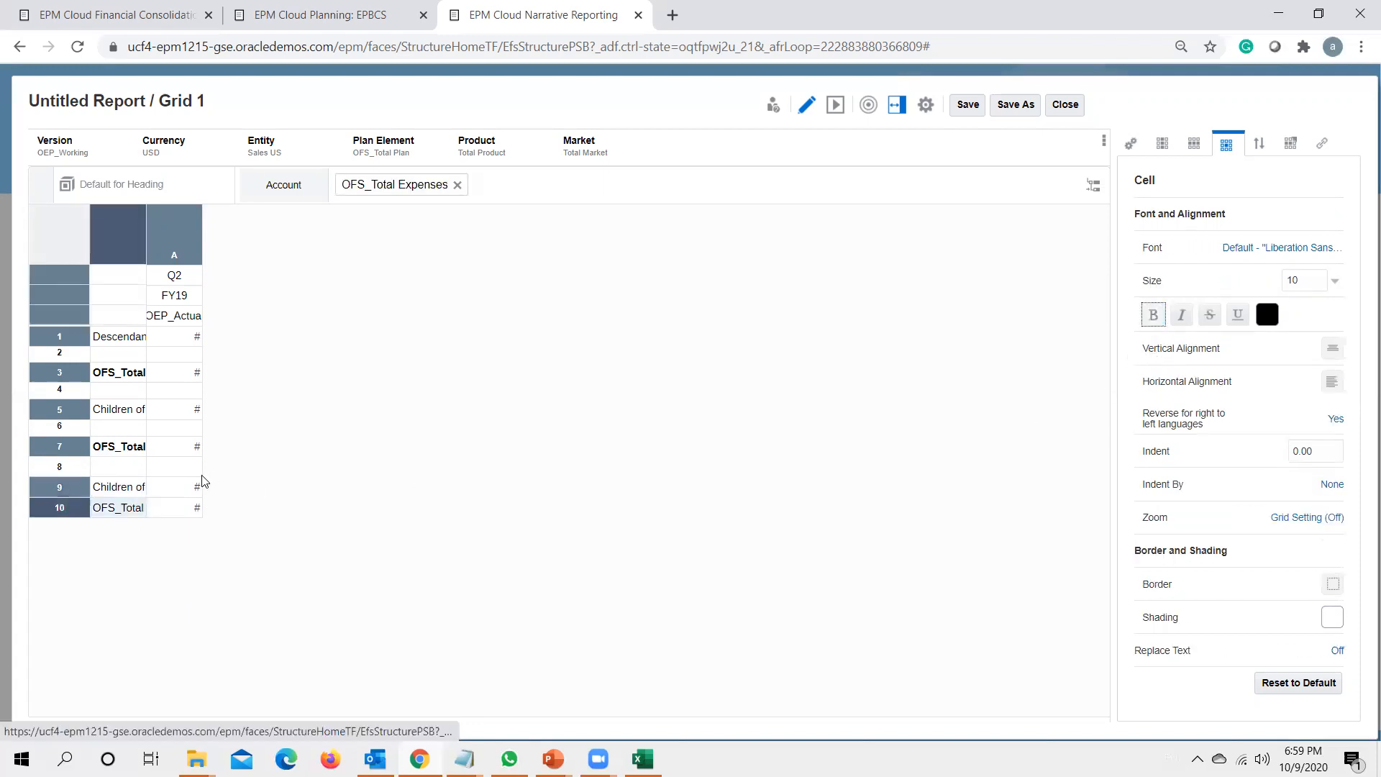
Step: Insert a separator row between the expenses Children row and the OFS_Total Expenses row, and preview the grid
right_click(75, 491)
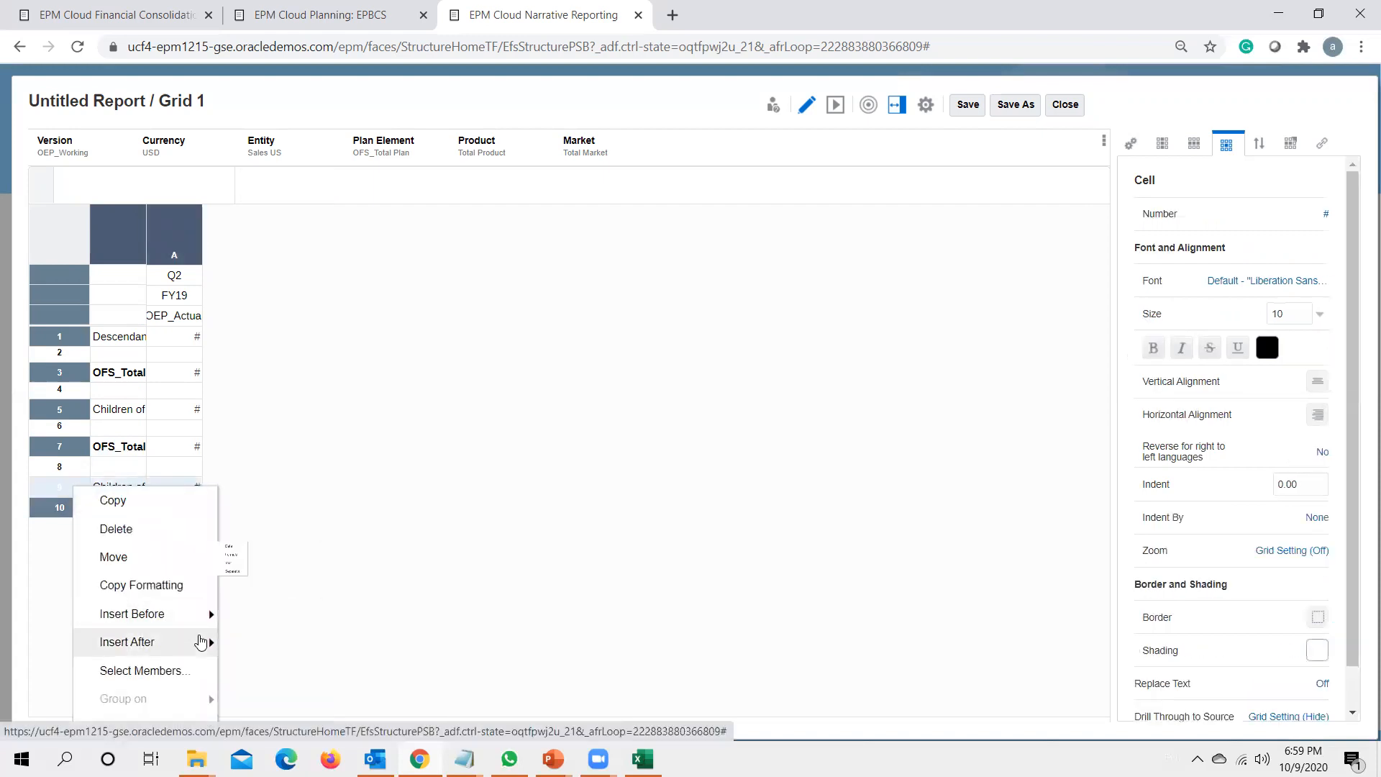
left_click(282, 640)
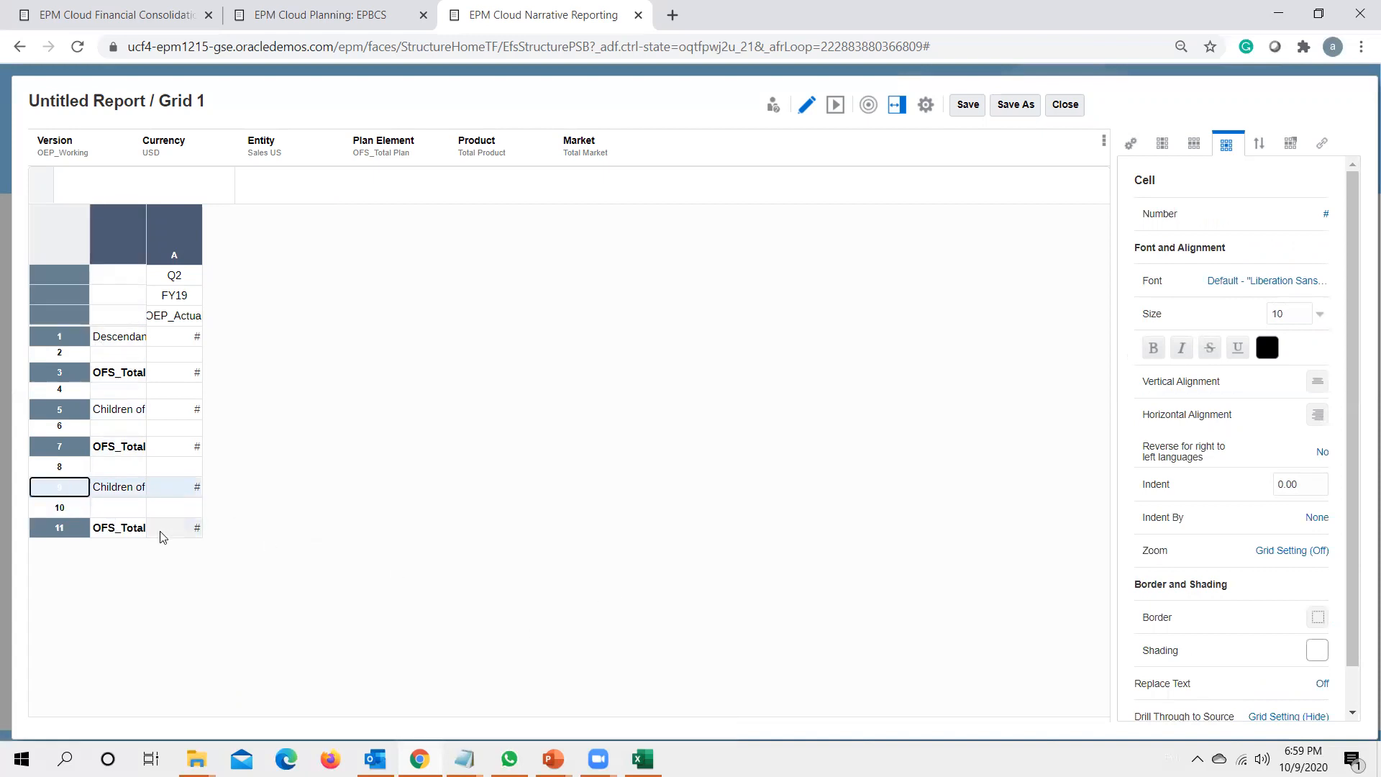
left_click(835, 104)
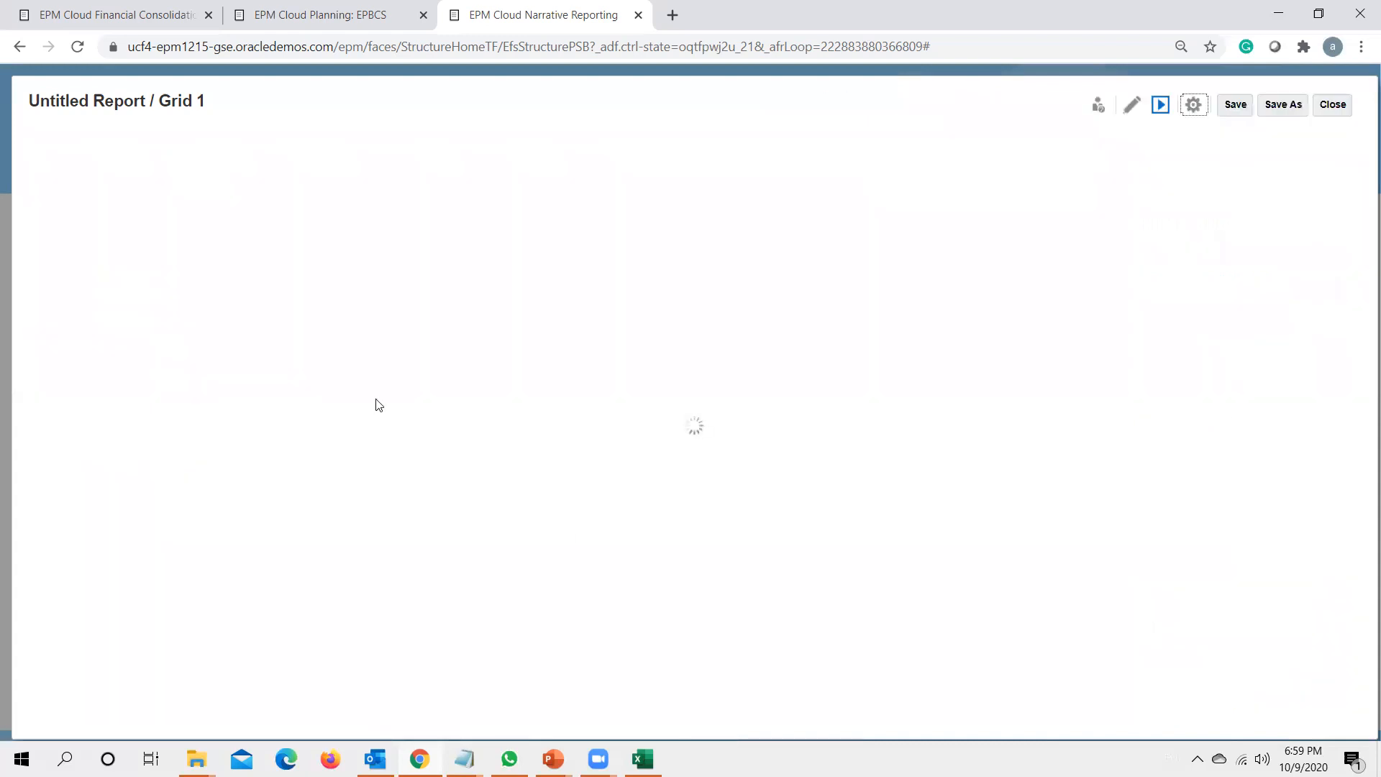
scroll(141, 653, "down", 1)
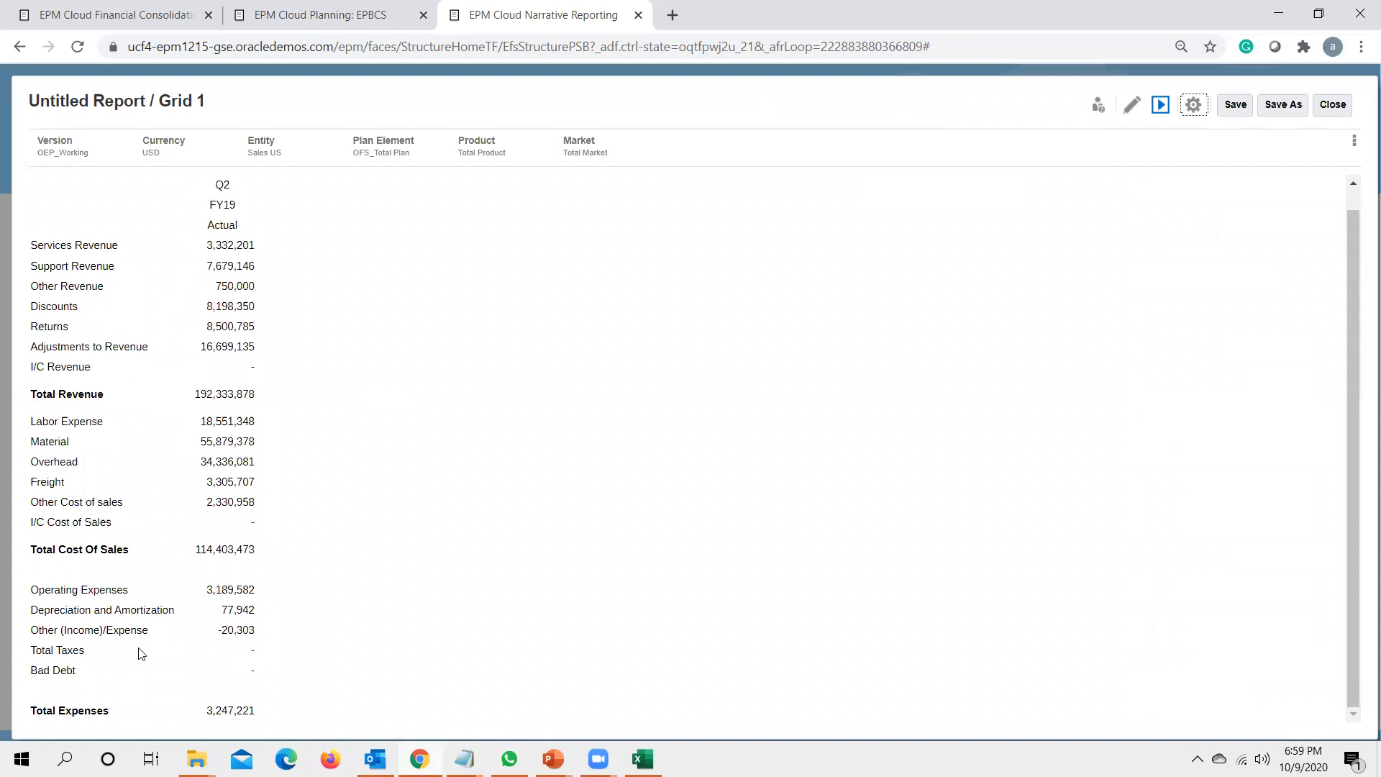
Step: Return to editing the grid and dismiss the two meeting reminders
left_click(1131, 105)
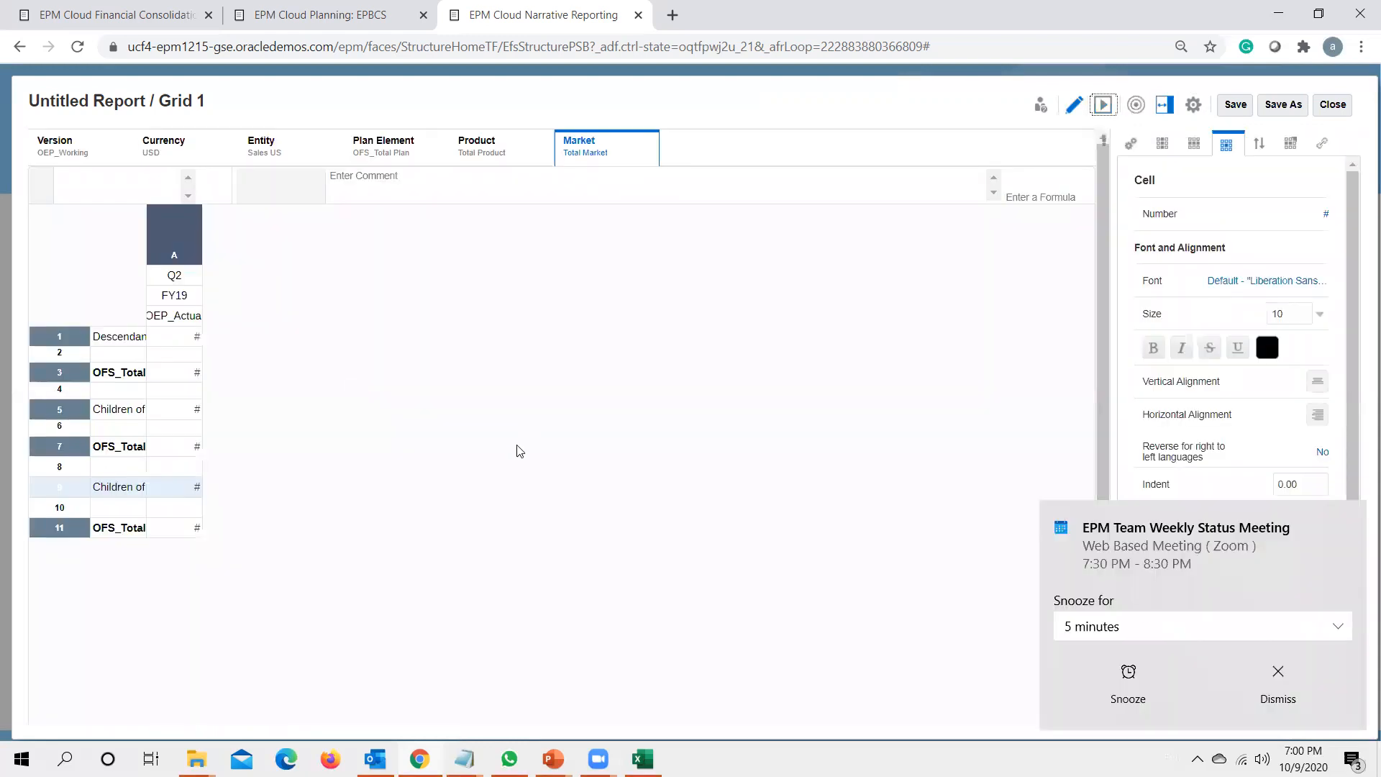
left_click(1271, 688)
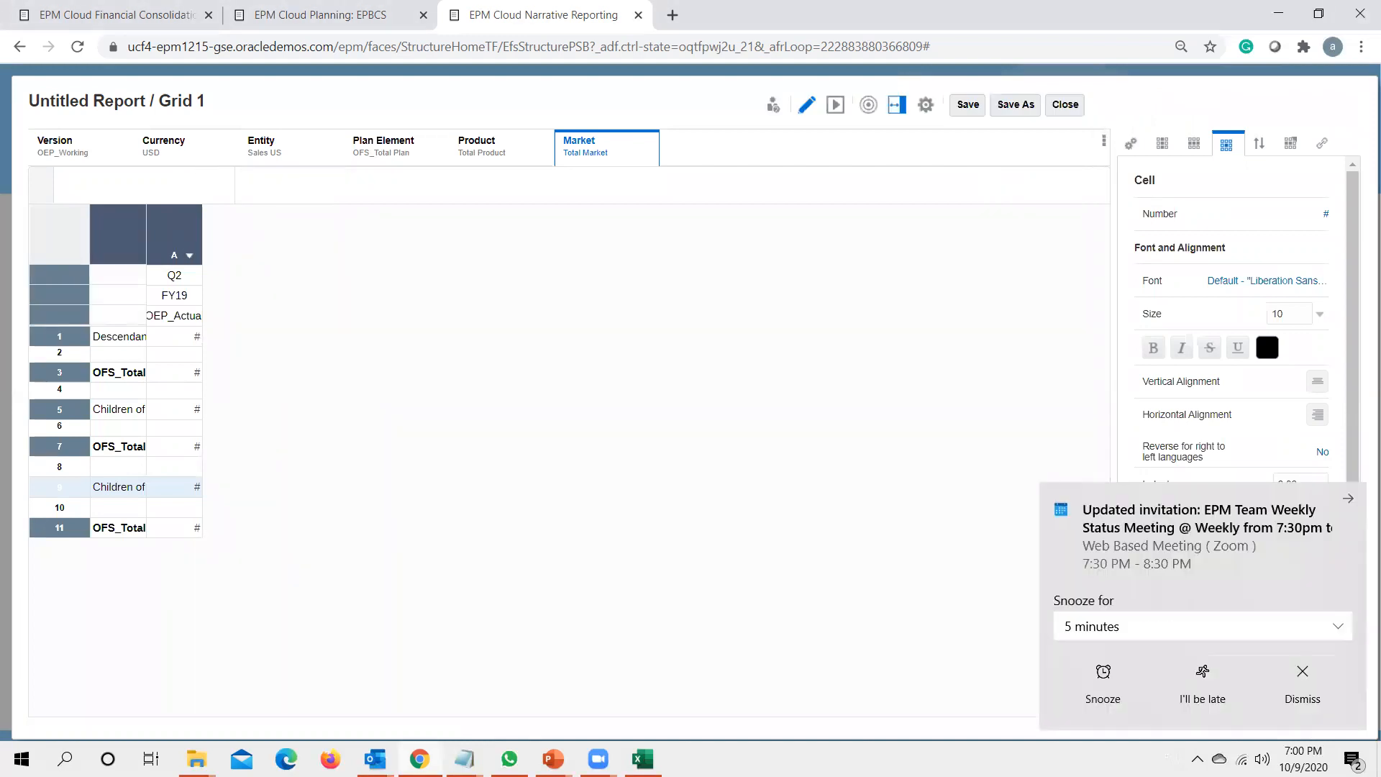
left_click(1293, 695)
Step: Try to insert a data column after column A
left_click(186, 258)
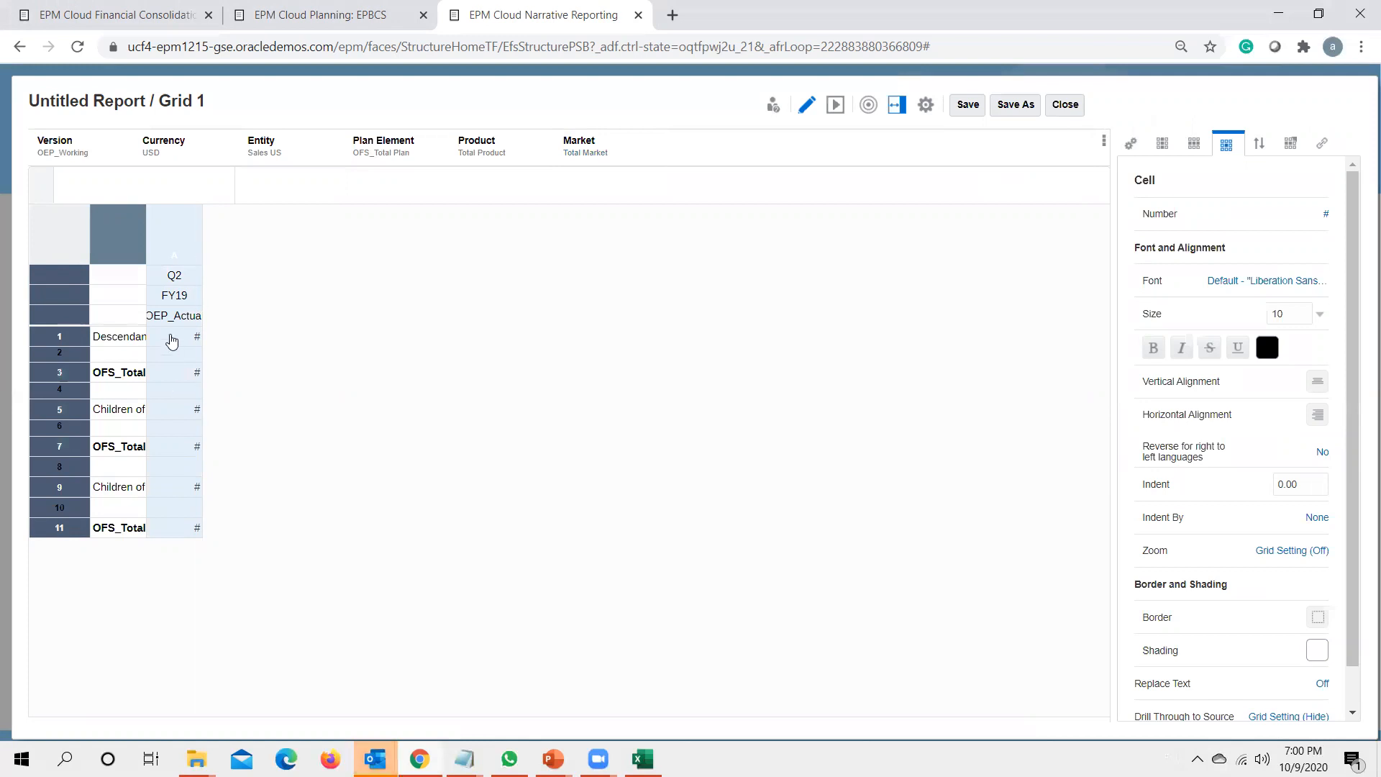
right_click(187, 255)
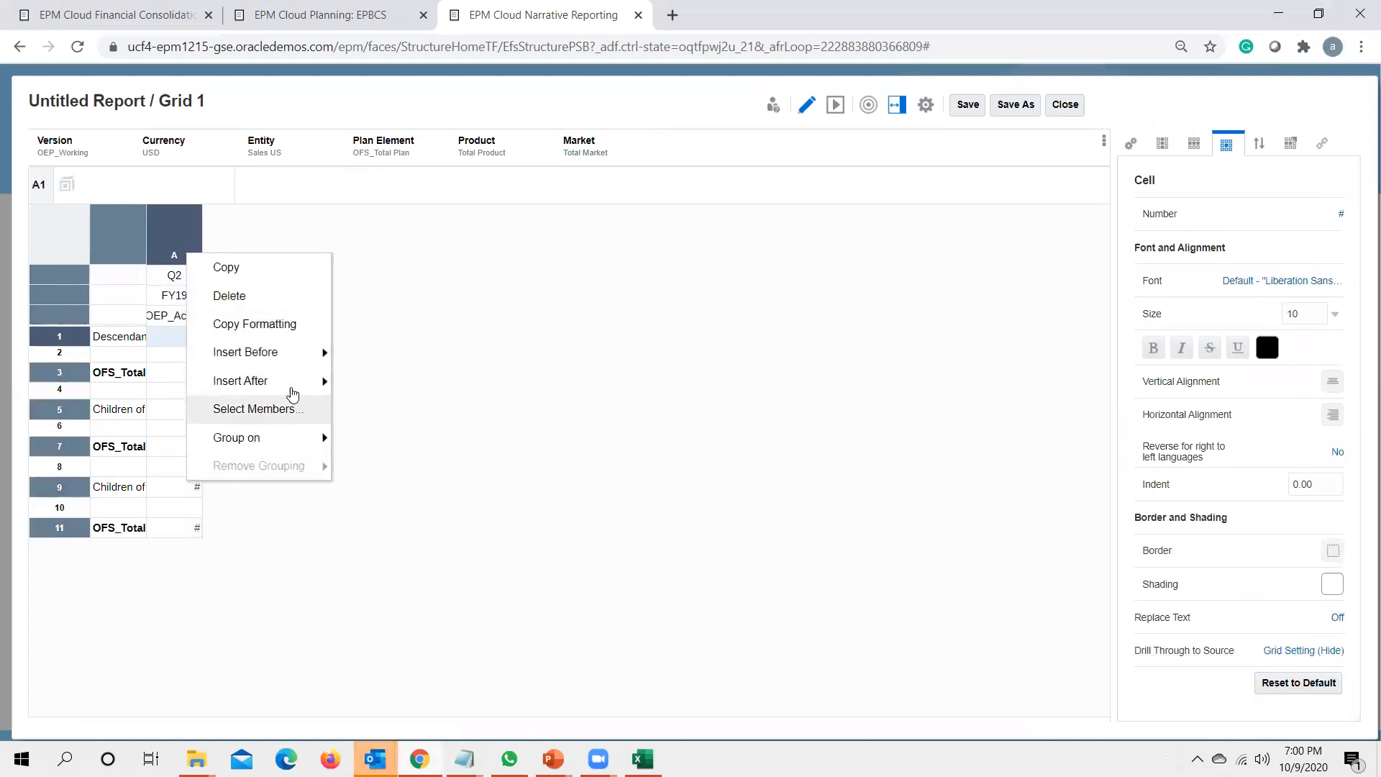
mouse_move(292, 379)
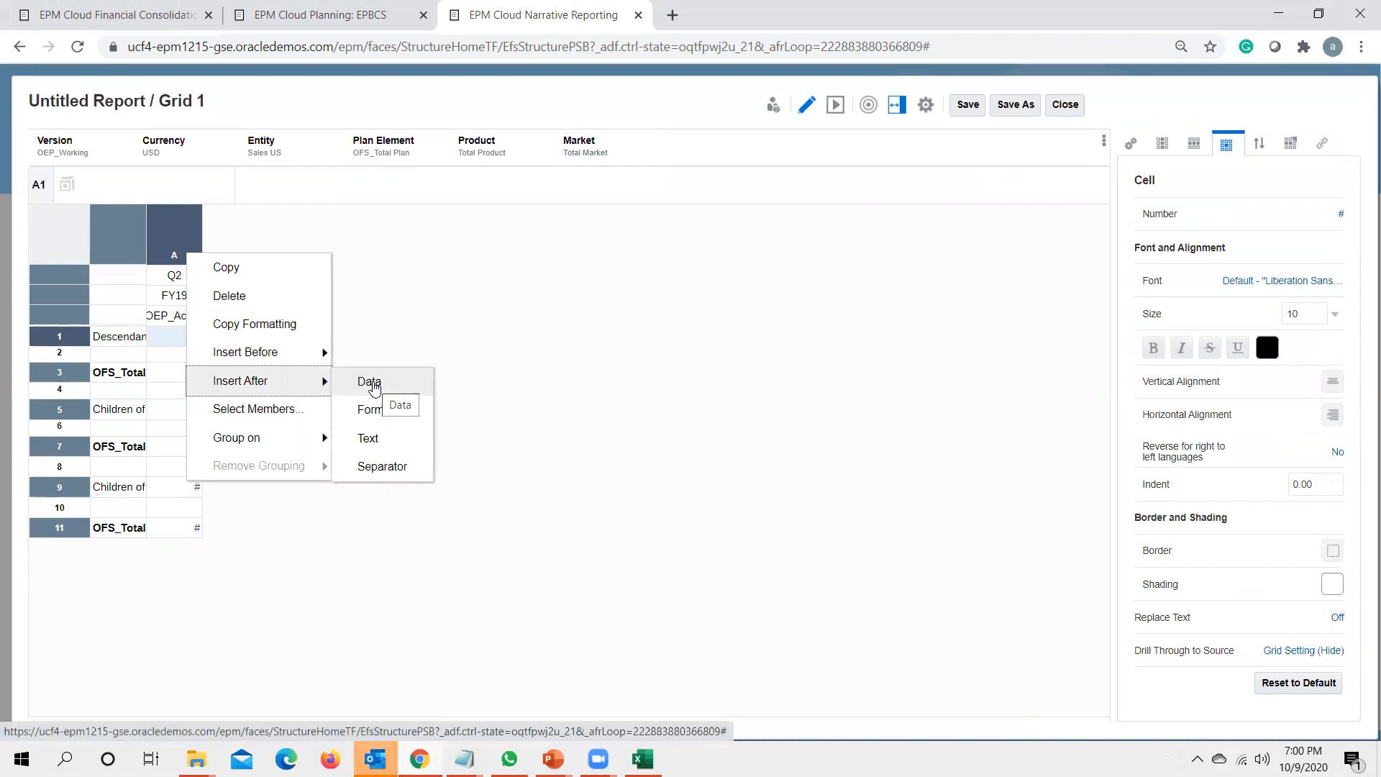
left_click(370, 382)
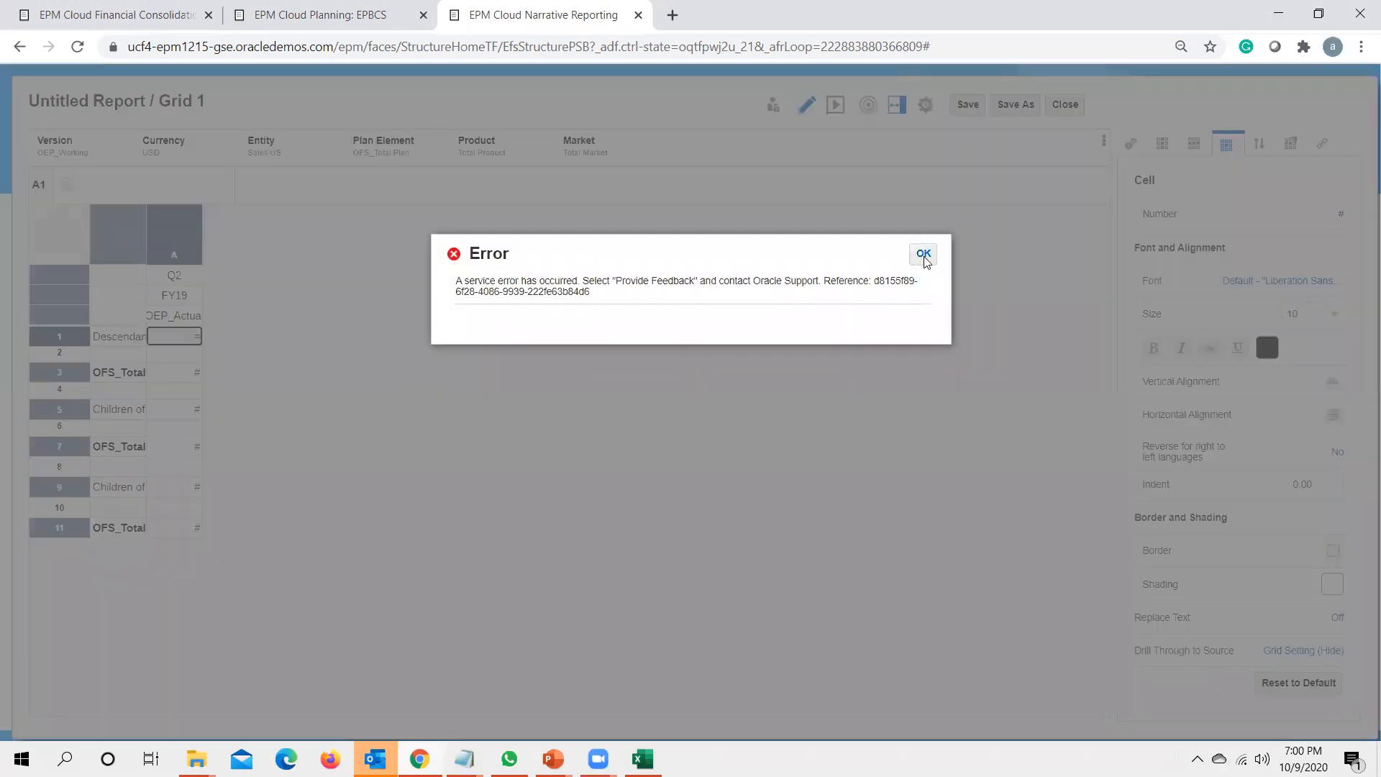
left_click(923, 254)
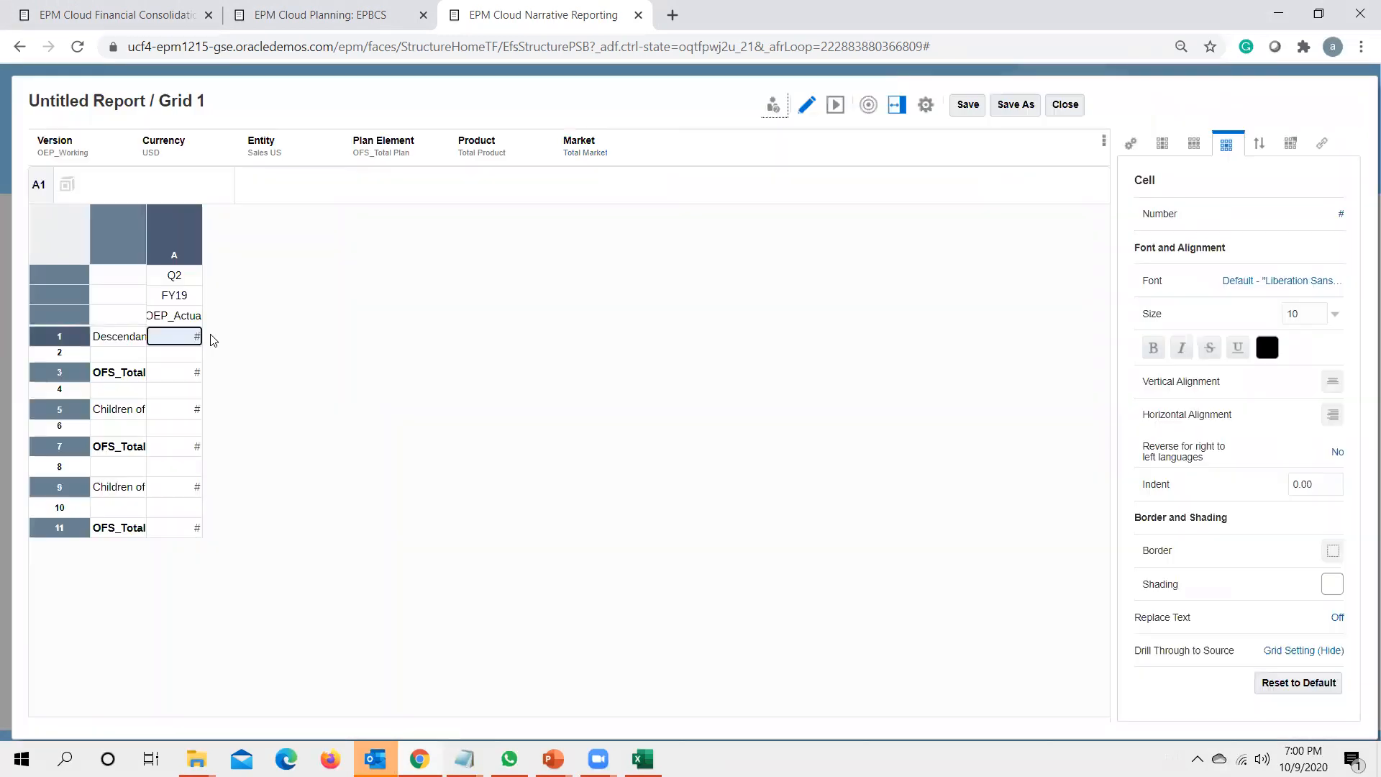
Step: Insert a data column after column A, selecting the whole column first
right_click(186, 254)
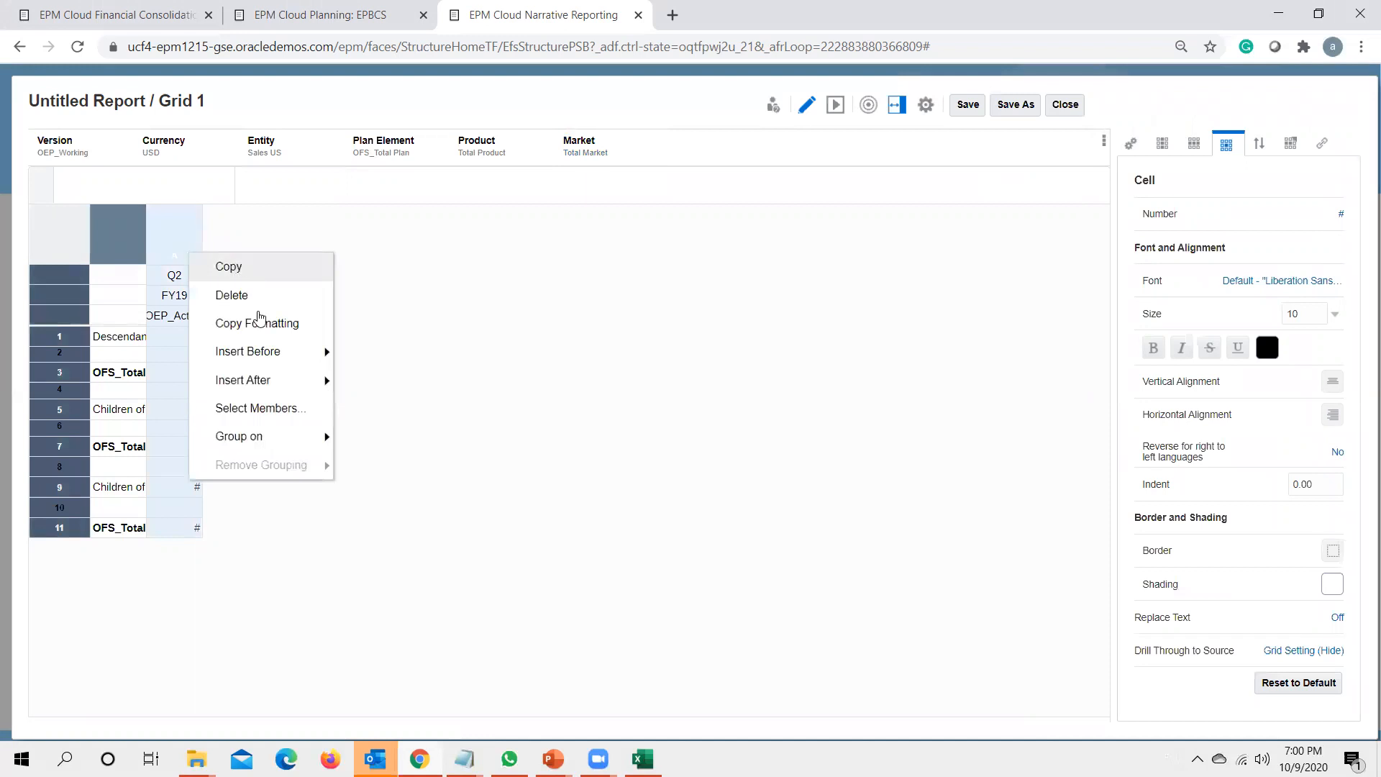
mouse_move(279, 392)
left_click(410, 387)
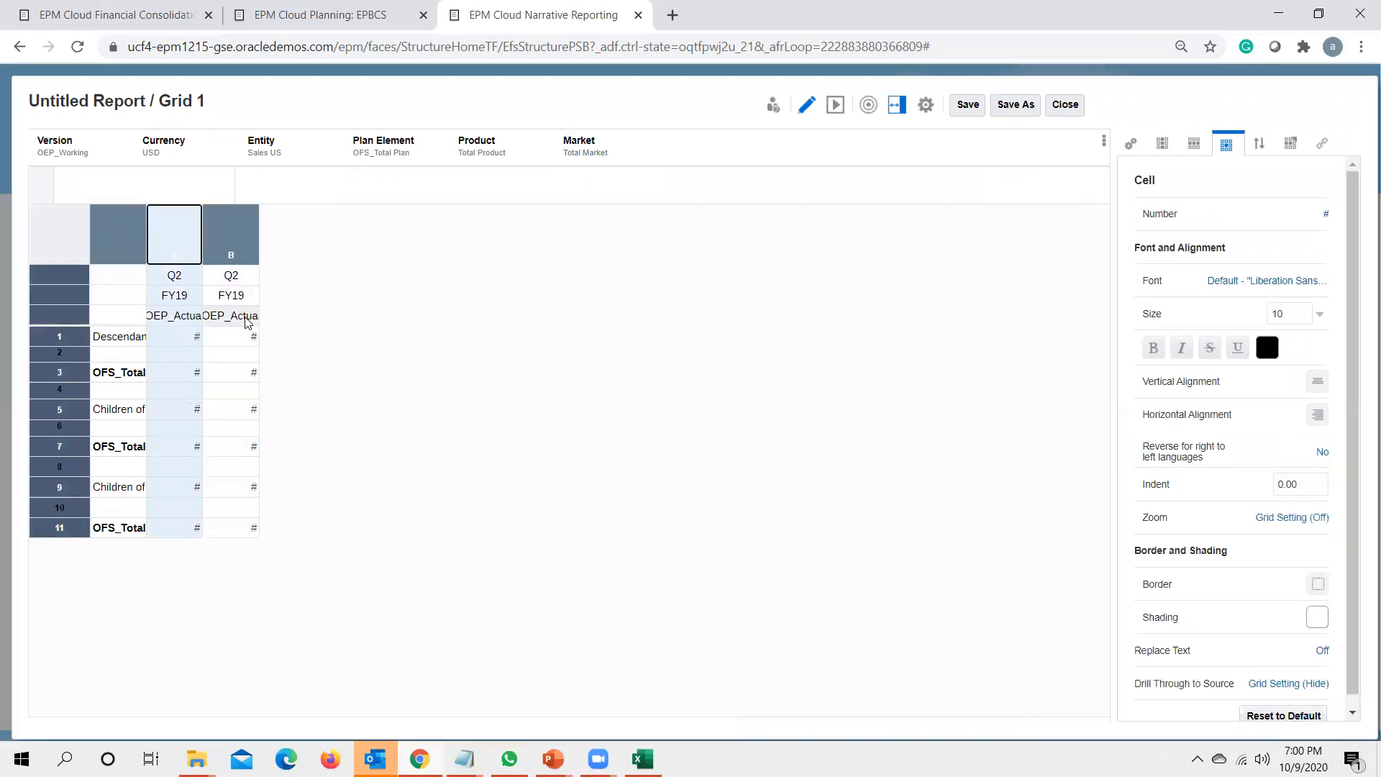
Step: Replace column B's OEP_Actual scenario member with OEP_Plan from the planned scenarios
left_click(246, 321)
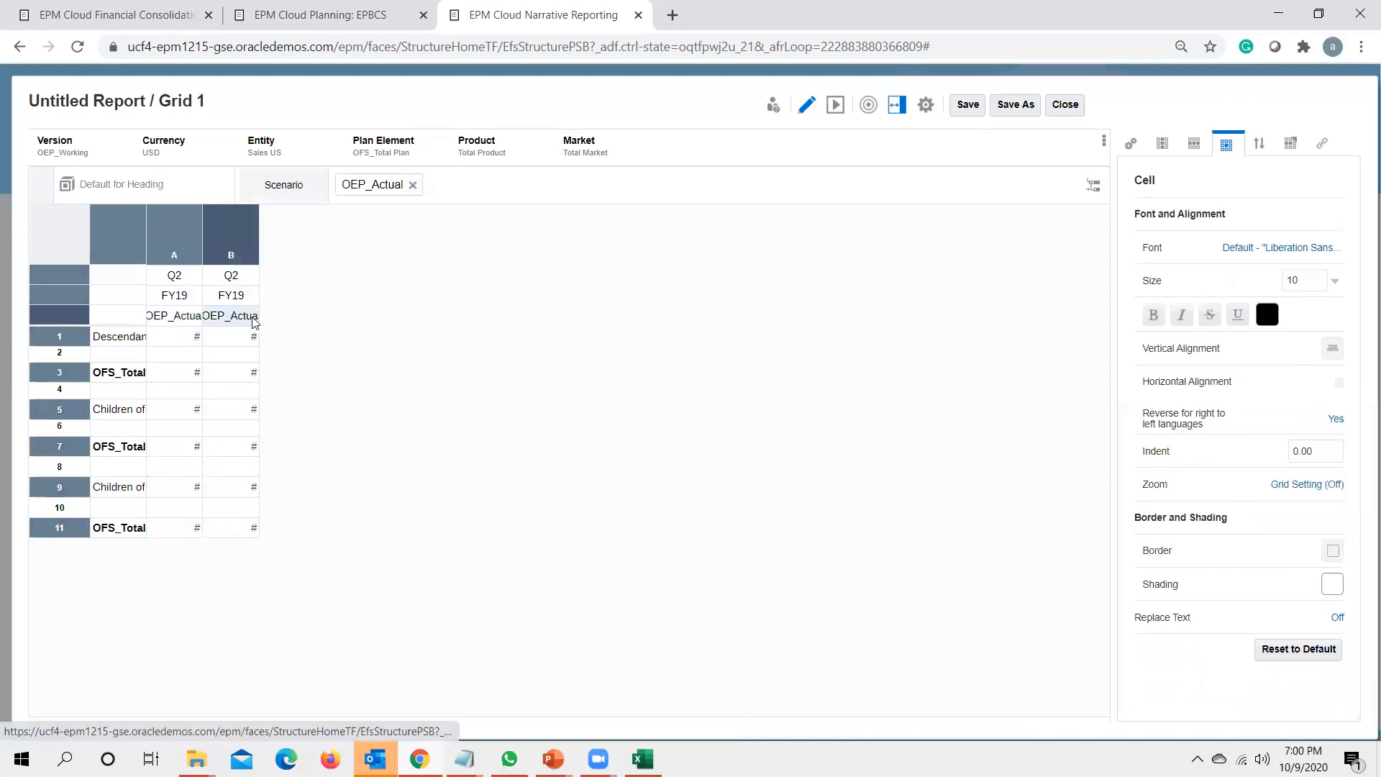
left_click(1095, 188)
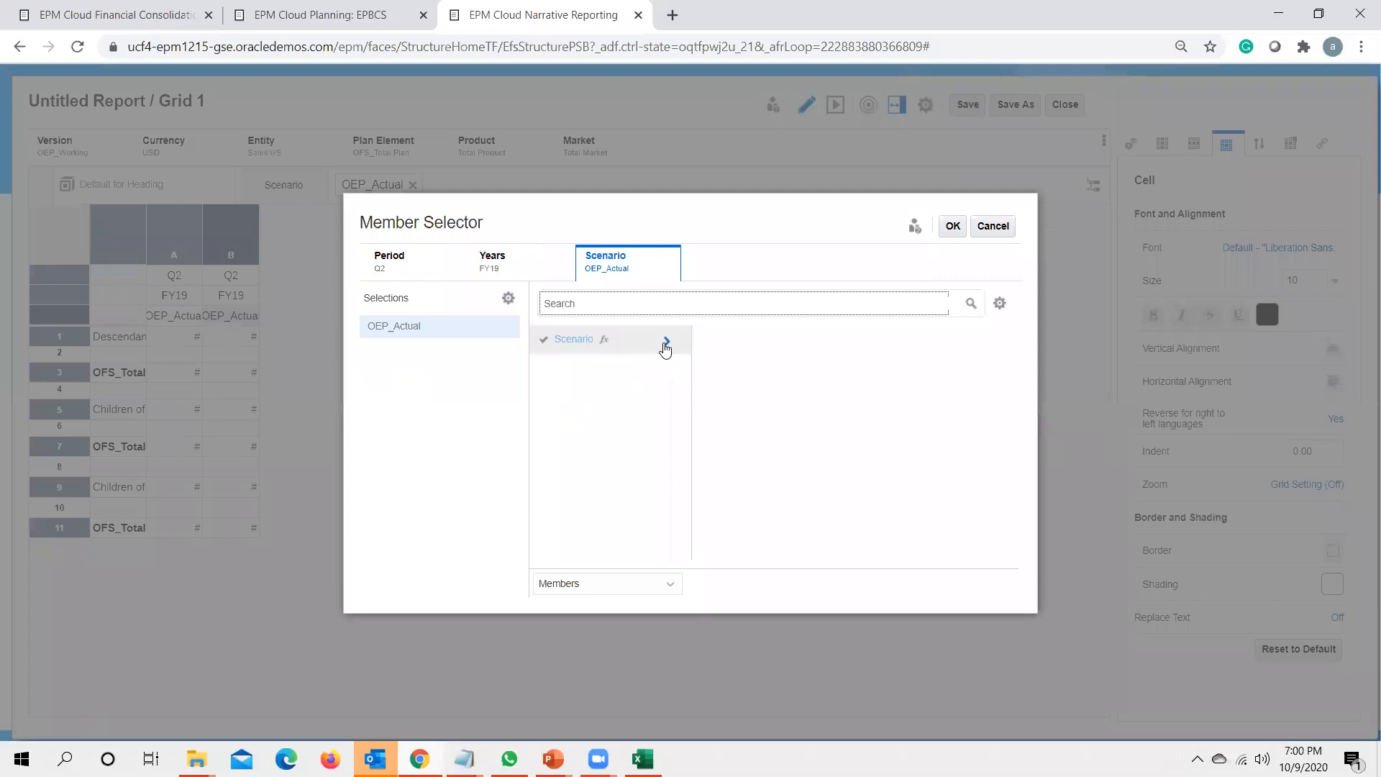
left_click(666, 343)
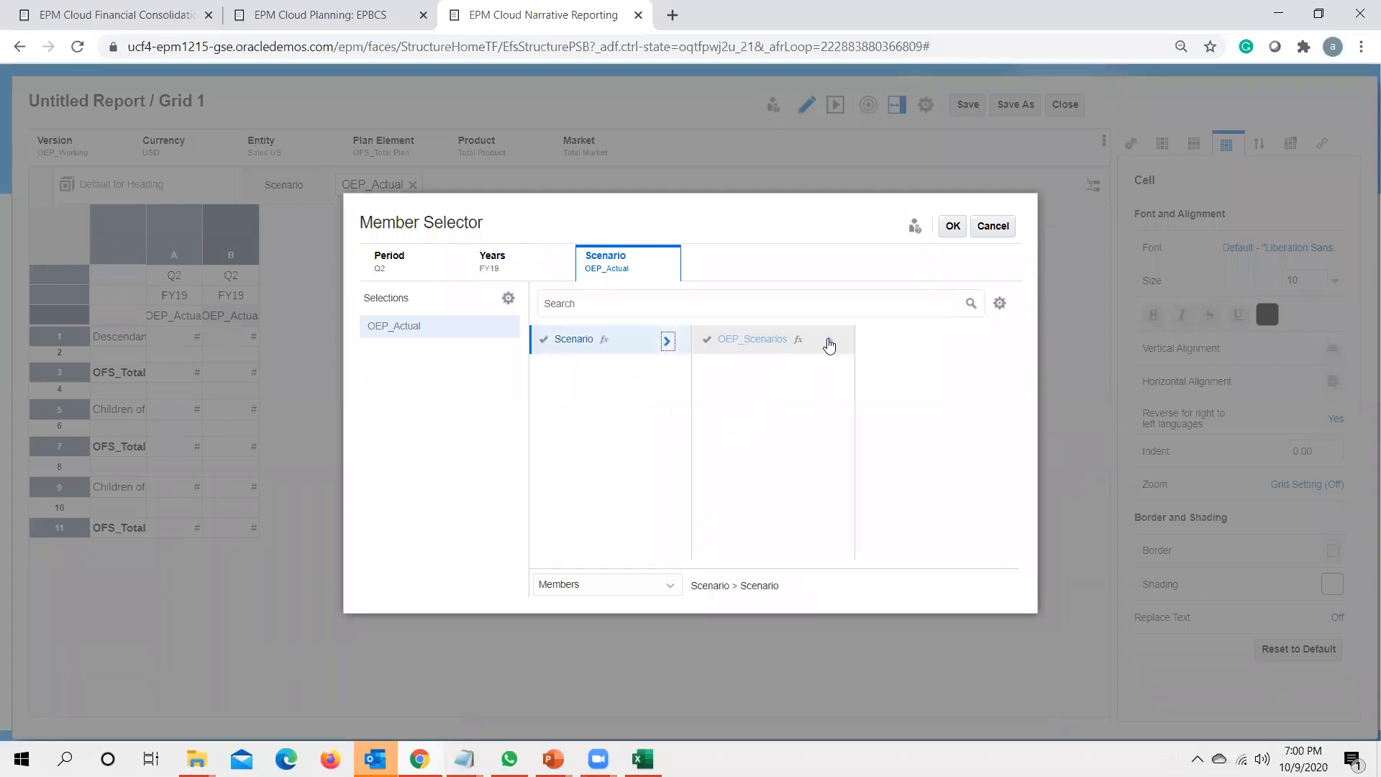
left_click(828, 340)
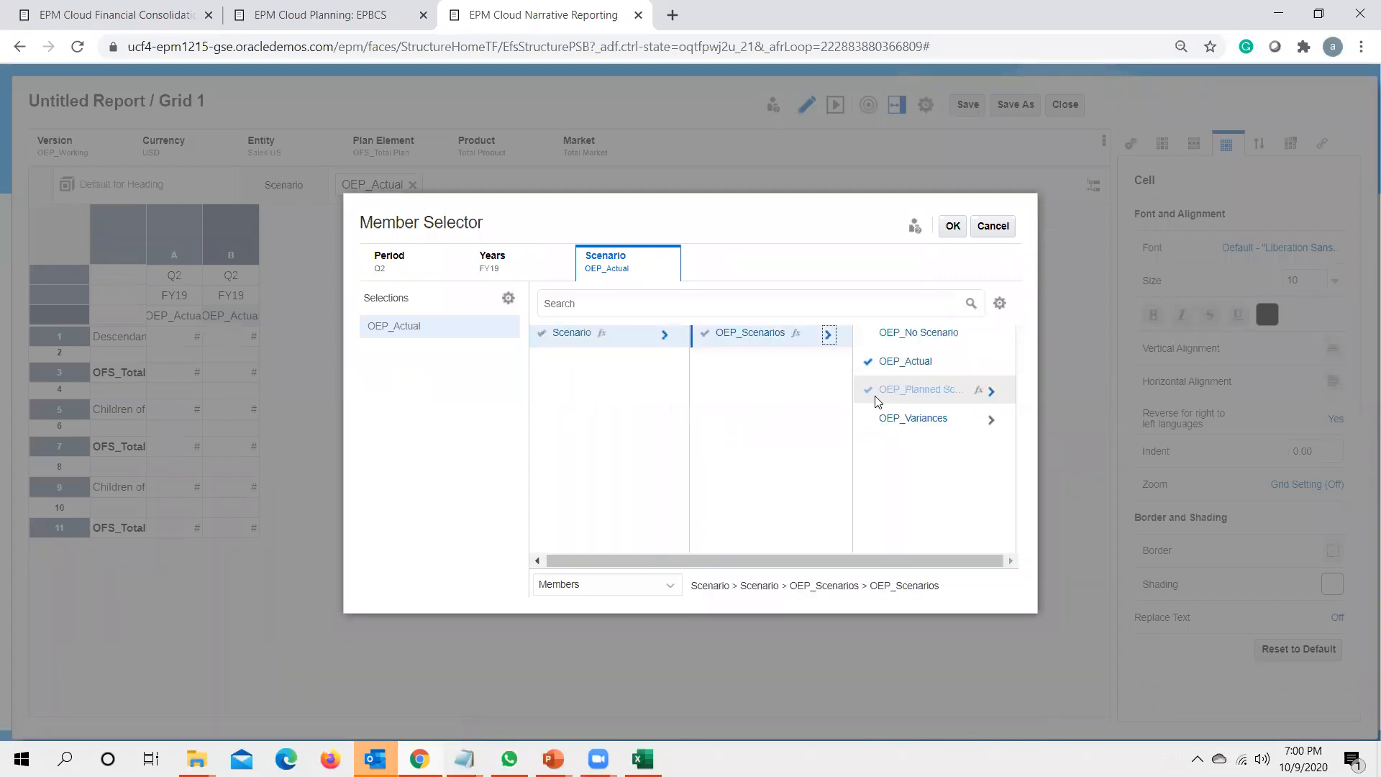
left_click(991, 391)
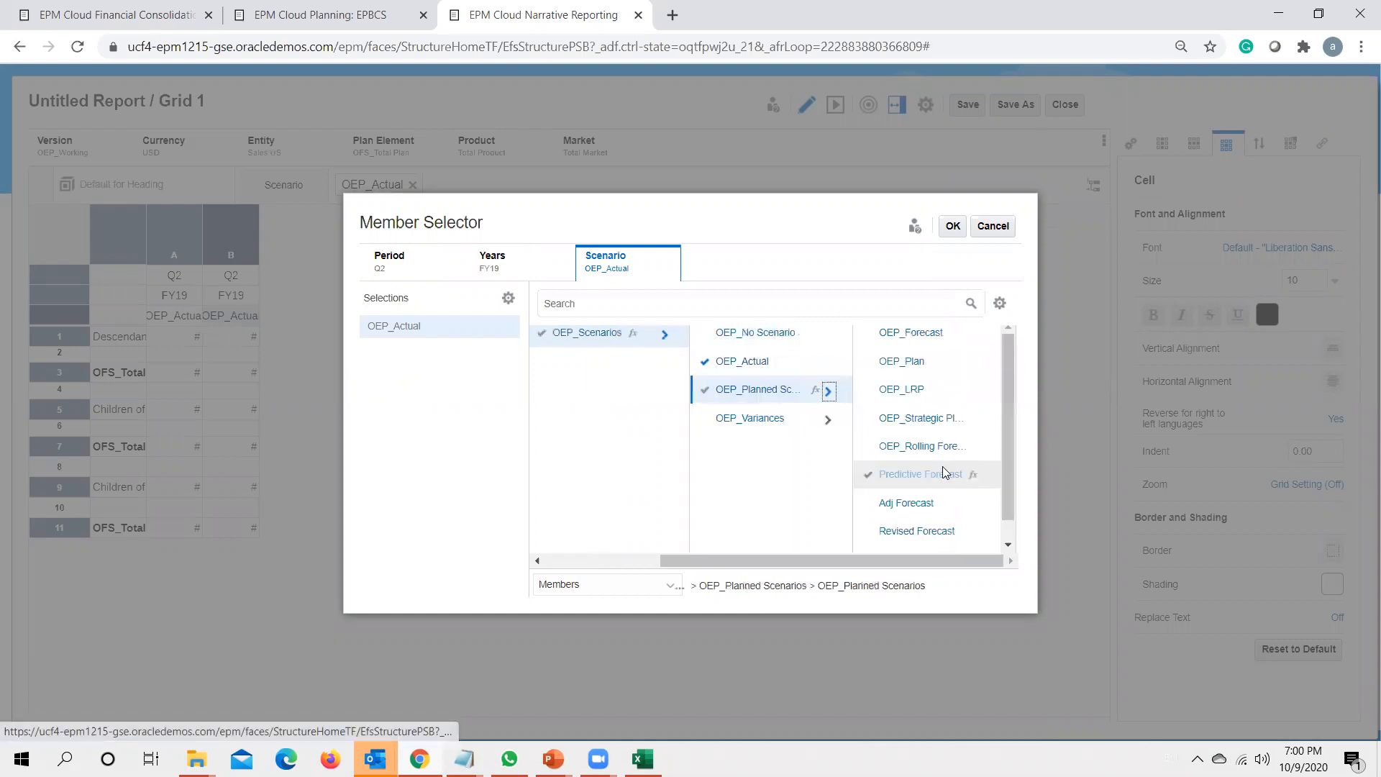
left_click(900, 363)
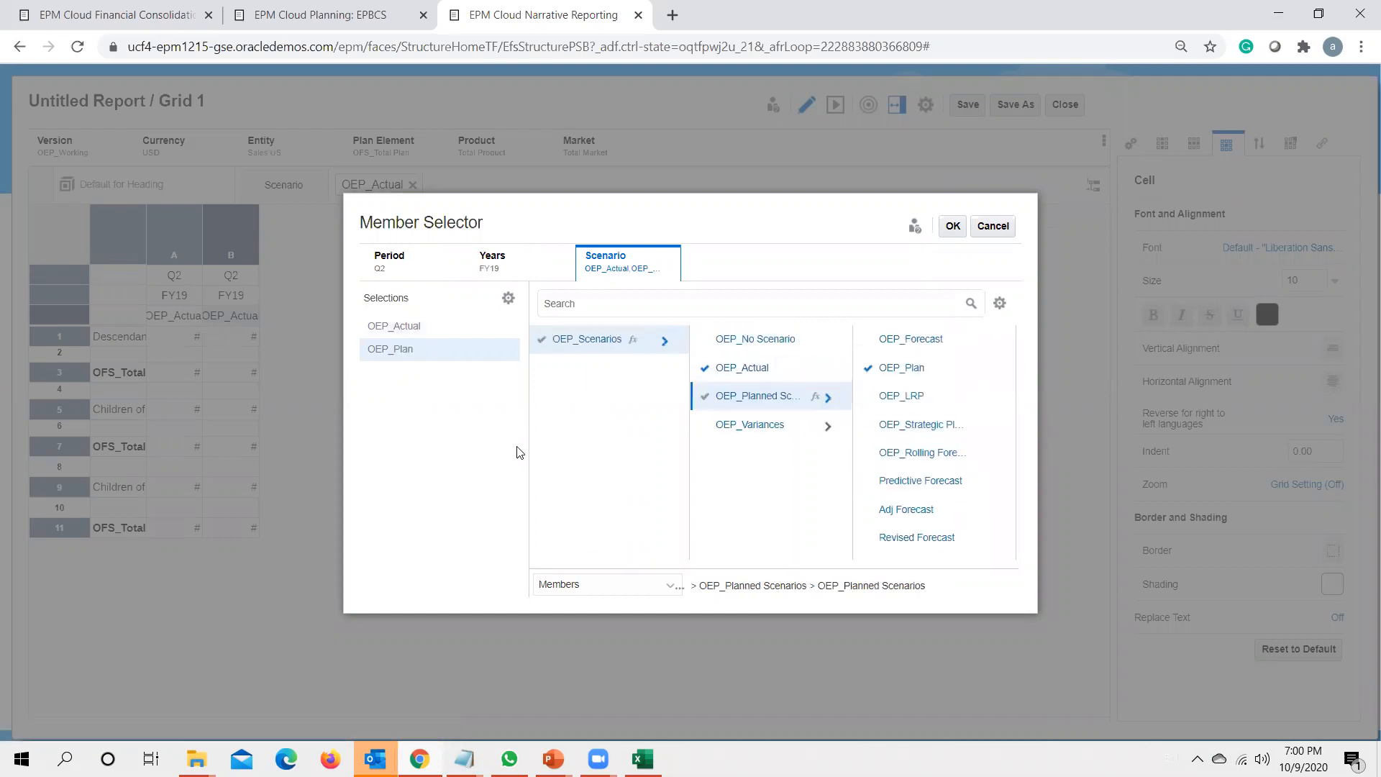
left_click(424, 326)
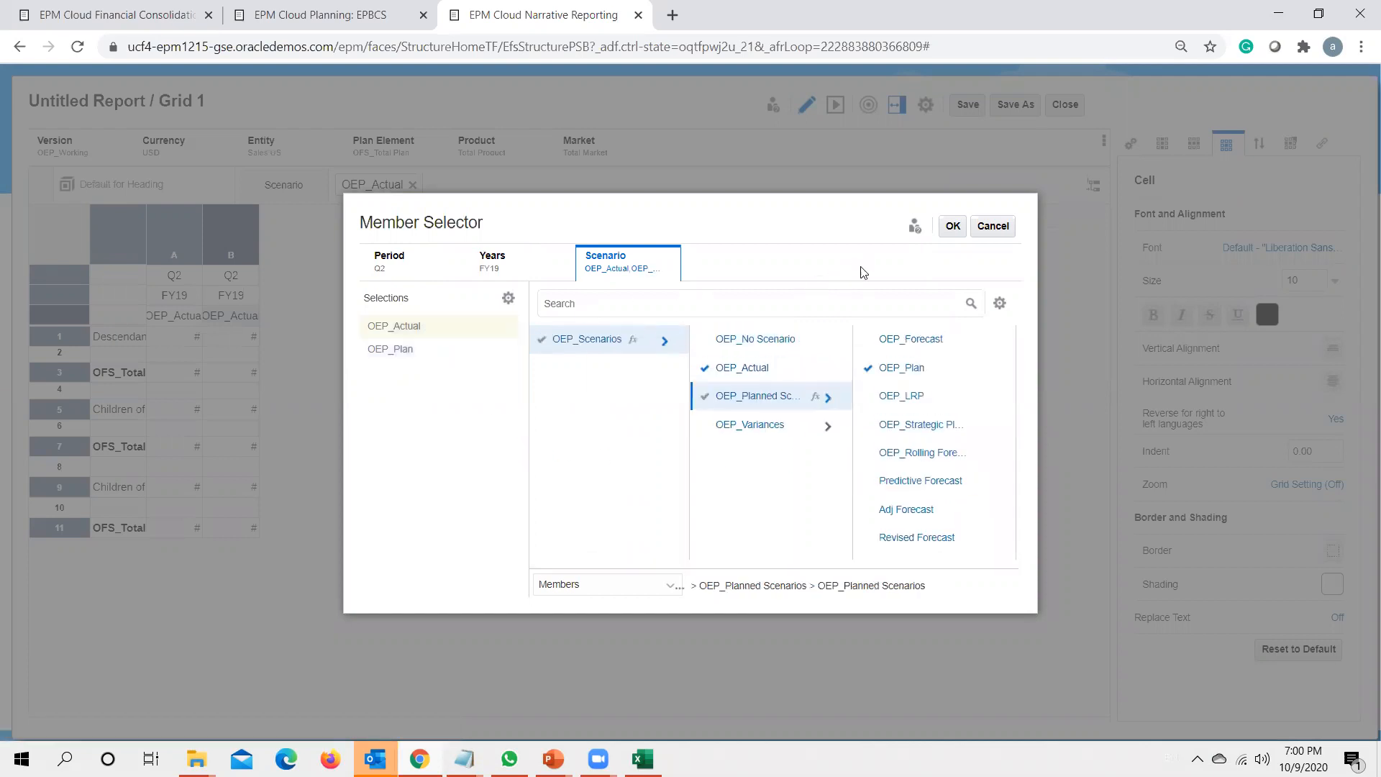
left_click(953, 226)
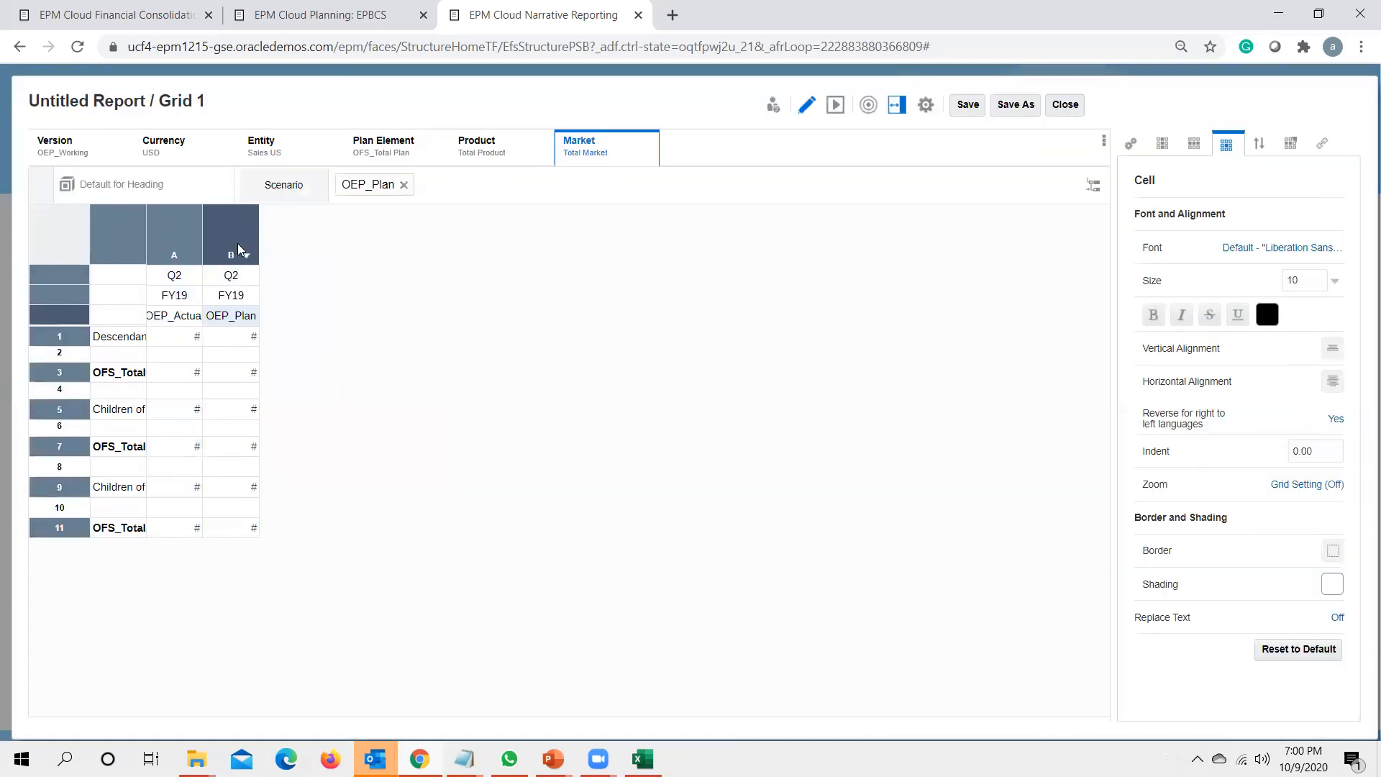
Step: Insert a data column after column B
left_click(239, 251)
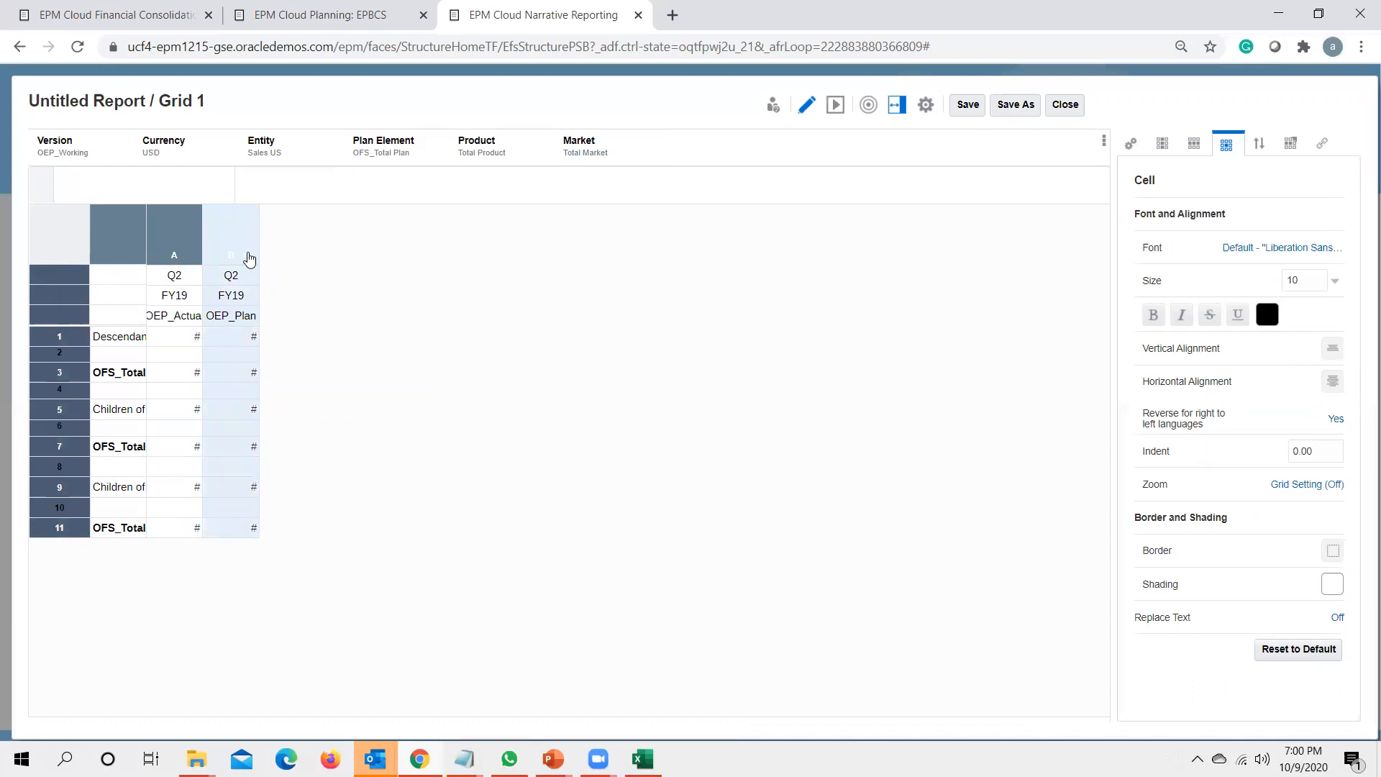
right_click(249, 257)
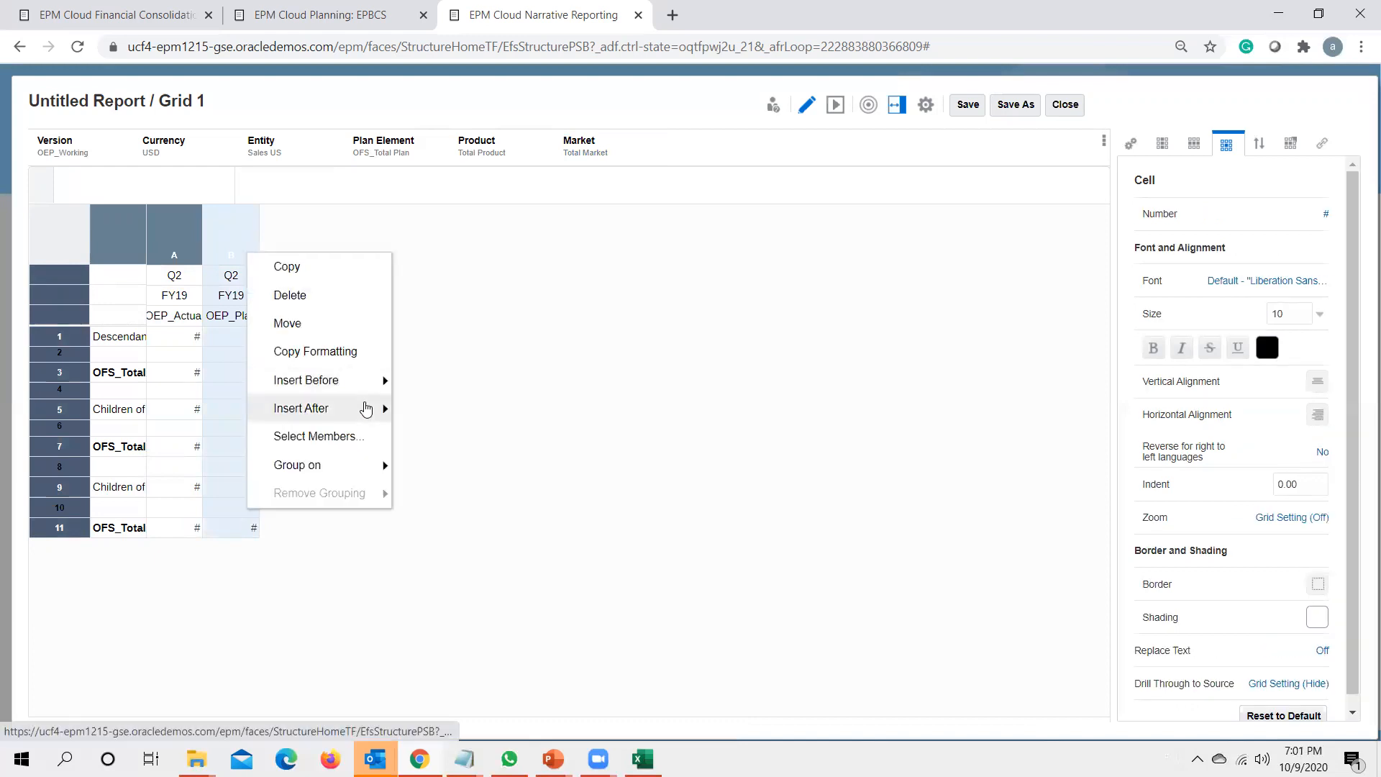
mouse_move(371, 408)
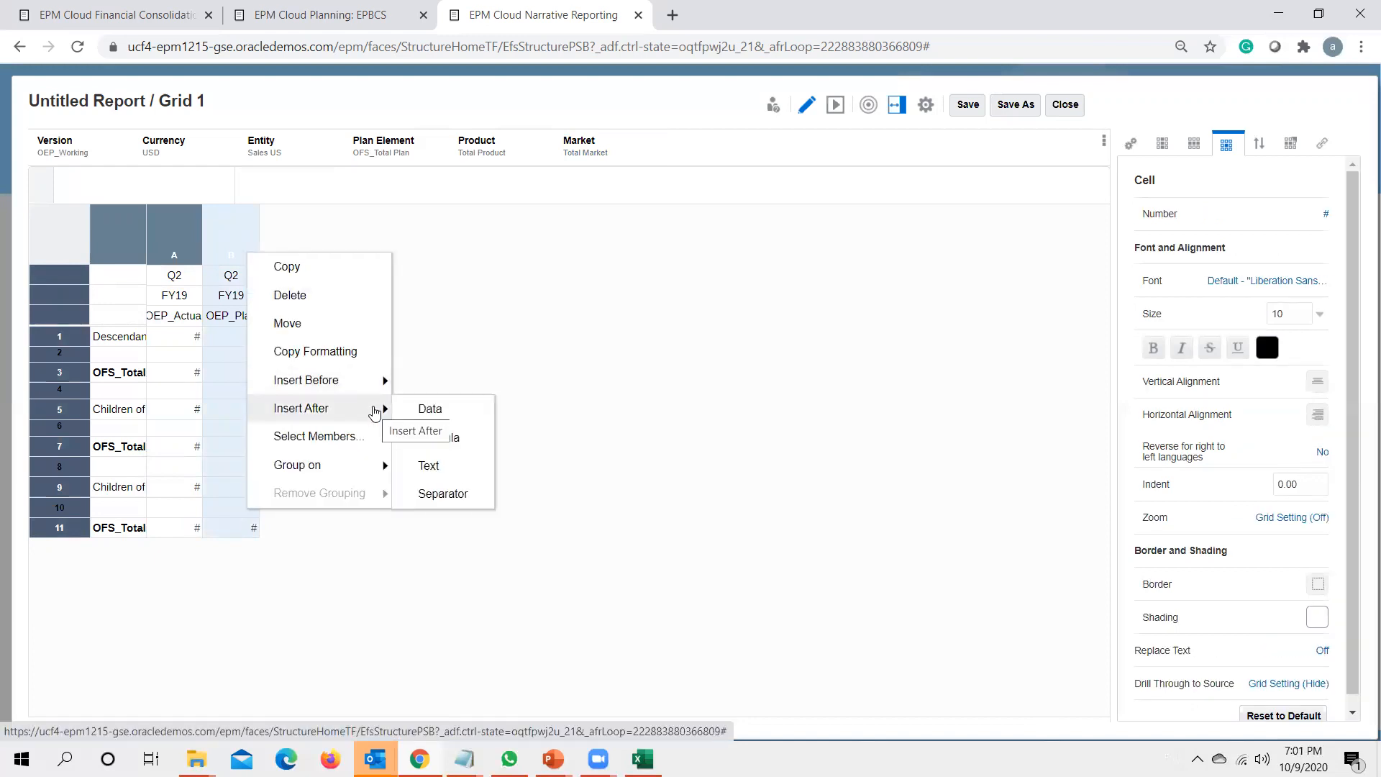
left_click(428, 412)
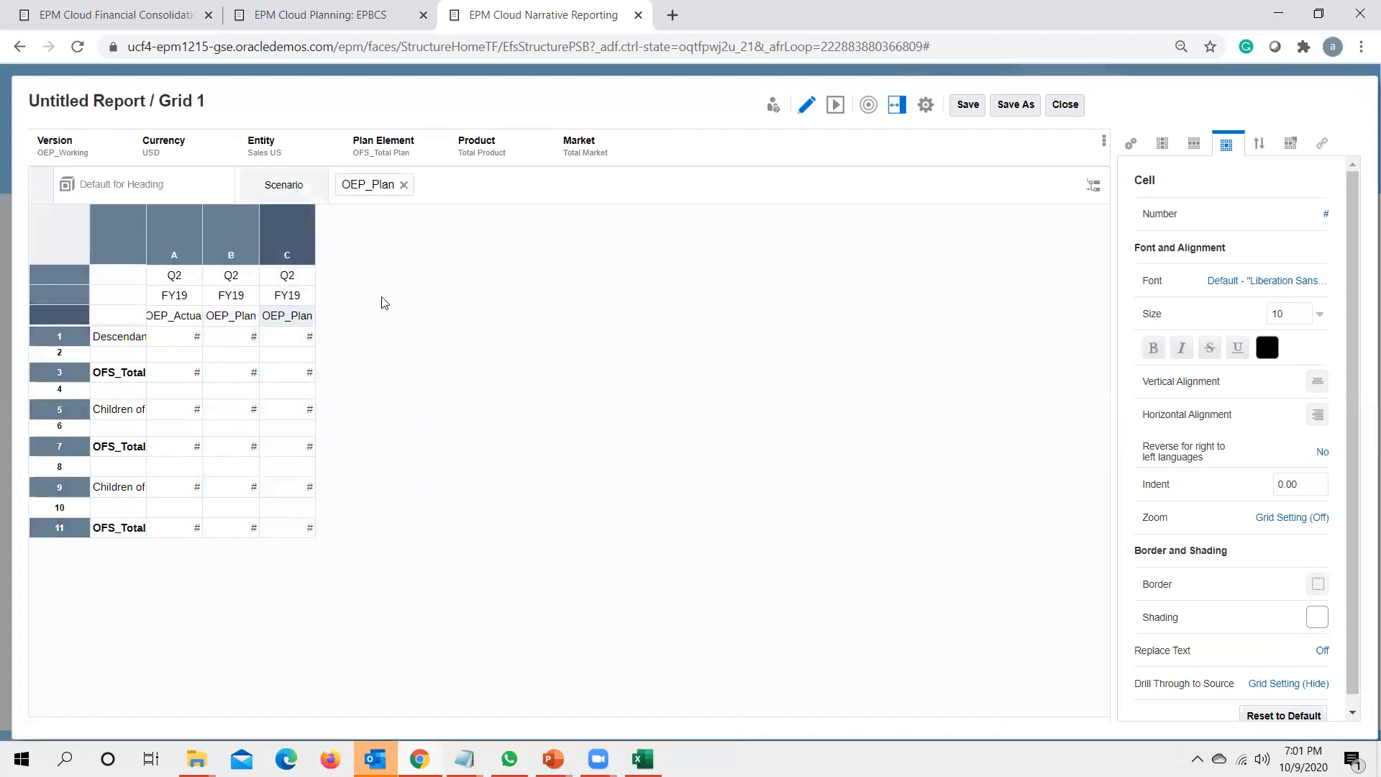
Step: Replace column C's scenario member with OEP_Actual vs. Plan and OEP_Var % - Actual vs Plan, and preview the grid down to Total Expenses
left_click(1092, 186)
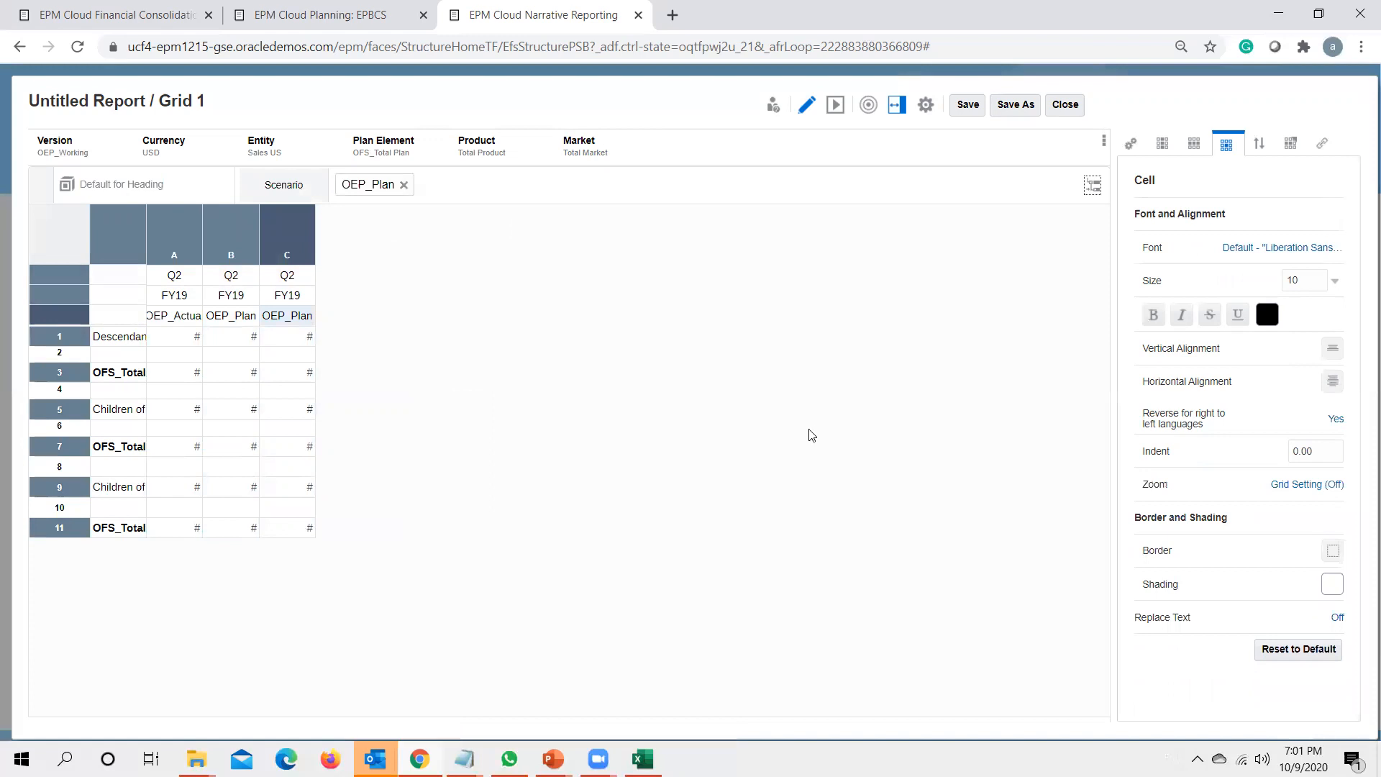
left_click(667, 341)
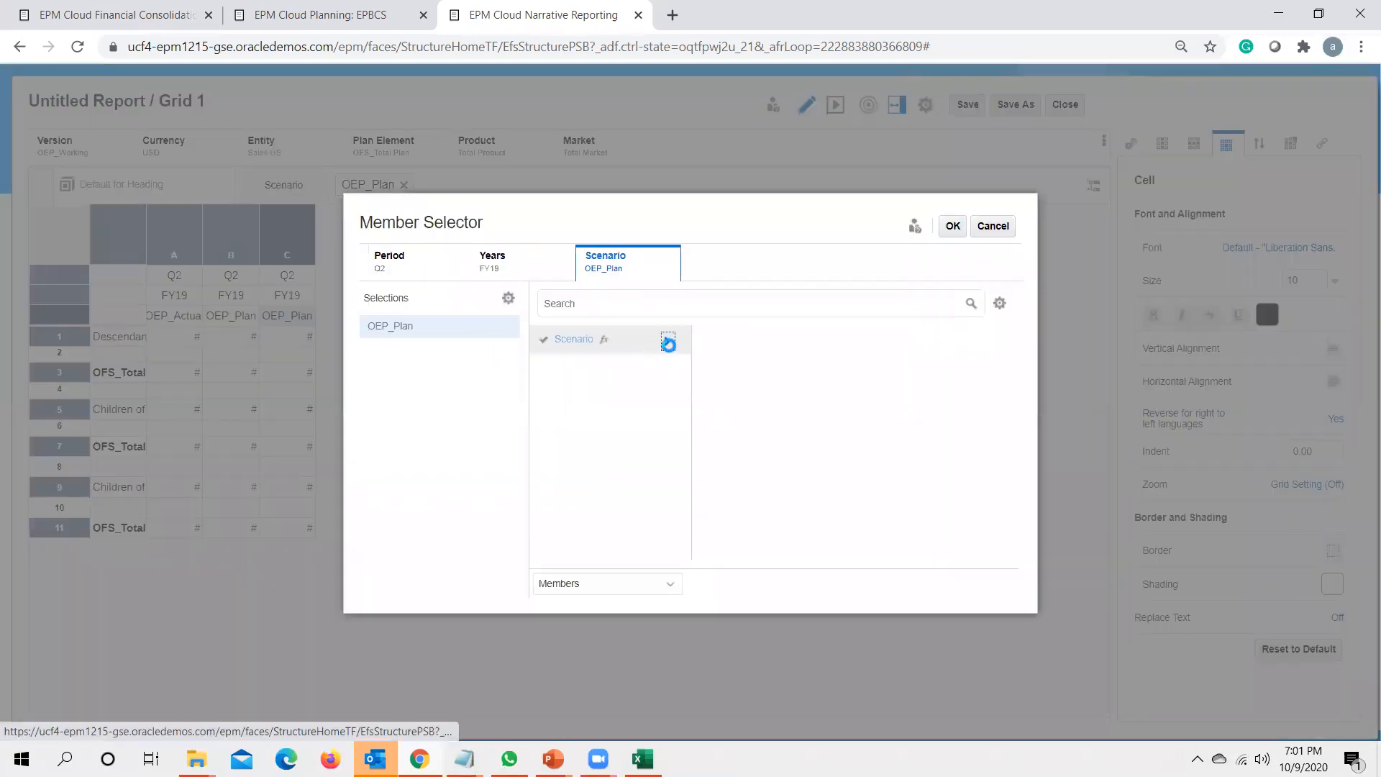
left_click(830, 341)
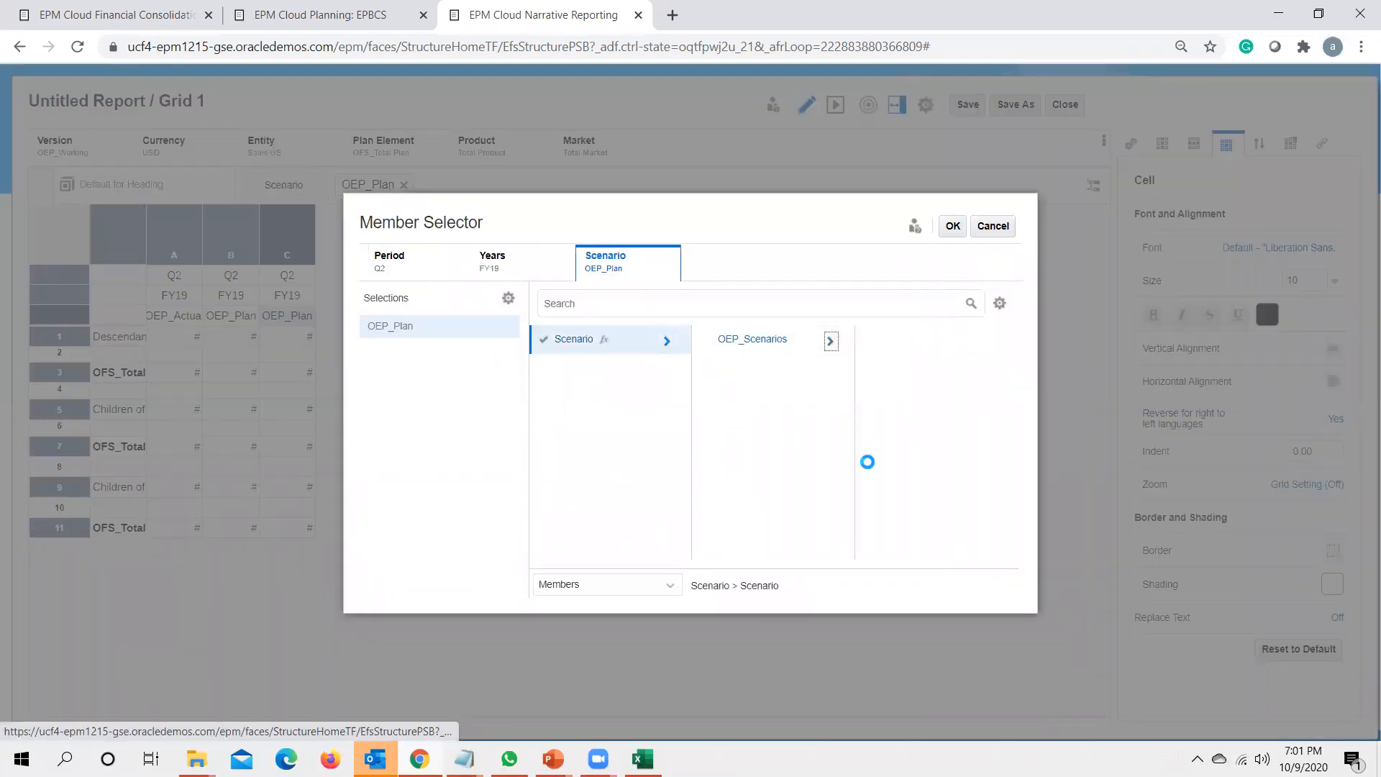
left_click(993, 425)
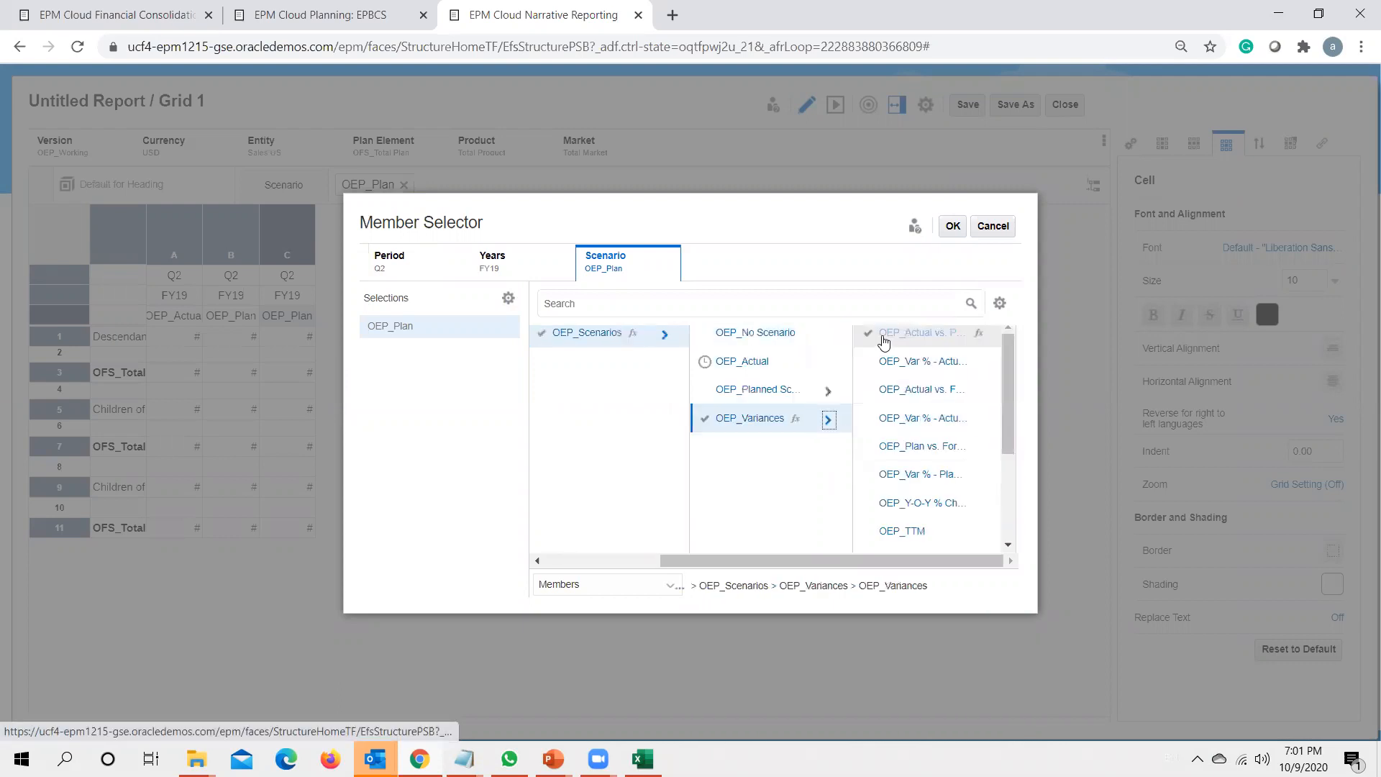
left_click(870, 335)
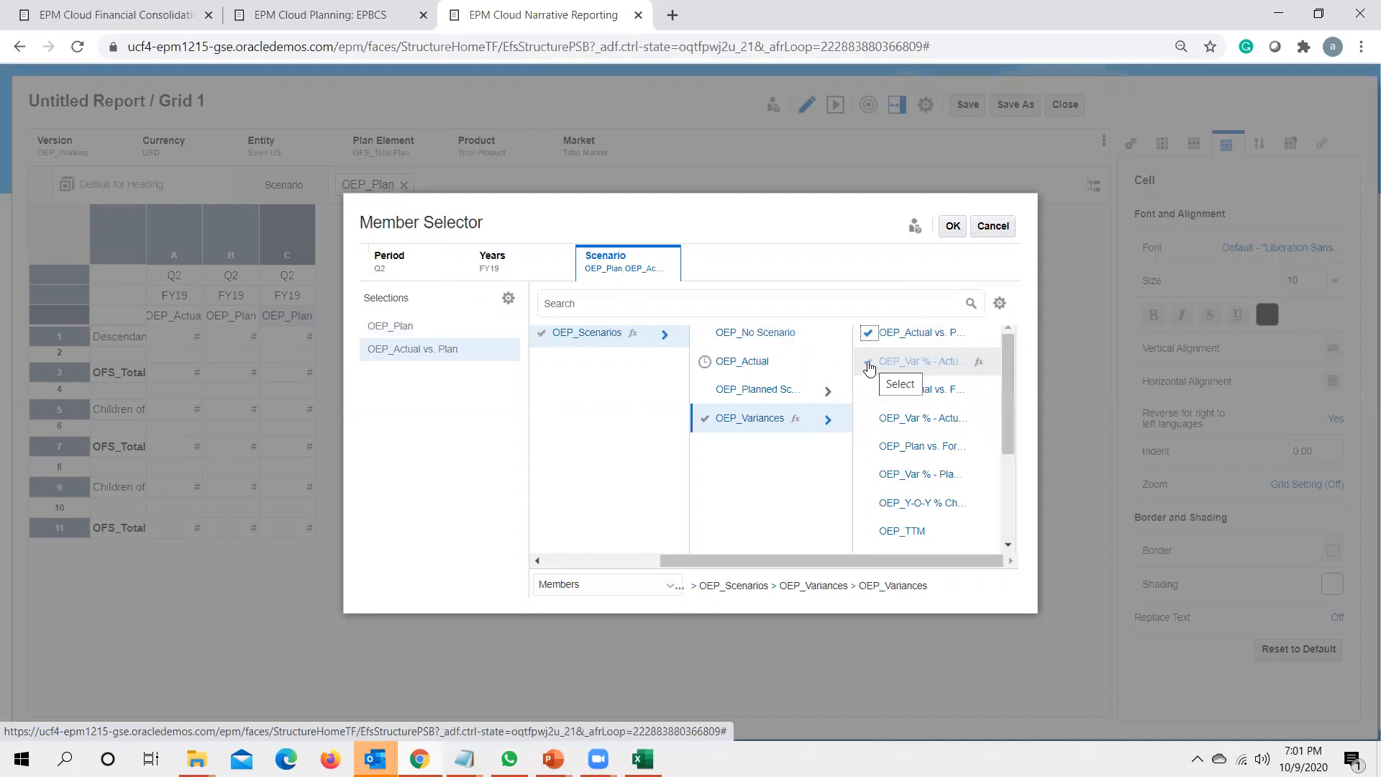
left_click(868, 368)
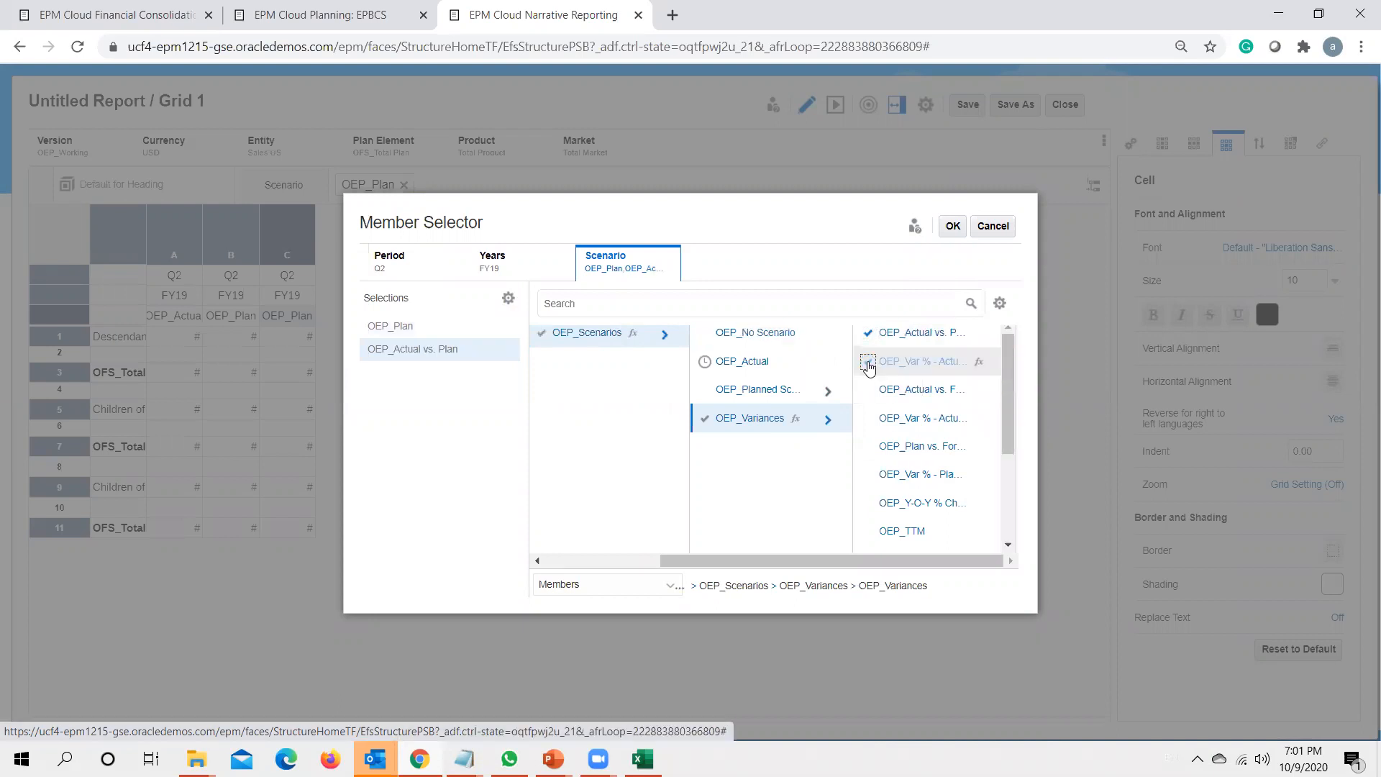
left_click(425, 327)
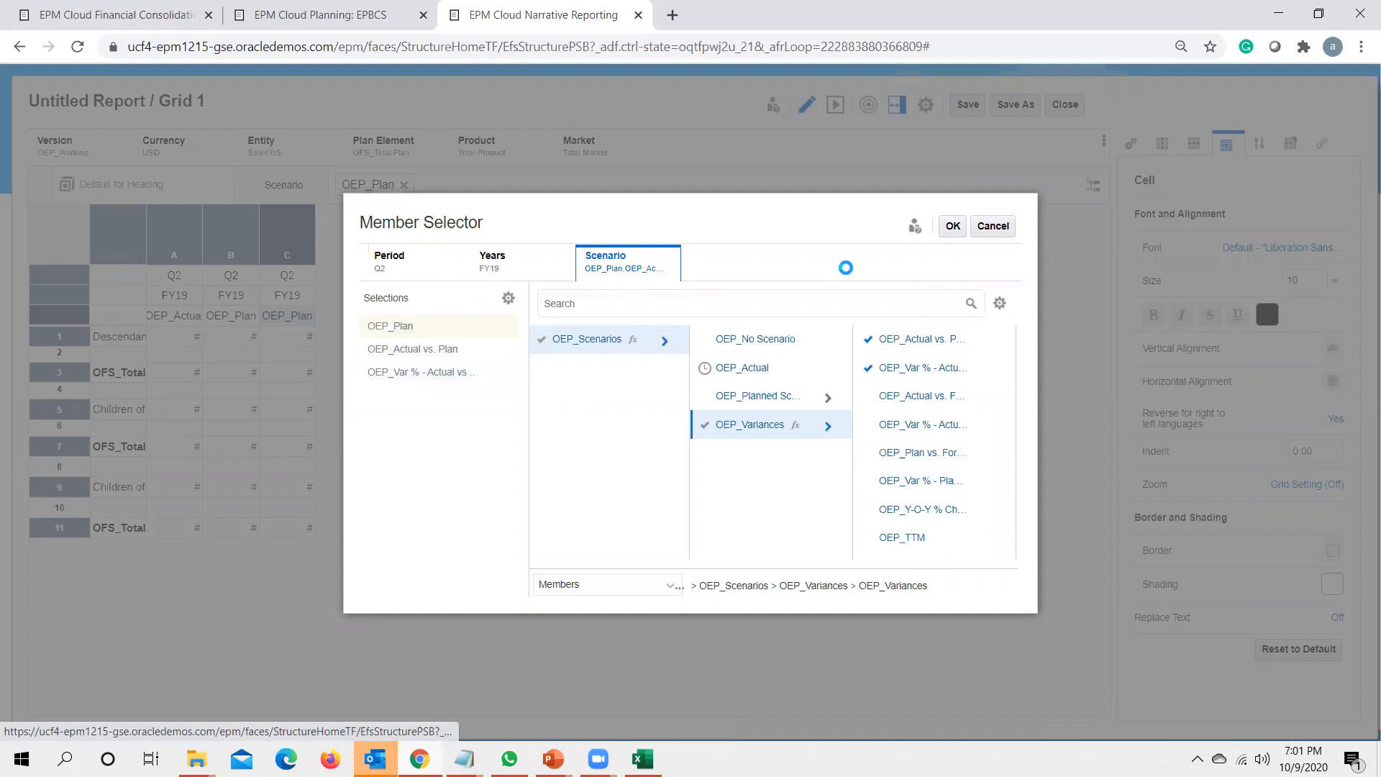
left_click(953, 226)
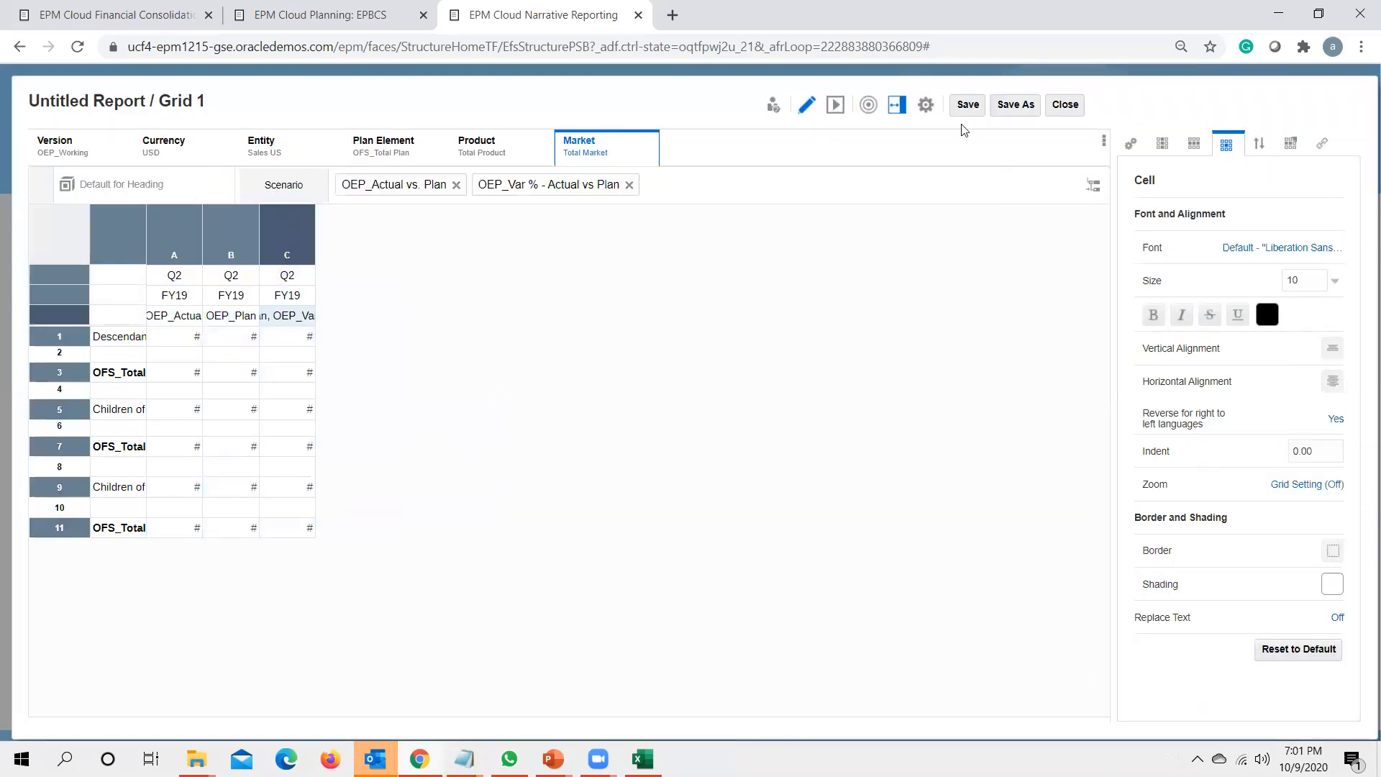
left_click(836, 104)
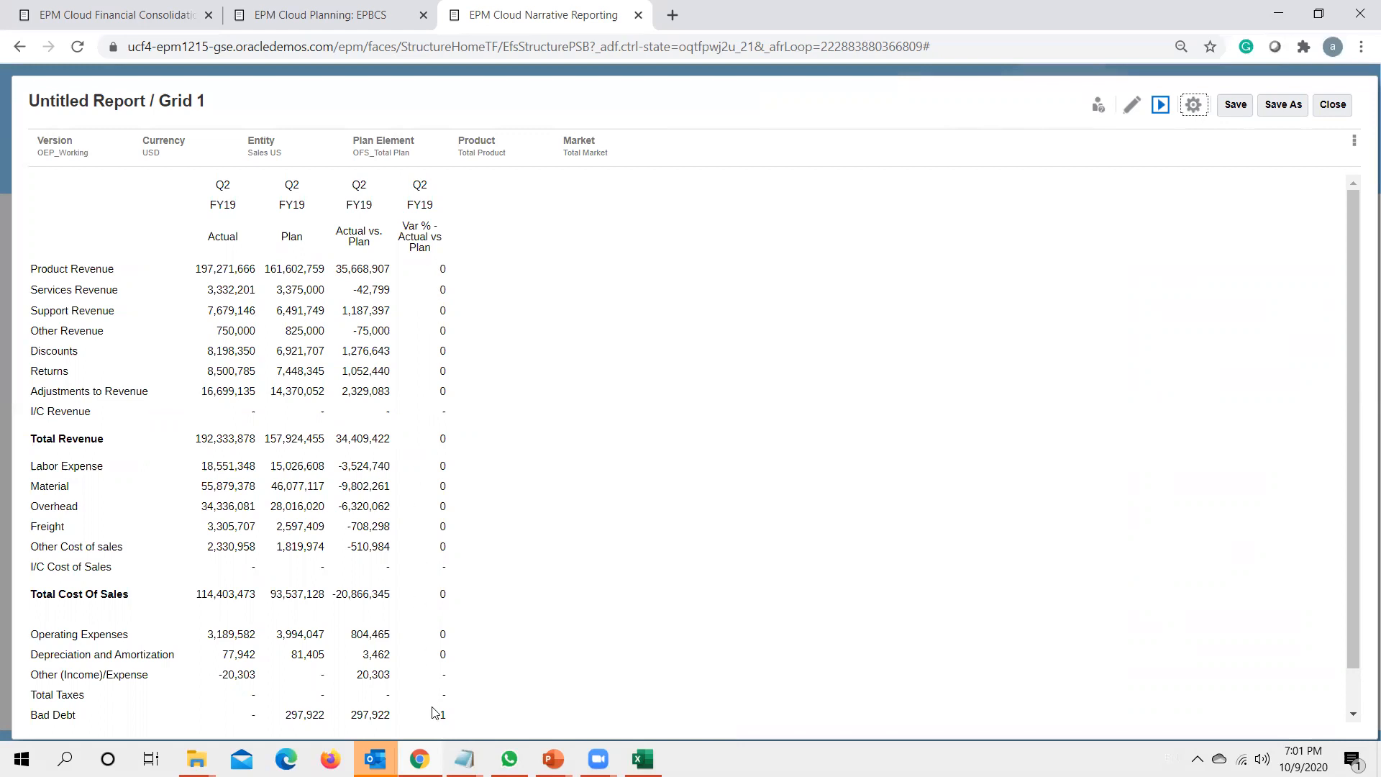
scroll(440, 691, "down", 1)
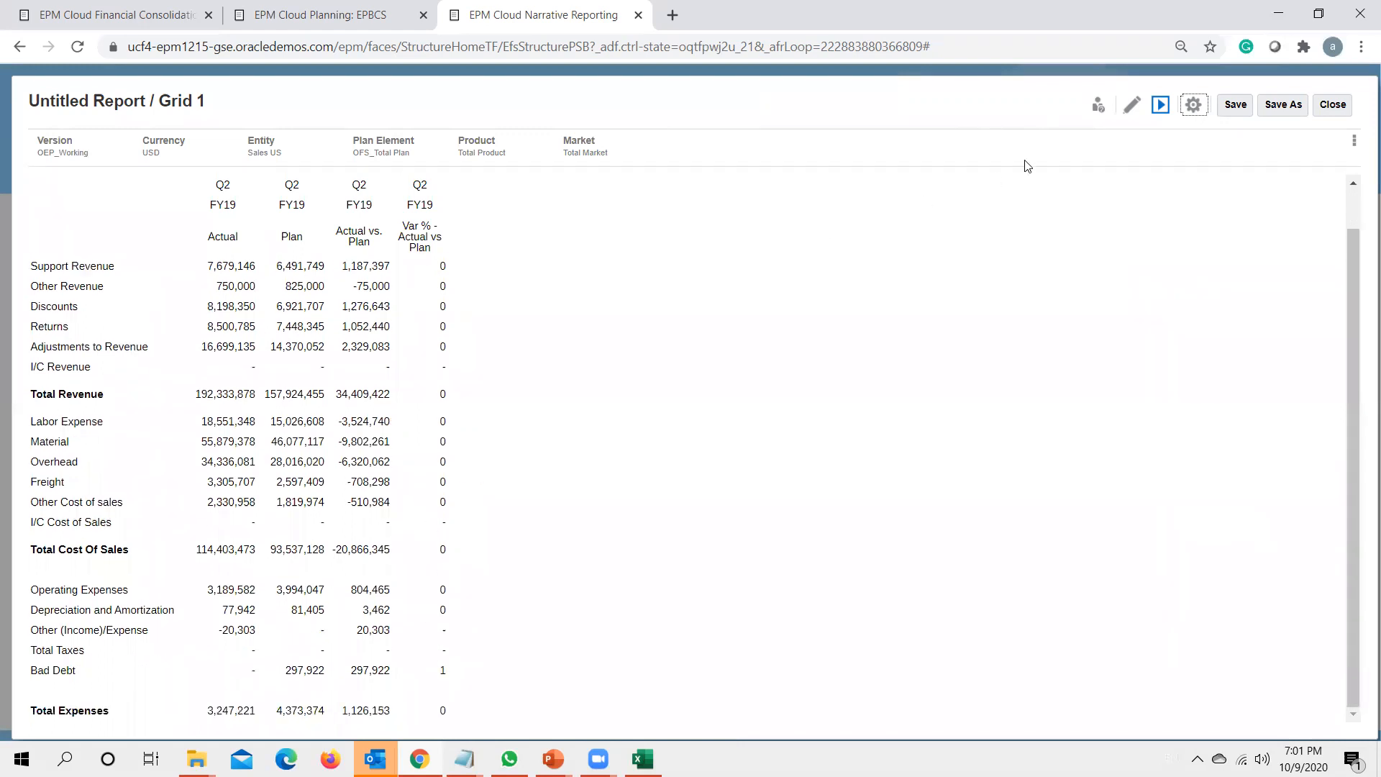
Step: Return to editing the grid and separate column C's two variance members into individual columns
left_click(1130, 108)
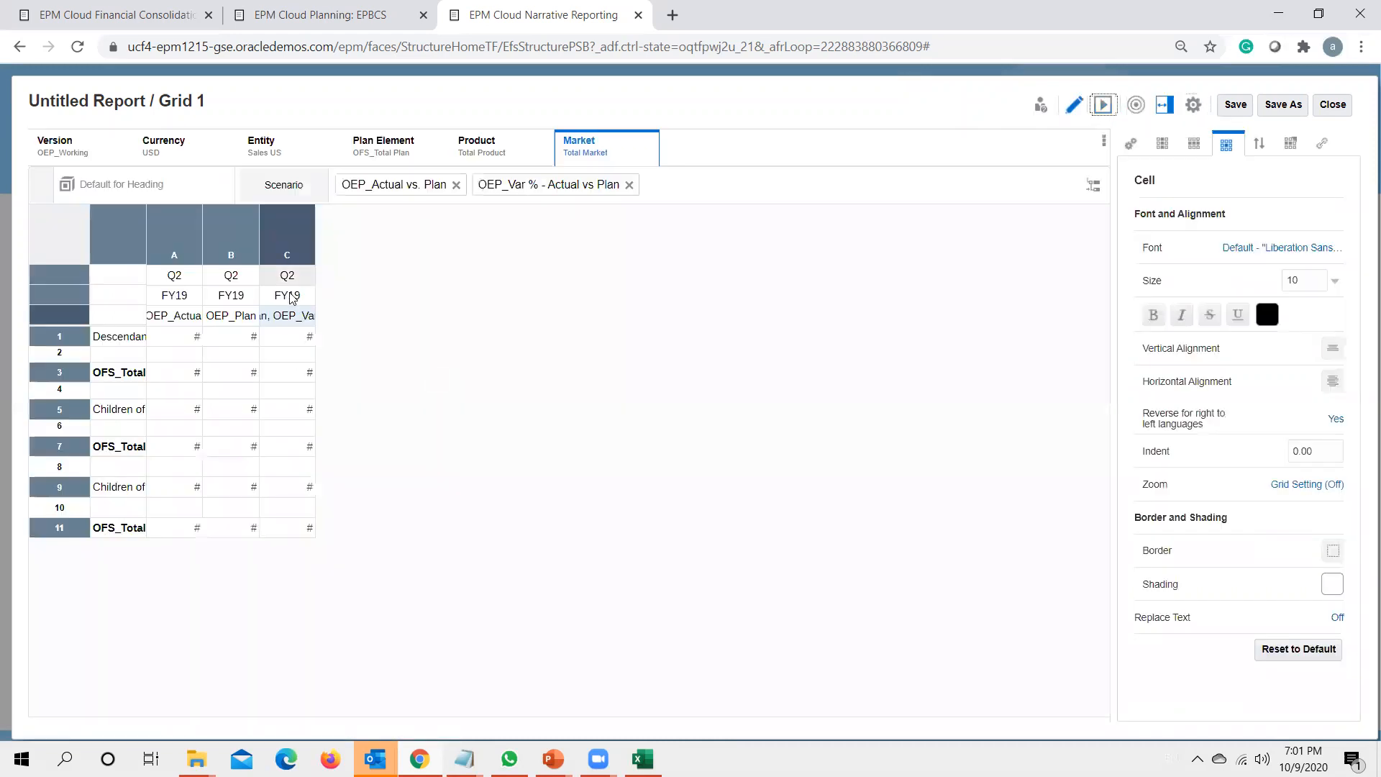
right_click(290, 315)
left_click(395, 407)
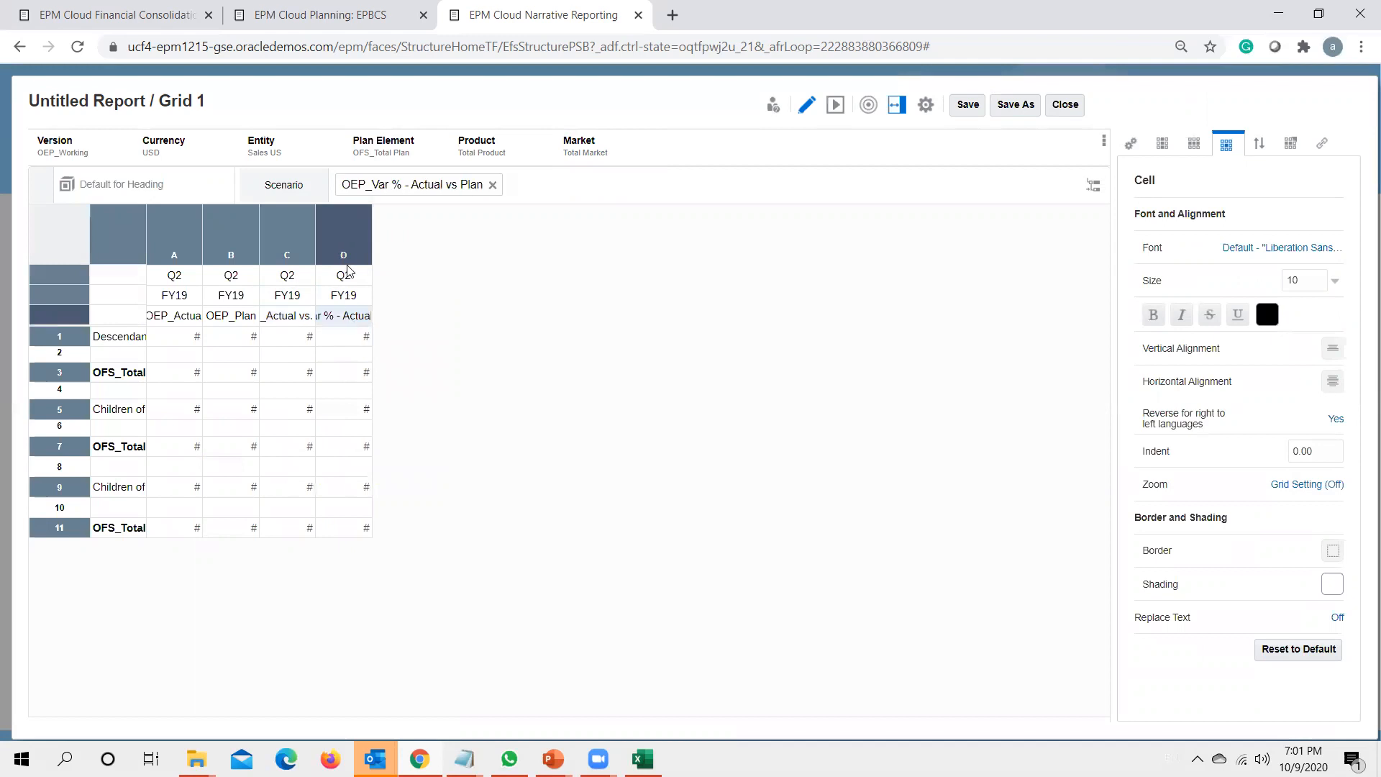
Step: Set the number format of the whole column D to scale values by Percentage, and preview the grid
left_click(351, 238)
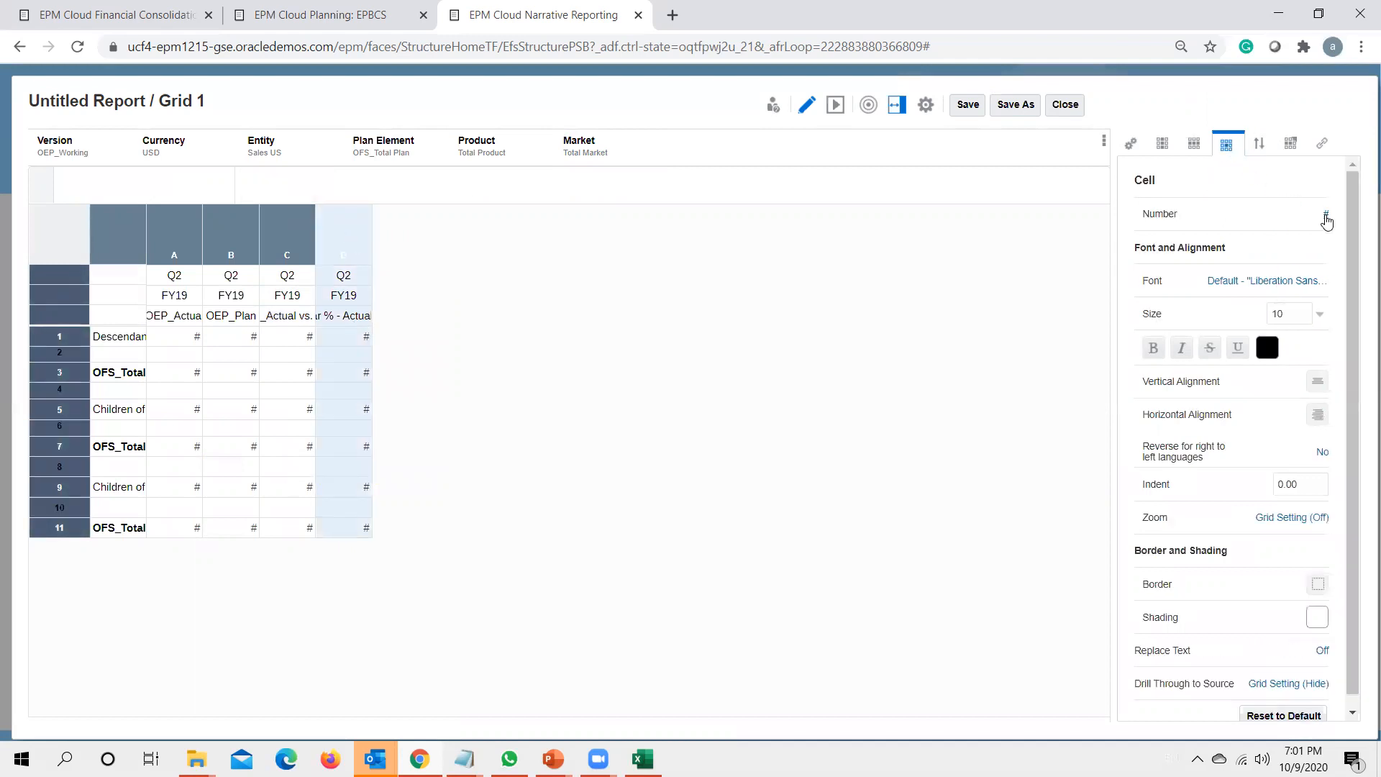
left_click(1326, 216)
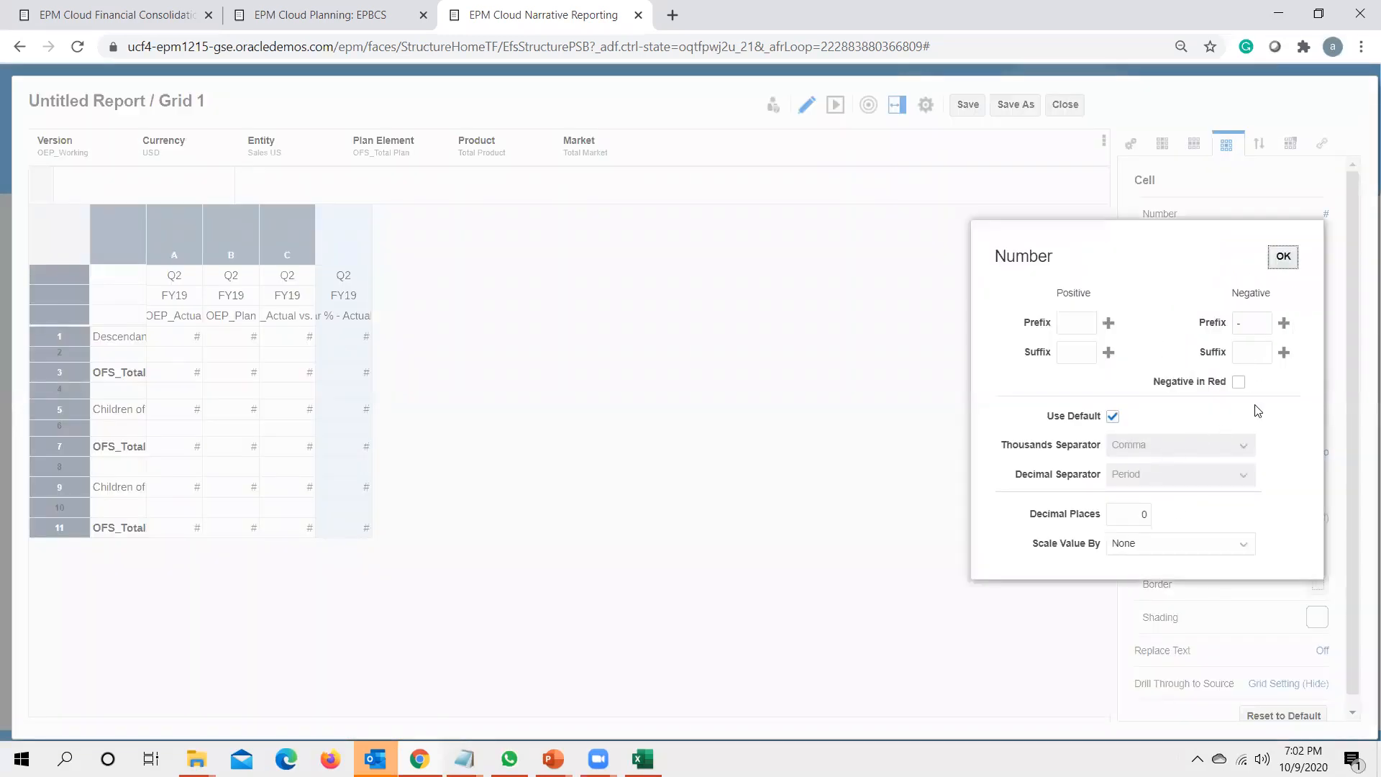
left_click(1202, 543)
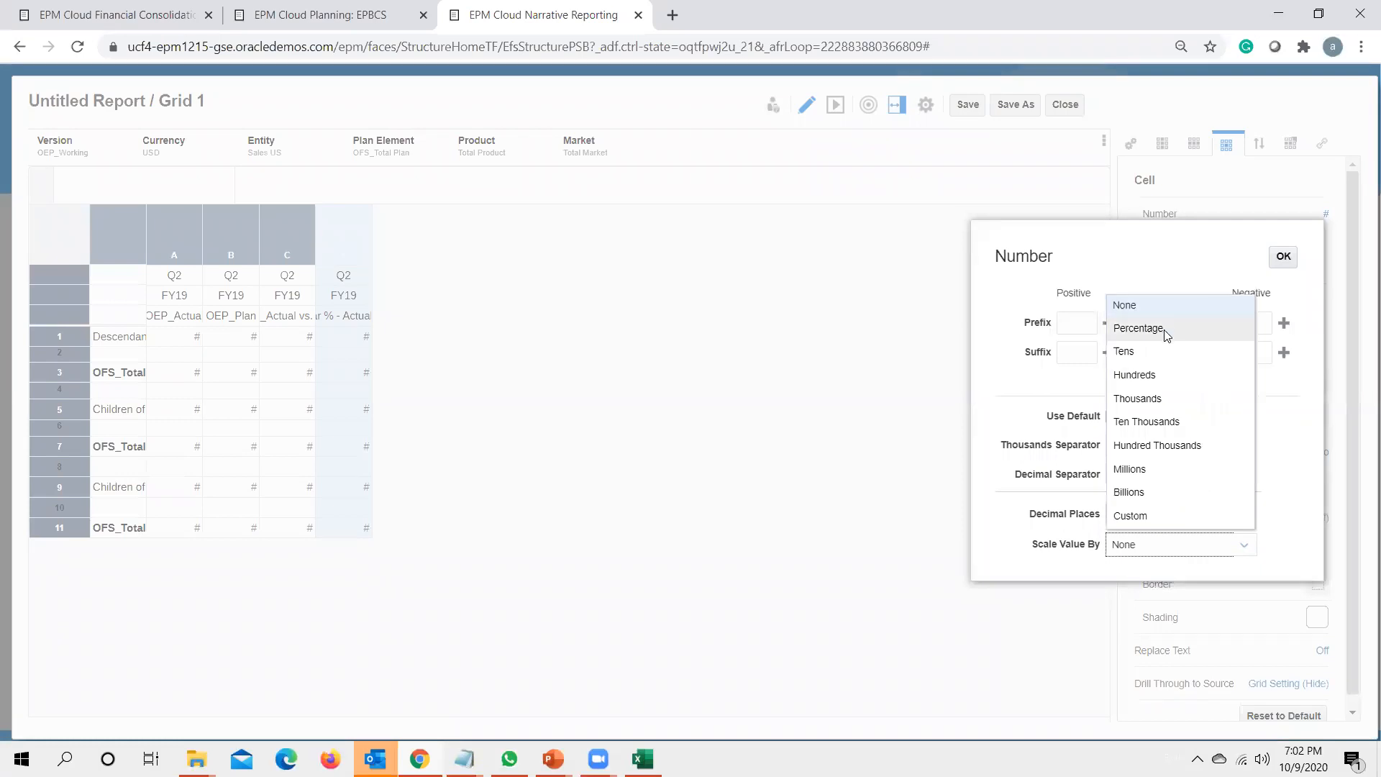
left_click(1139, 328)
left_click(1284, 257)
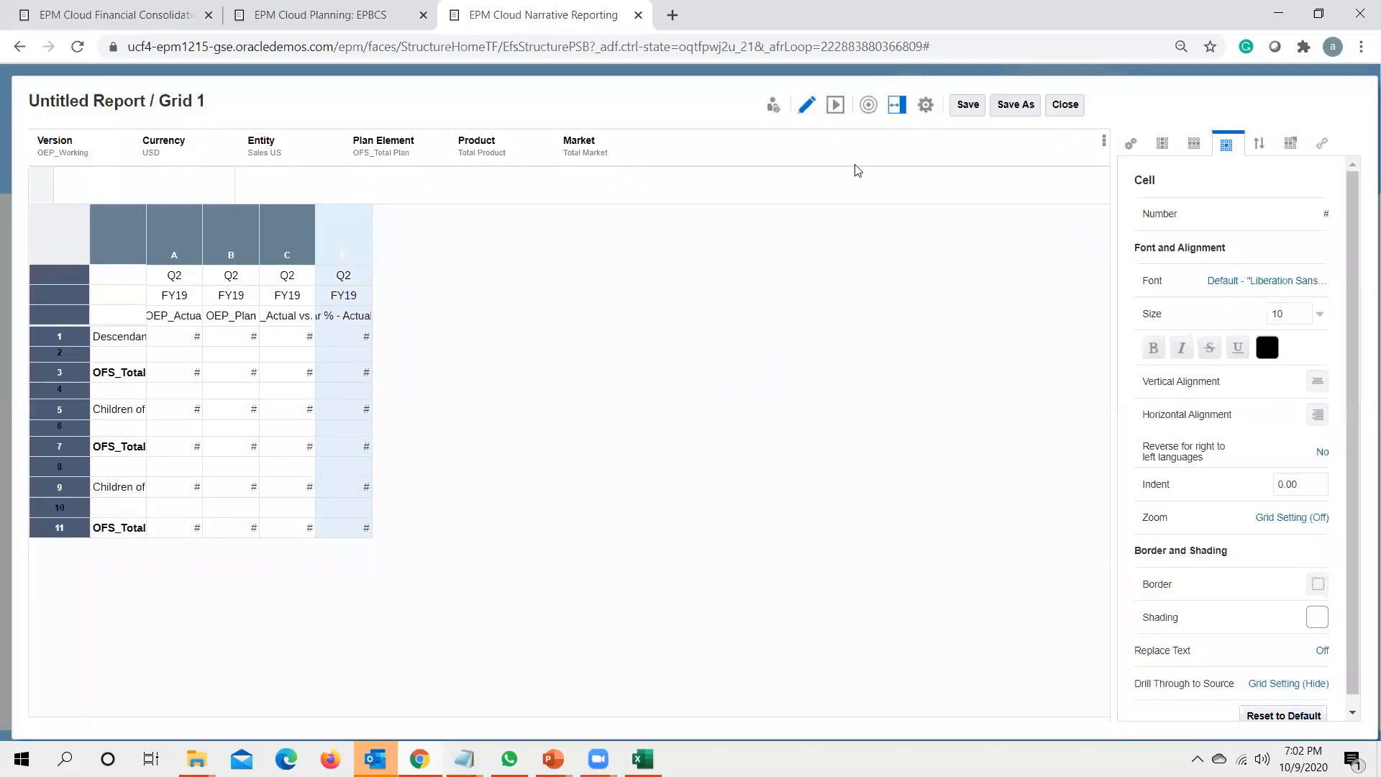
left_click(835, 104)
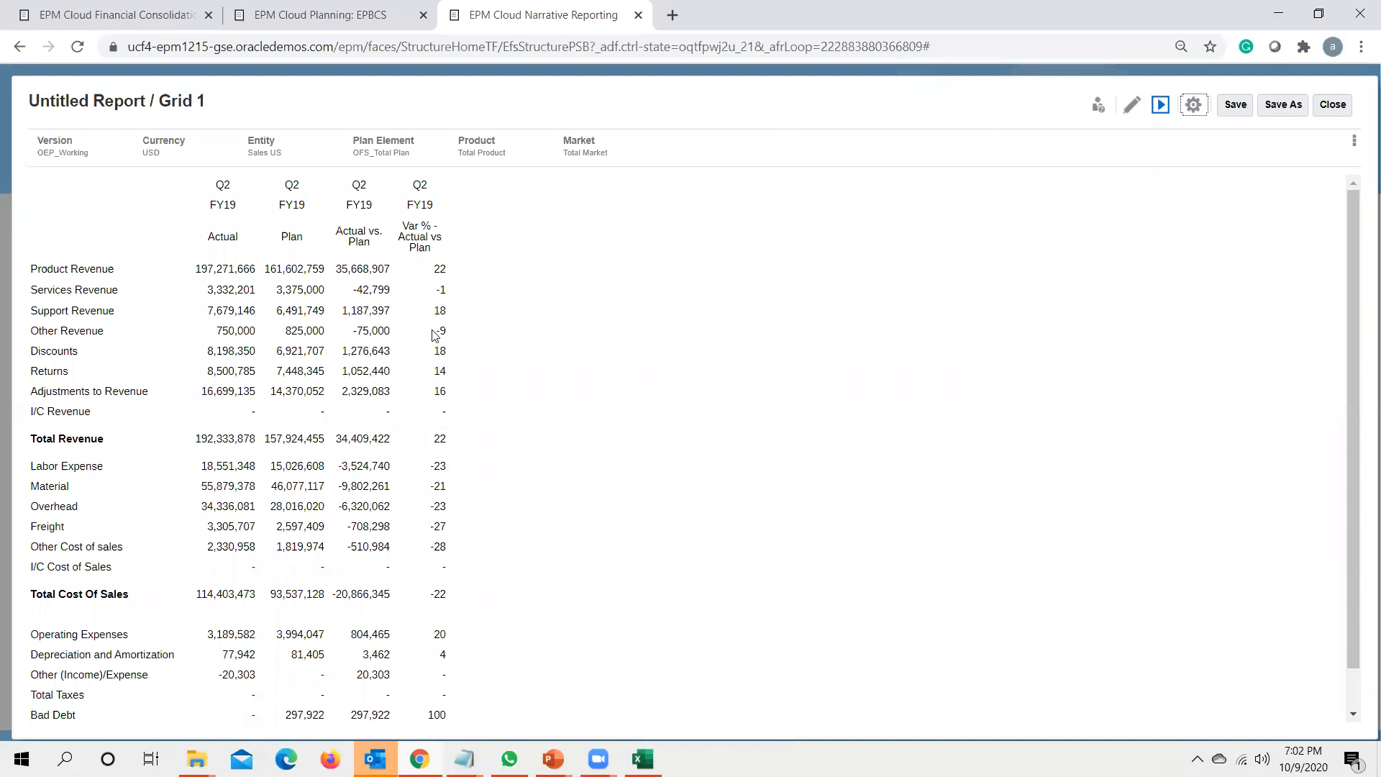
Step: Return to editing, give column D's number format a % suffix for negatives and 2 decimal places, and preview the grid
left_click(1128, 106)
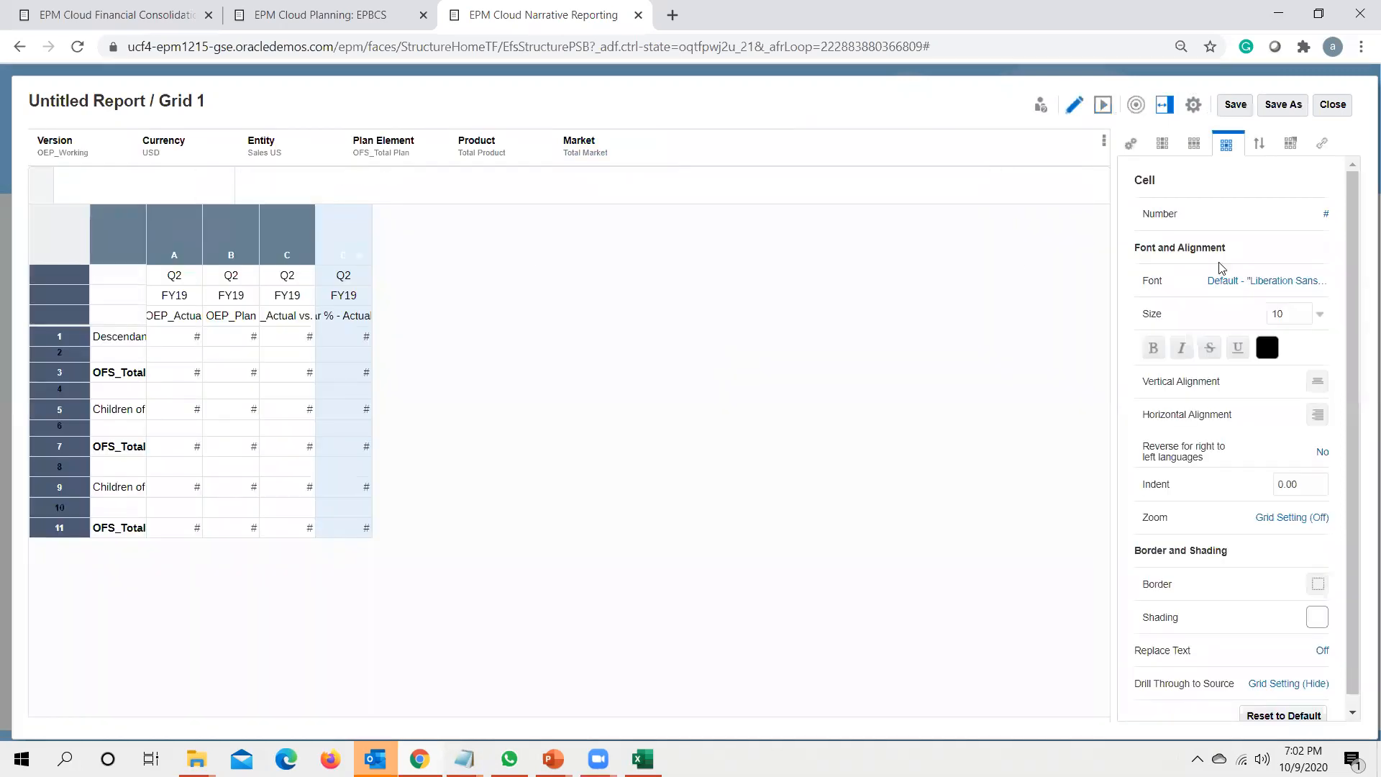
left_click(1327, 213)
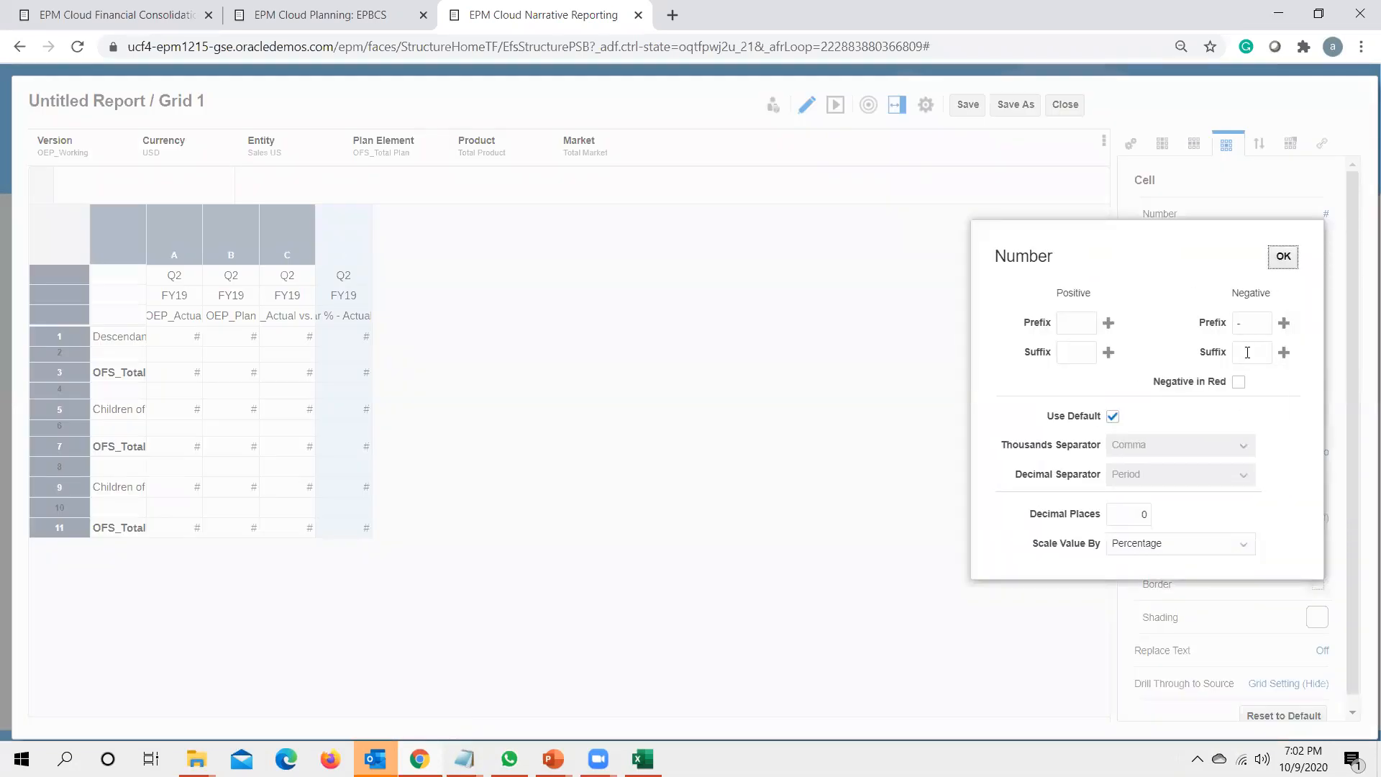
left_click(1248, 352)
left_click(1143, 513)
left_click(1284, 257)
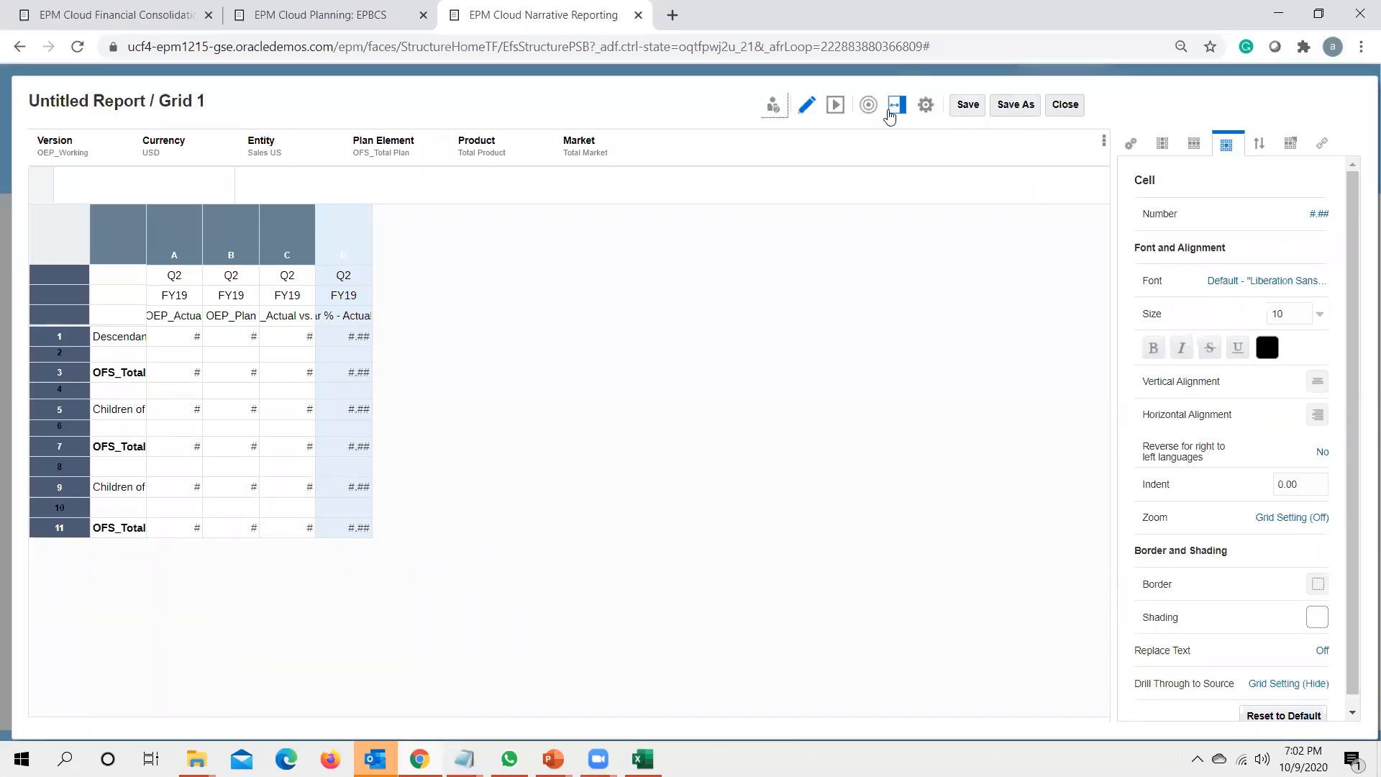
left_click(835, 104)
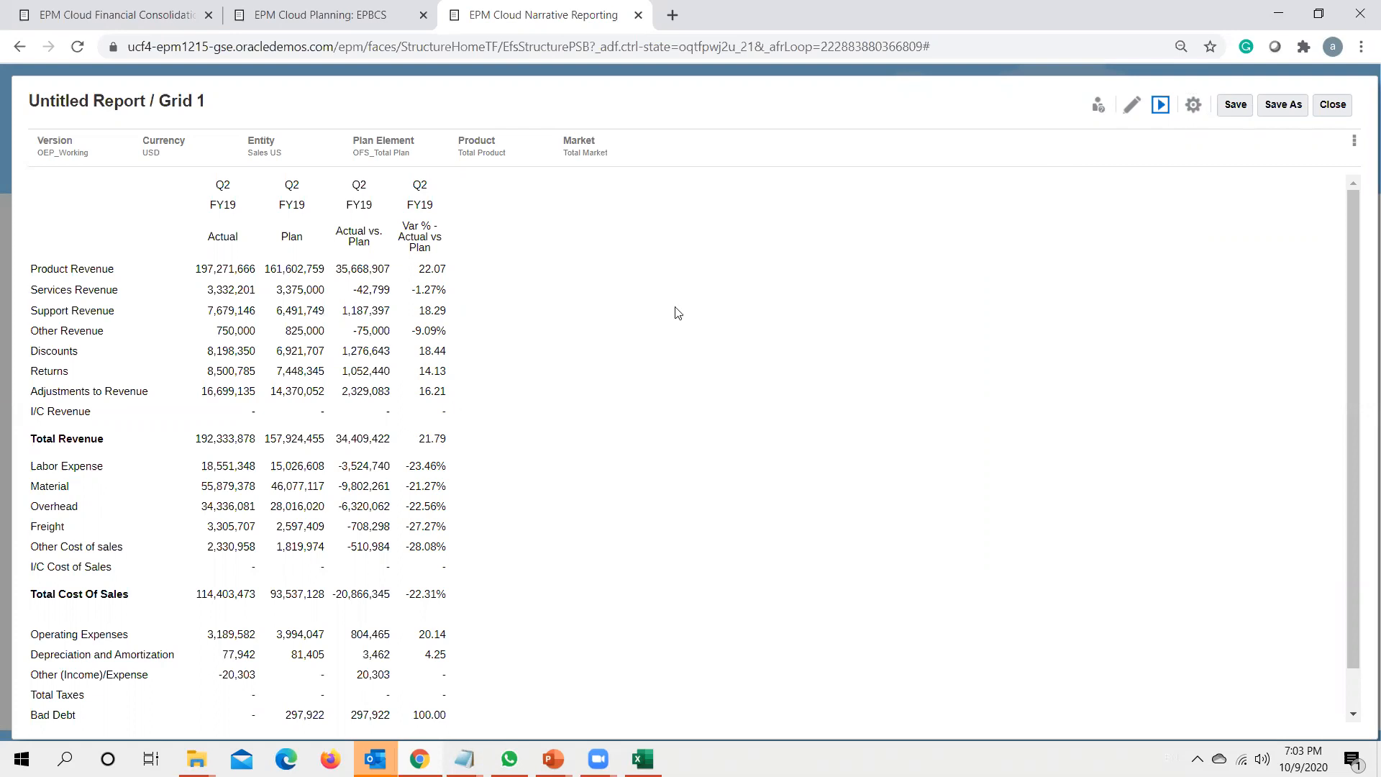
Step: Return to editing the grid, inspect the cell formatting of column D's first data cell and the revenue row headings, and preview the grid
left_click(1131, 105)
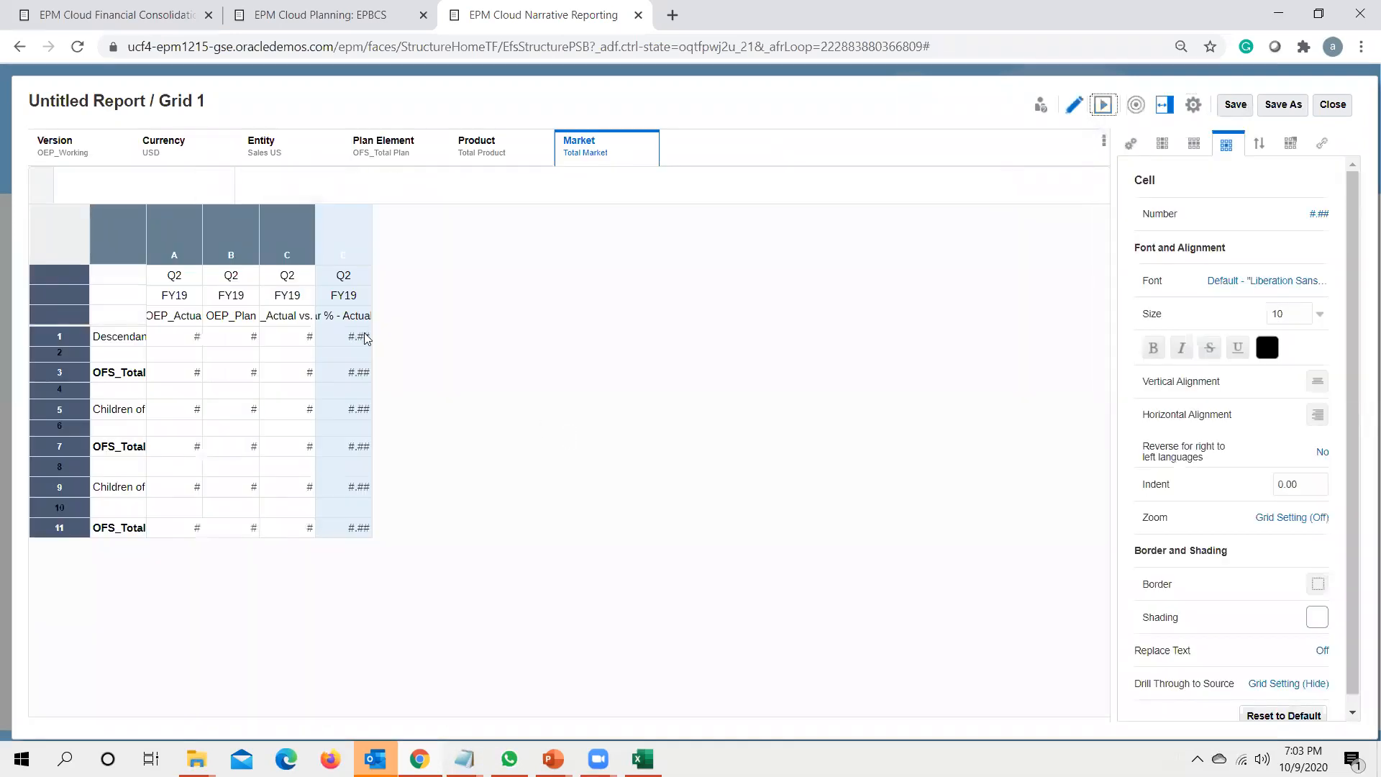
left_click(364, 333)
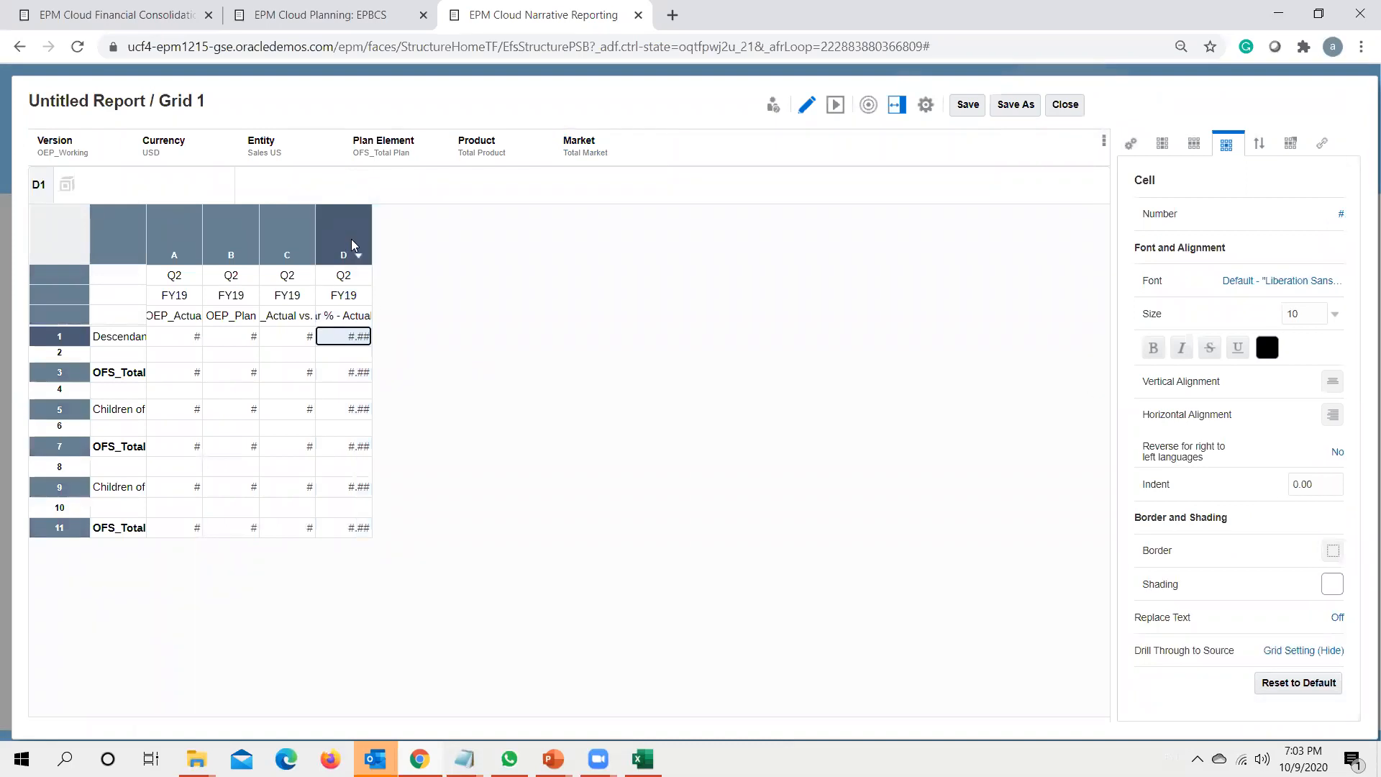
left_click(137, 376)
left_click(119, 337)
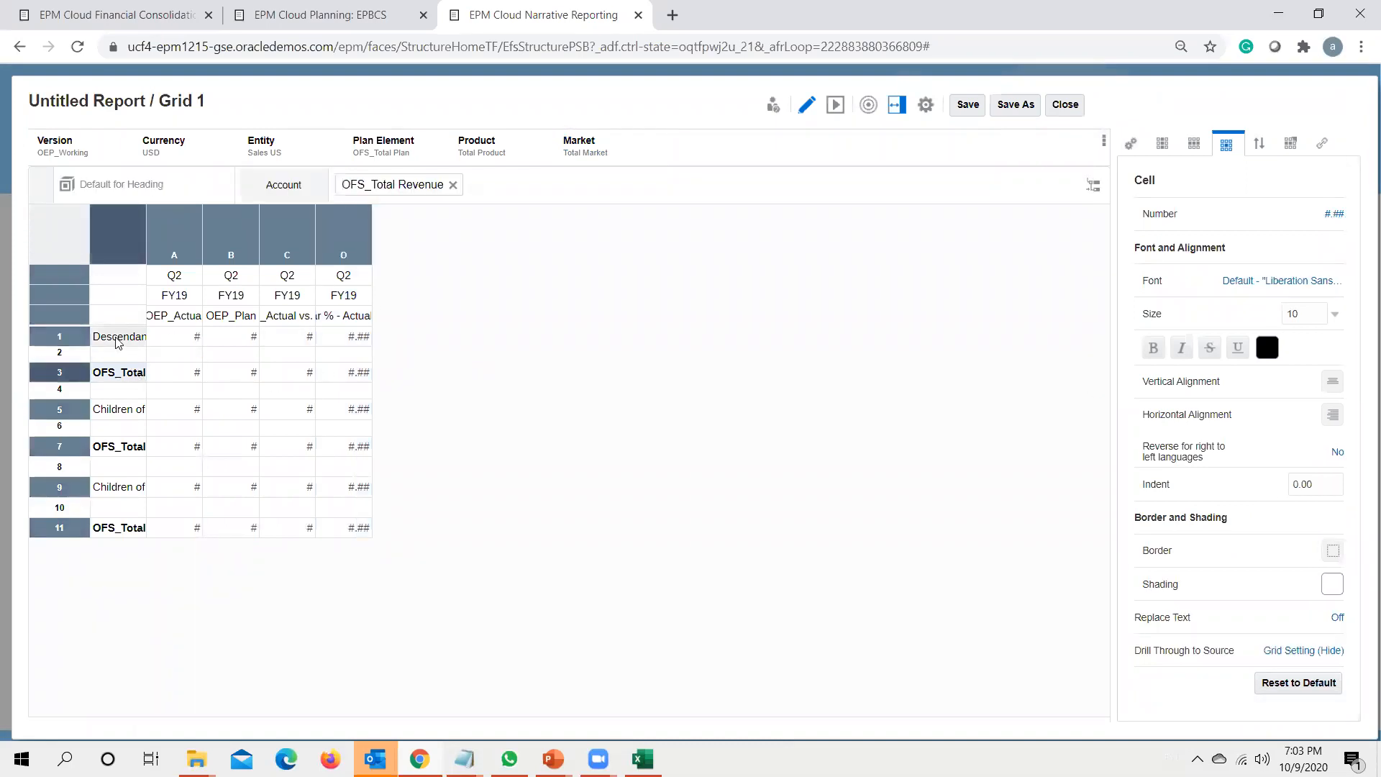
left_click(358, 337)
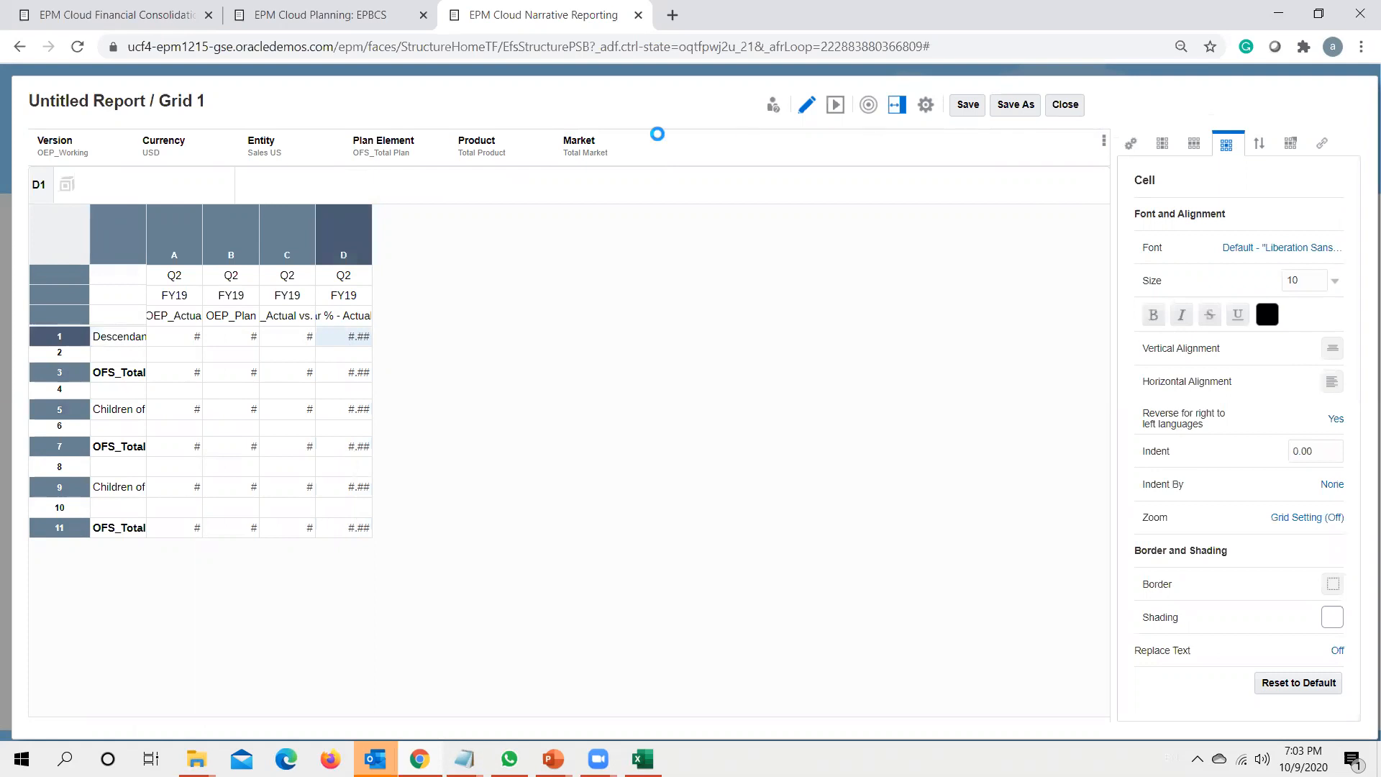
left_click(836, 106)
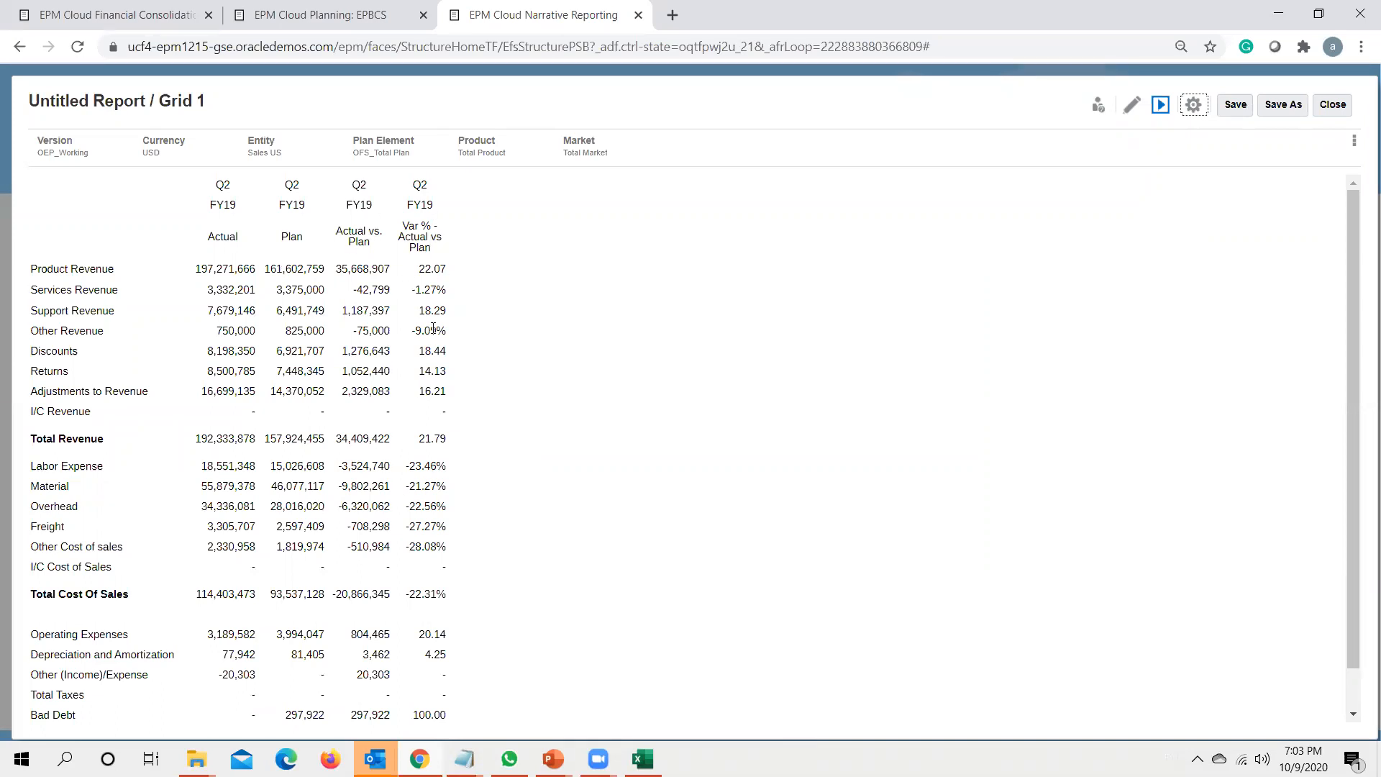
Step: Save the report under the name Income Statement Variance in Library/My Library
left_click(1284, 106)
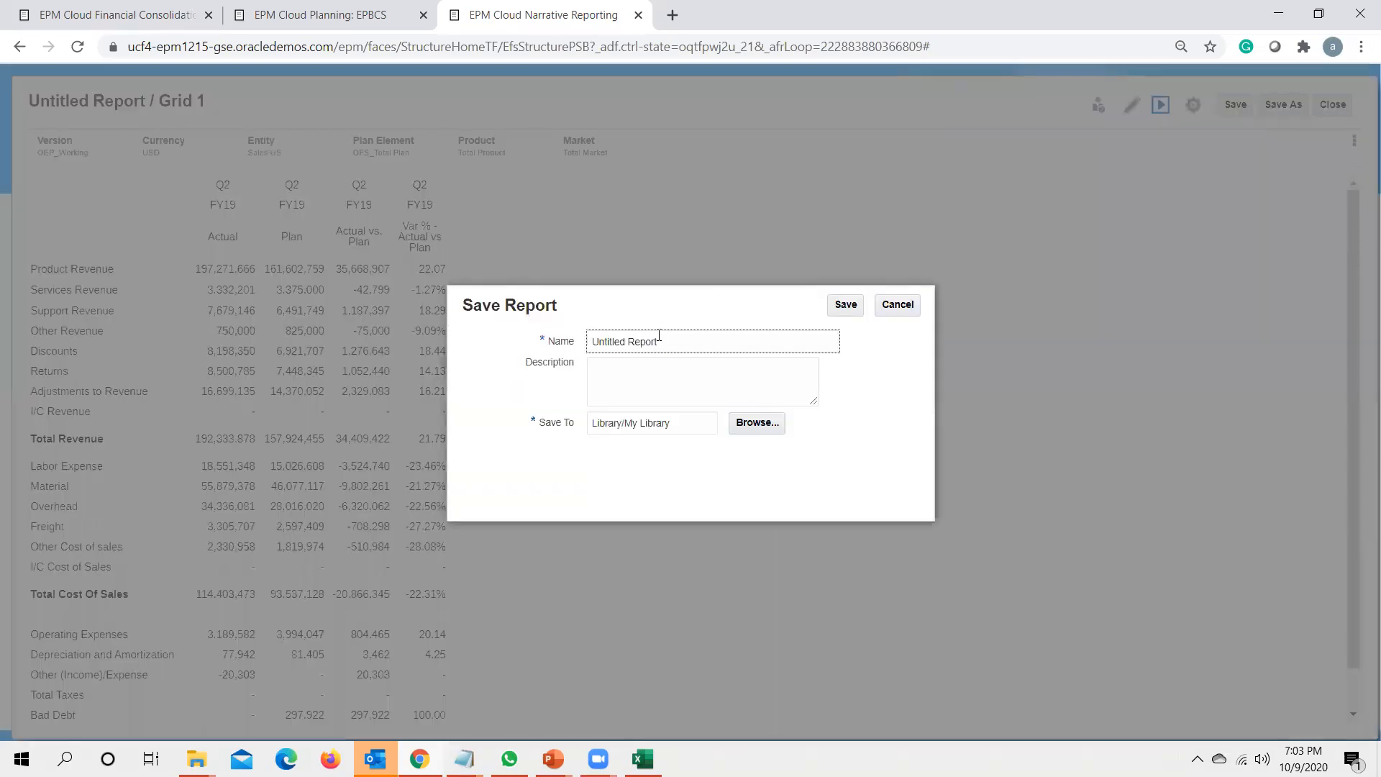
type("Income Statment")
key("BackSpace")
key("BackSpace")
type("nt")
key("BackSpace")
key("BackSpace")
key("BackSpace")
key("BackSpace")
key("BackSpace")
type("tement Varianv")
key("BackSpace")
type("ce")
left_click(848, 306)
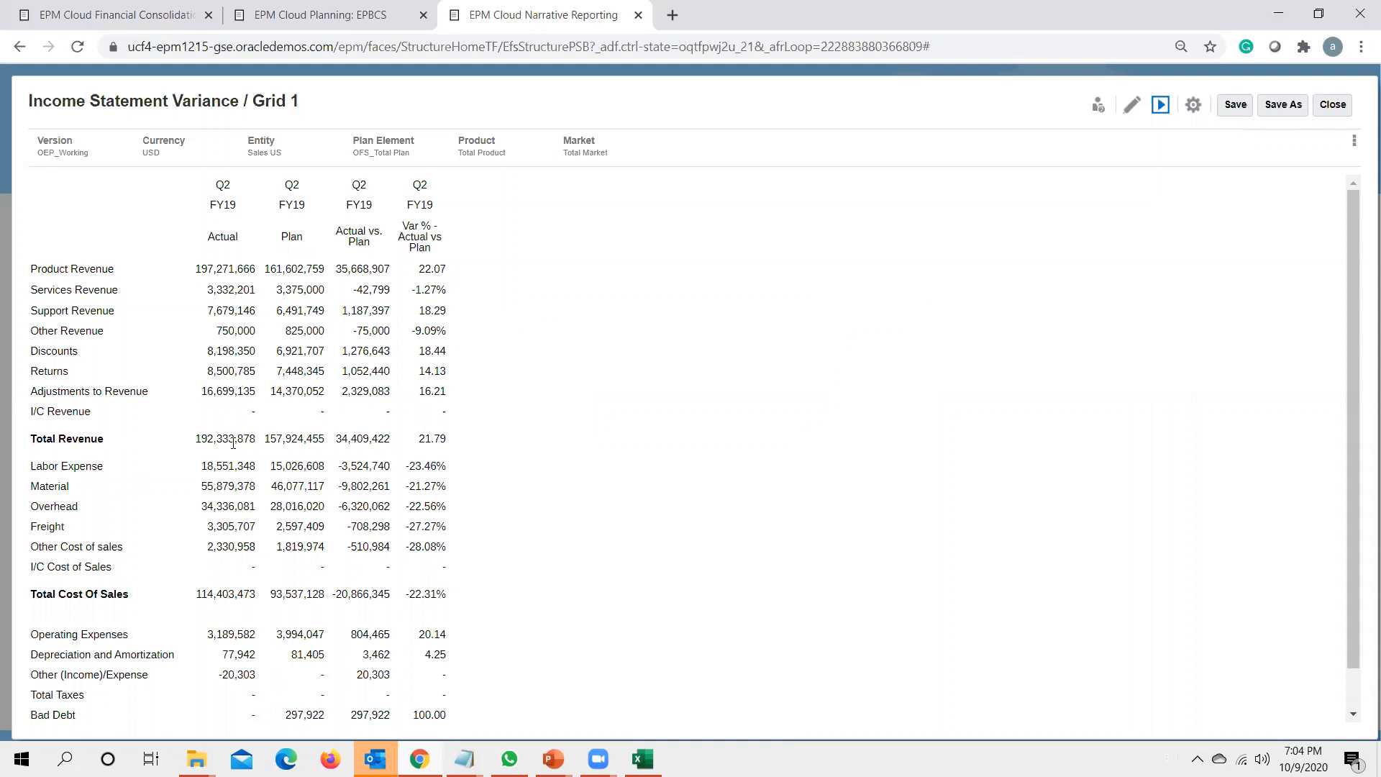
Step: Close the Income Statement Variance report and switch to the PowerPoint presentation
left_click(1333, 107)
key("alt+Tab")
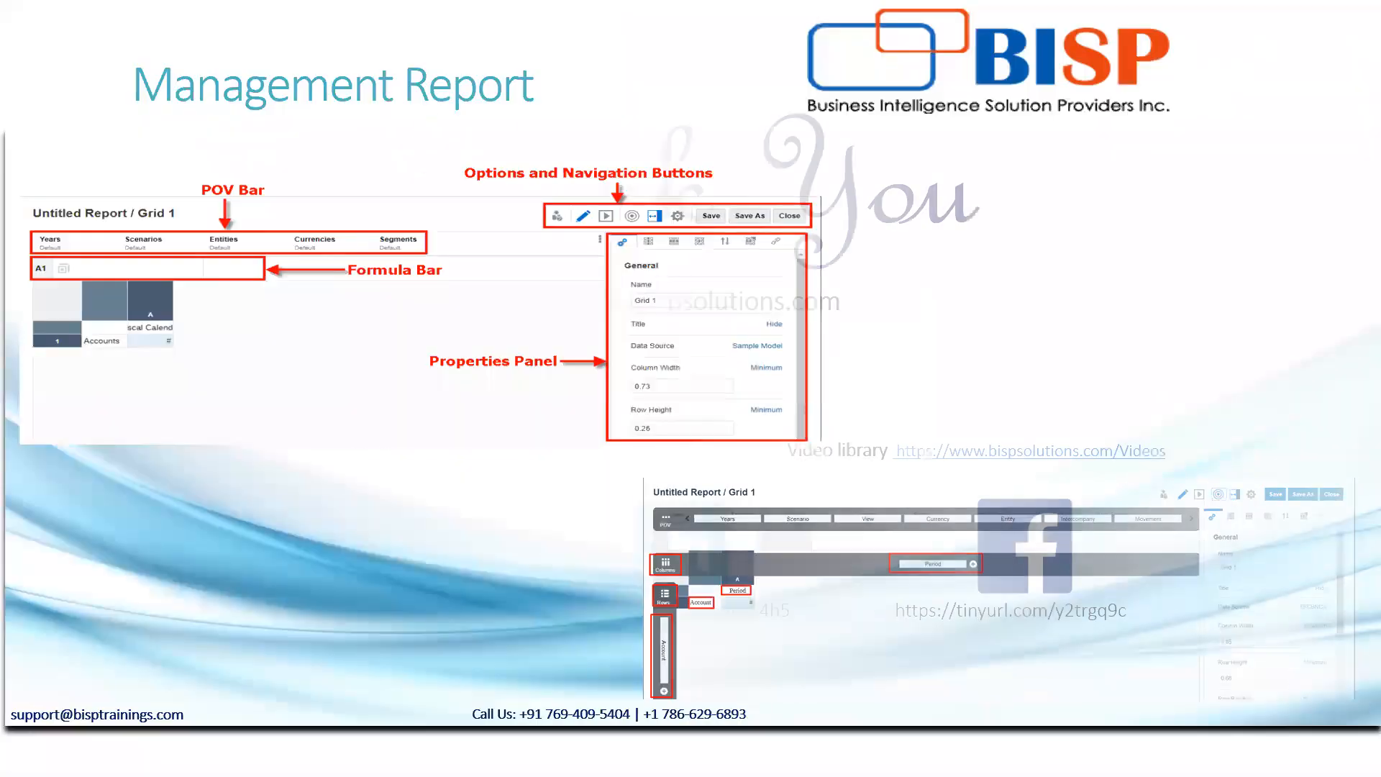